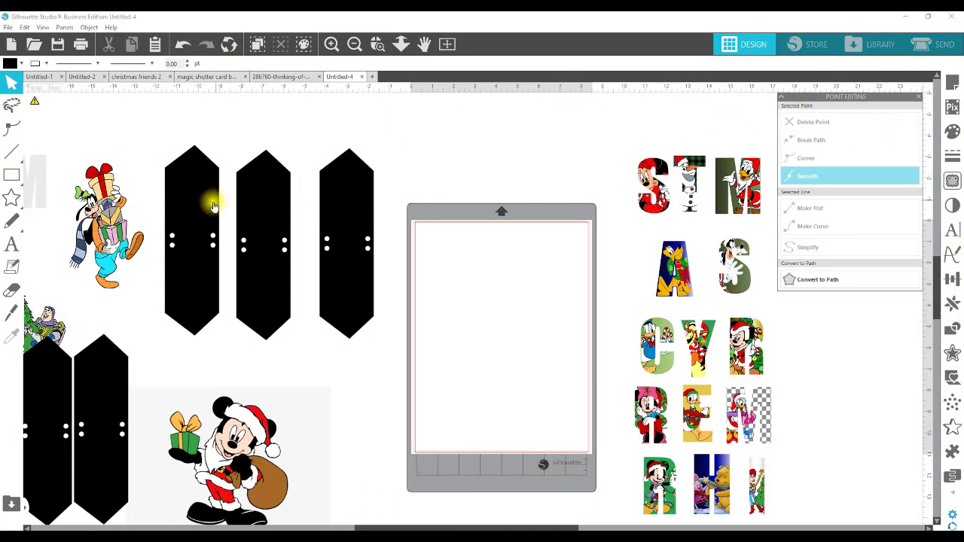
# Arrange the three black pointed panels above the Mickey artwork into a closely spaced row
pyautogui.moveTo(213, 199); pyautogui.dragTo(245, 181)
pyautogui.moveTo(346, 209); pyautogui.dragTo(309, 189)
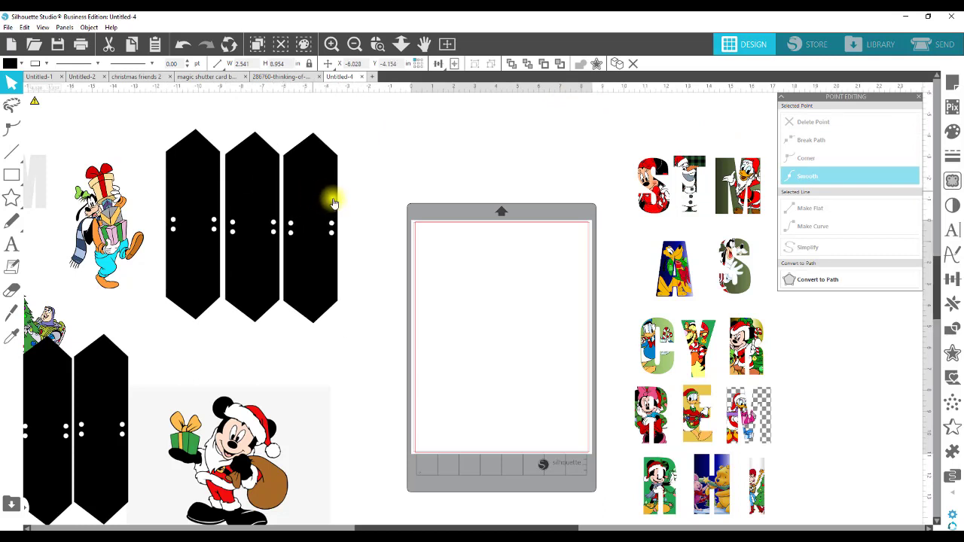
pyautogui.click(387, 189)
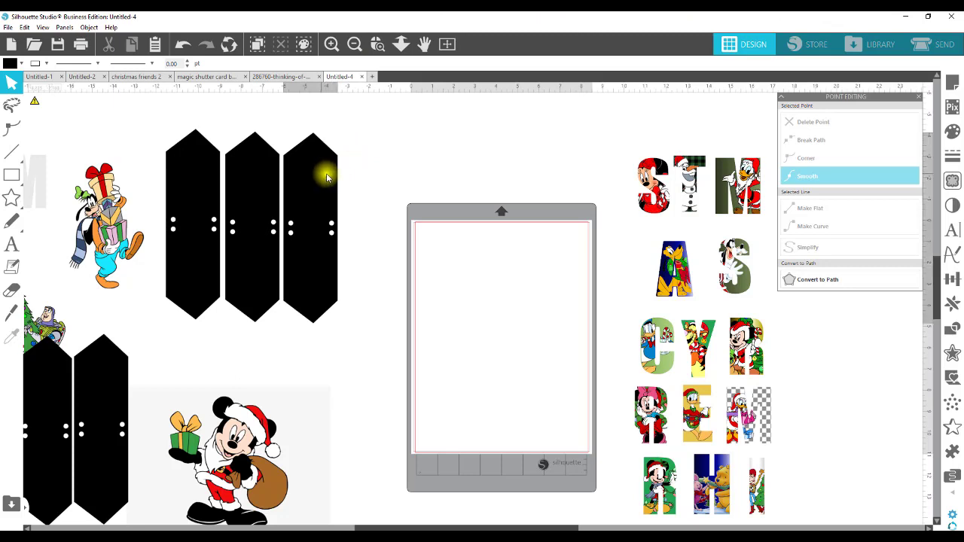
pyautogui.moveTo(329, 173)
pyautogui.mouseDown()
pyautogui.moveTo(321, 179)
pyautogui.moveTo(326, 169)
pyautogui.moveTo(336, 175)
pyautogui.mouseUp()
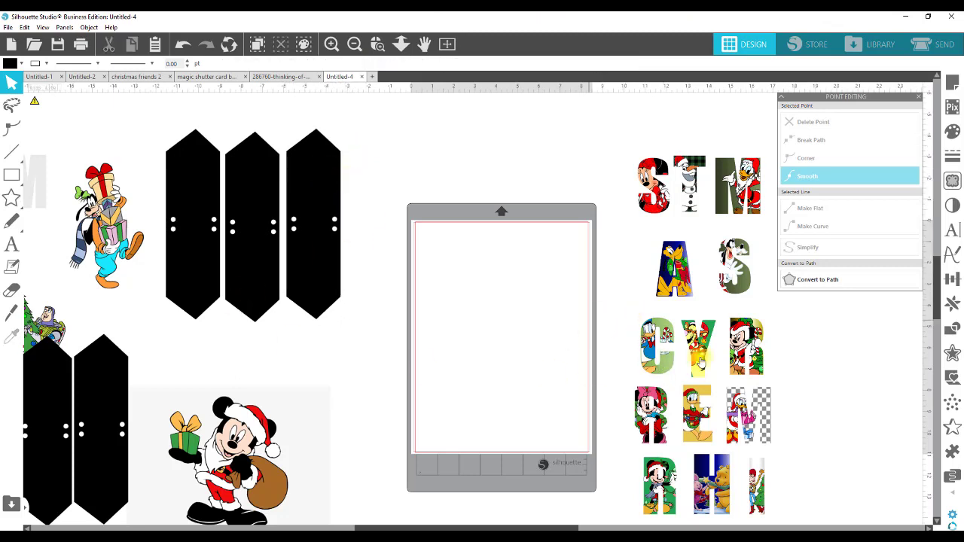
# Draw a rectangle about 2.61 in wide and 4.35 in high in the upper-left area of the page
pyautogui.moveTo(11, 178)
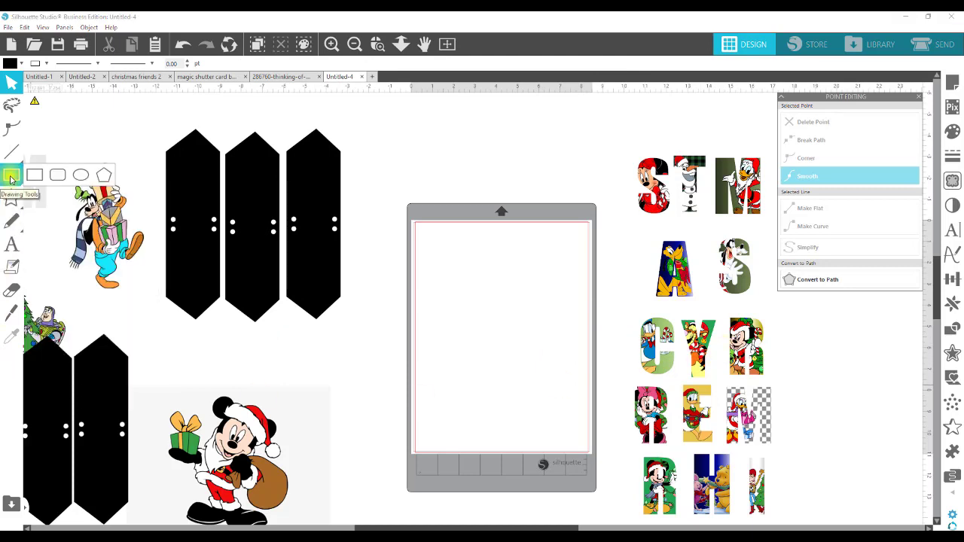
pyautogui.click(9, 179)
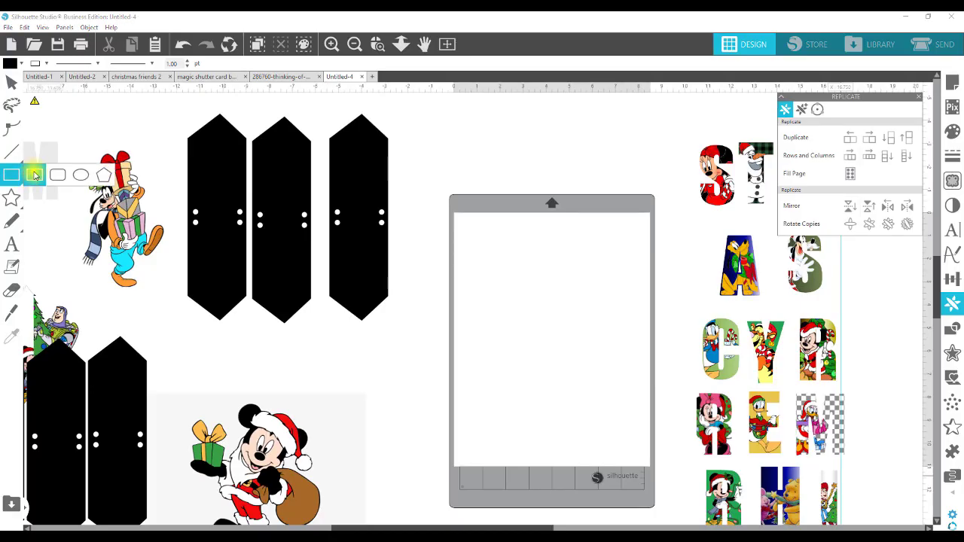
pyautogui.click(81, 175)
pyautogui.moveTo(473, 227); pyautogui.dragTo(533, 329)
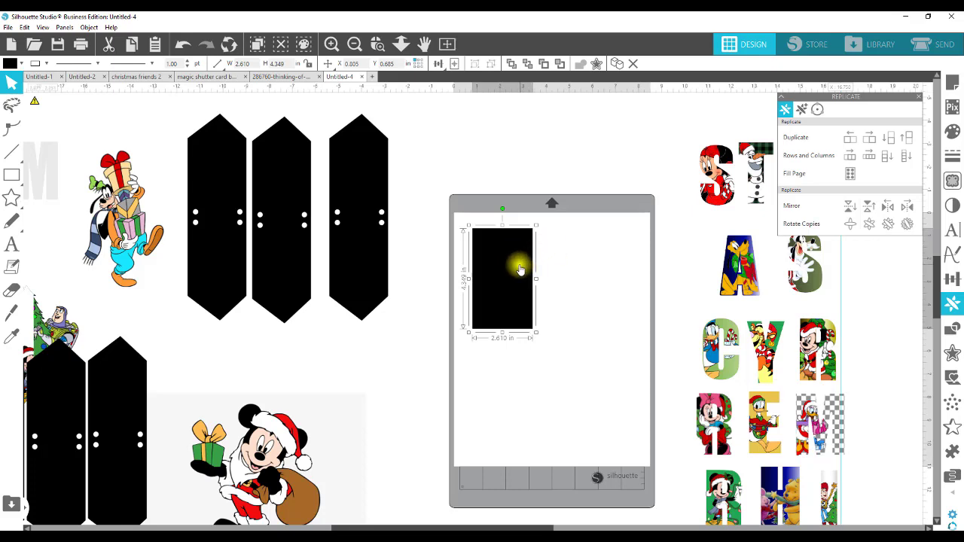
# Set the rectangle's width to 2.5 in and its height to 4.5 in
pyautogui.click(245, 63)
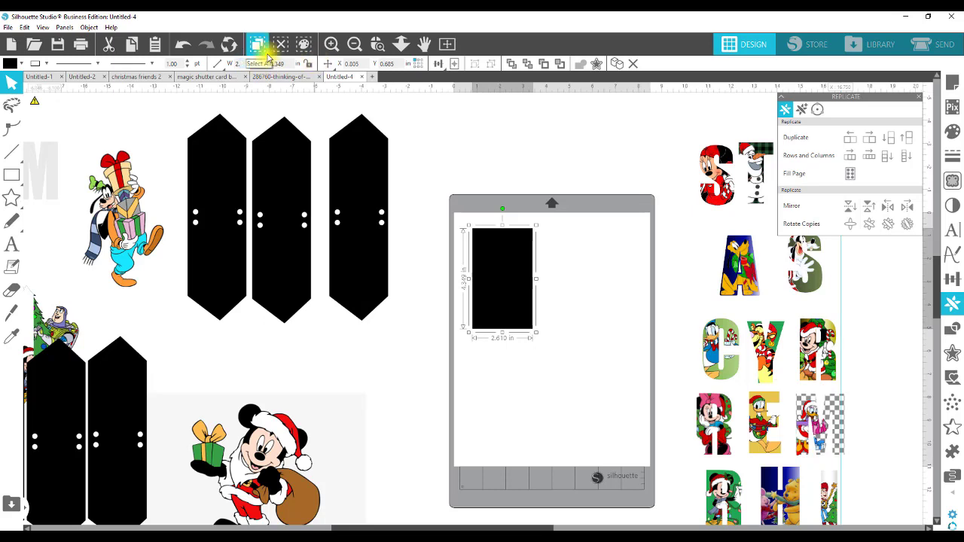
pyautogui.write('2.5')
pyautogui.press('Return')
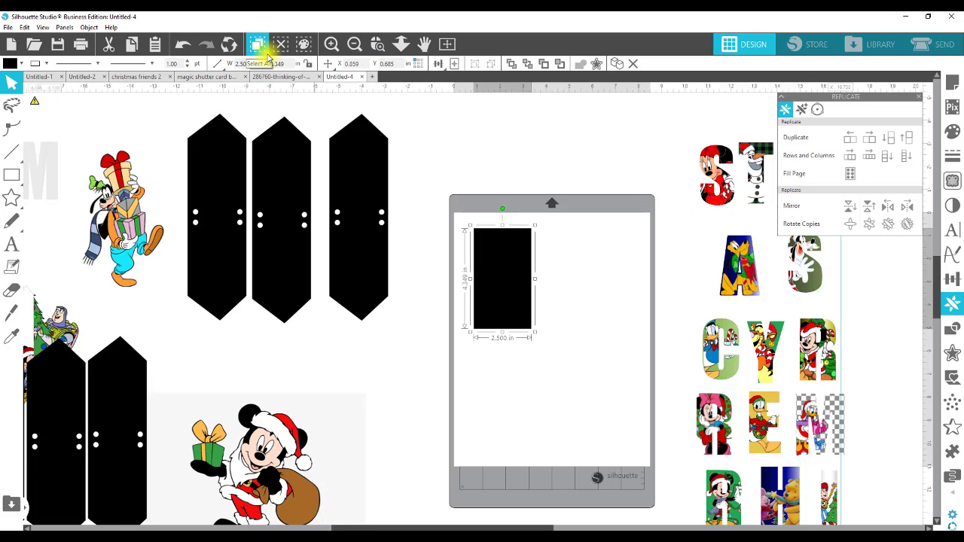
pyautogui.click(328, 64)
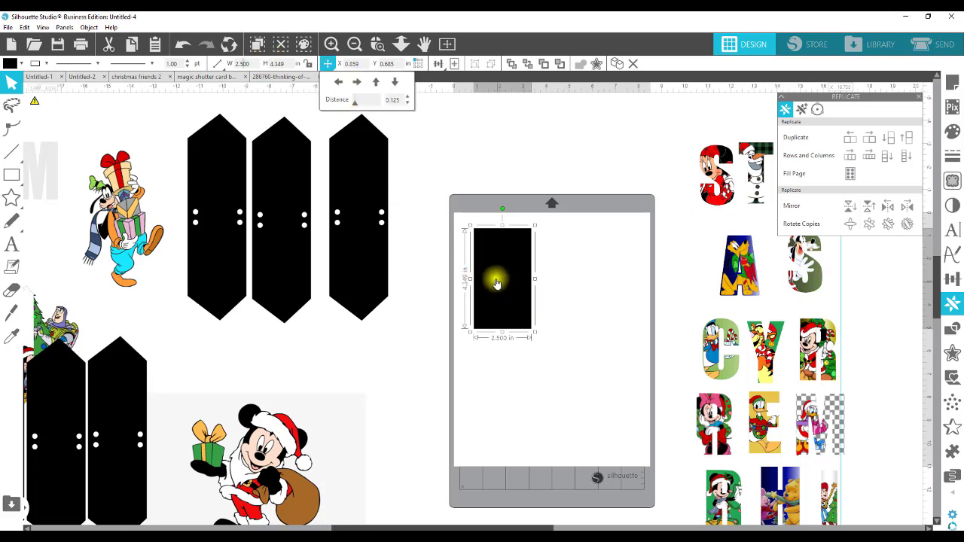
pyautogui.click(525, 259)
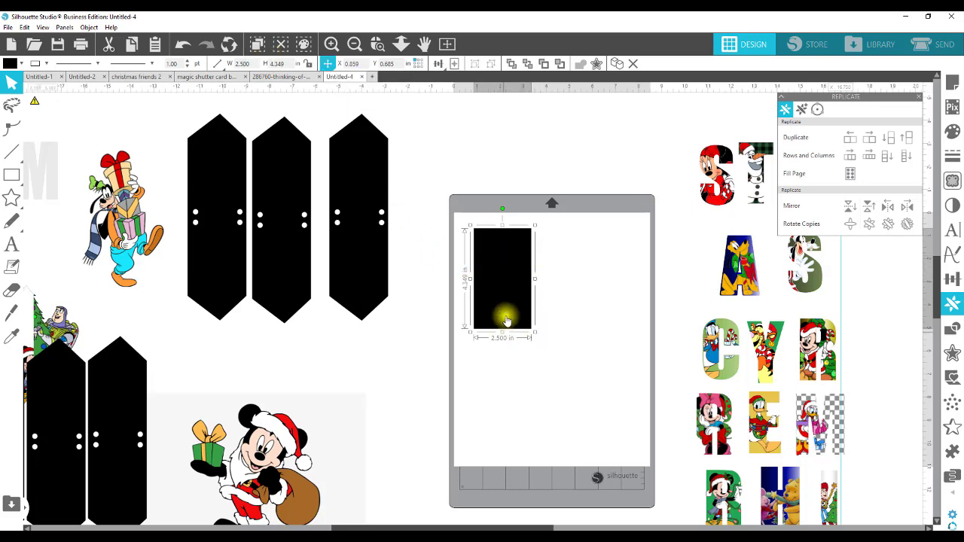
pyautogui.click(286, 63)
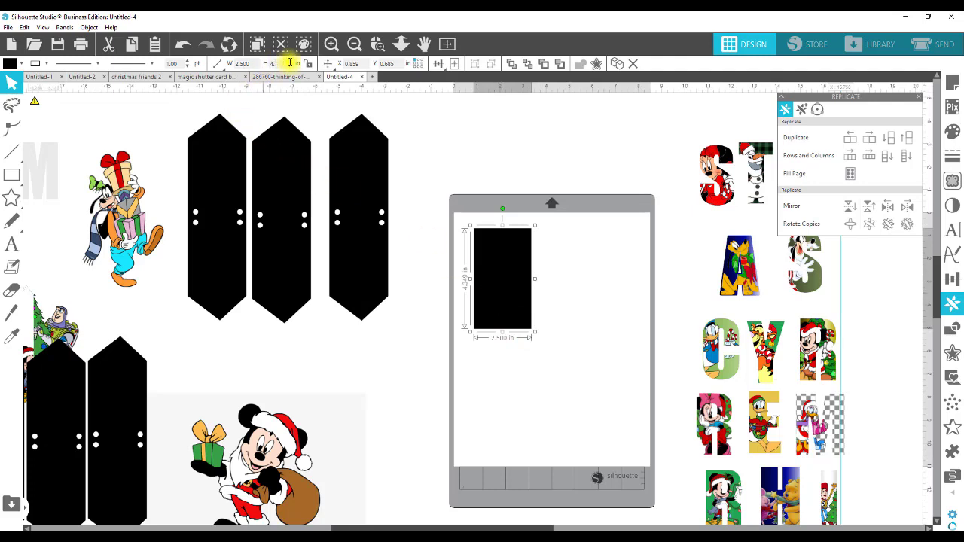
pyautogui.press('Return')
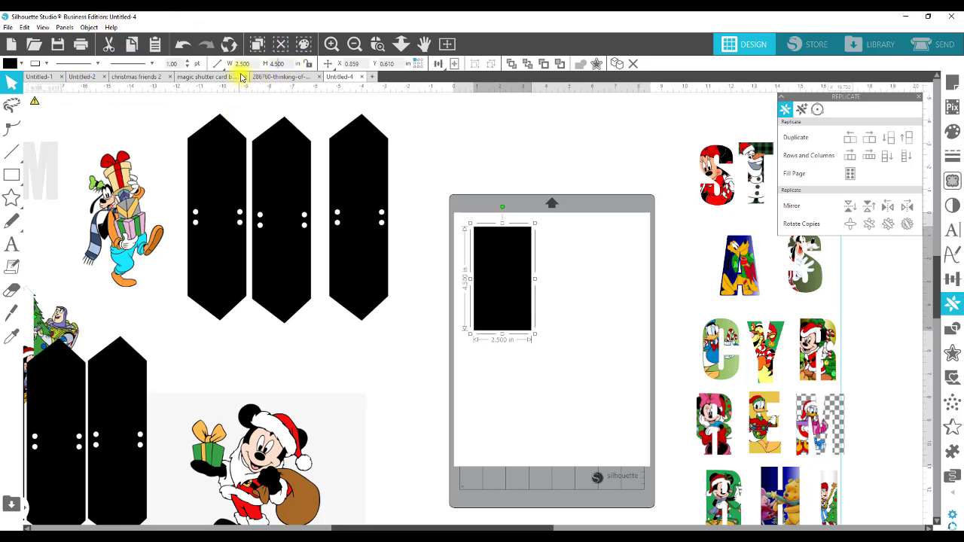
pyautogui.click(574, 296)
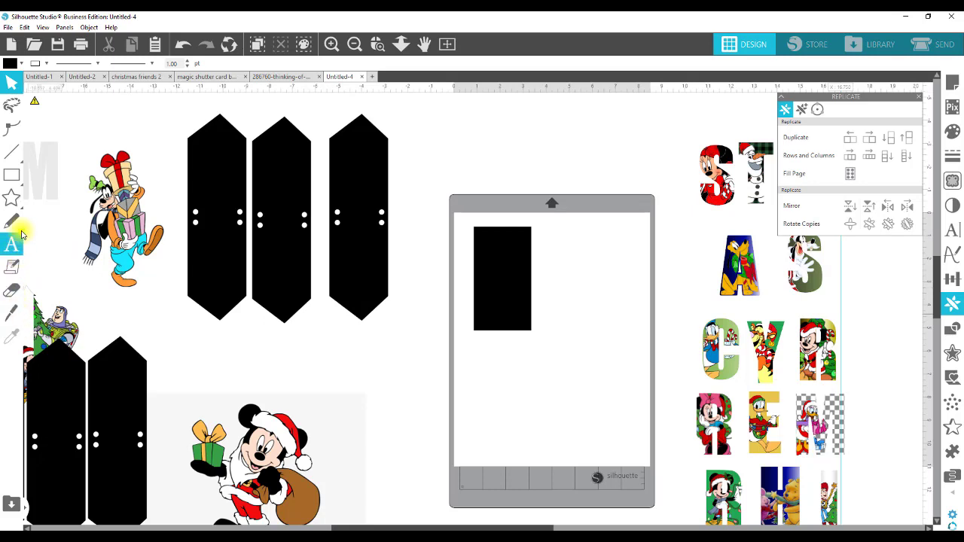
# Add a point at the middle of the rectangle's bottom edge and pull it down about 1 in into a V-shaped tip
pyautogui.moveTo(18, 216)
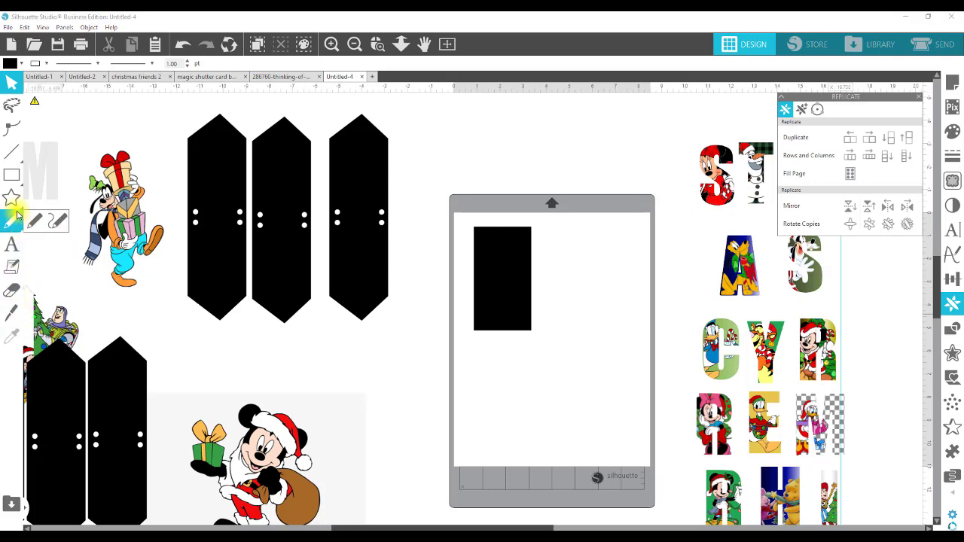
pyautogui.doubleClick(501, 325)
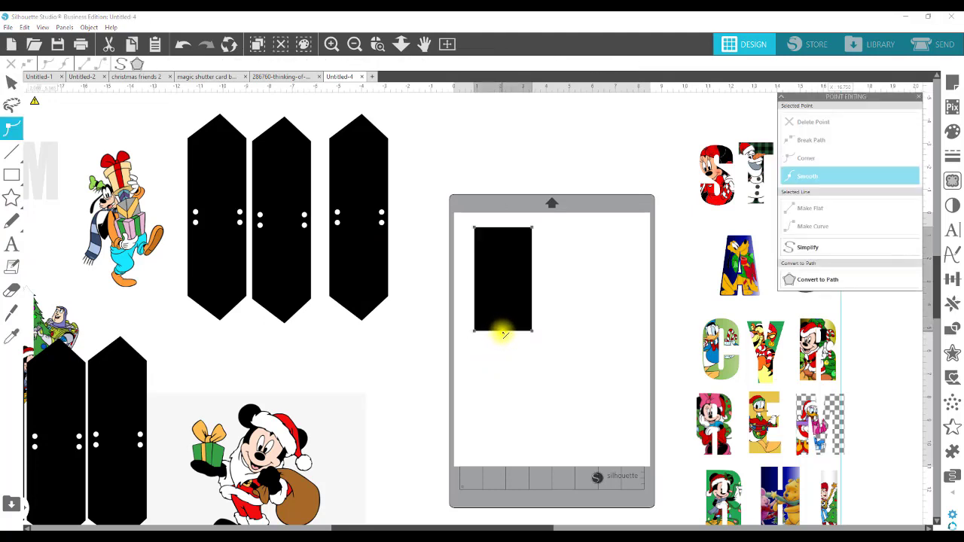
pyautogui.click(503, 334)
pyautogui.moveTo(502, 334); pyautogui.dragTo(505, 359)
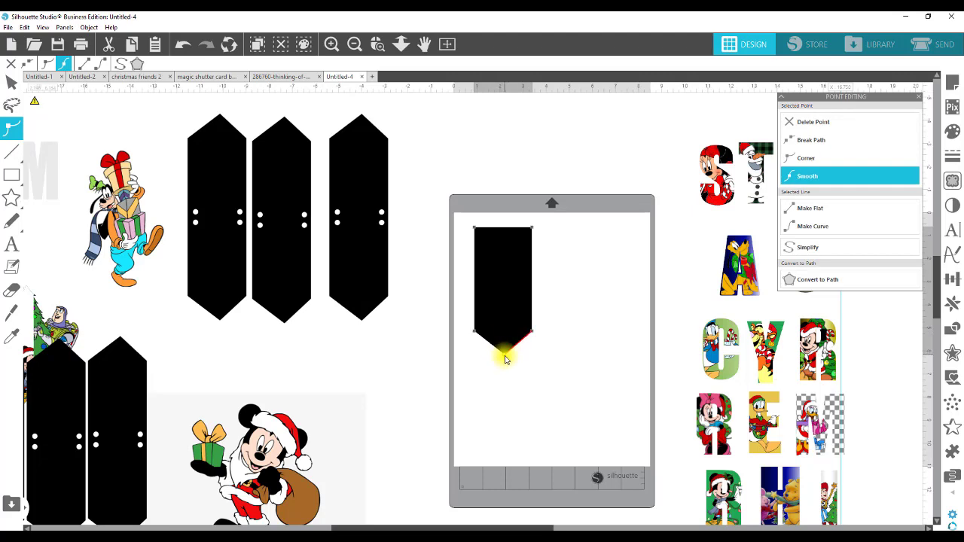
pyautogui.click(590, 383)
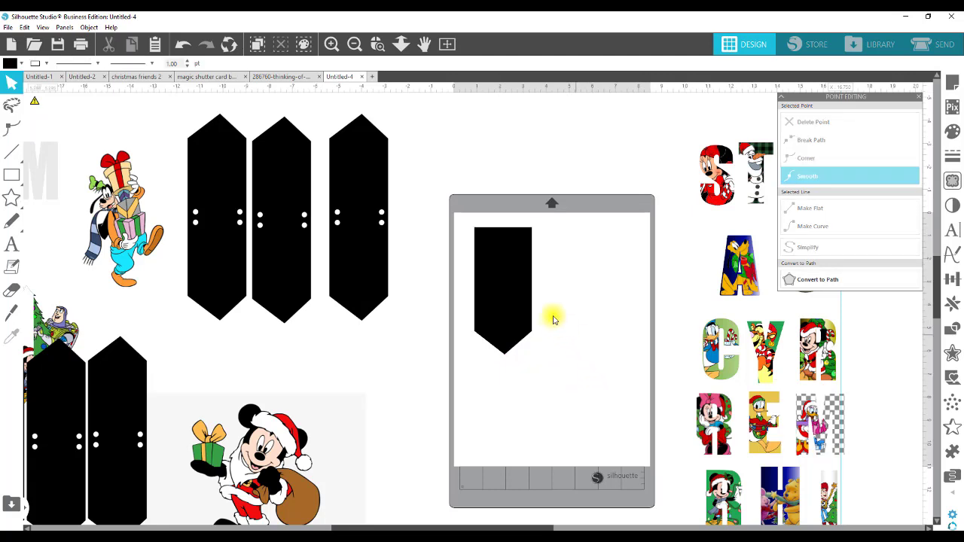
# Position the pointed shape at X 0 and Y 0 on the page
pyautogui.click(509, 303)
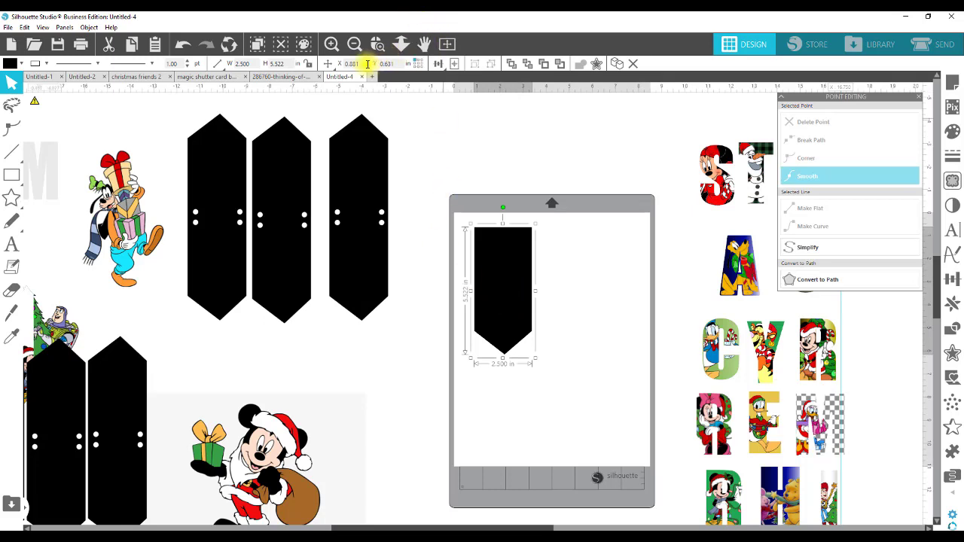
pyautogui.click(328, 63)
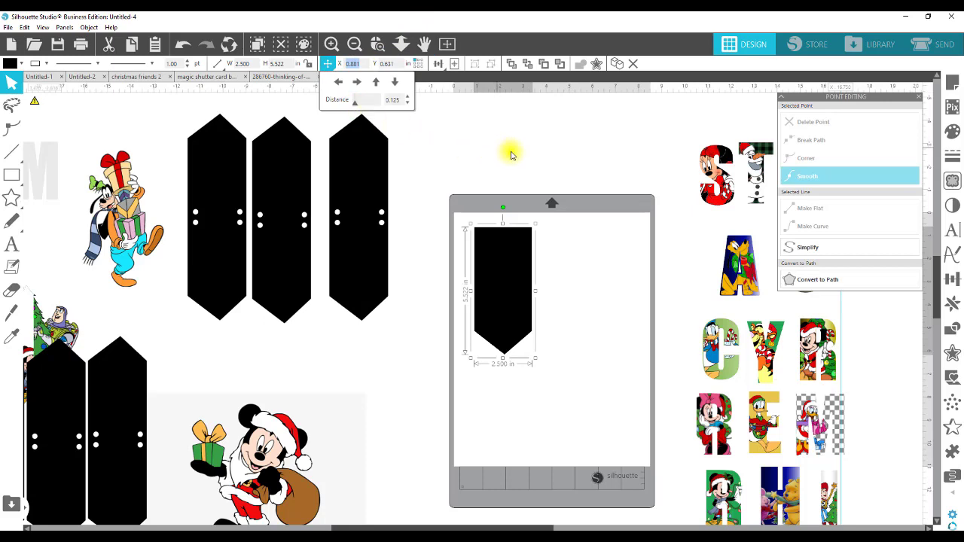
pyautogui.write('0')
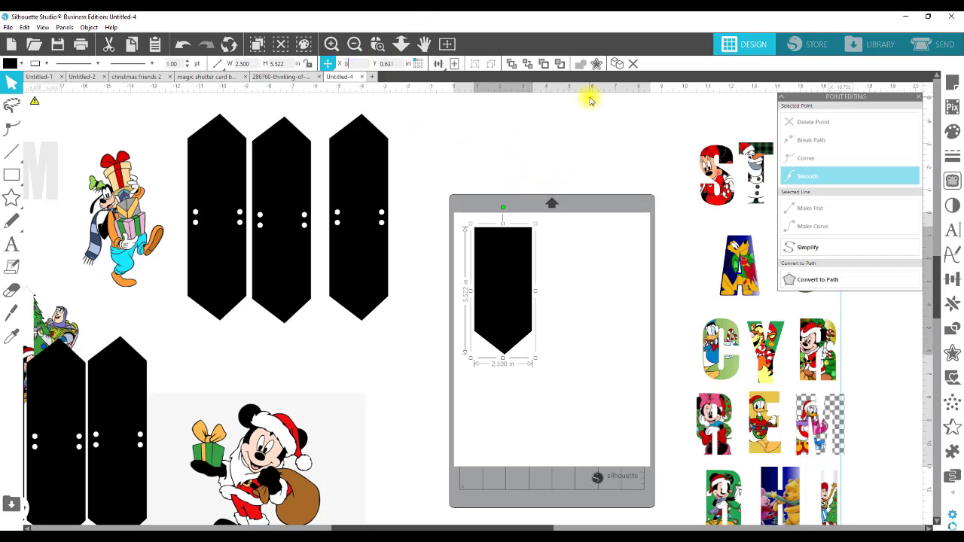
pyautogui.press('Return')
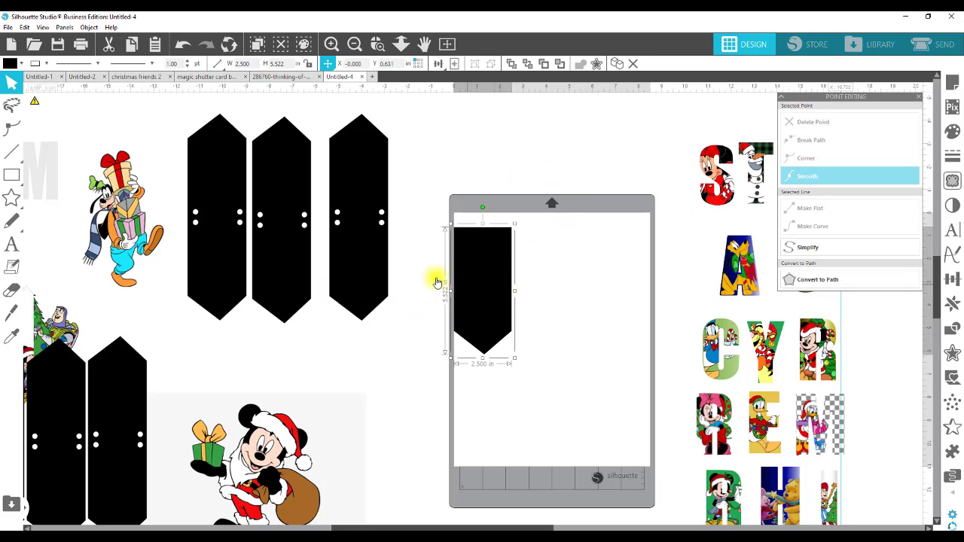
pyautogui.click(394, 64)
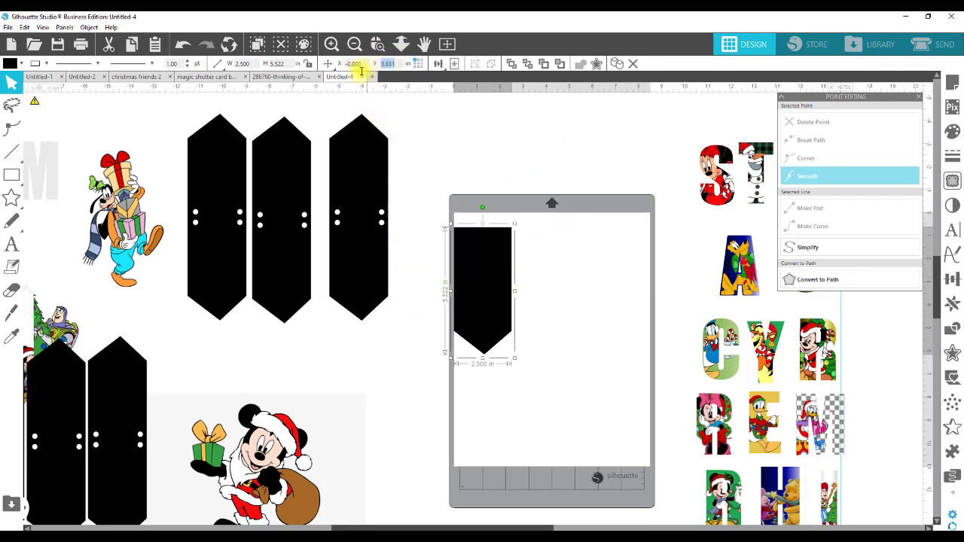
pyautogui.press('Return')
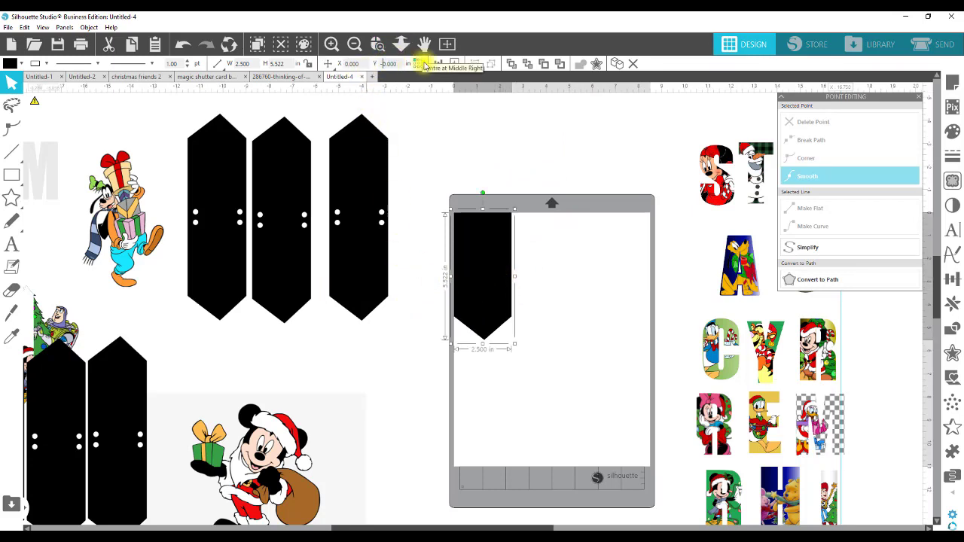
pyautogui.click(490, 149)
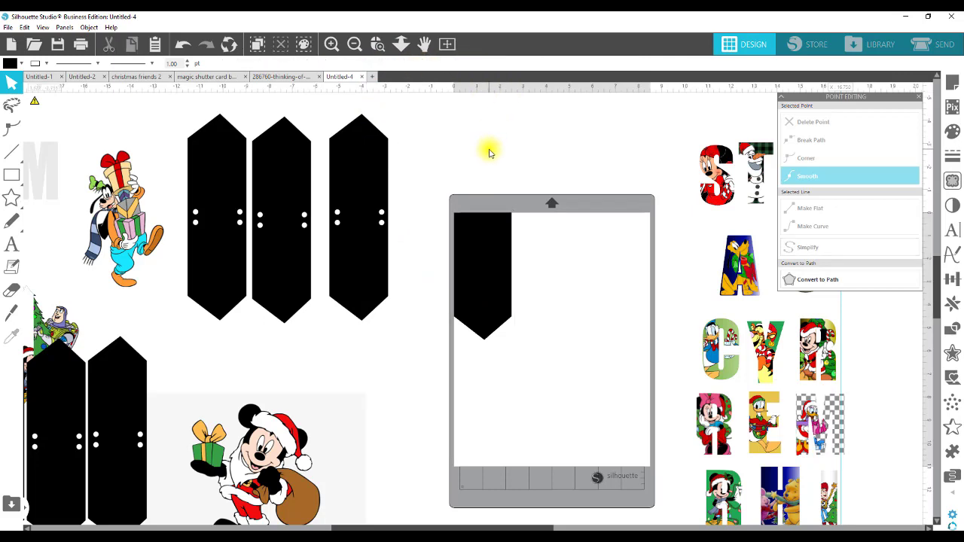
# Draw a vertical line about 8.59 in long through the pointed shape, keeping it by undoing its deletion
pyautogui.moveTo(13, 157)
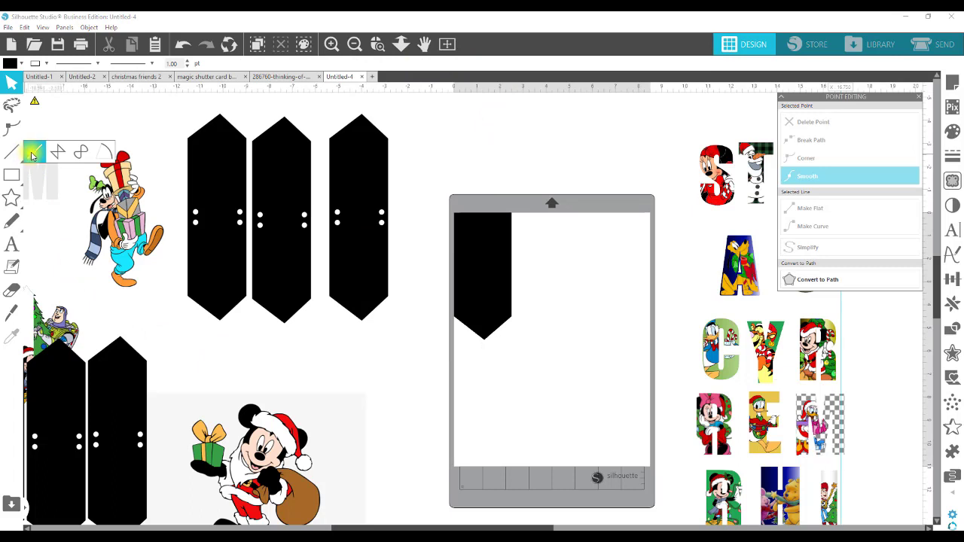
pyautogui.click(35, 155)
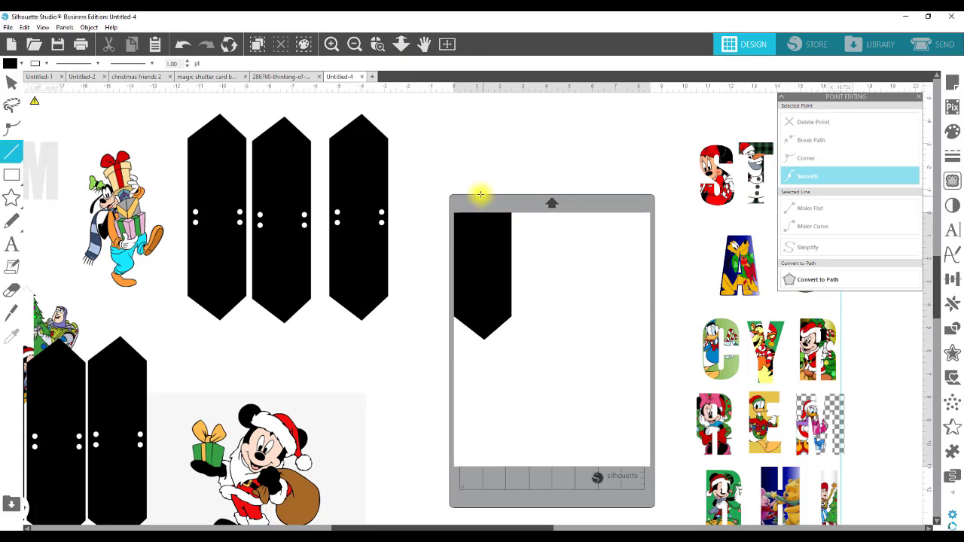
pyautogui.moveTo(484, 232); pyautogui.dragTo(487, 404)
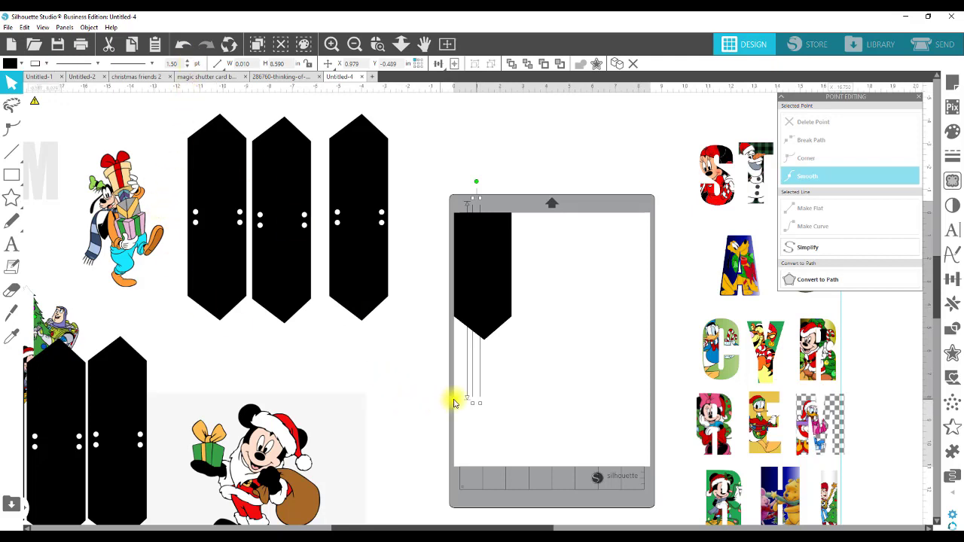
pyautogui.press('Delete')
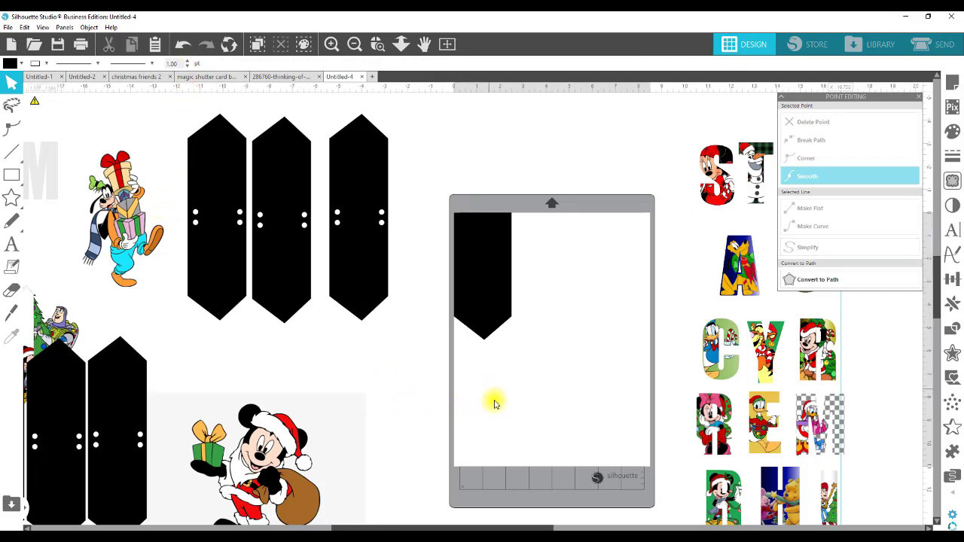
pyautogui.hotkey('ctrl', 'z')
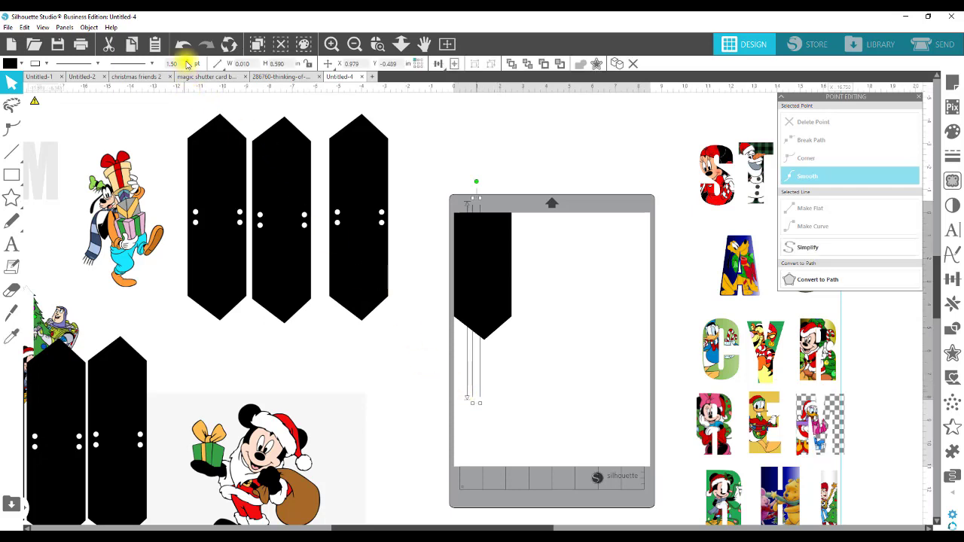
# Set the vertical line's thickness to 1.75 pt and its line color to black
pyautogui.click(183, 60)
pyautogui.click(34, 63)
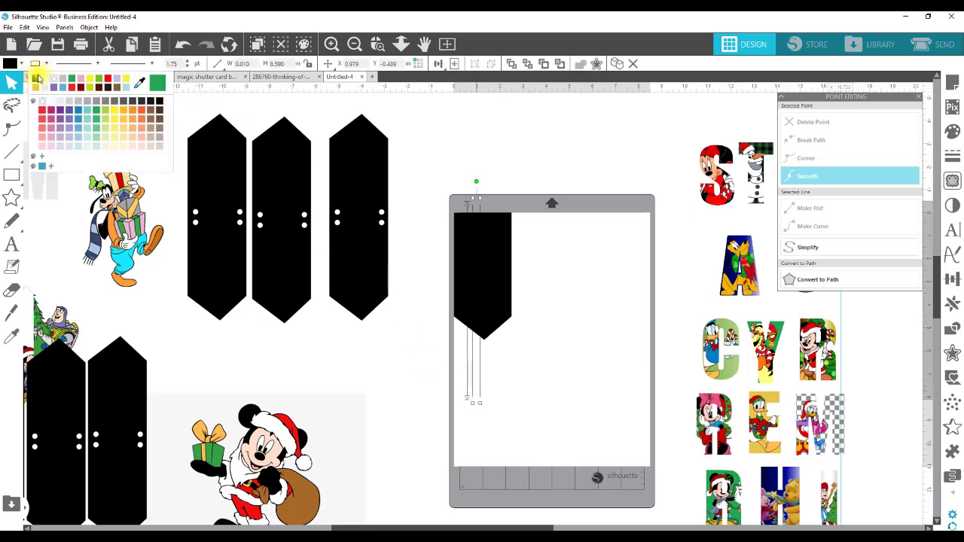
pyautogui.click(37, 78)
pyautogui.click(536, 435)
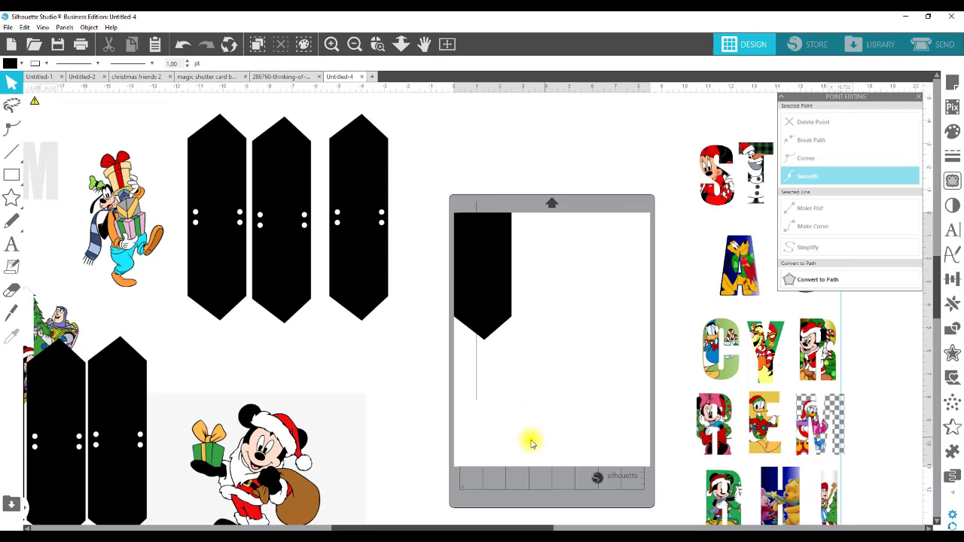
# Position the vertical line at X 1.25 and Y 0 on the page
pyautogui.click(477, 387)
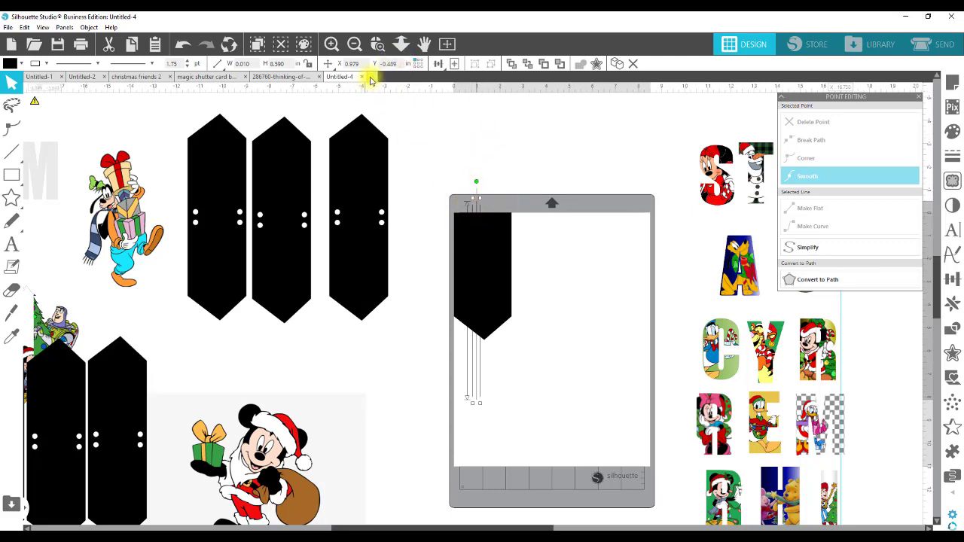
pyautogui.moveTo(394, 64); pyautogui.dragTo(367, 63)
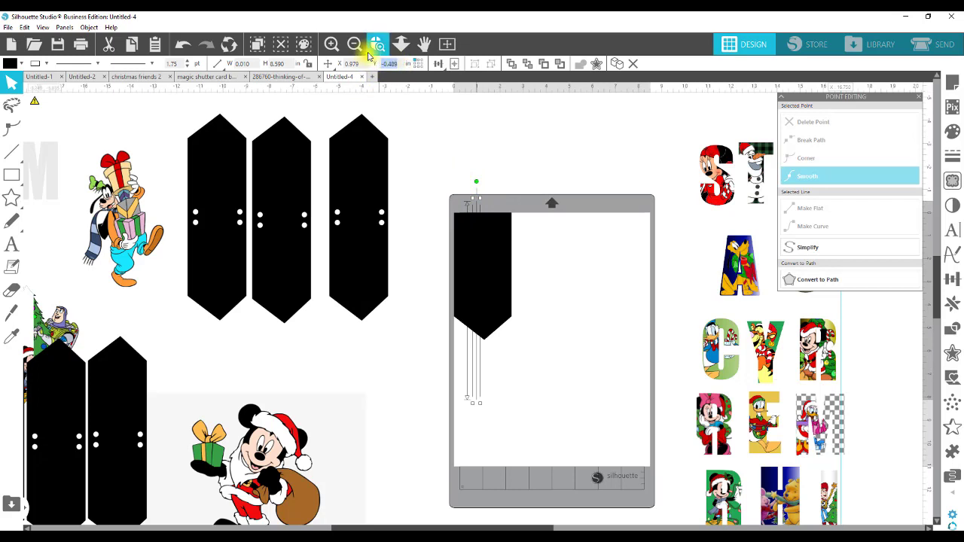
pyautogui.write('0')
pyautogui.press('Return')
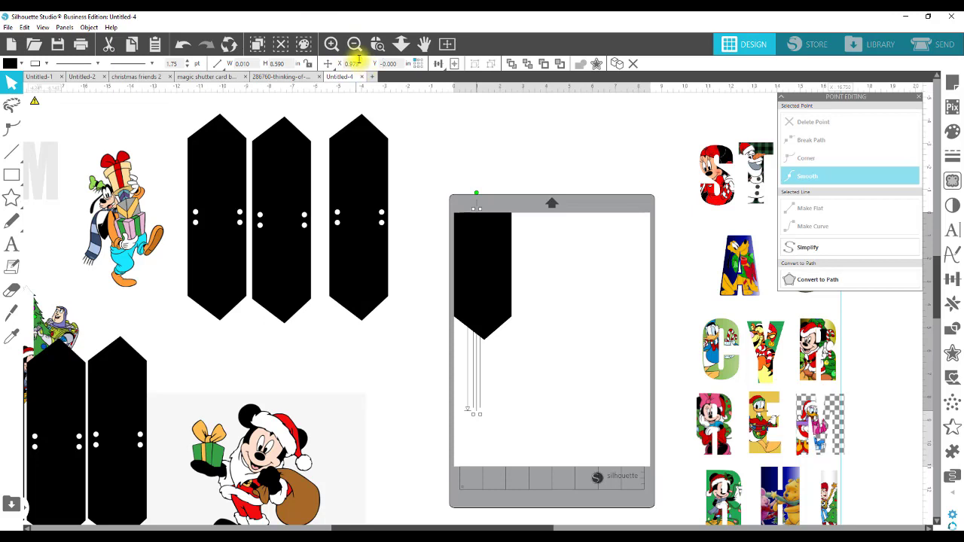
pyautogui.moveTo(363, 64); pyautogui.dragTo(341, 64)
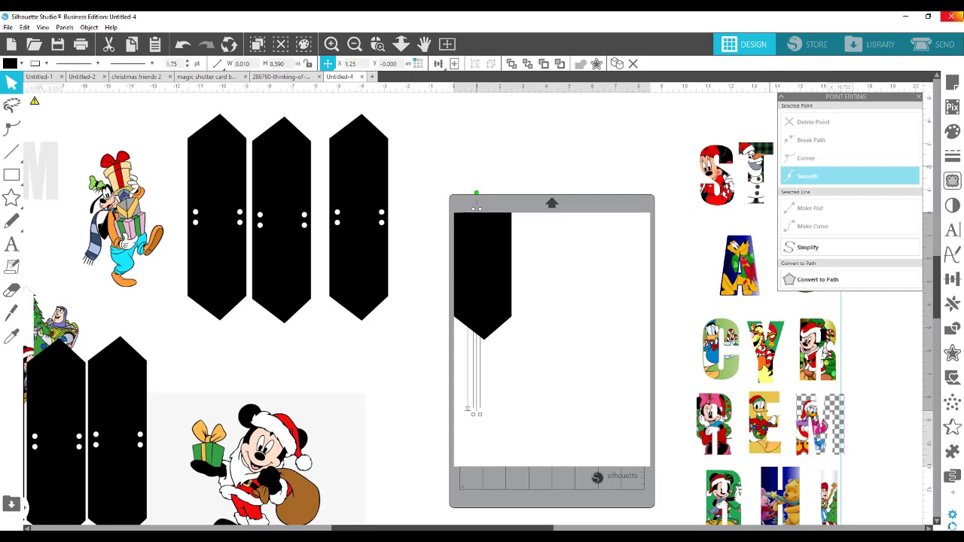
pyautogui.press('Return')
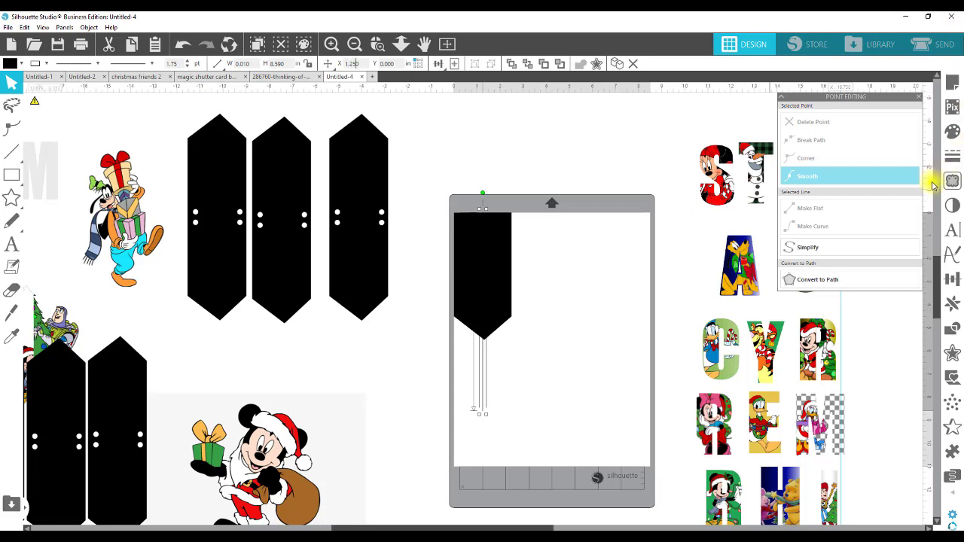
pyautogui.click(611, 353)
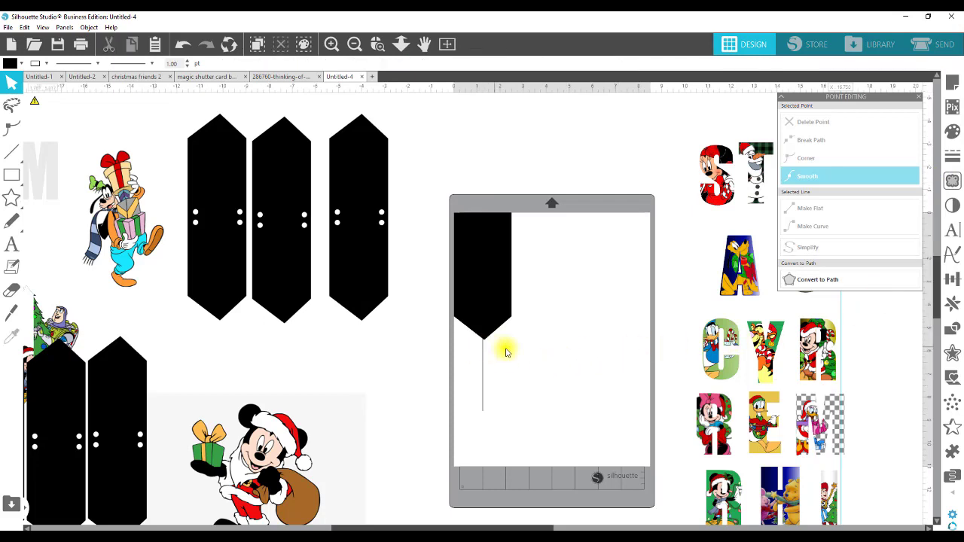
# Edit the pointed shape's bottom tip point so it sits exactly on the vertical center line
pyautogui.click(378, 43)
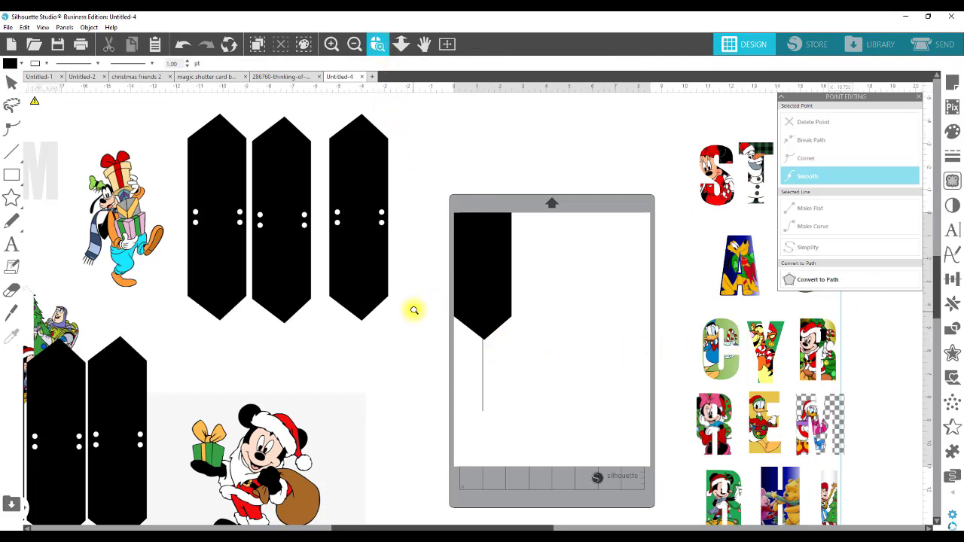
pyautogui.moveTo(414, 298); pyautogui.dragTo(564, 420)
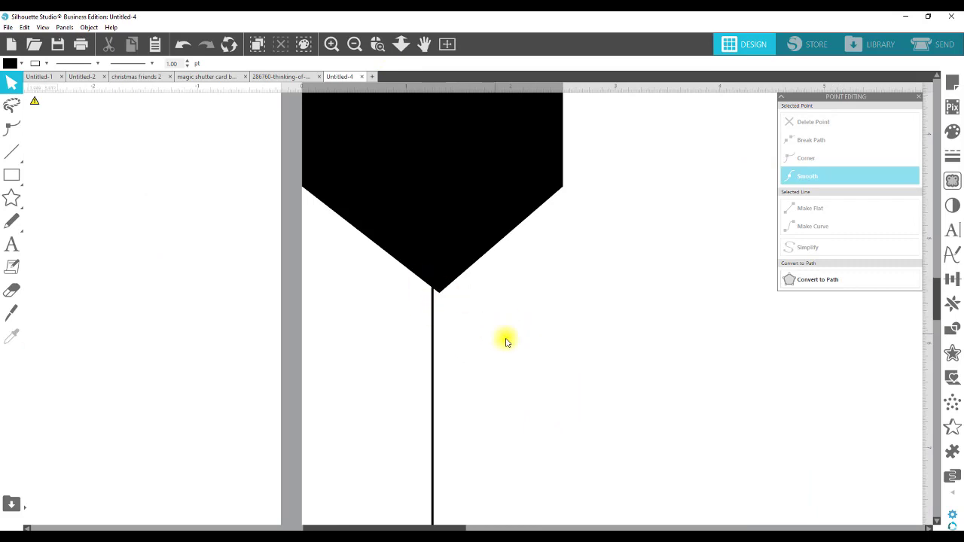
pyautogui.click(494, 238)
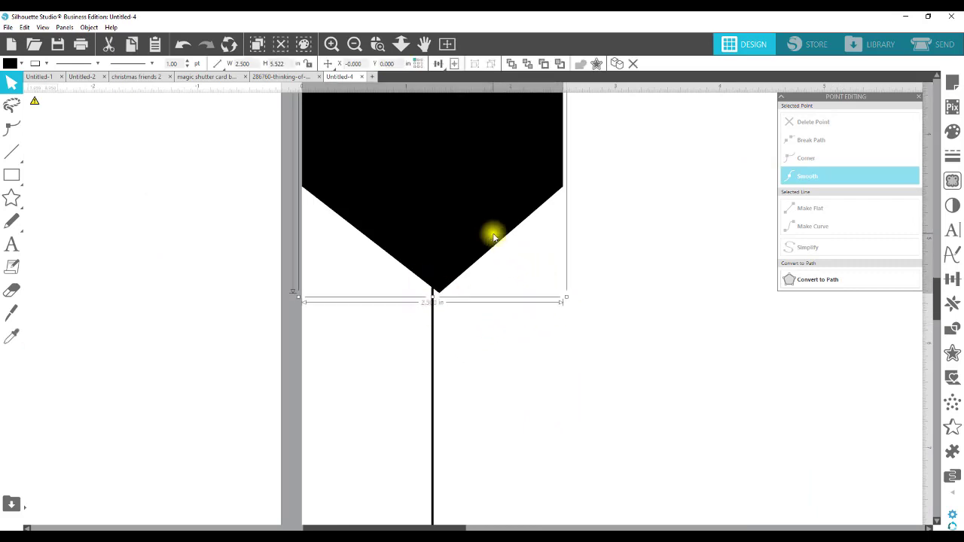
pyautogui.doubleClick(493, 238)
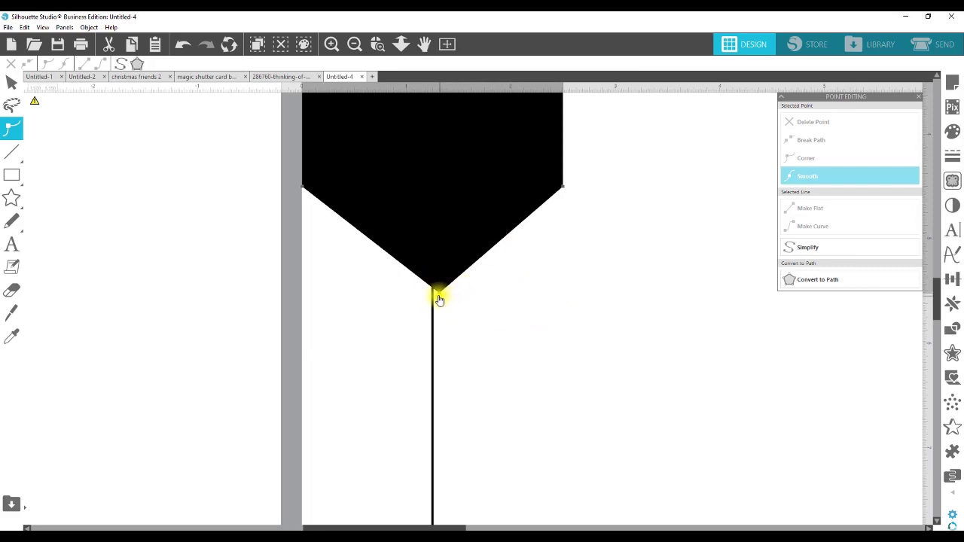
pyautogui.click(378, 43)
pyautogui.moveTo(331, 229); pyautogui.dragTo(579, 349)
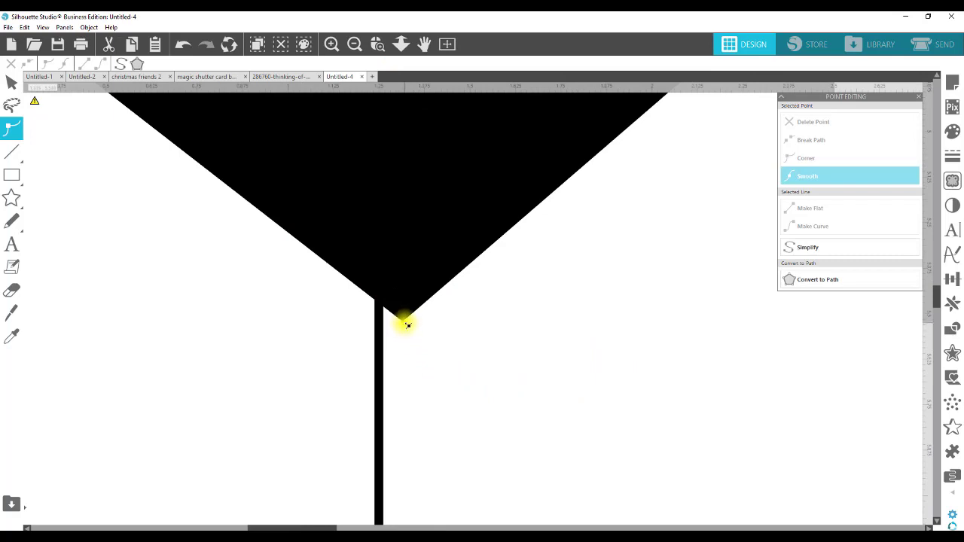
pyautogui.click(405, 323)
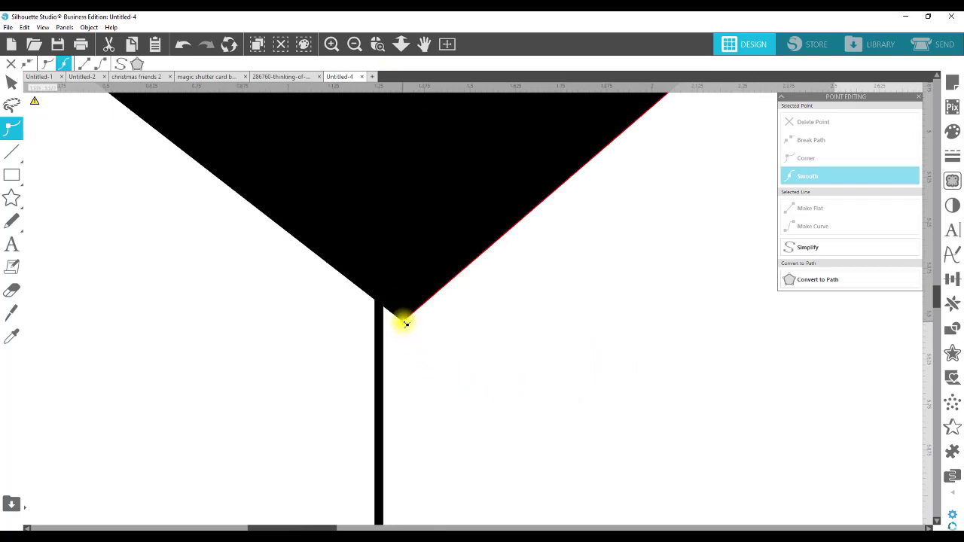
pyautogui.moveTo(405, 323); pyautogui.dragTo(379, 321)
pyautogui.click(354, 44)
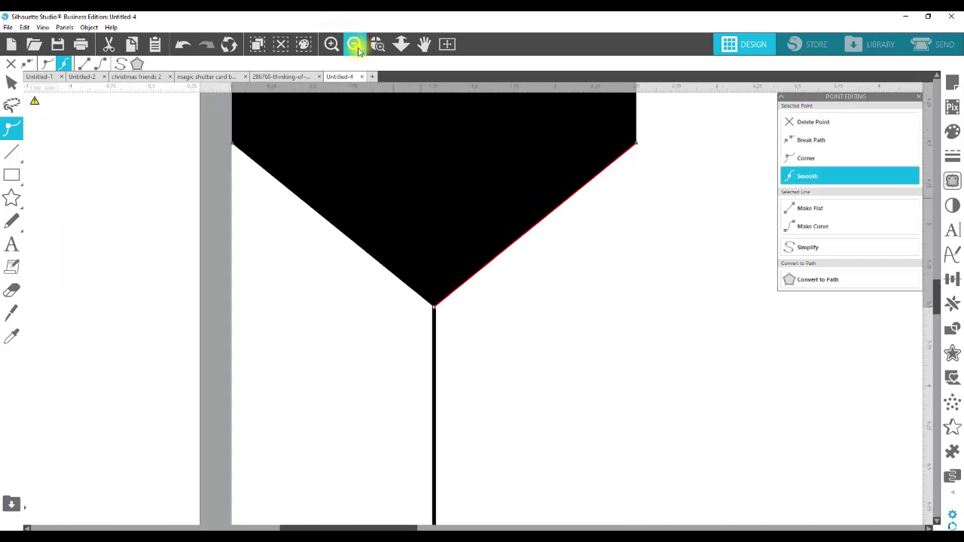
pyautogui.click(355, 44)
pyautogui.click(355, 45)
pyautogui.click(354, 44)
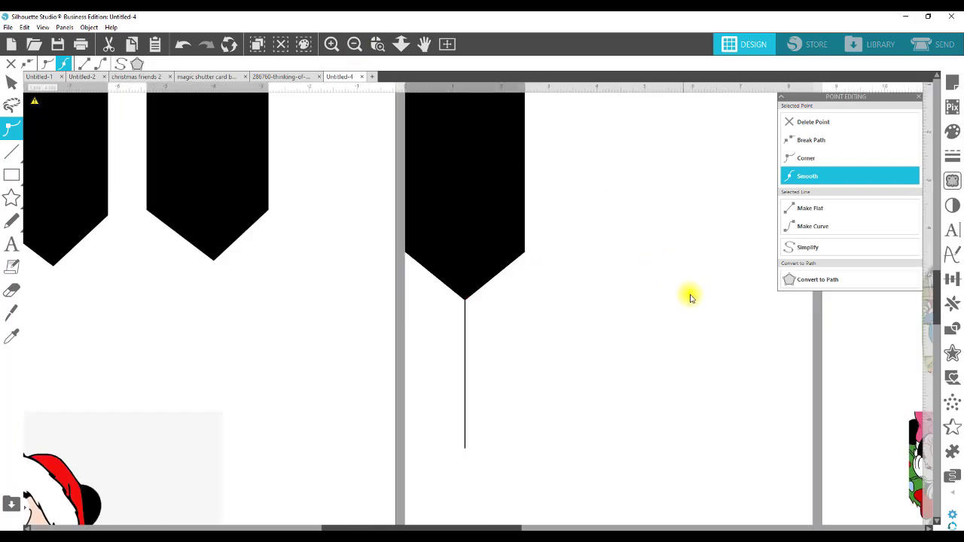
pyautogui.scroll(2, 684, 323)
pyautogui.click(681, 332)
pyautogui.scroll(2, 682, 332)
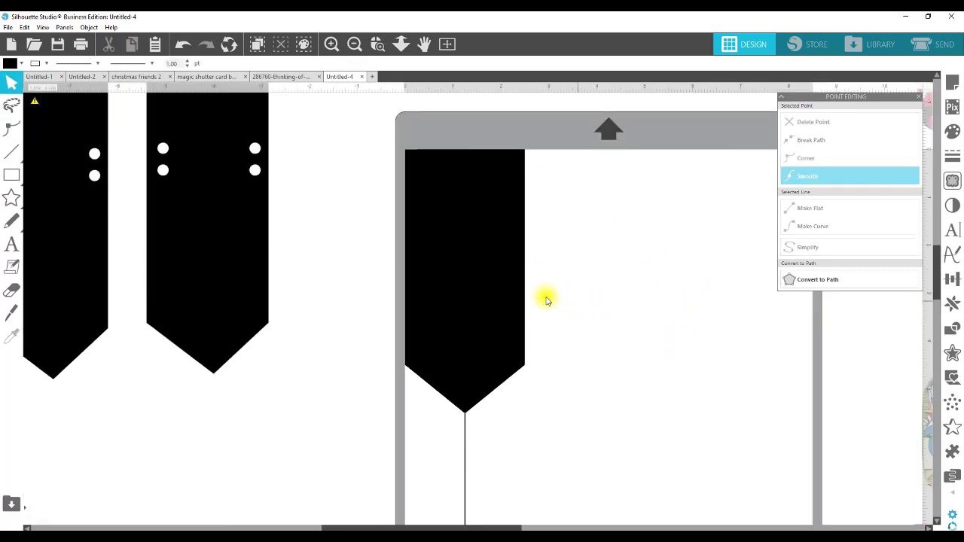
# Delete the vertical guide line running through the pointed shape
pyautogui.click(485, 274)
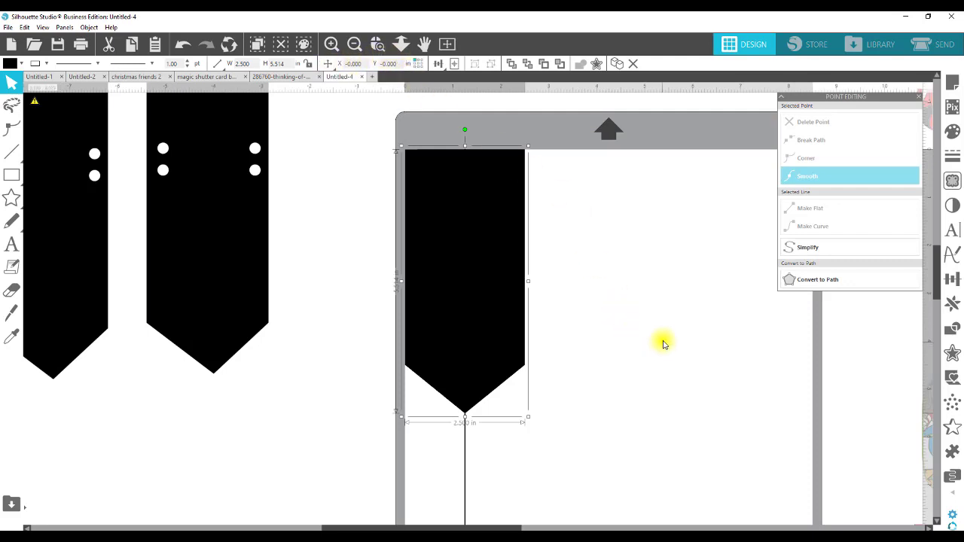
pyautogui.scroll(-1, 663, 340)
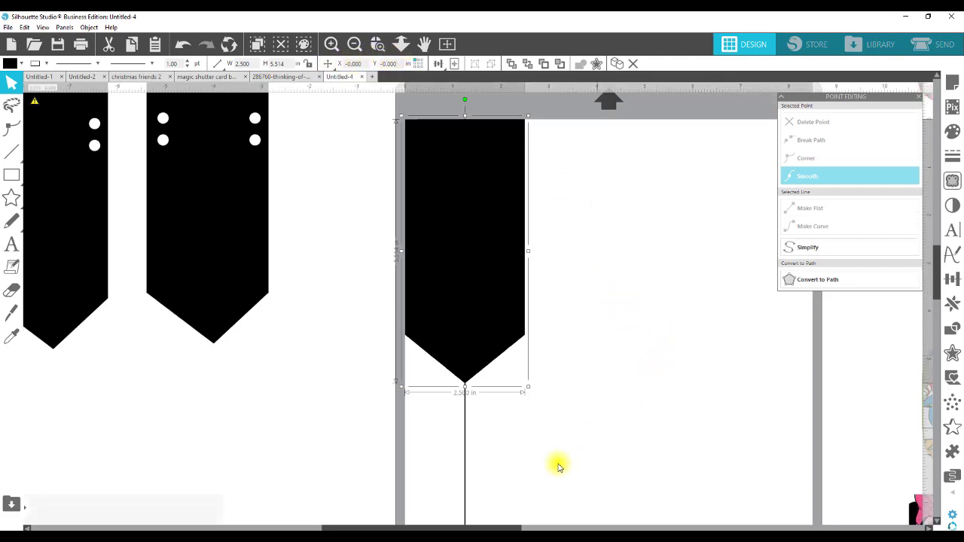
pyautogui.click(465, 476)
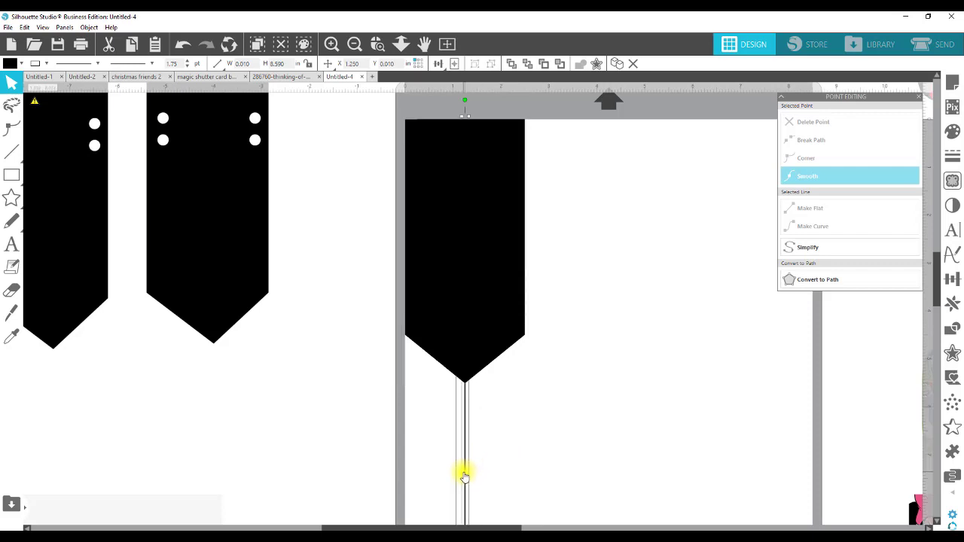
pyautogui.click(509, 394)
pyautogui.scroll(3, 625, 391)
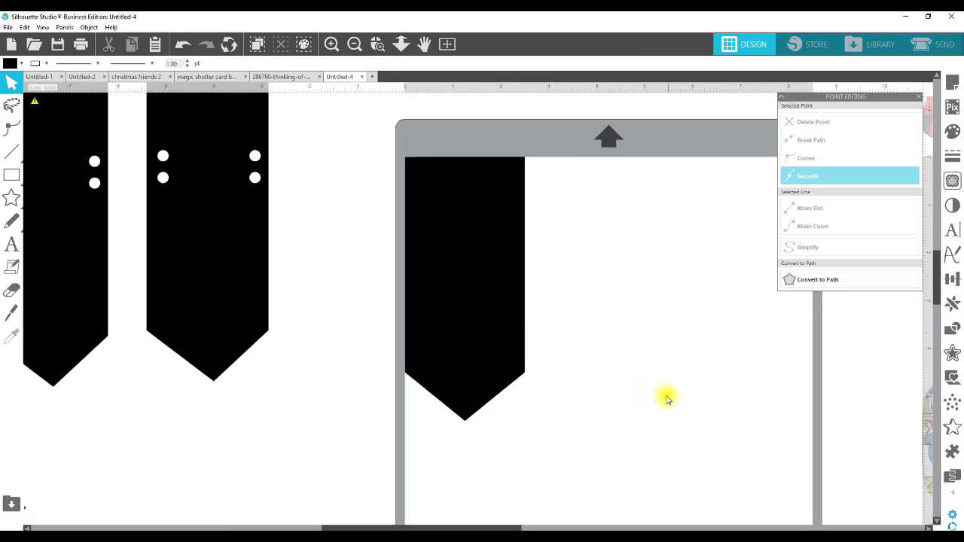
# Set the pointed shape's height to 4.5 in, keeping its width
pyautogui.click(464, 303)
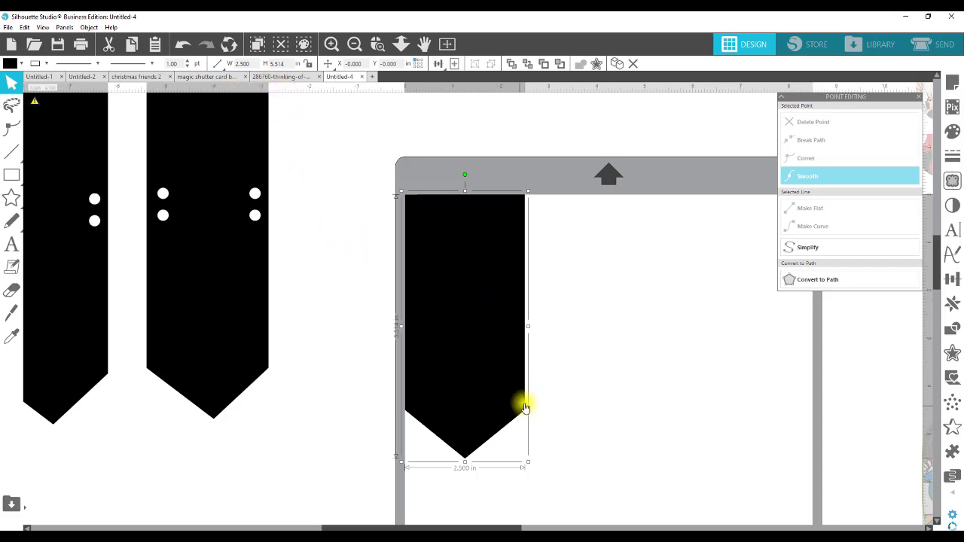
pyautogui.click(275, 64)
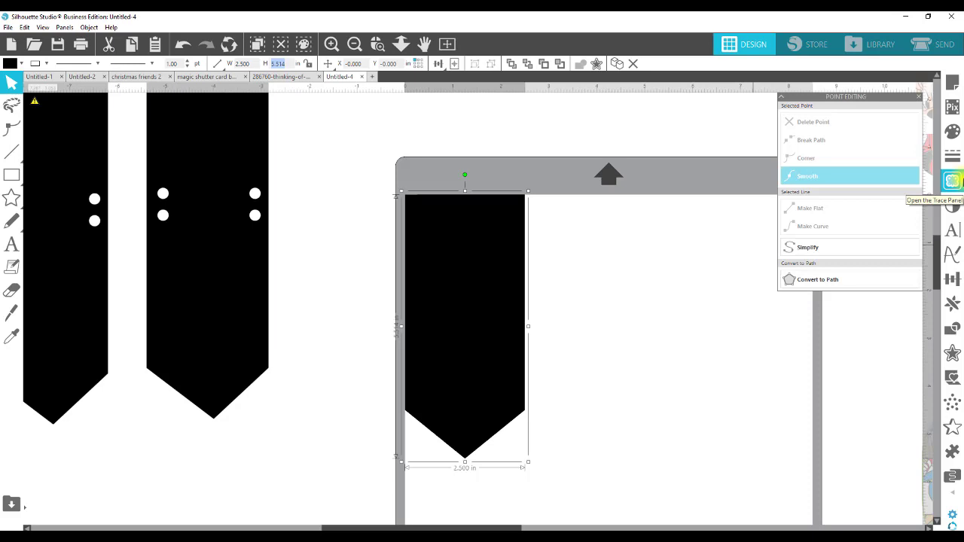
pyautogui.write('4.5')
pyautogui.press('Return')
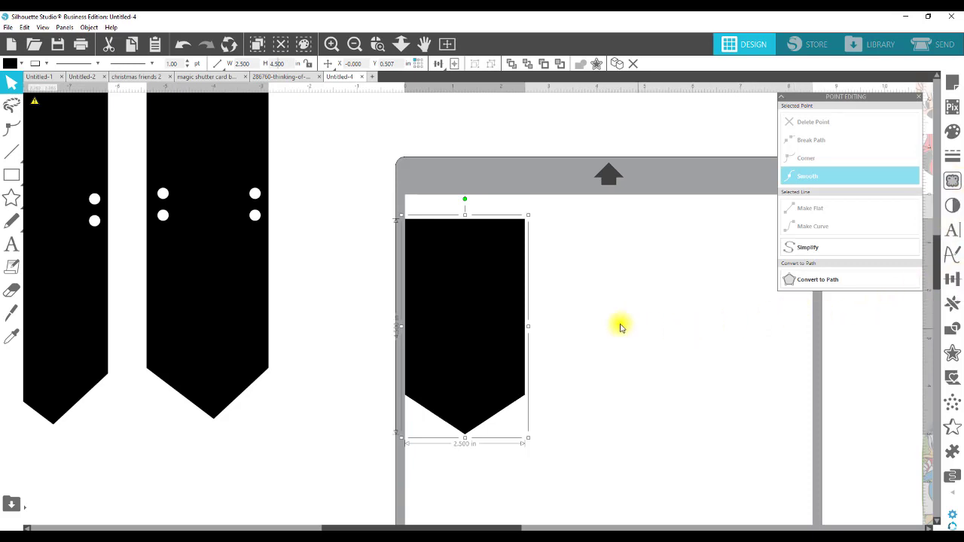
pyautogui.scroll(-1, 648, 316)
pyautogui.scroll(-1, 631, 318)
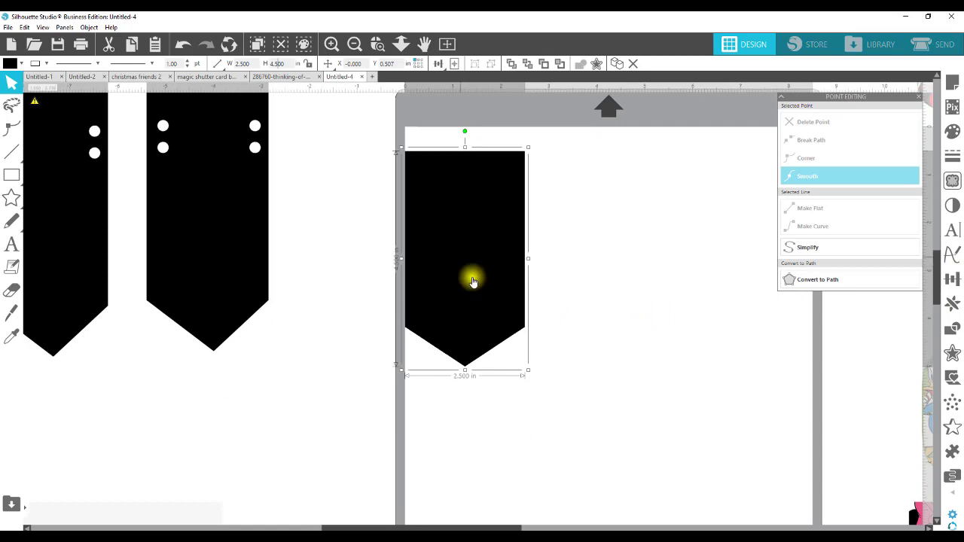
# Move the pointed shape inward and down the page to about X 1.41 and Y 3.42
pyautogui.moveTo(469, 276); pyautogui.dragTo(544, 356)
pyautogui.click(671, 339)
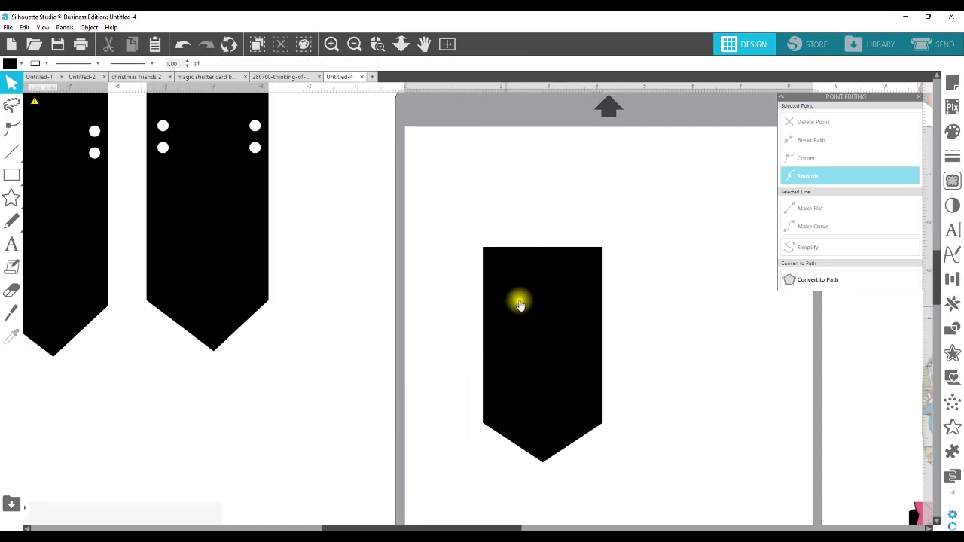
pyautogui.click(565, 318)
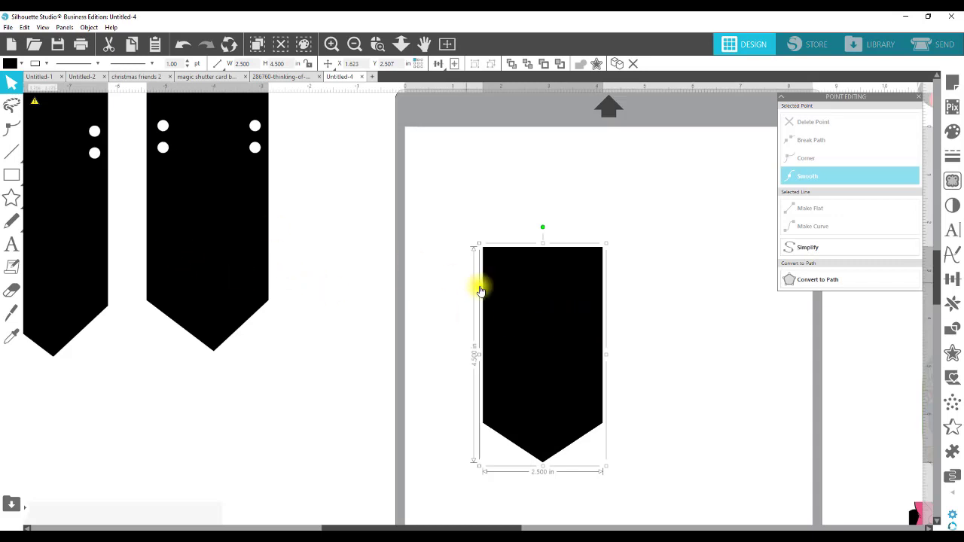
pyautogui.moveTo(500, 309); pyautogui.dragTo(491, 353)
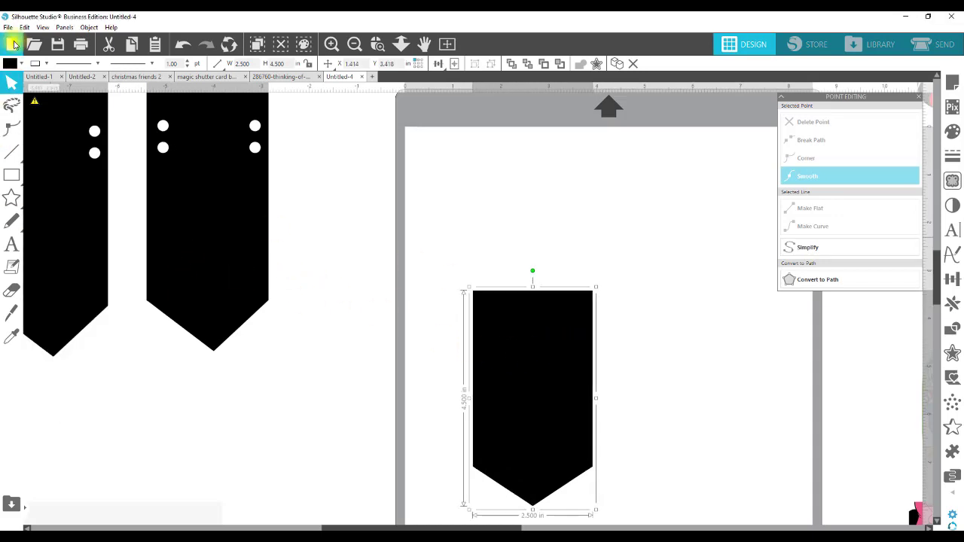
# Draw a circle about 0.27 in across on the blank page area above the pointed shape
pyautogui.click(9, 64)
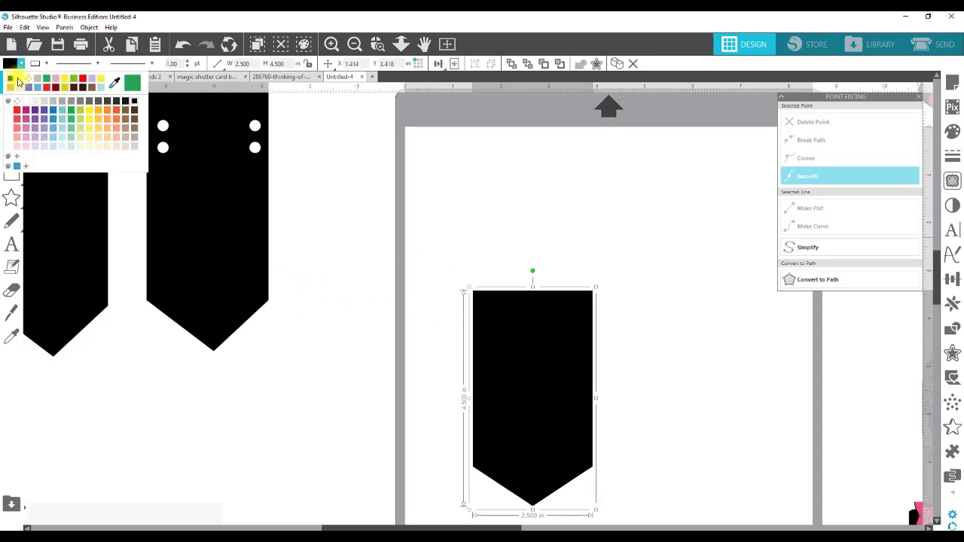
pyautogui.click(329, 135)
pyautogui.click(14, 154)
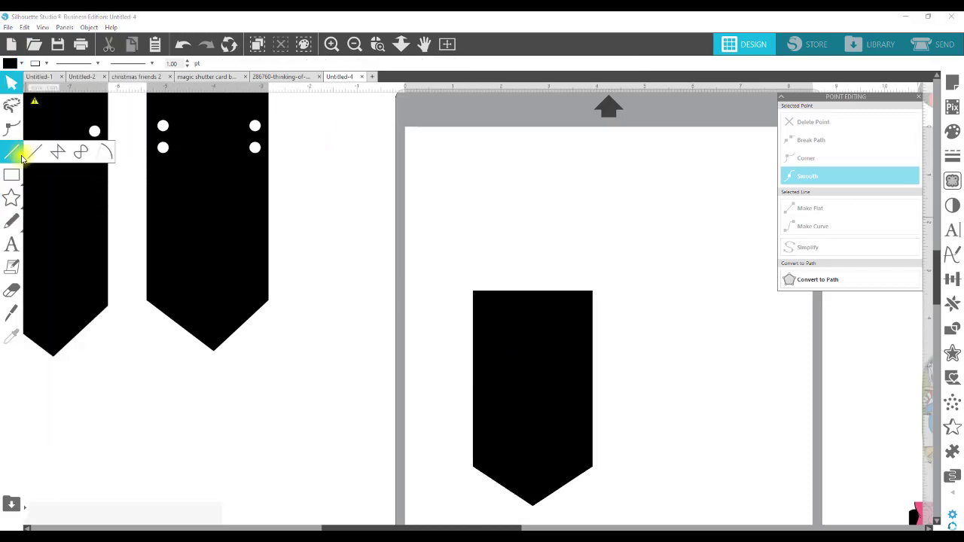
pyautogui.moveTo(11, 182)
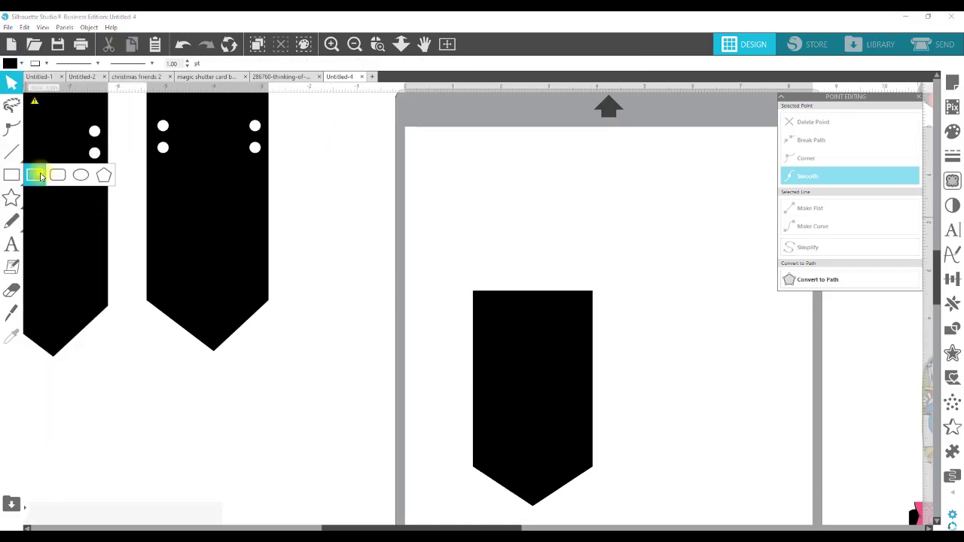
pyautogui.click(78, 179)
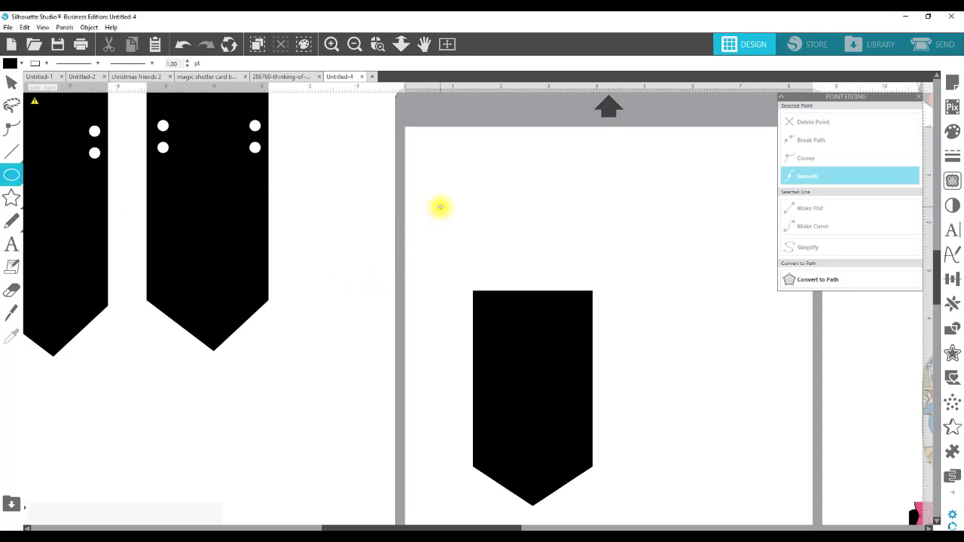
pyautogui.moveTo(440, 206); pyautogui.dragTo(455, 223)
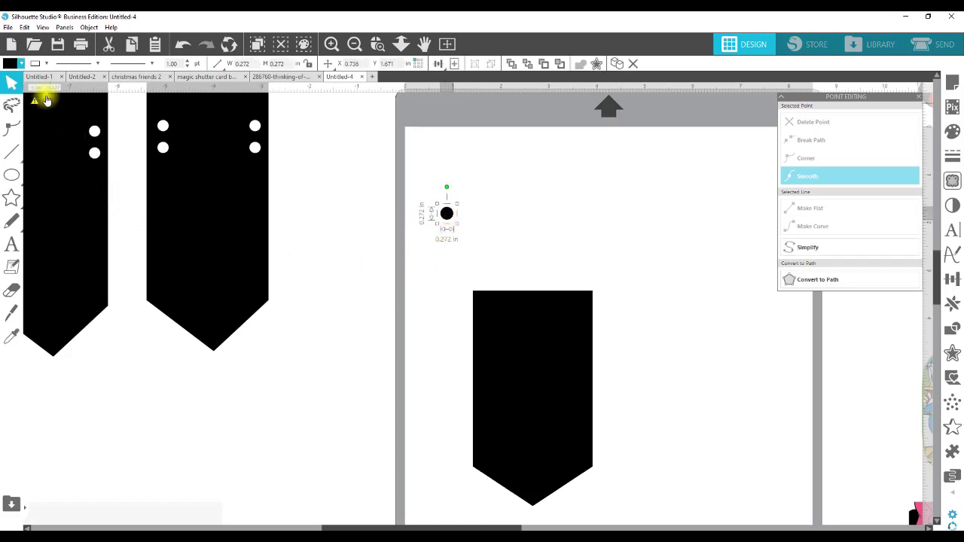
# Fill the small circle with light gray
pyautogui.click(11, 65)
pyautogui.click(25, 89)
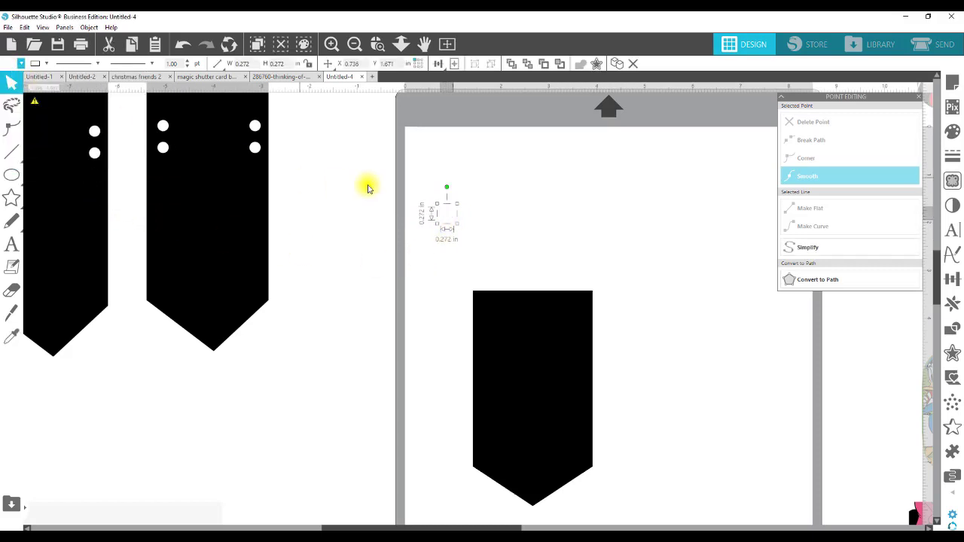
pyautogui.click(21, 65)
pyautogui.click(42, 81)
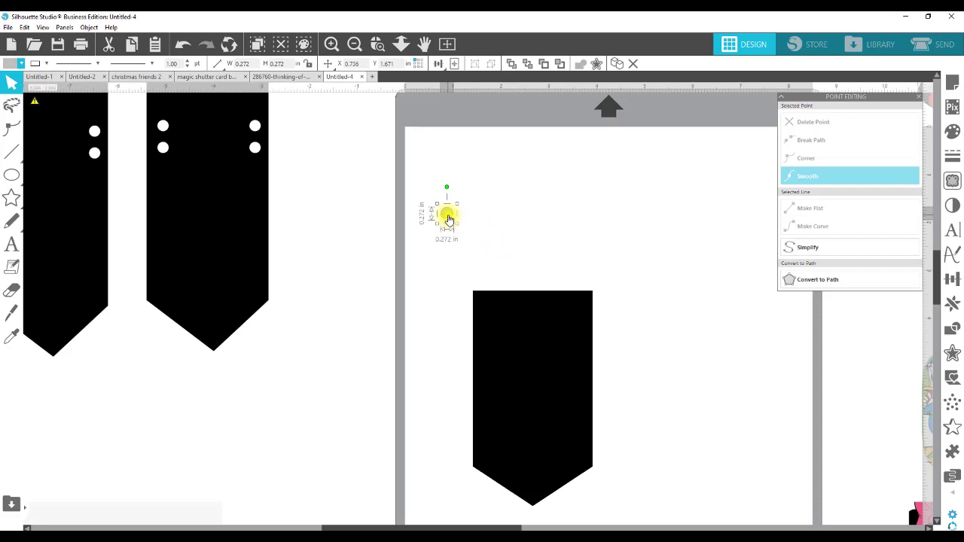
# Size the circle to about 0.27 in against an existing panel's hole, and place copies in both upper corners of the new panel
pyautogui.moveTo(448, 214); pyautogui.dragTo(257, 154)
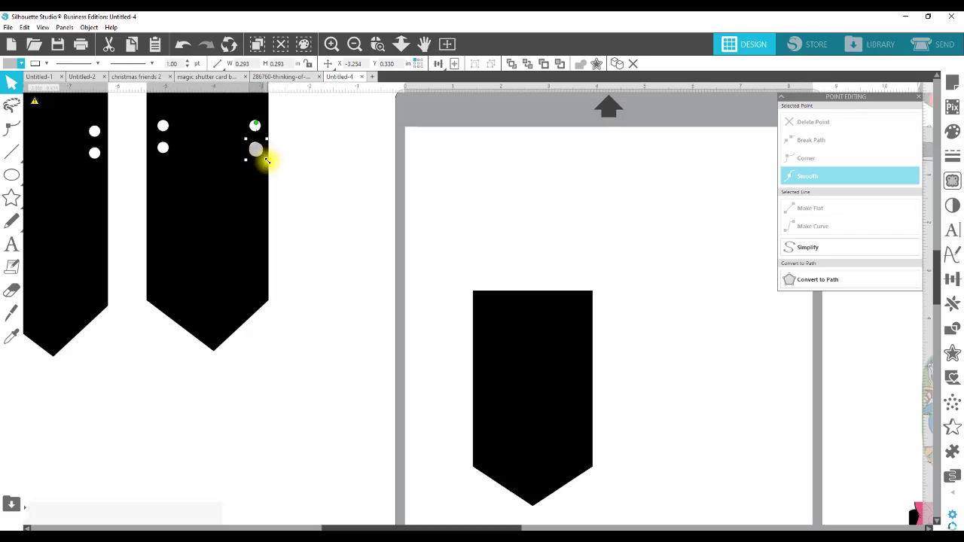
pyautogui.moveTo(254, 151); pyautogui.dragTo(573, 309)
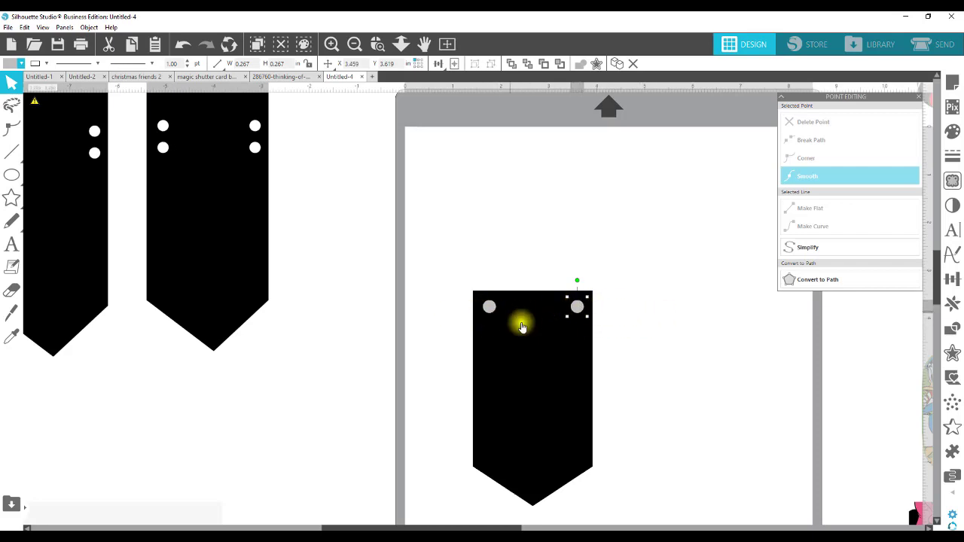
# Align the two corner circles on the new panel level with each other
pyautogui.click(665, 291)
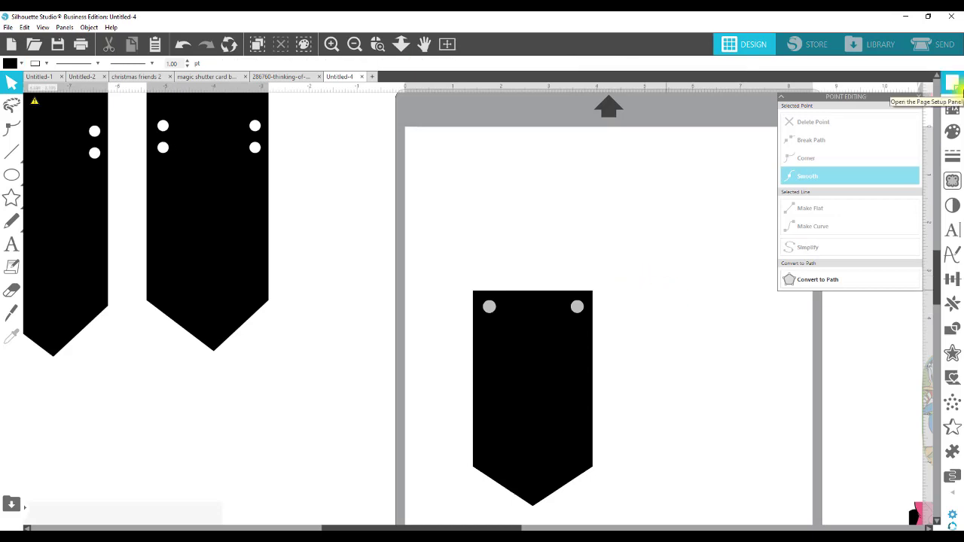
pyautogui.click(490, 309)
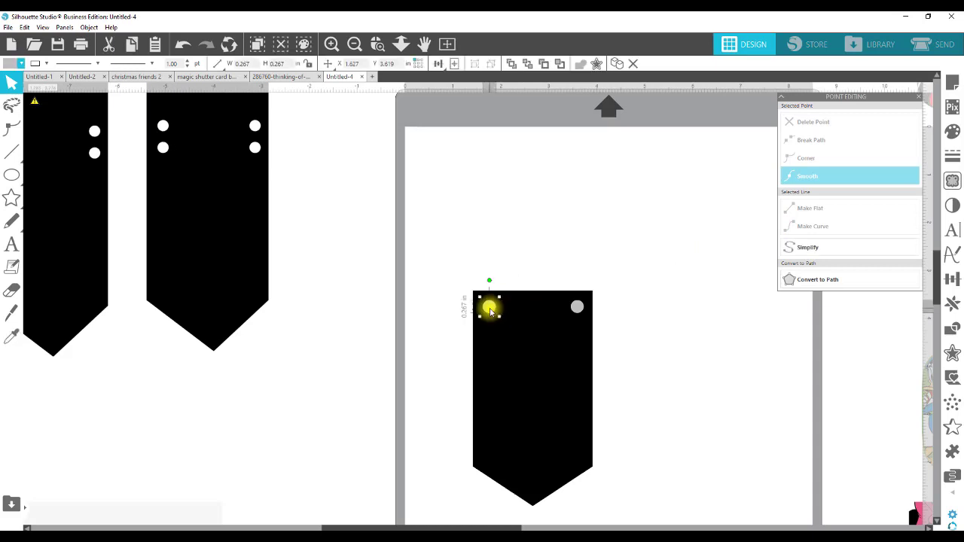
pyautogui.keyDown('shift'); pyautogui.click(577, 308); pyautogui.keyUp('shift')
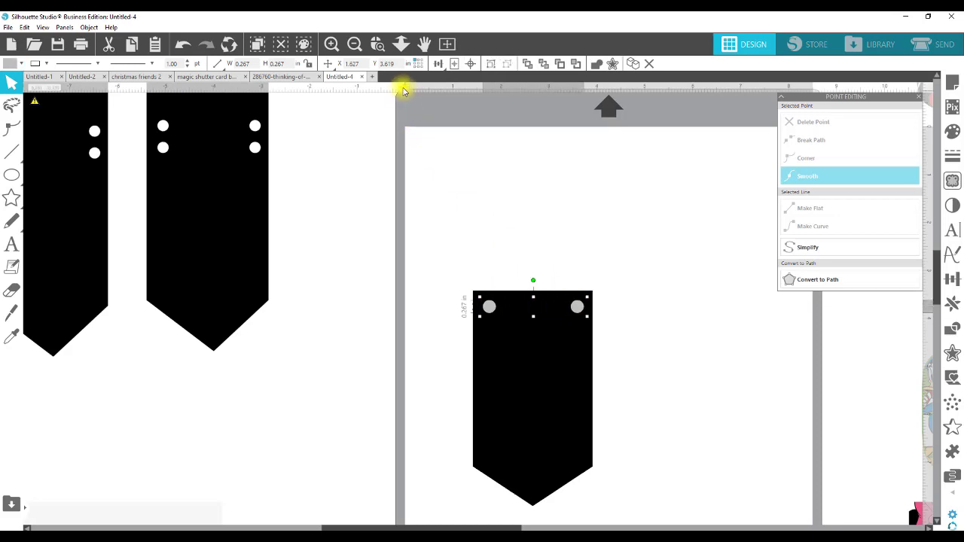
pyautogui.click(440, 65)
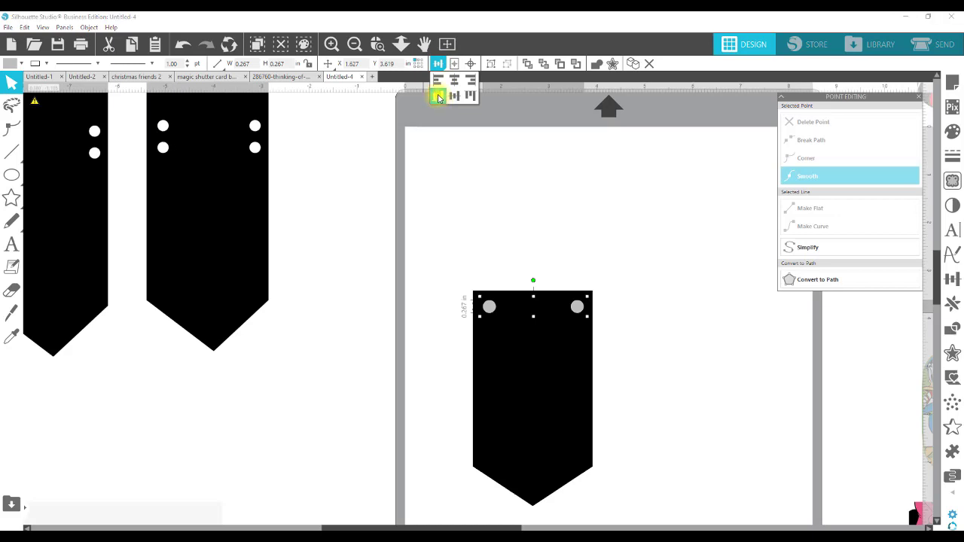
pyautogui.click(658, 180)
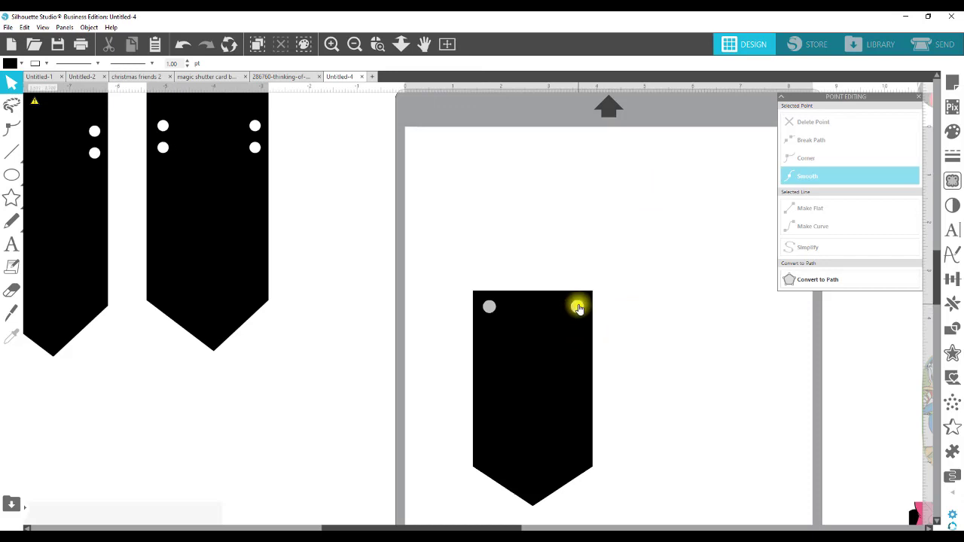
# Subtract both corner circles from the new pointed panel to cut its holes
pyautogui.click(585, 308)
pyautogui.click(577, 308)
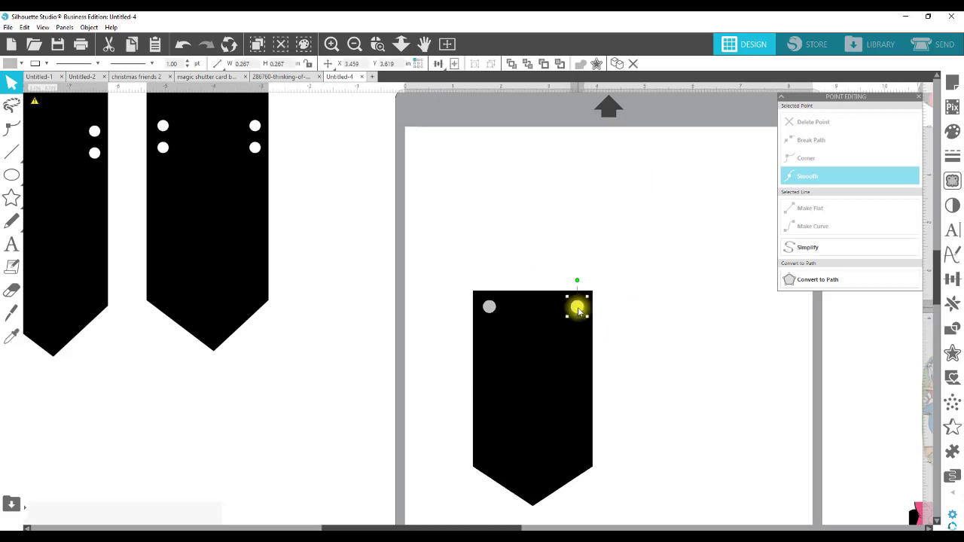
pyautogui.keyDown('shift'); pyautogui.click(490, 307); pyautogui.keyUp('shift')
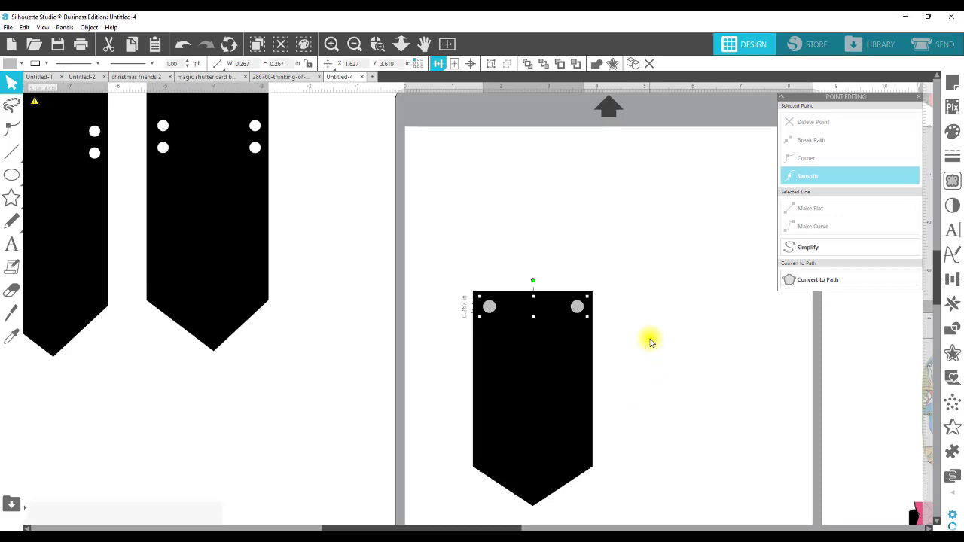
pyautogui.click(575, 383)
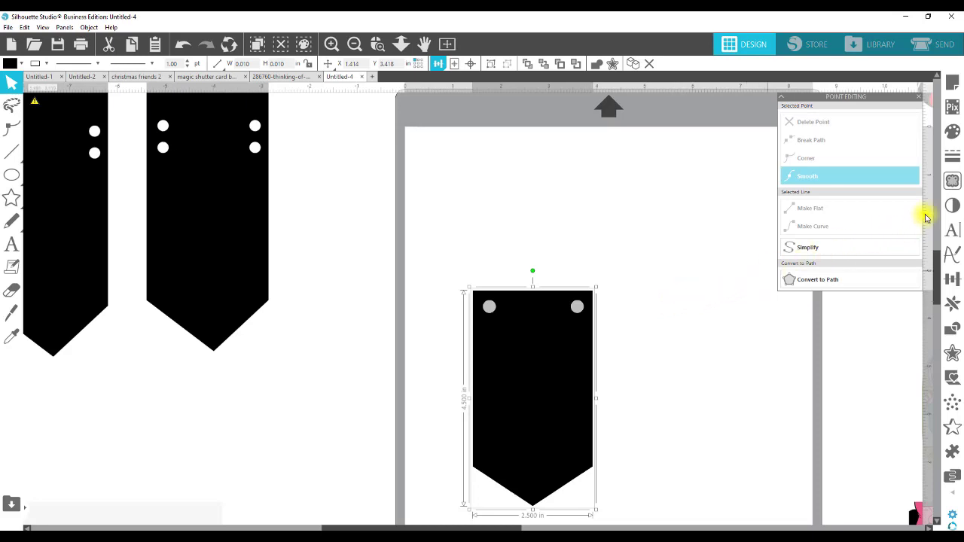
pyautogui.click(954, 328)
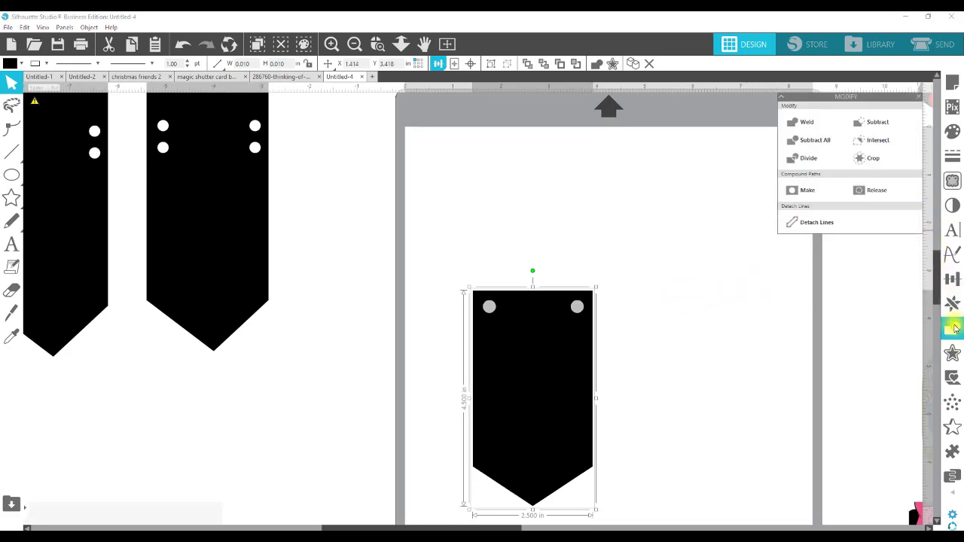
pyautogui.click(878, 123)
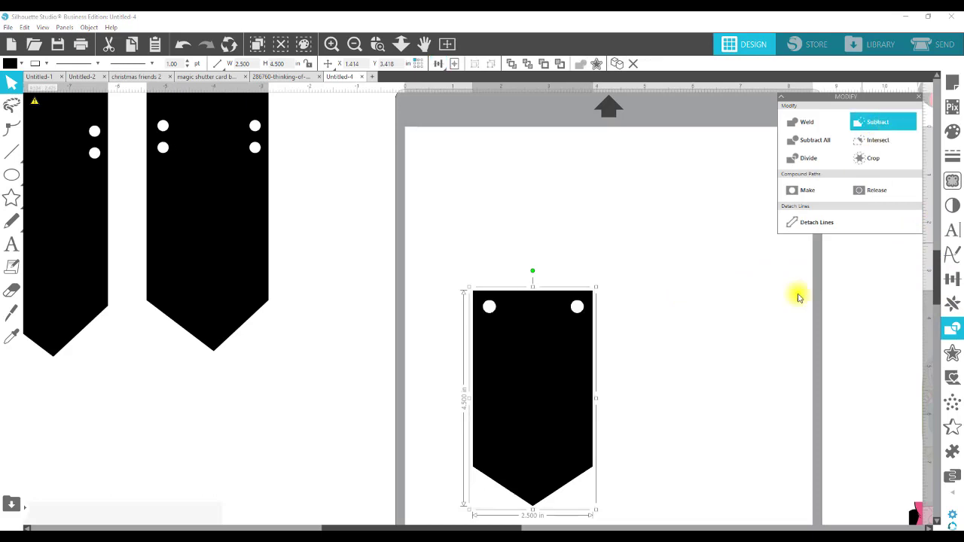
# Move the punched panel down the page to about X 1.58 and Y 5.60
pyautogui.moveTo(527, 419); pyautogui.dragTo(544, 468)
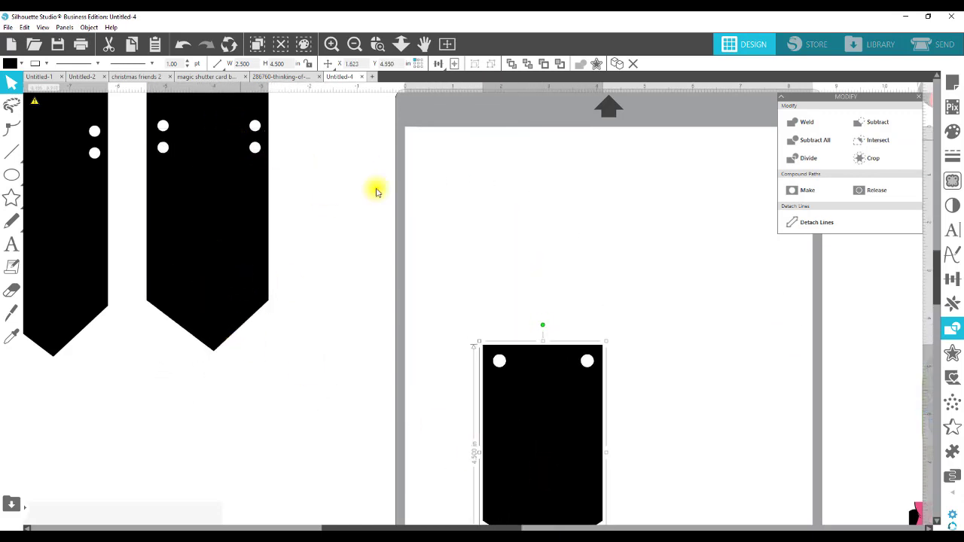
pyautogui.scroll(1, 702, 431)
pyautogui.scroll(1, 702, 431)
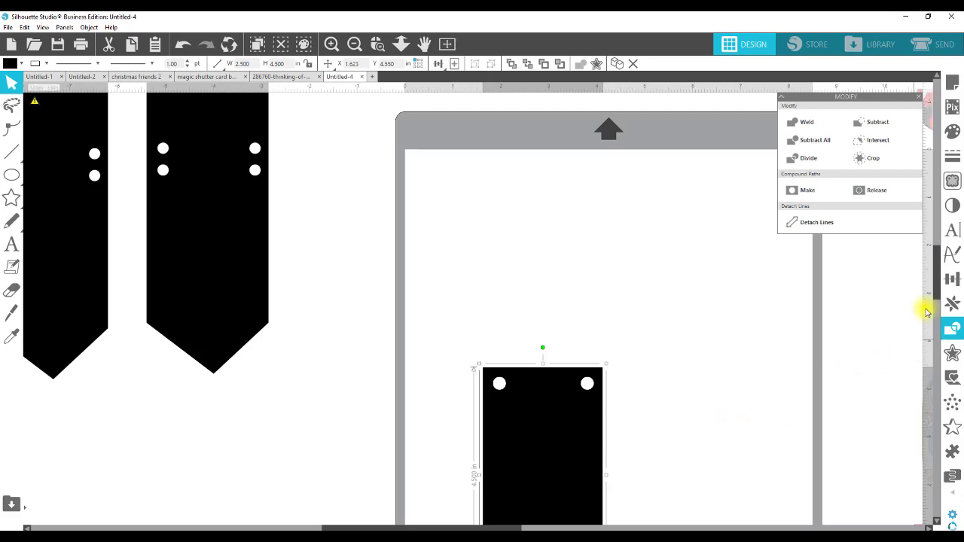
pyautogui.moveTo(938, 260); pyautogui.dragTo(938, 286)
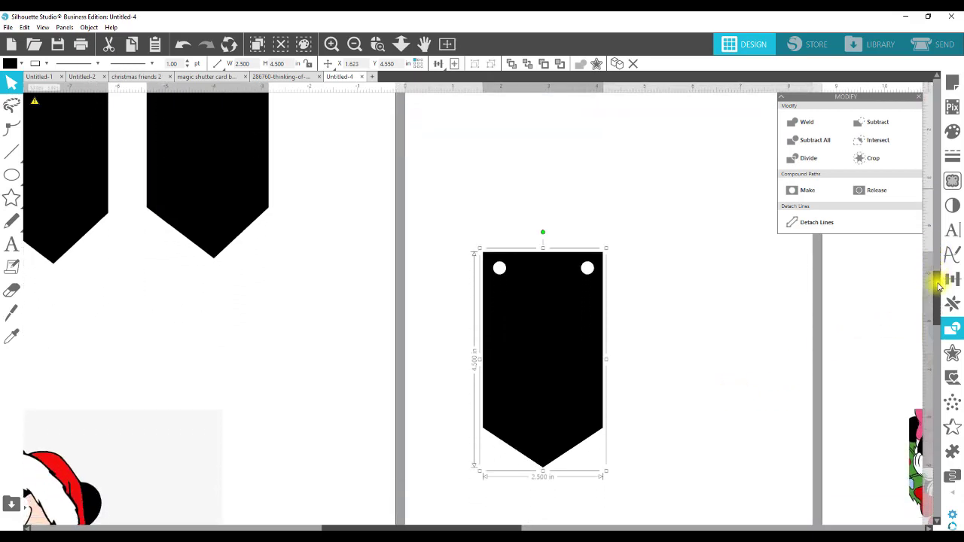
pyautogui.moveTo(551, 383); pyautogui.dragTo(560, 408)
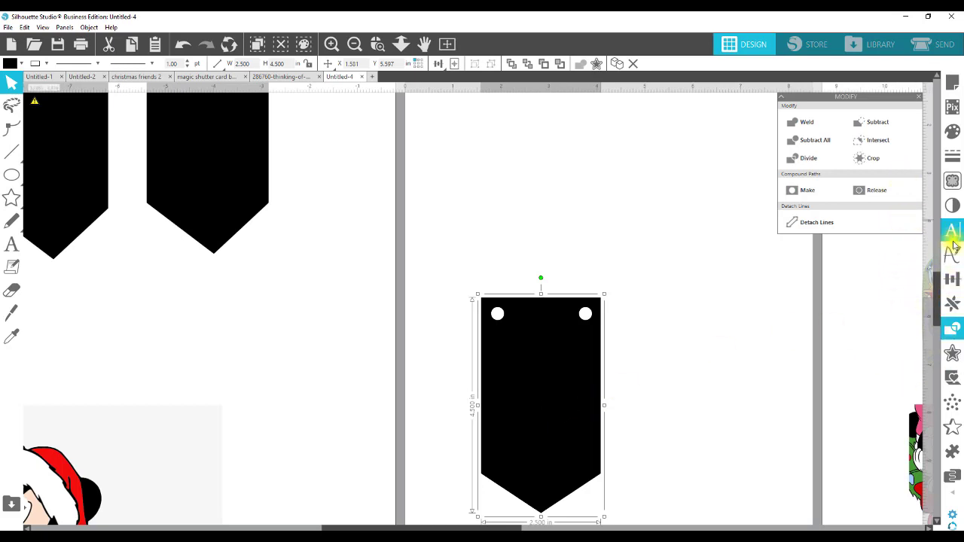
# Mirror a copy of the punched panel directly above it
pyautogui.click(954, 306)
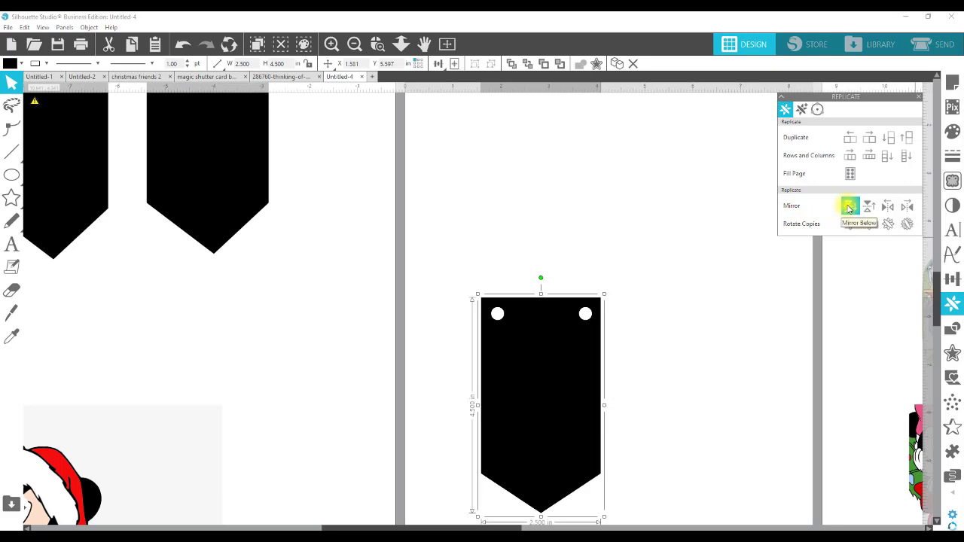
pyautogui.click(870, 209)
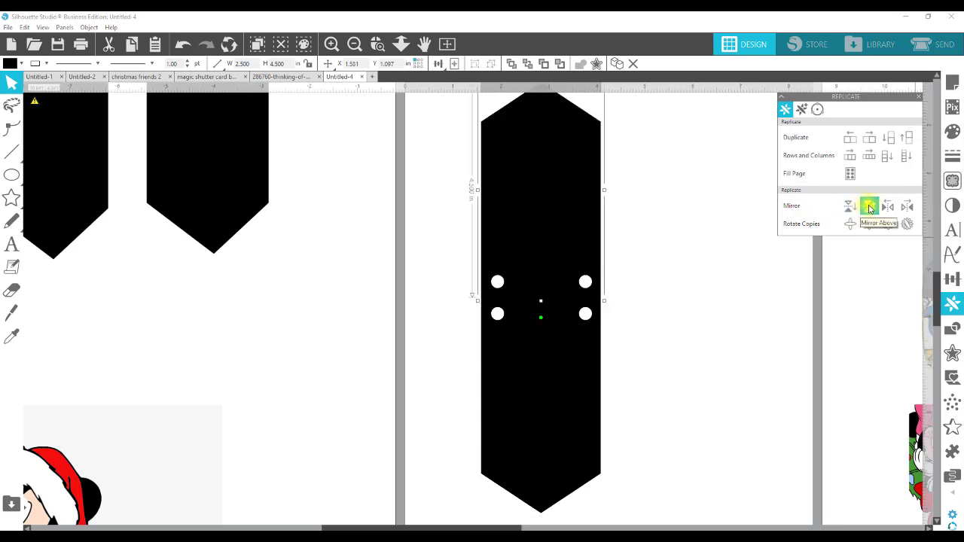
pyautogui.click(741, 330)
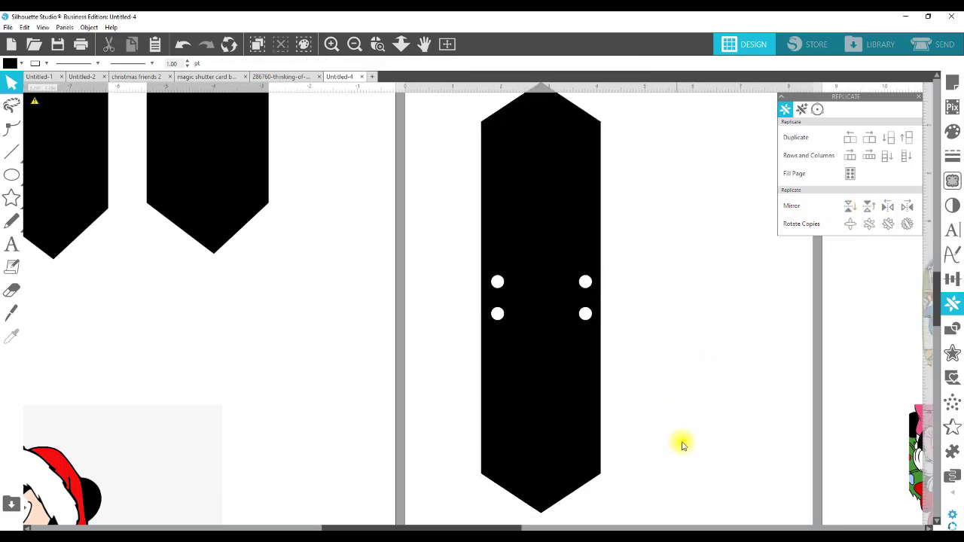
# Try to weld the original panel and its mirrored copy into one shape
pyautogui.moveTo(667, 424); pyautogui.dragTo(437, 175)
pyautogui.rightClick(550, 232)
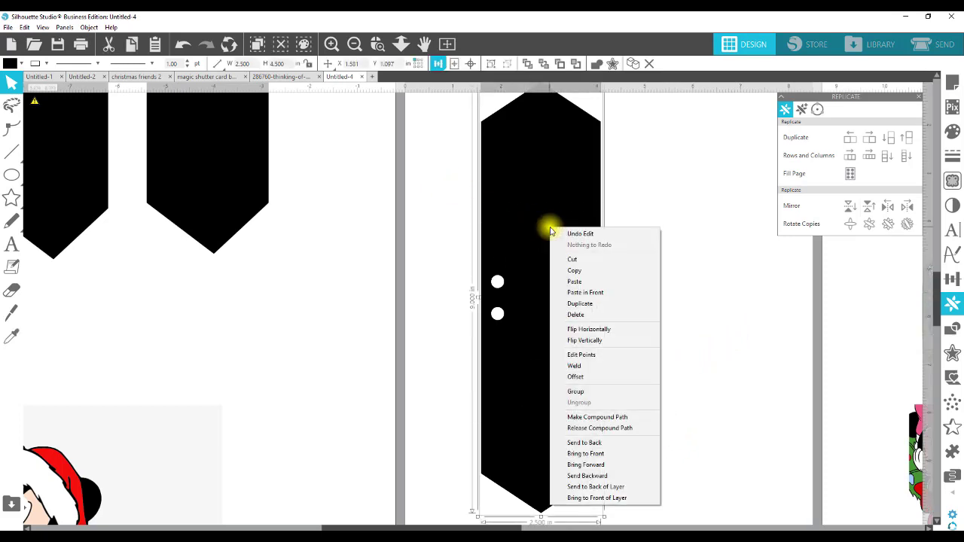
pyautogui.click(583, 367)
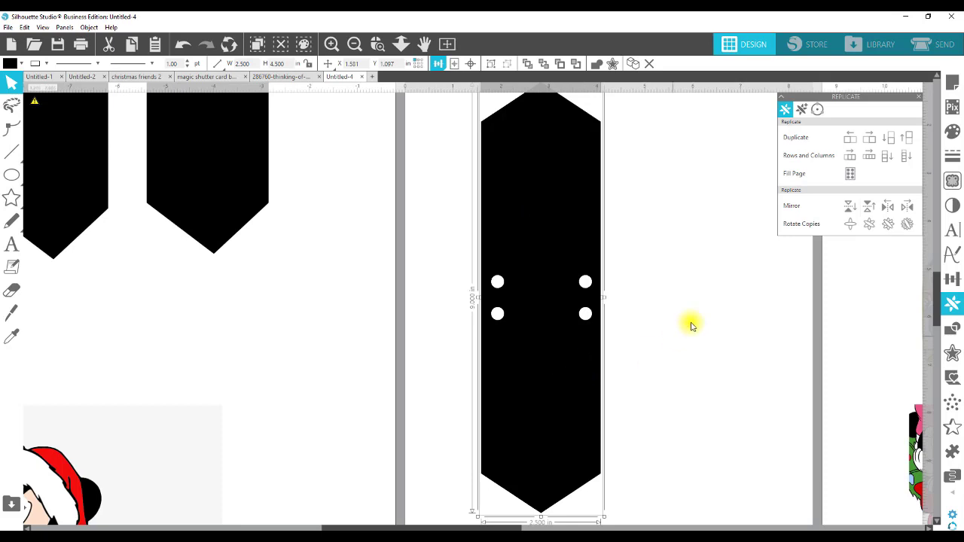
# Move the joined panel pair to about X 2.78 and Y 1.00, and ungroup it
pyautogui.scroll(1, 684, 189)
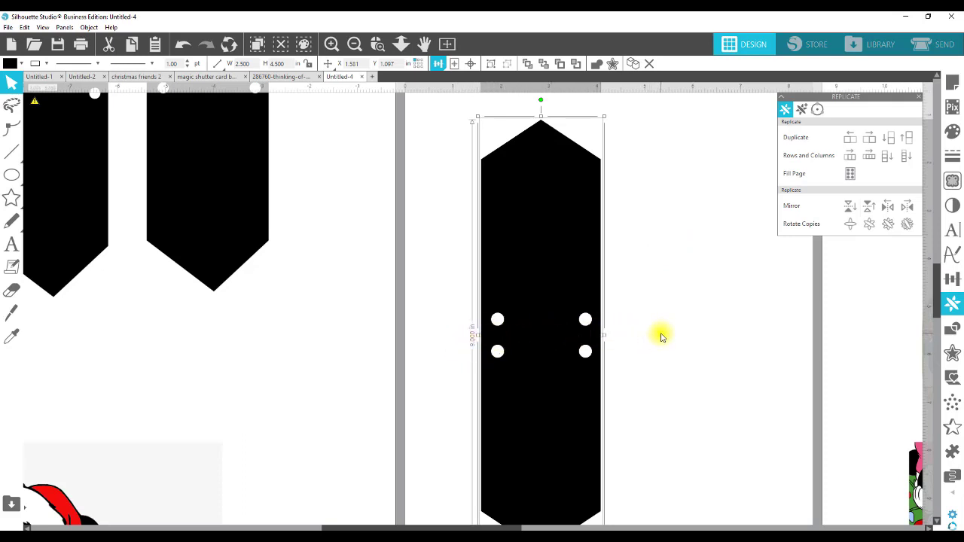
pyautogui.scroll(-1, 661, 336)
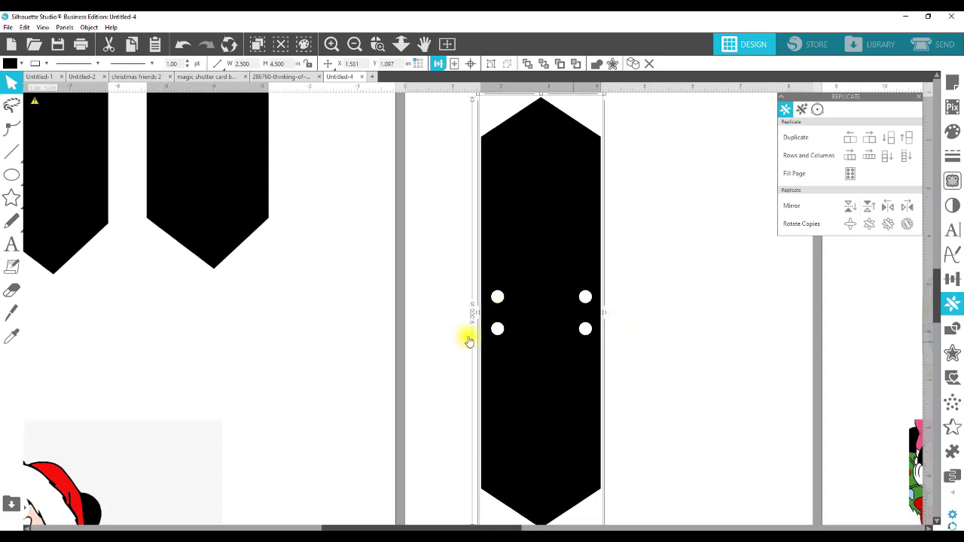
pyautogui.moveTo(467, 341); pyautogui.dragTo(525, 335)
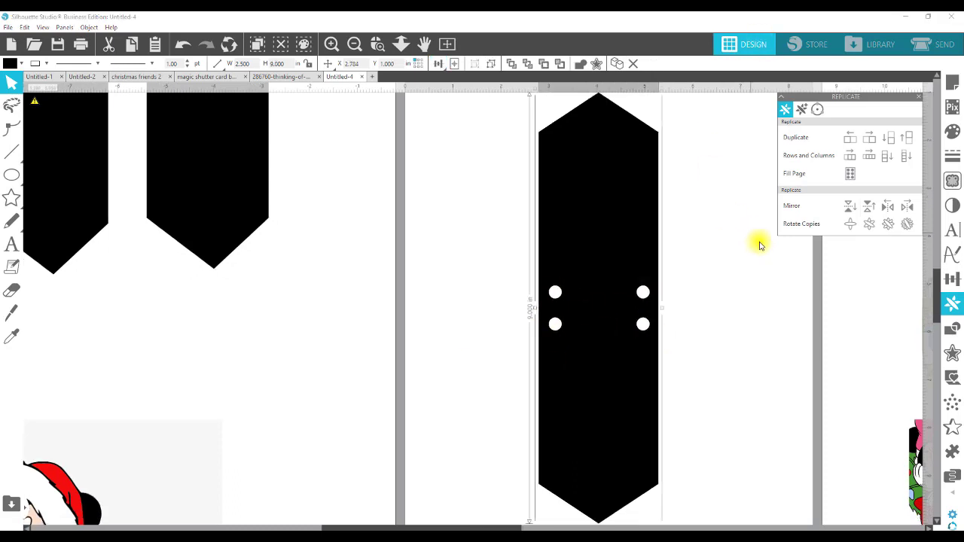
pyautogui.rightClick(617, 247)
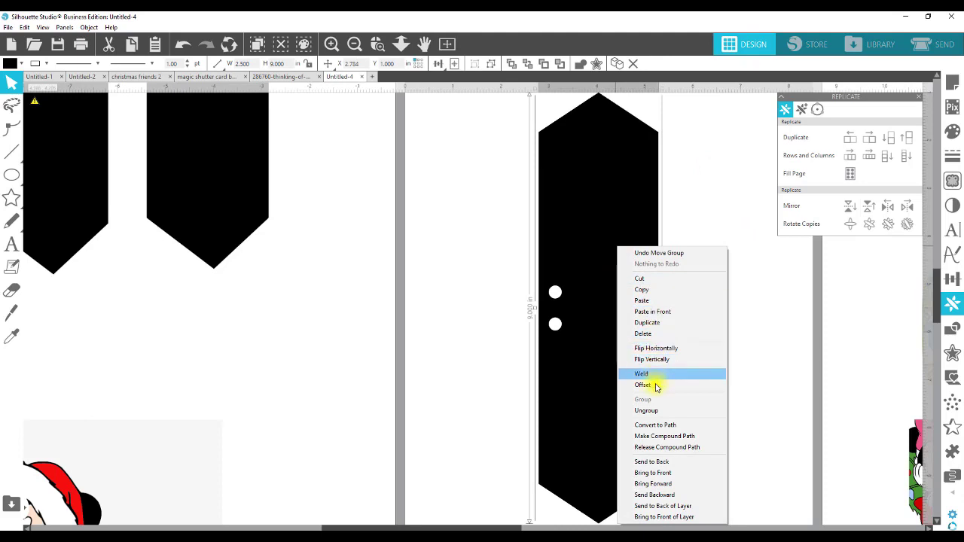
pyautogui.click(646, 410)
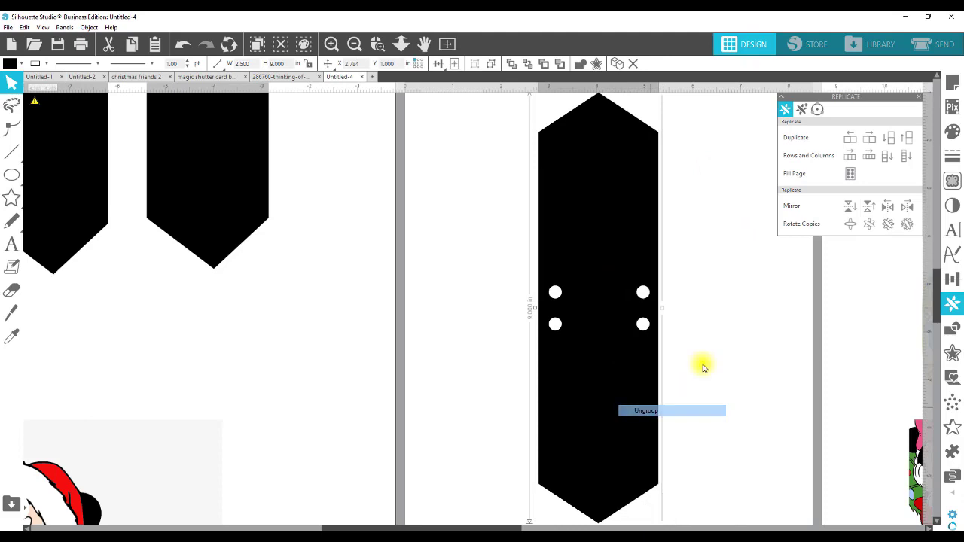
# Shift the upper panel down to Y 1.010 so it overlaps the lower one, and weld both panels
pyautogui.click(633, 235)
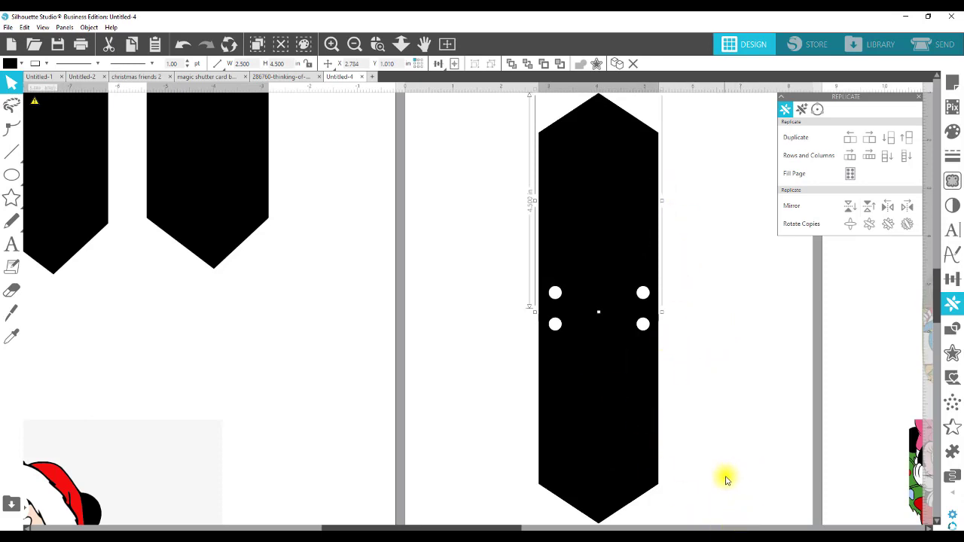
pyautogui.moveTo(742, 478); pyautogui.dragTo(491, 221)
pyautogui.rightClick(586, 295)
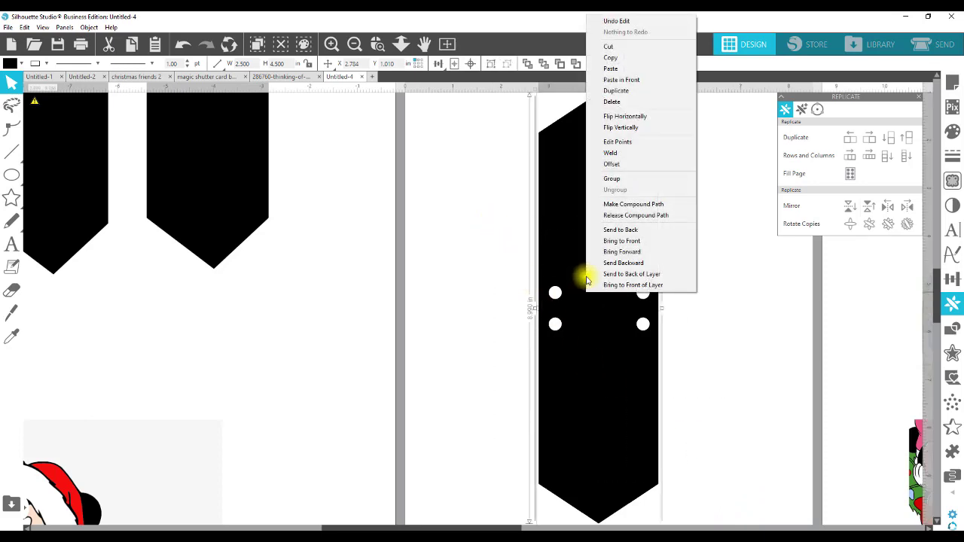
pyautogui.click(614, 155)
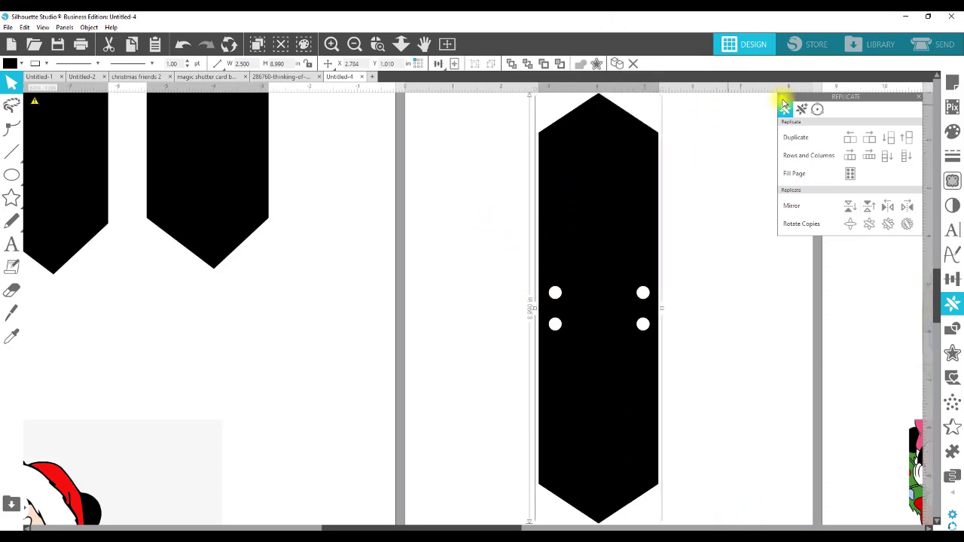
# Preview the welded panel's cut lines on the page, and return to the design view
pyautogui.click(934, 44)
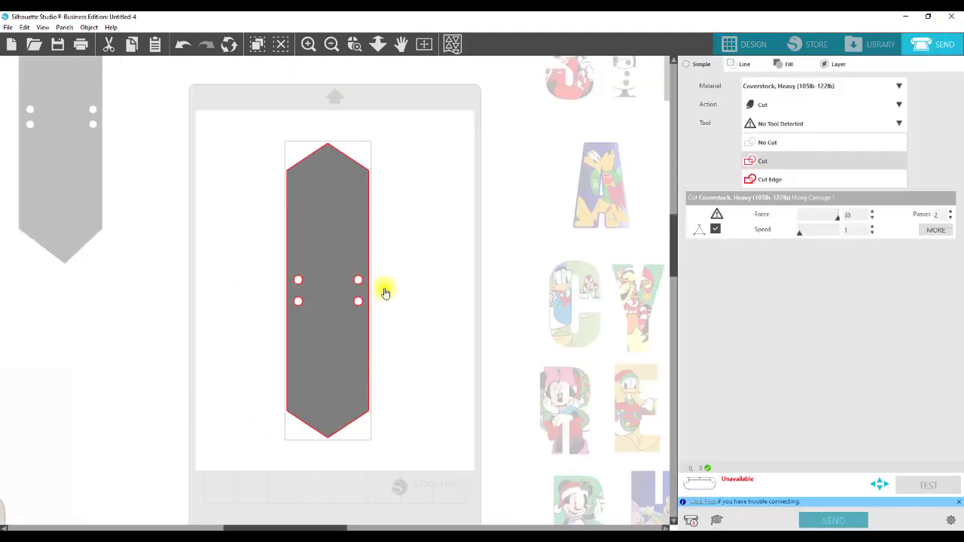
pyautogui.click(749, 44)
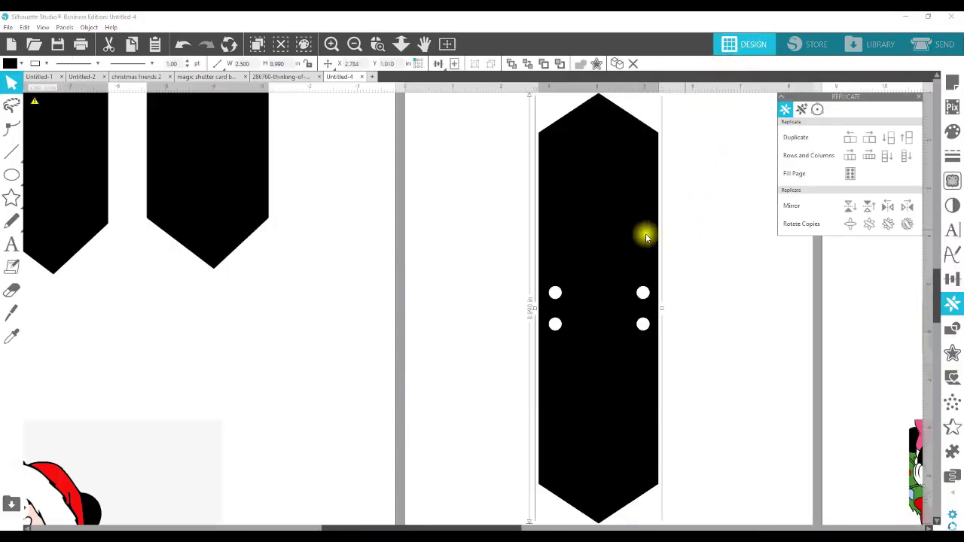
# Undo and redo the last change, and move the welded panel to about X 2.85 and Y 0.73
pyautogui.click(181, 44)
pyautogui.click(181, 43)
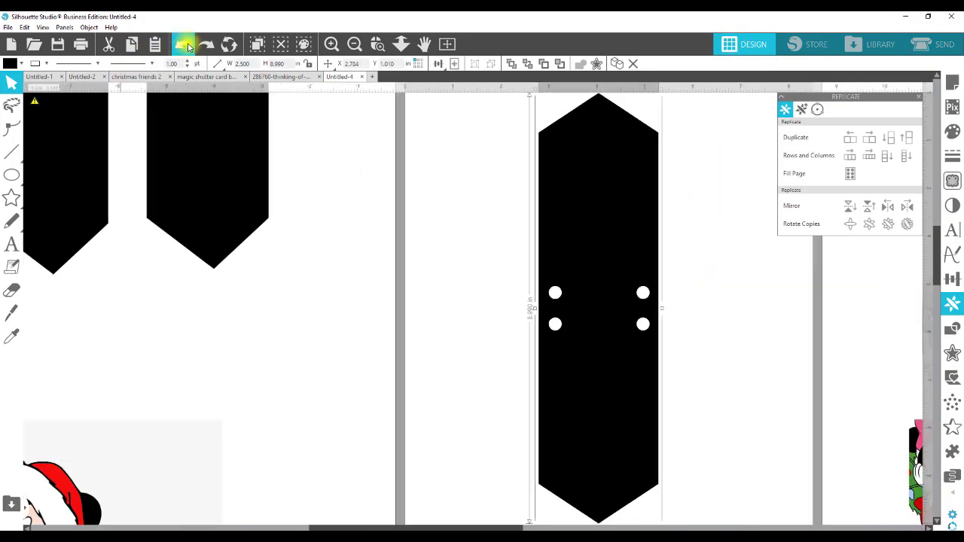
pyautogui.click(205, 44)
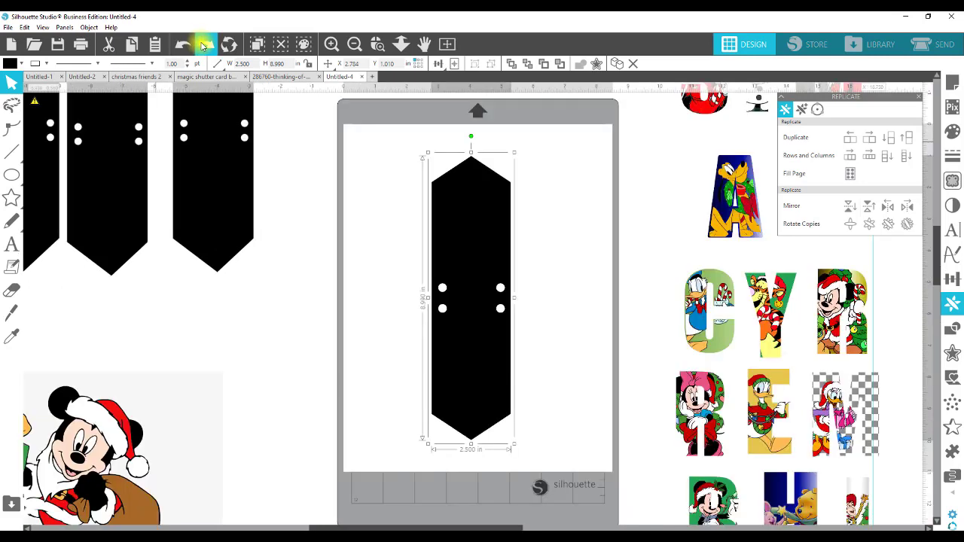
pyautogui.moveTo(475, 241); pyautogui.dragTo(478, 235)
pyautogui.rightClick(480, 251)
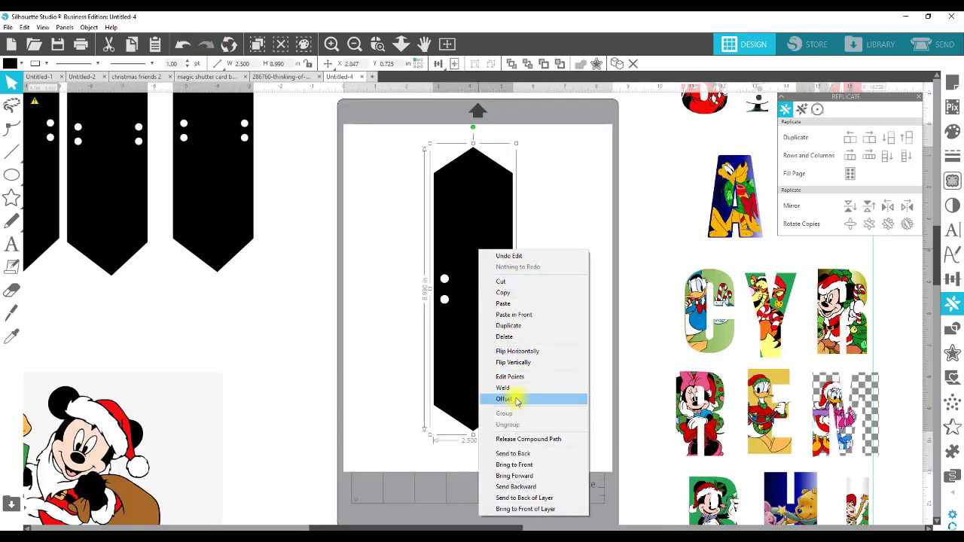
pyautogui.click(573, 220)
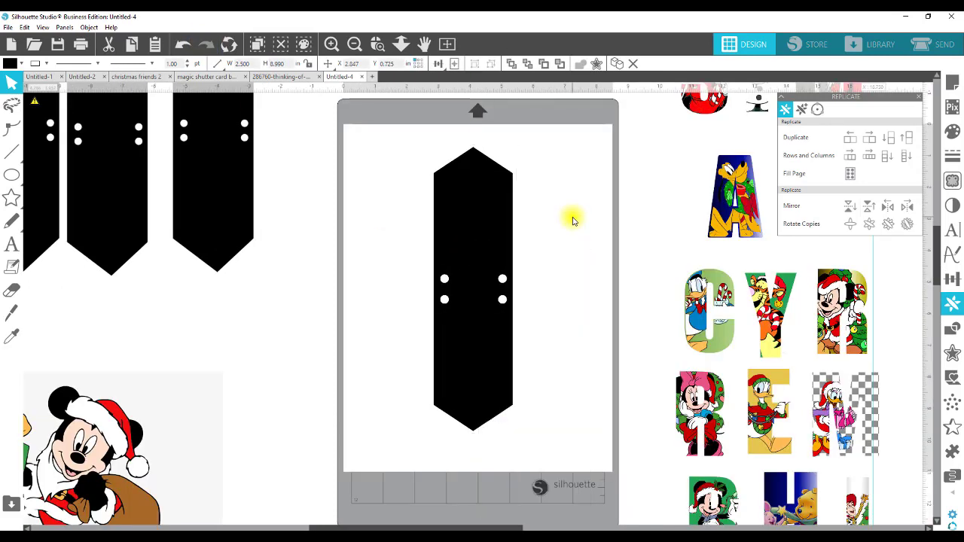
# Undo the recent moves and the weld, back to two separate, slightly overlapping panels
pyautogui.click(182, 44)
pyautogui.click(182, 44)
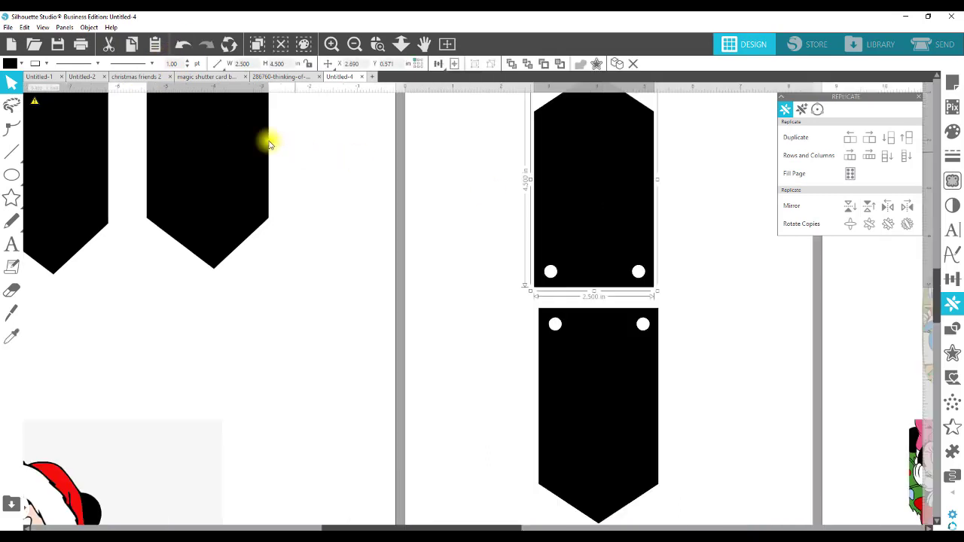
pyautogui.click(183, 44)
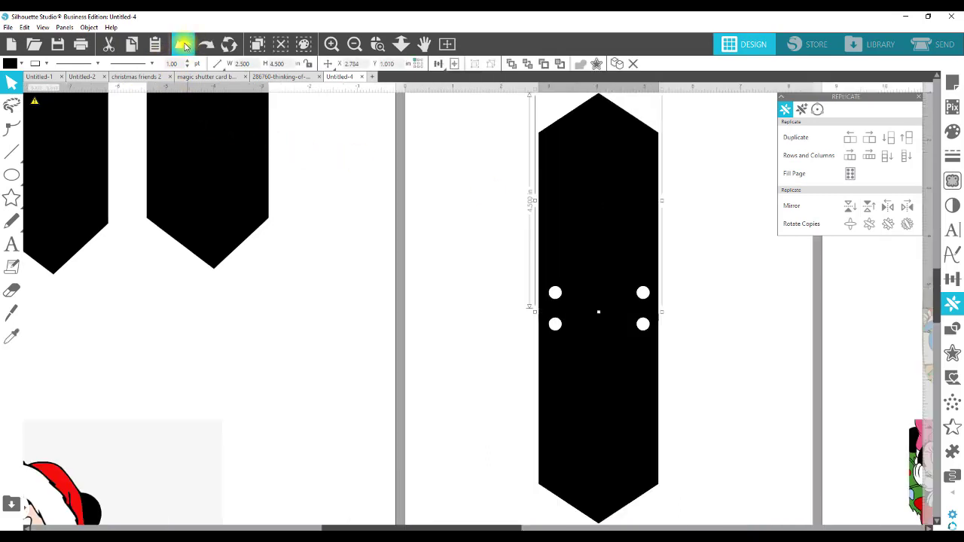
# Move the upper panel to Y 1.021 so it overlaps the lower one, and weld both panels
pyautogui.click(695, 377)
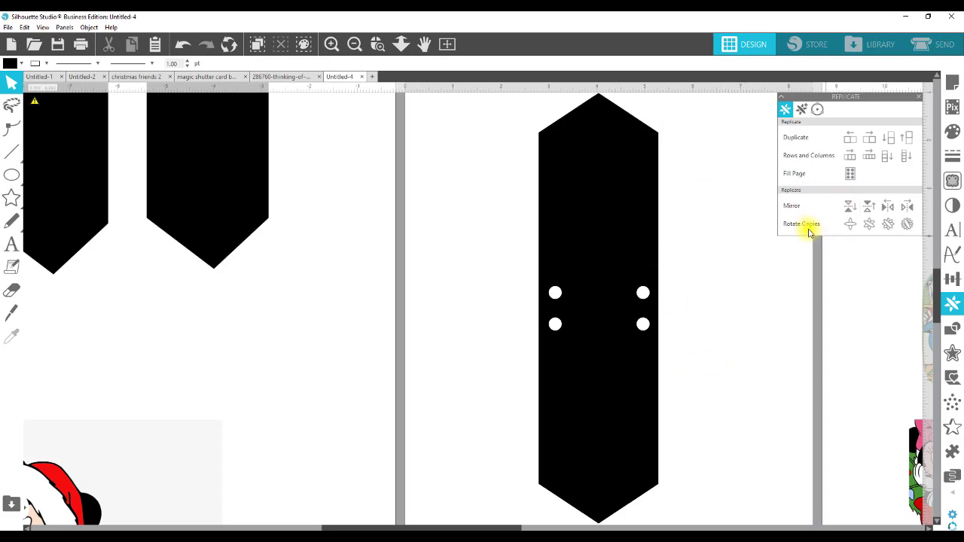
pyautogui.moveTo(622, 194); pyautogui.dragTo(614, 210)
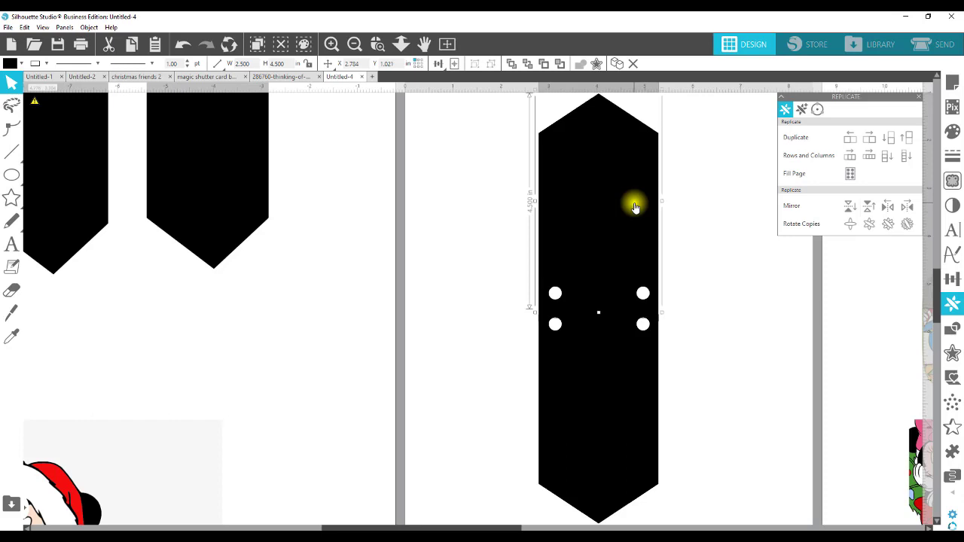
pyautogui.moveTo(528, 204); pyautogui.dragTo(689, 392)
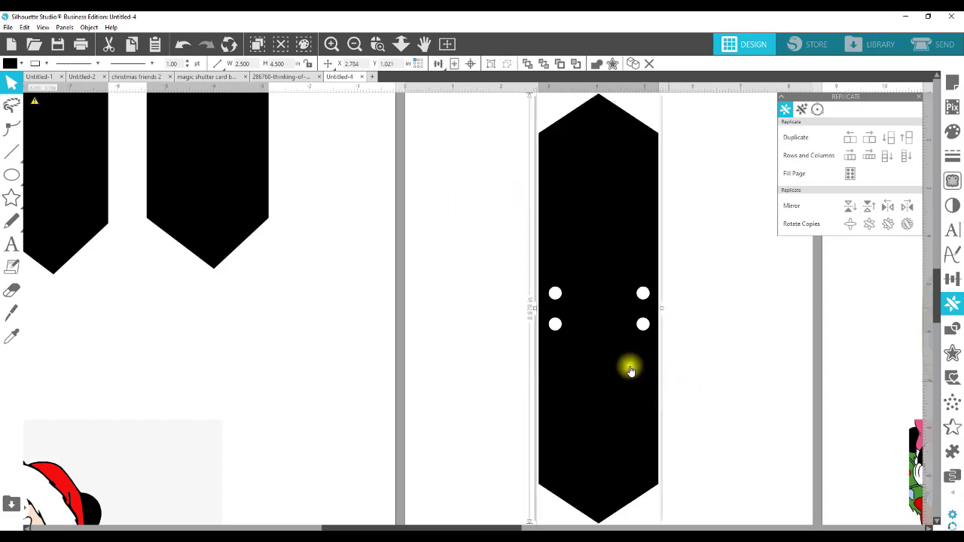
pyautogui.rightClick(626, 370)
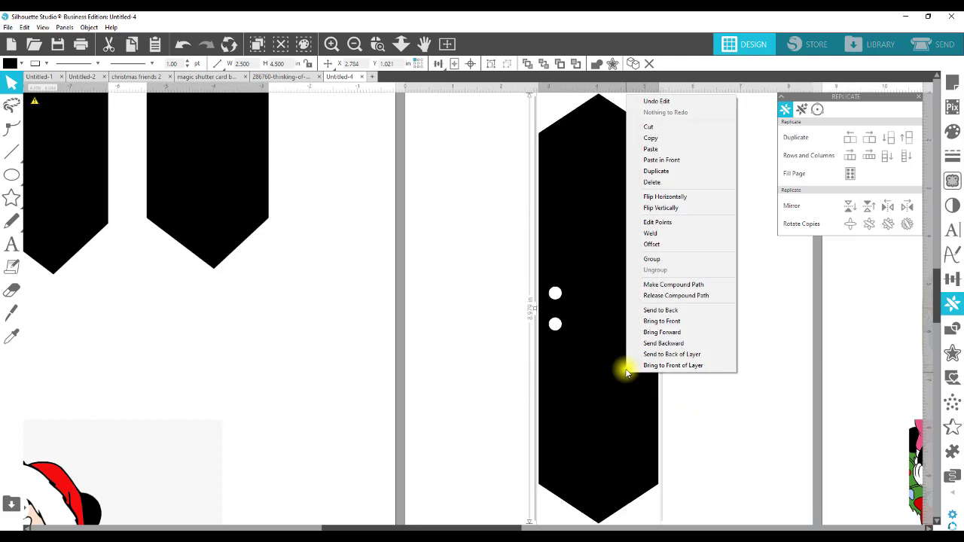
pyautogui.click(657, 234)
# Preview the welded panel's cut lines on the page, and return to the full design view
pyautogui.click(939, 46)
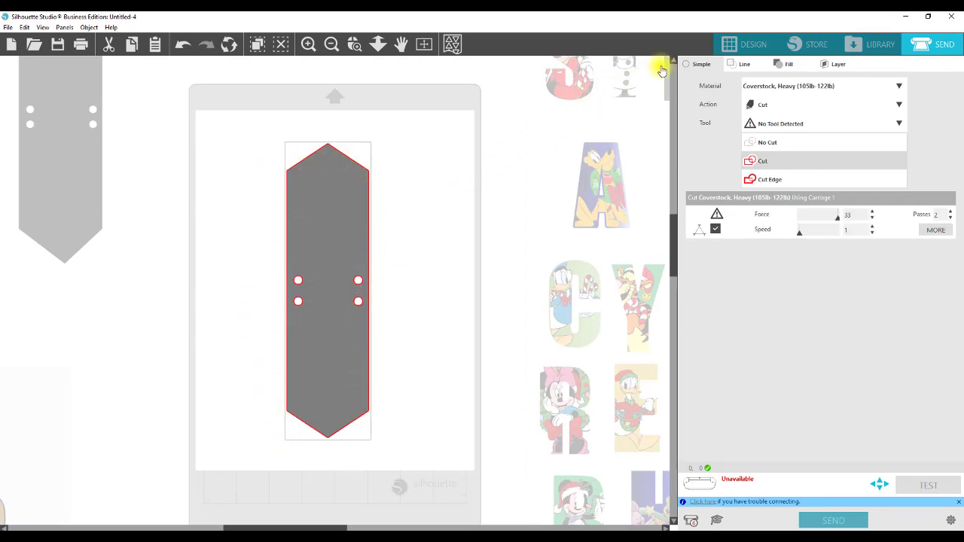
pyautogui.click(746, 44)
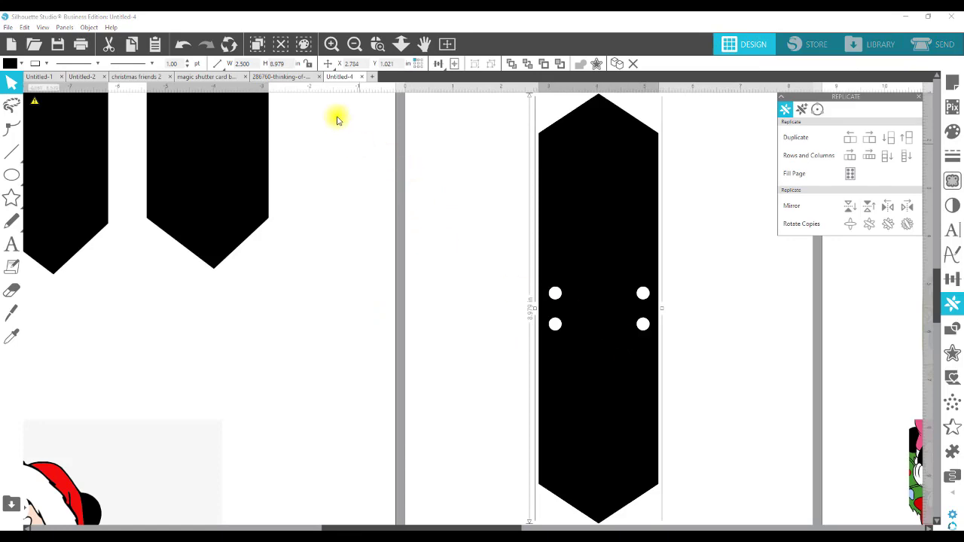
pyautogui.click(355, 44)
pyautogui.click(355, 44)
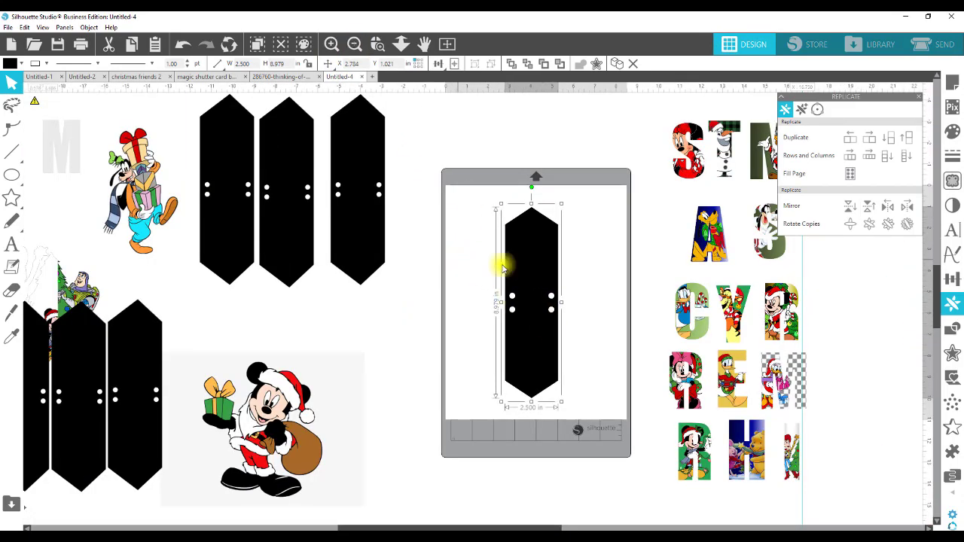
# Bring two finished panels onto the page and space them side by side with the welded panel
pyautogui.moveTo(522, 297); pyautogui.dragTo(484, 286)
pyautogui.moveTo(506, 281); pyautogui.dragTo(552, 332)
pyautogui.moveTo(298, 245); pyautogui.dragTo(607, 339)
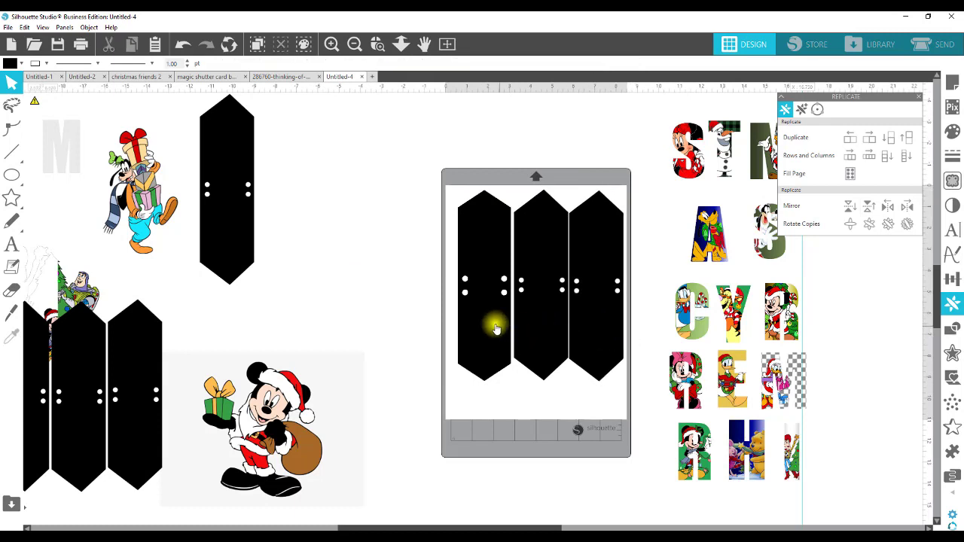
pyautogui.moveTo(492, 327); pyautogui.dragTo(526, 325)
pyautogui.click(585, 330)
pyautogui.moveTo(586, 330); pyautogui.dragTo(581, 323)
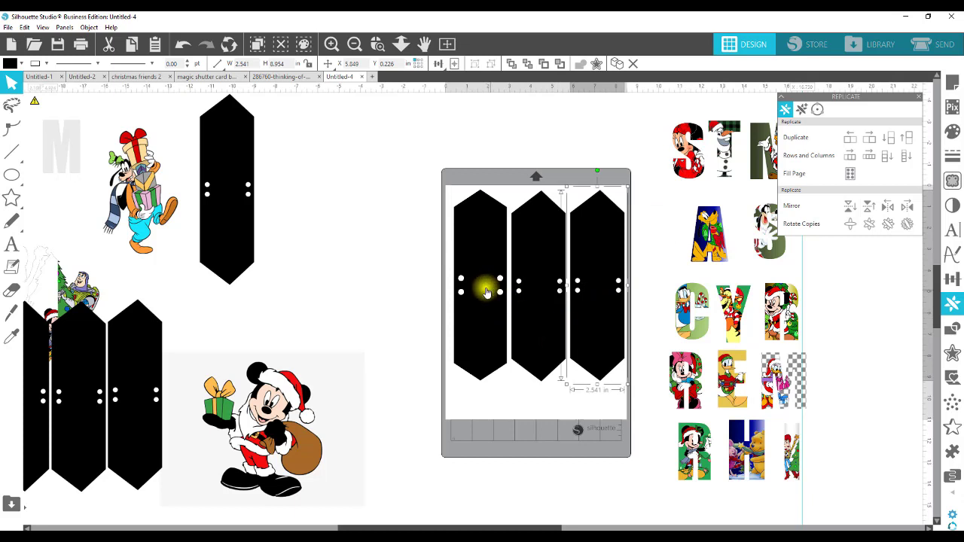
# Move two of the three panels off the page, and place the remaining one in the right half of the page
pyautogui.moveTo(484, 286); pyautogui.dragTo(300, 199)
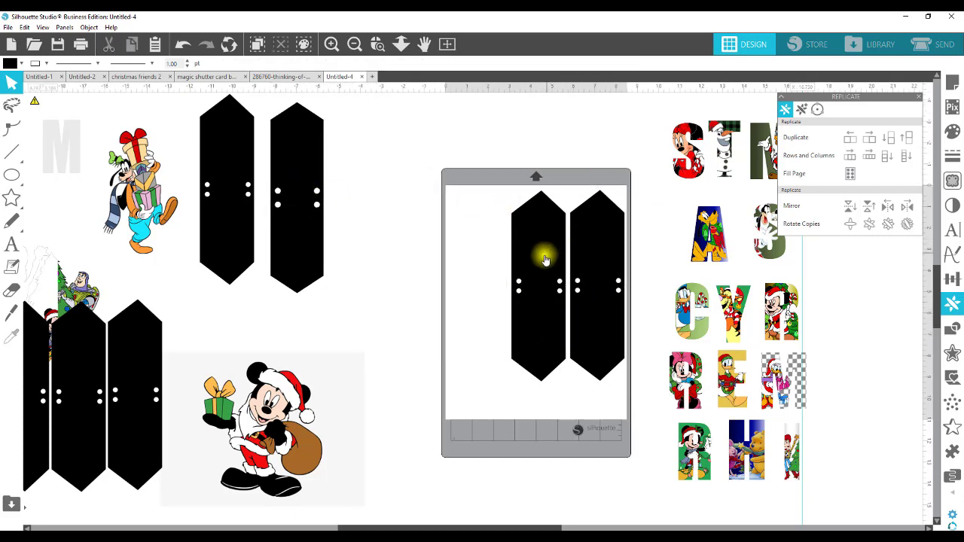
pyautogui.moveTo(545, 254); pyautogui.dragTo(258, 200)
pyautogui.moveTo(610, 264); pyautogui.dragTo(566, 258)
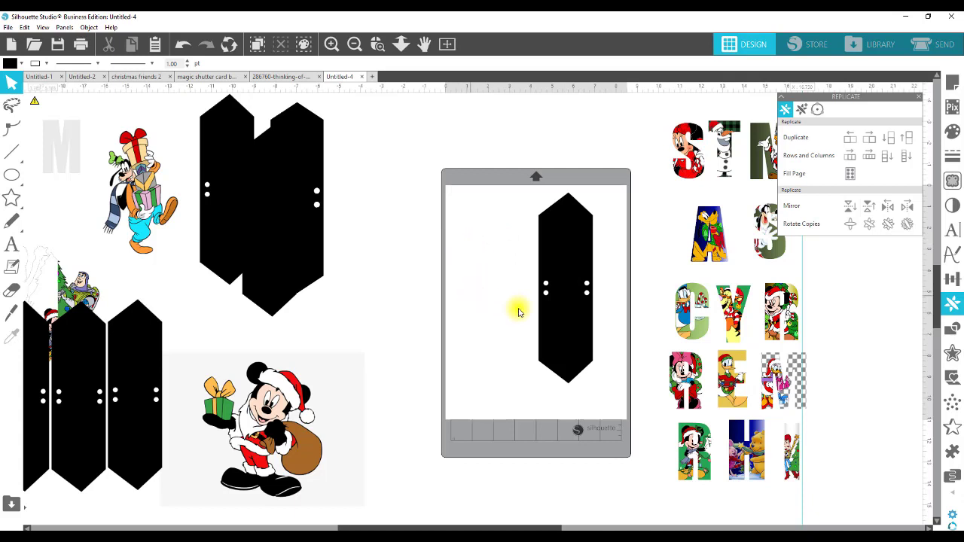
pyautogui.moveTo(569, 252); pyautogui.dragTo(583, 253)
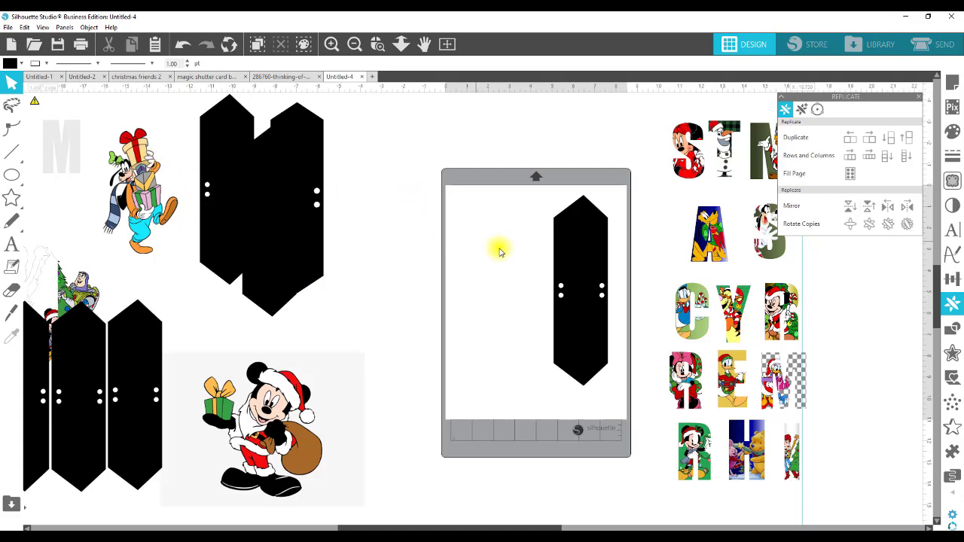
# Add the letter S as 72 pt Impact text in the empty area beside the panel
pyautogui.click(12, 244)
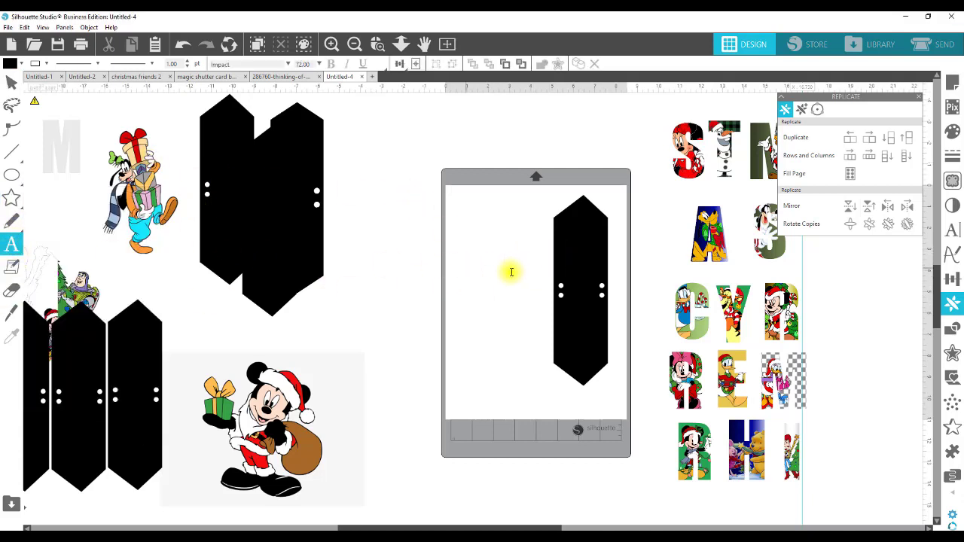
pyautogui.click(473, 241)
pyautogui.write('S')
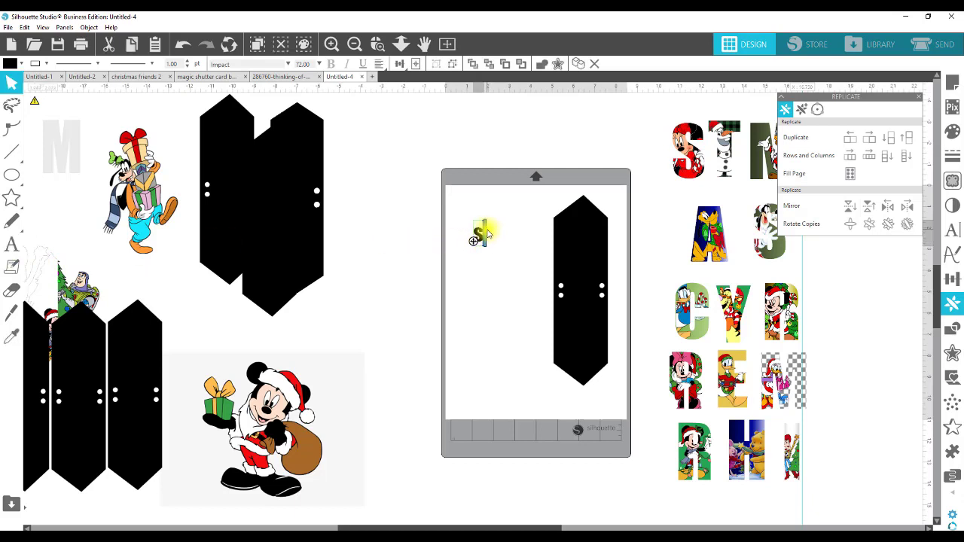
pyautogui.press('BackSpace')
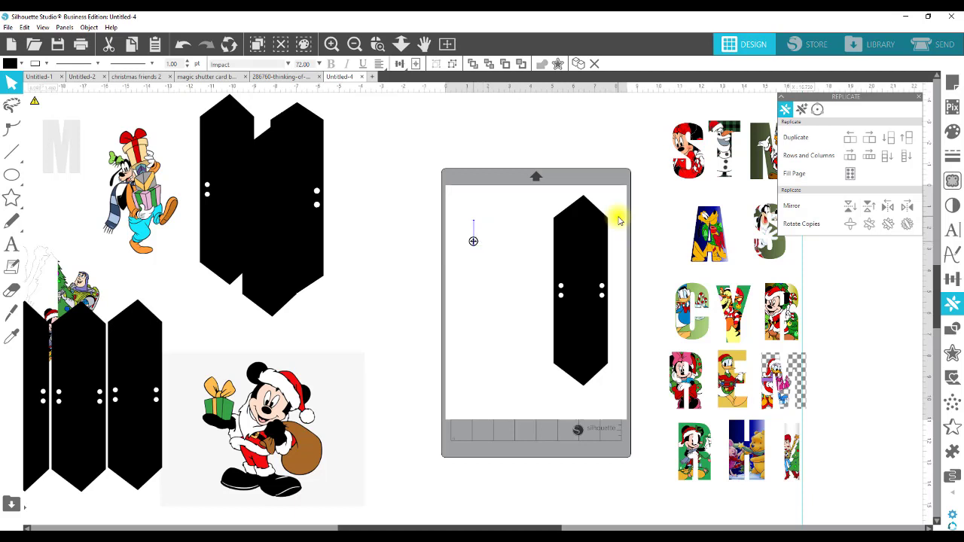
pyautogui.write('S')
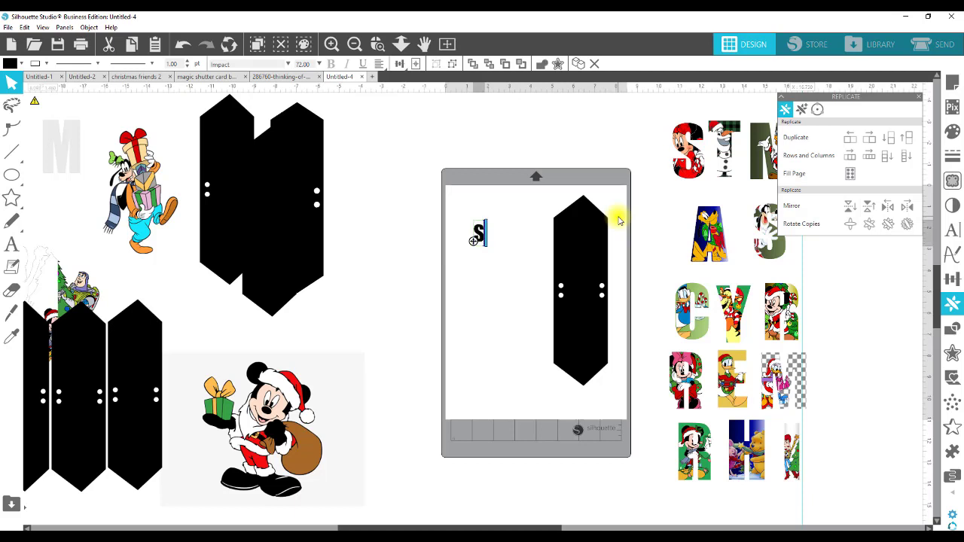
pyautogui.click(485, 288)
pyautogui.click(479, 241)
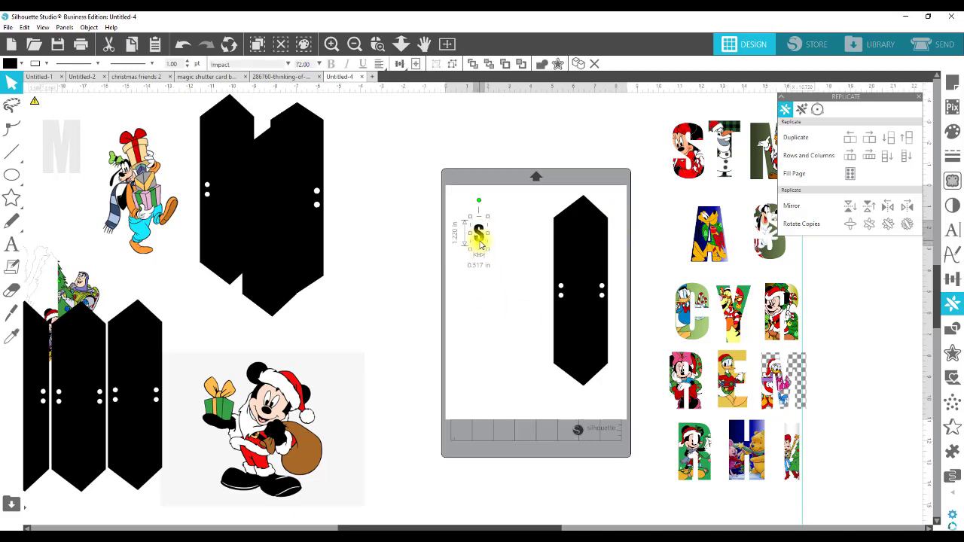
# Browse the fonts in the text style settings, keep Impact, and enlarge the letter S to about 383 pt
pyautogui.click(953, 231)
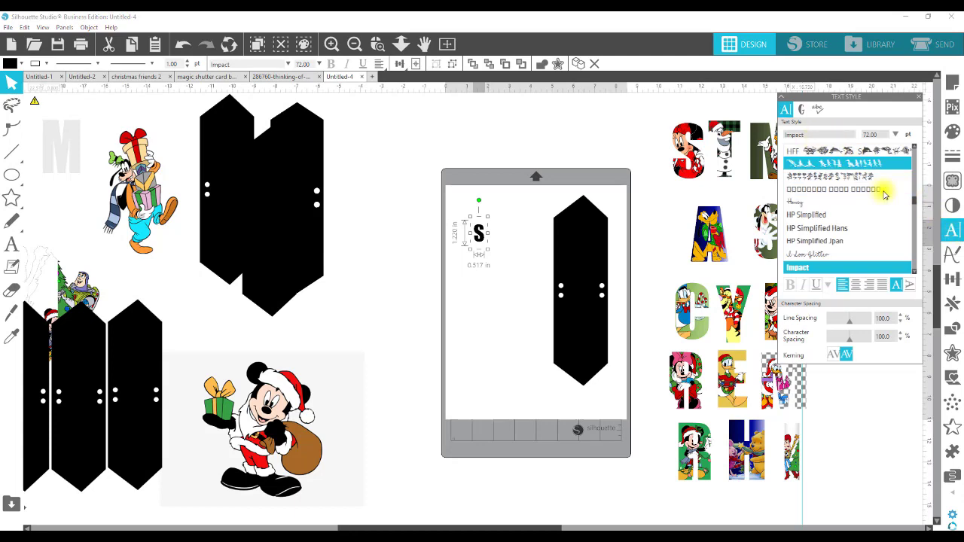
pyautogui.moveTo(915, 206); pyautogui.dragTo(919, 144)
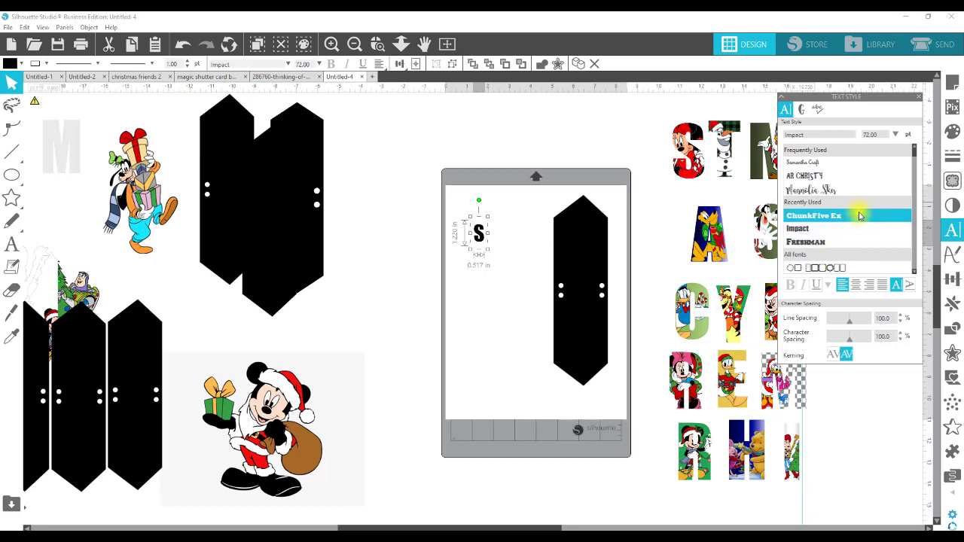
pyautogui.scroll(-5, 812, 234)
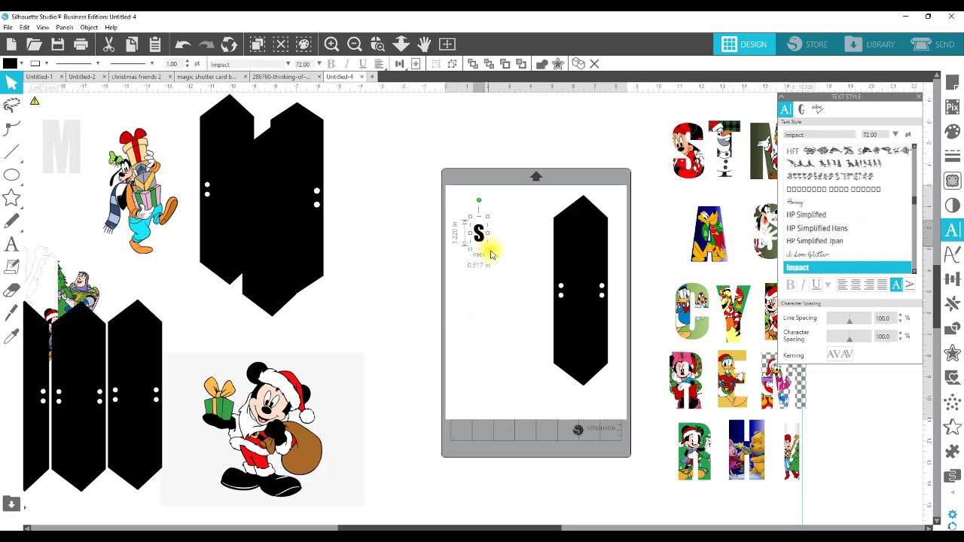
pyautogui.moveTo(490, 253); pyautogui.dragTo(570, 349)
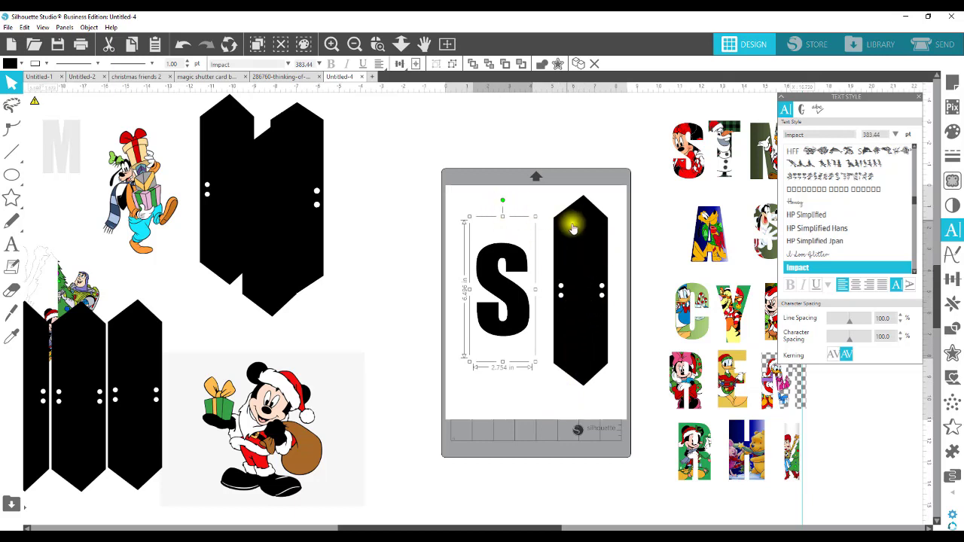
# Shift the panel and the letter S up the page, and convert the S to a path
pyautogui.moveTo(579, 226); pyautogui.dragTo(592, 212)
pyautogui.moveTo(517, 304); pyautogui.dragTo(515, 272)
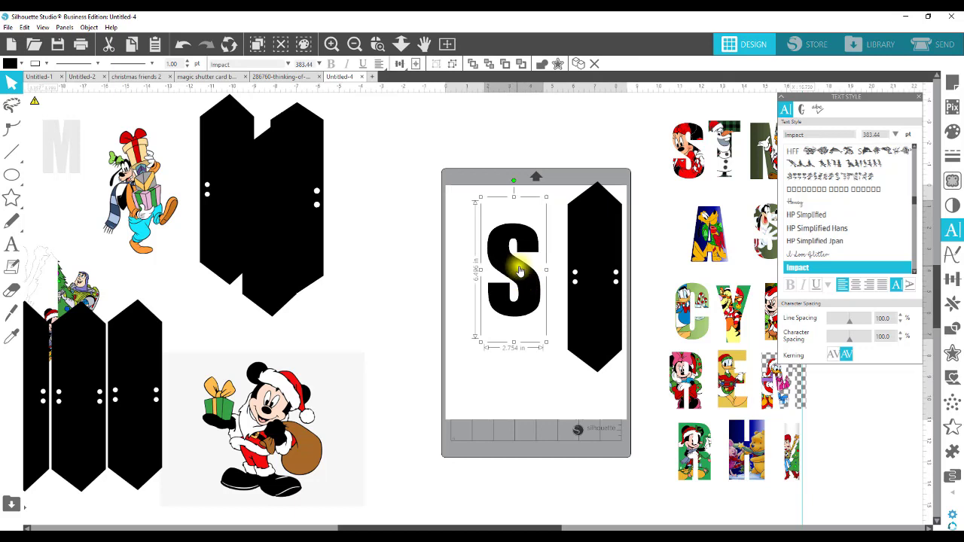
pyautogui.rightClick(533, 281)
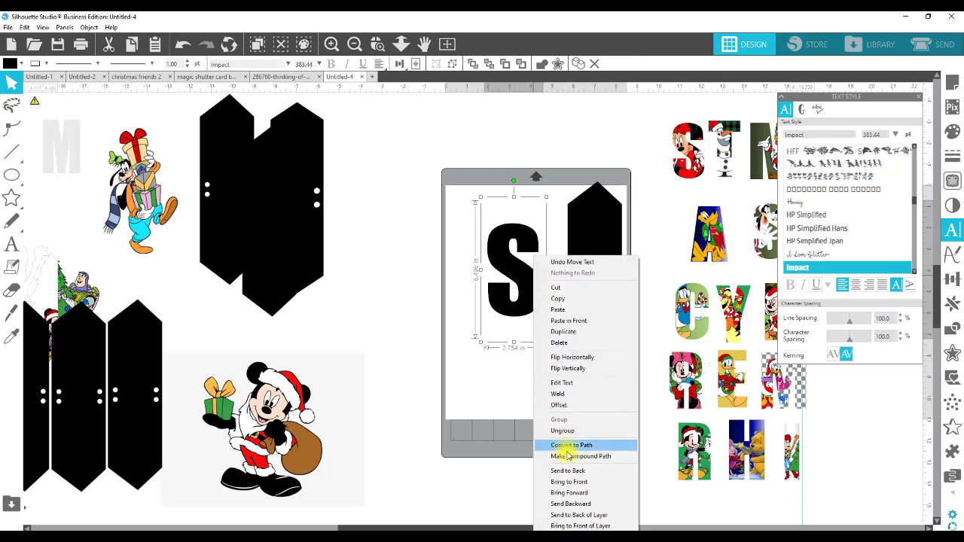
pyautogui.click(535, 447)
pyautogui.click(506, 411)
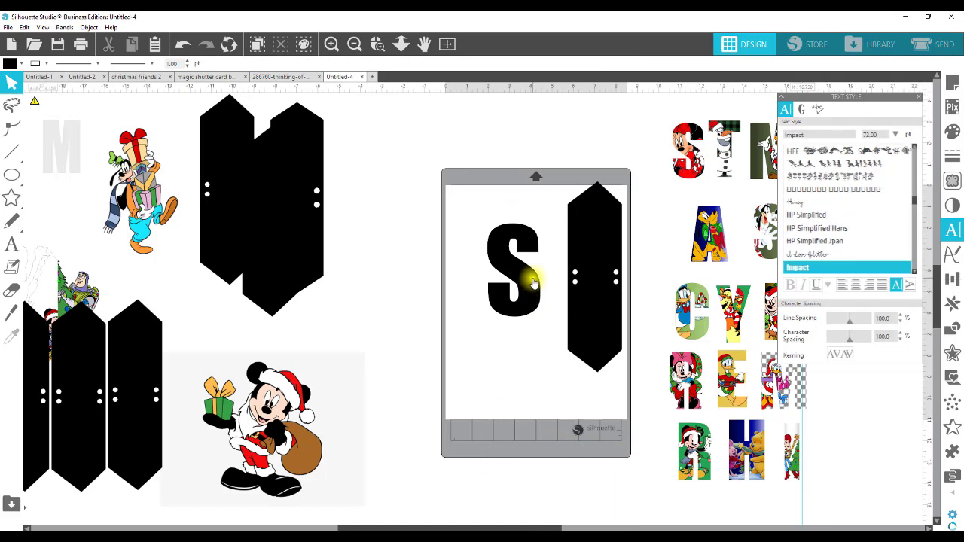
# Place a copy of the letter S beside the page, and shift the S on the page slightly left
pyautogui.moveTo(530, 279); pyautogui.dragTo(381, 253)
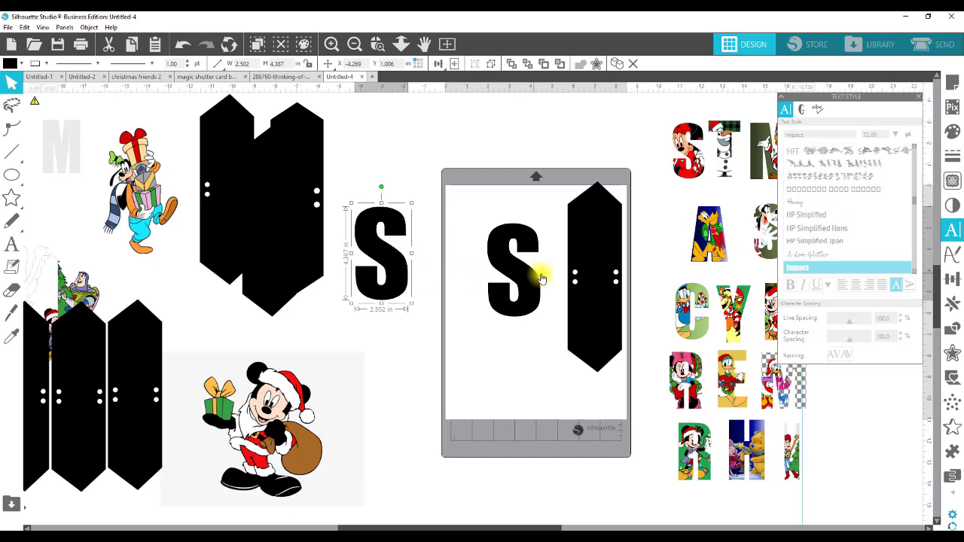
pyautogui.click(515, 277)
pyautogui.moveTo(516, 277); pyautogui.dragTo(507, 275)
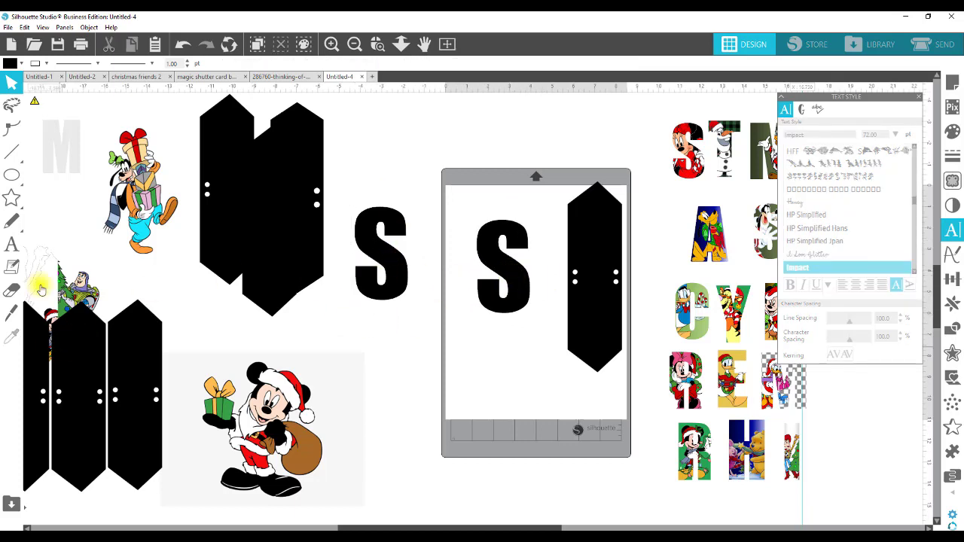
# Nudge the Goofy and Santa Mickey clip art slightly on the pasteboard
pyautogui.click(139, 224)
pyautogui.moveTo(138, 223); pyautogui.dragTo(132, 231)
pyautogui.moveTo(255, 409); pyautogui.dragTo(251, 398)
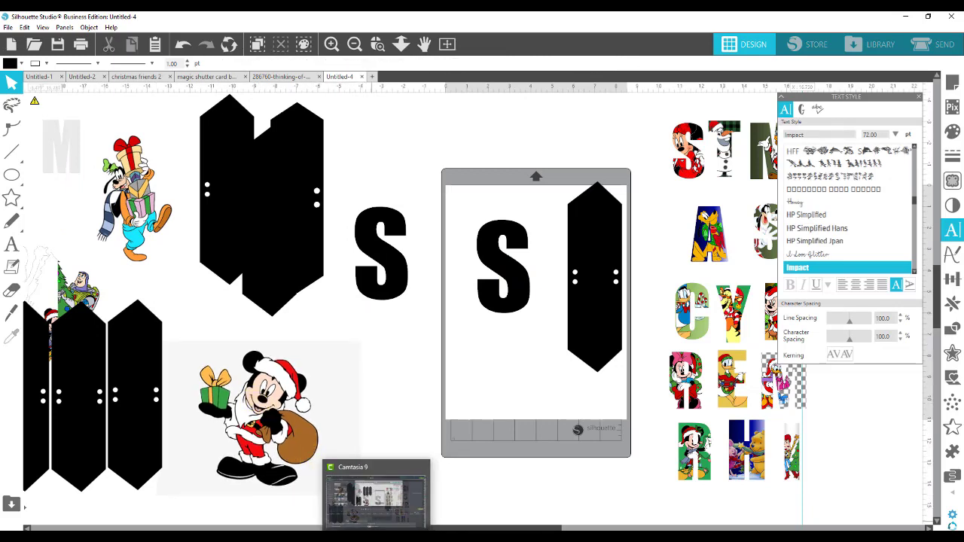
# Switch to Clipart Library in Chrome and search it for "disney christmas"
pyautogui.click(328, 501)
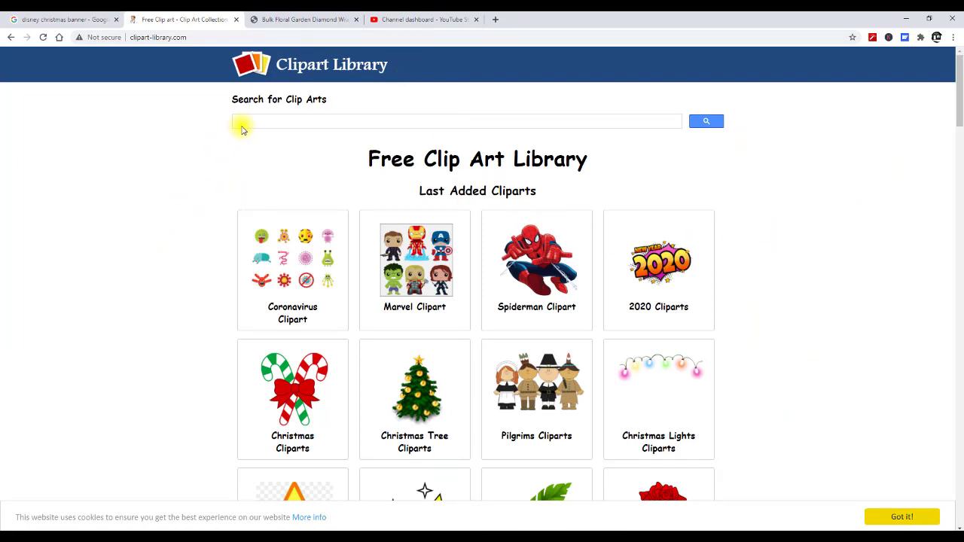
pyautogui.write('d')
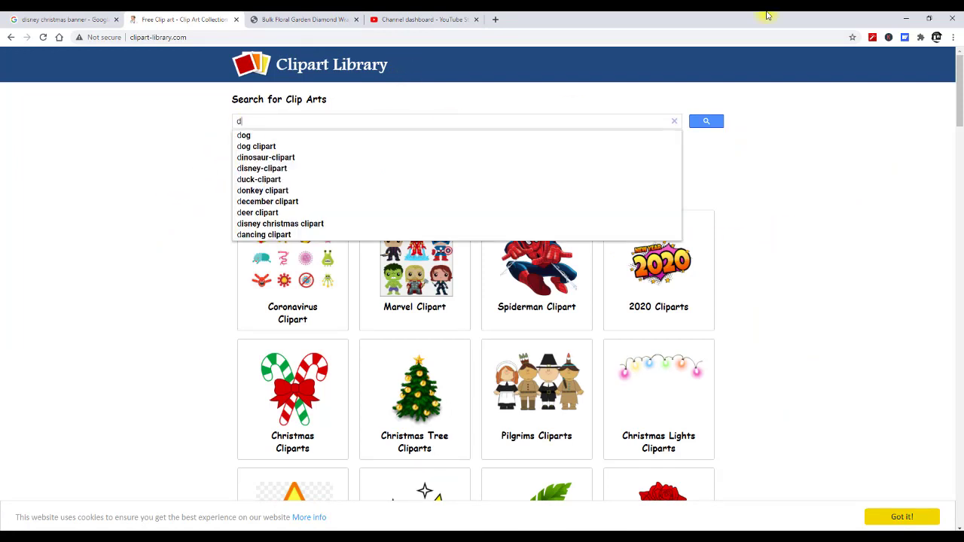
pyautogui.write('is')
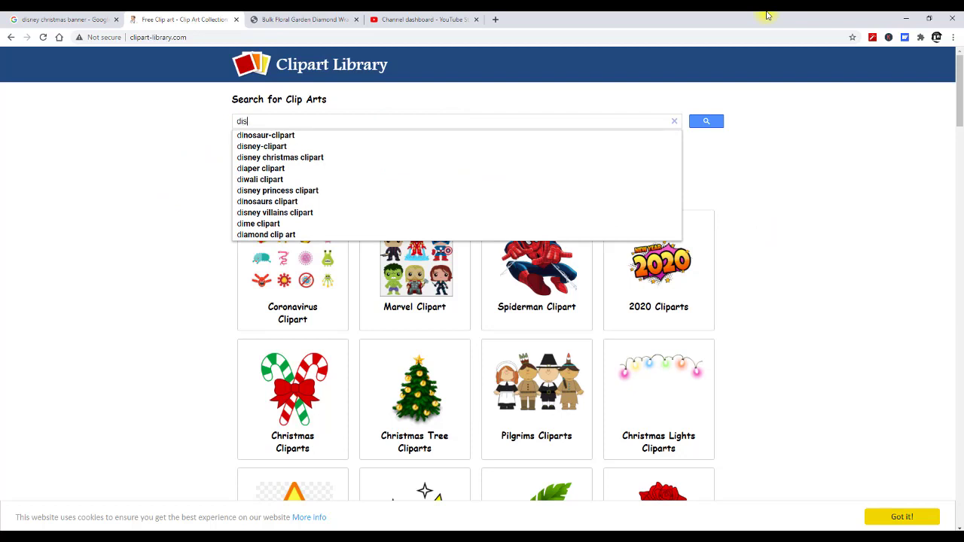
pyautogui.write('ney christ')
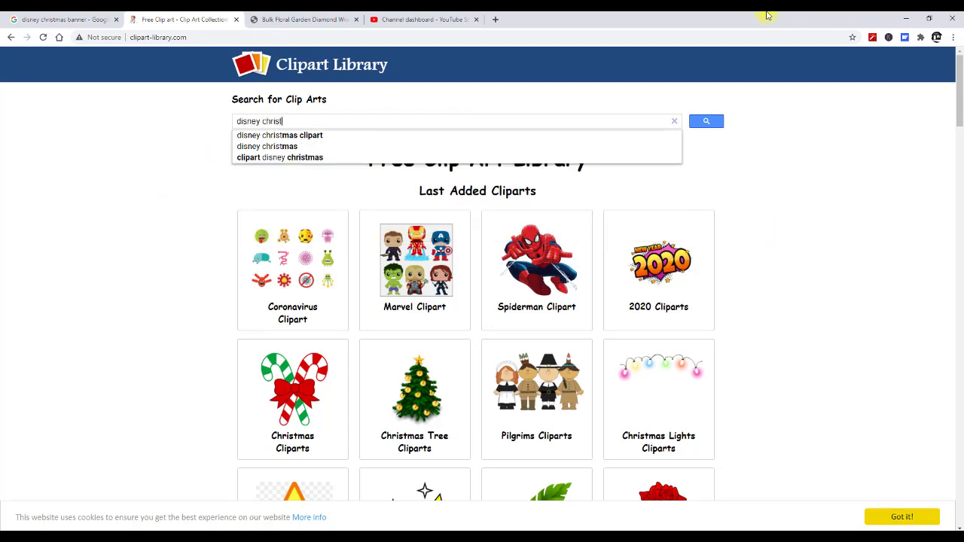
pyautogui.write('mas')
pyautogui.press('Return')
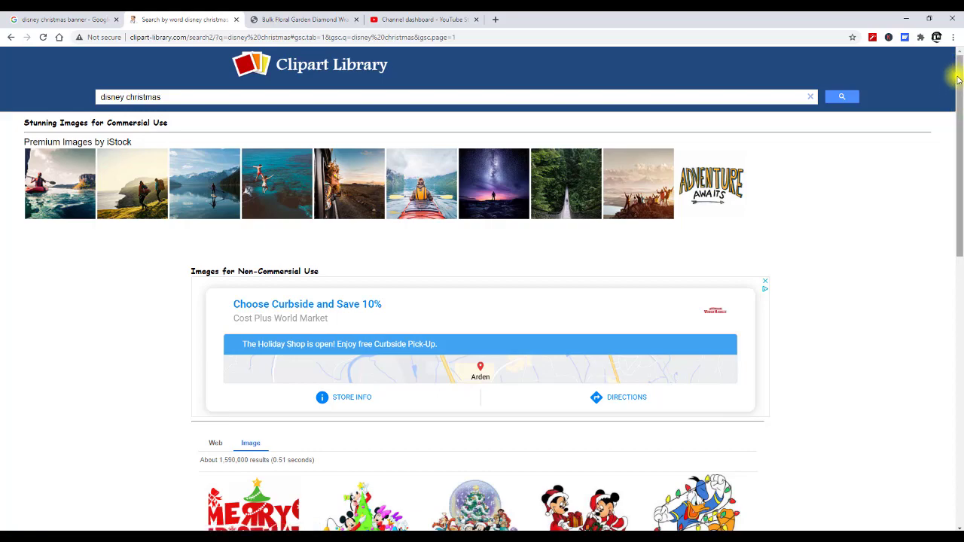
# Find the clip art of Mickey holding a gift beside Minnie in the search results and download it
pyautogui.moveTo(961, 79); pyautogui.dragTo(919, 314)
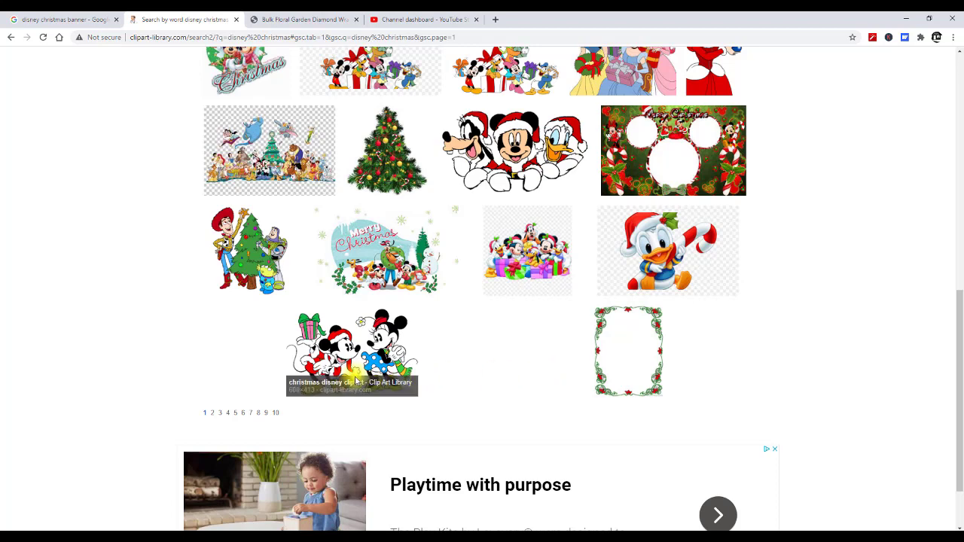
pyautogui.click(334, 354)
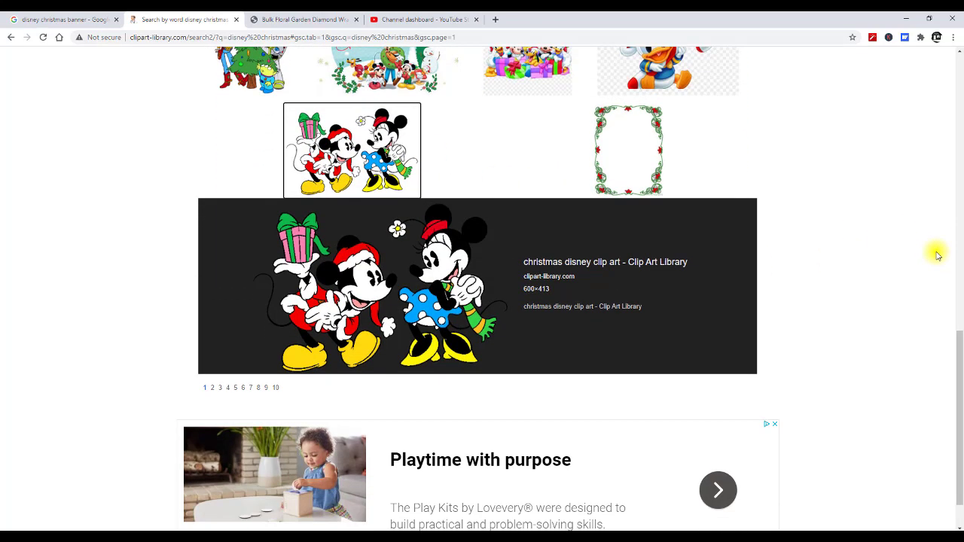
pyautogui.click(457, 295)
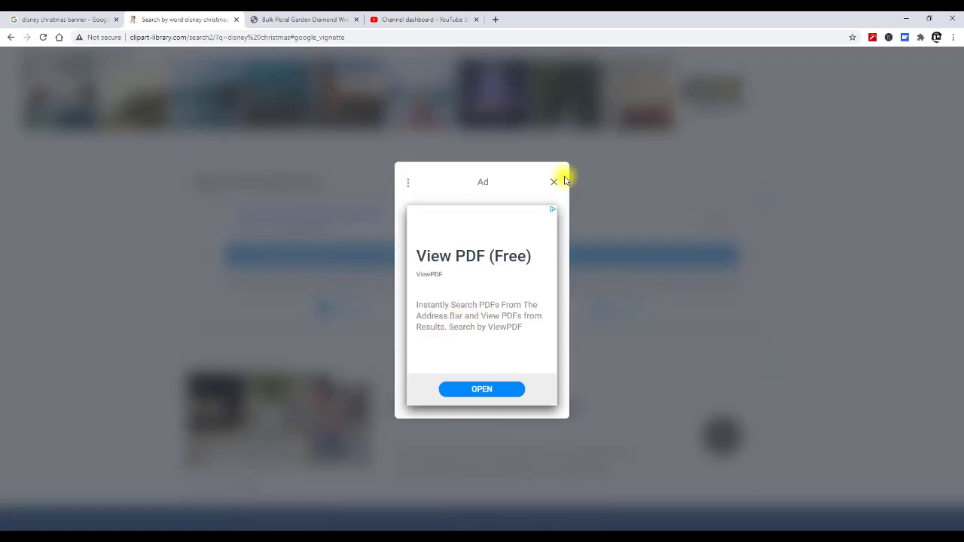
pyautogui.click(555, 183)
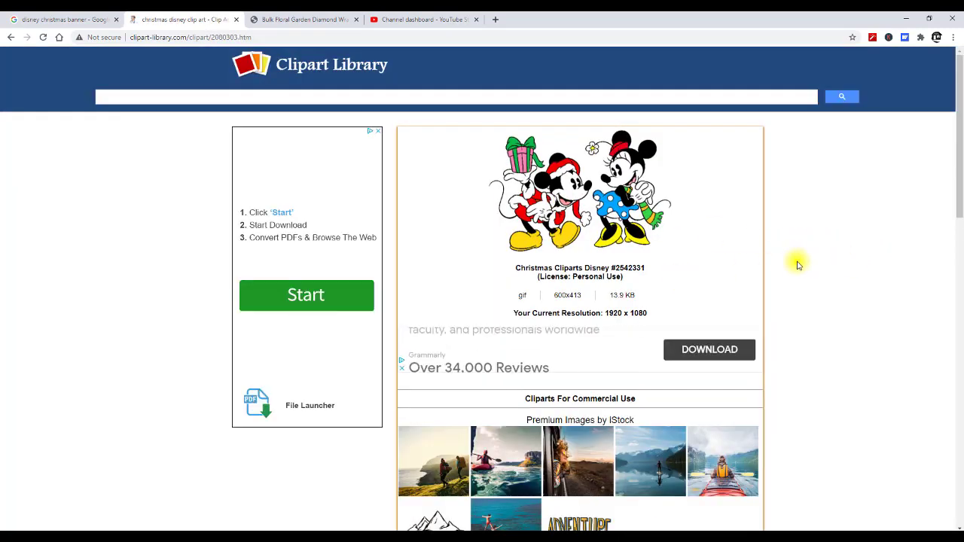
pyautogui.scroll(-2, 805, 253)
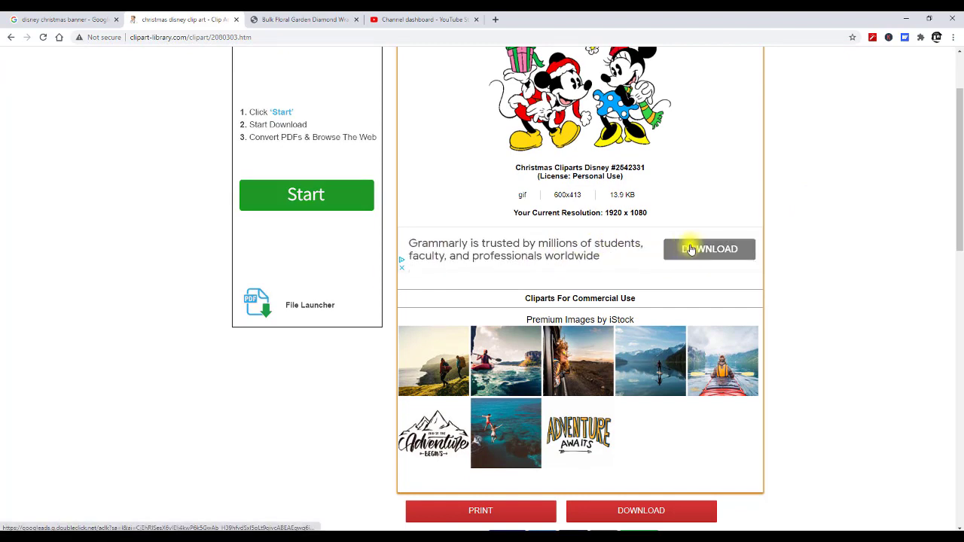
pyautogui.scroll(-2, 899, 217)
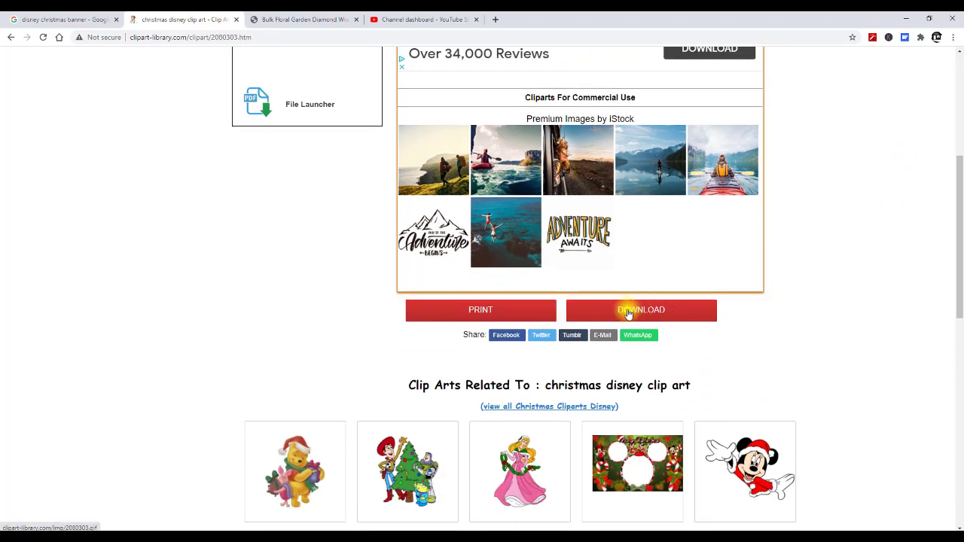
pyautogui.click(627, 316)
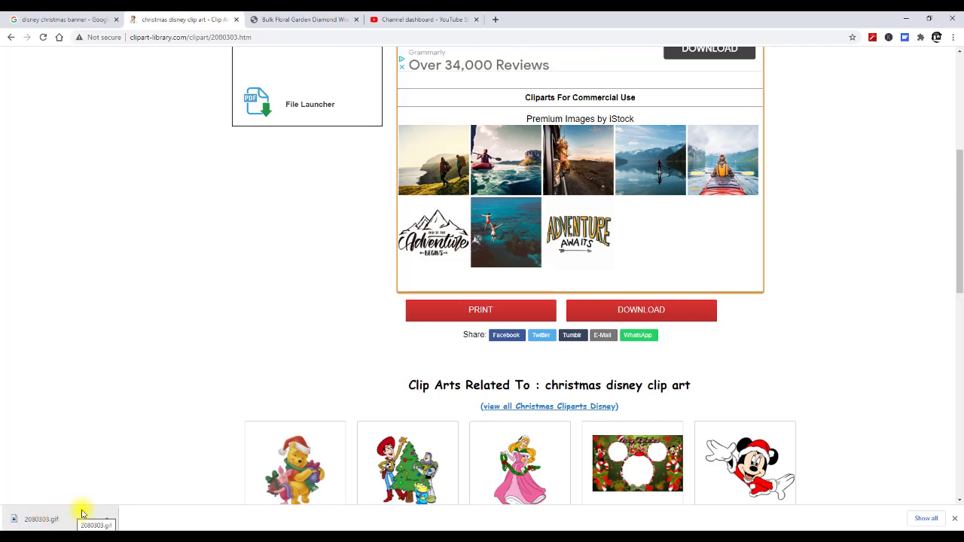
# Return to the "disney christmas" search results and open the second page of images
pyautogui.click(10, 38)
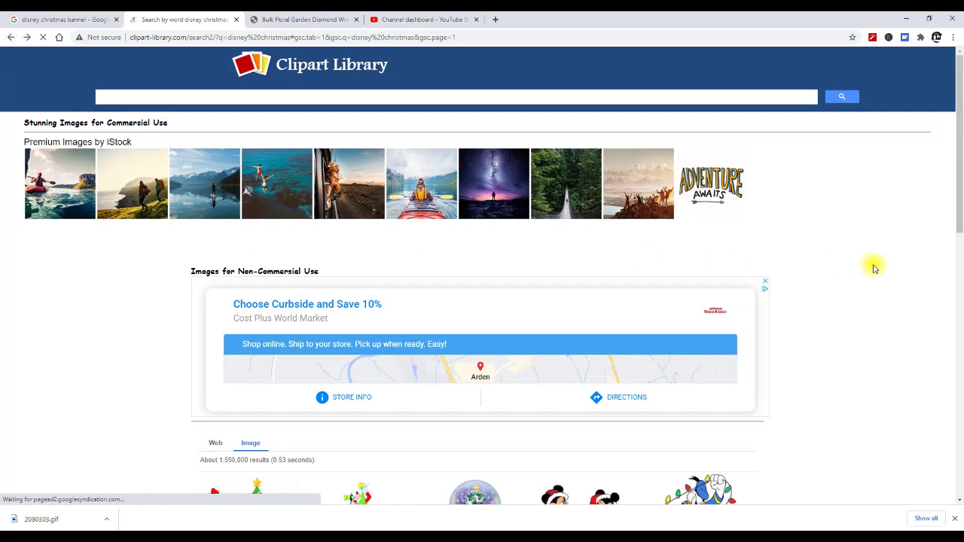
pyautogui.scroll(-4, 873, 269)
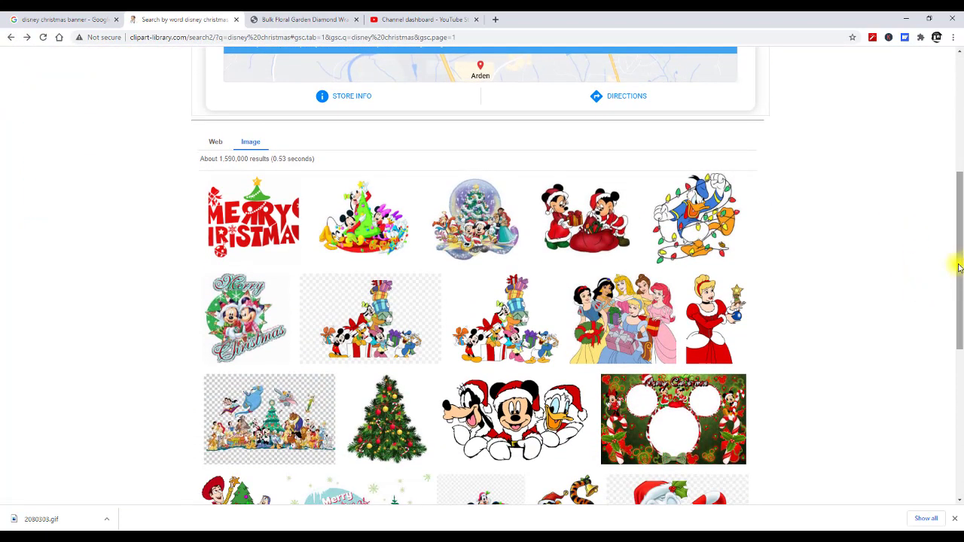
pyautogui.scroll(-3, 961, 256)
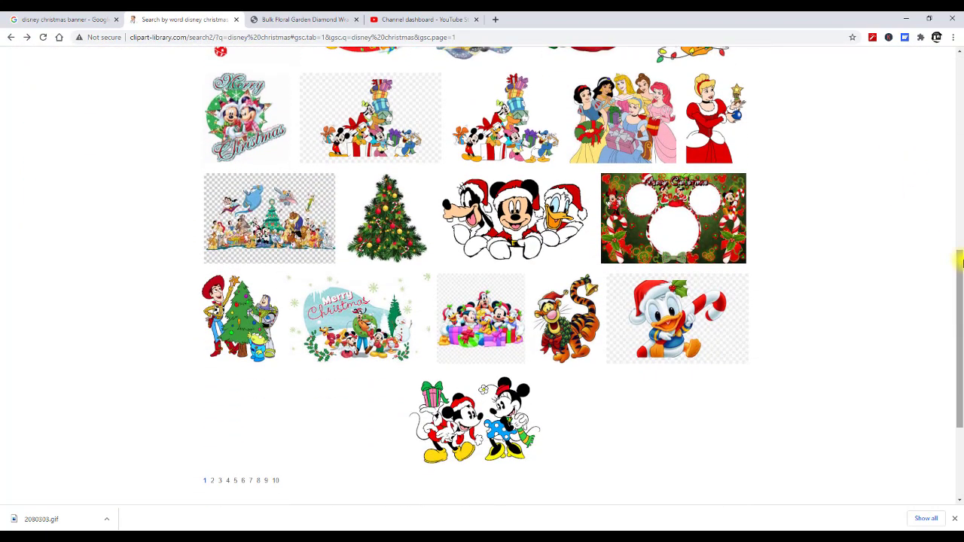
pyautogui.scroll(-1, 961, 259)
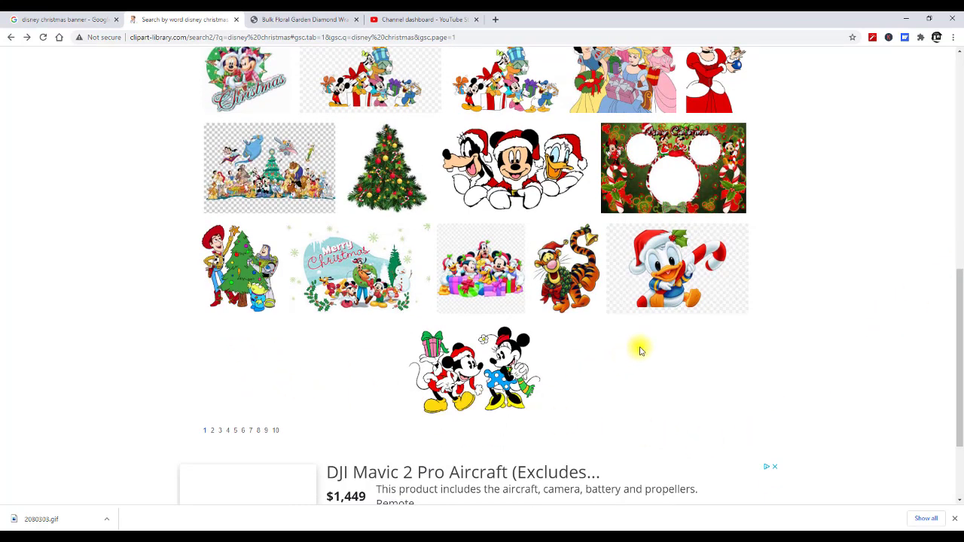
pyautogui.scroll(-2, 636, 354)
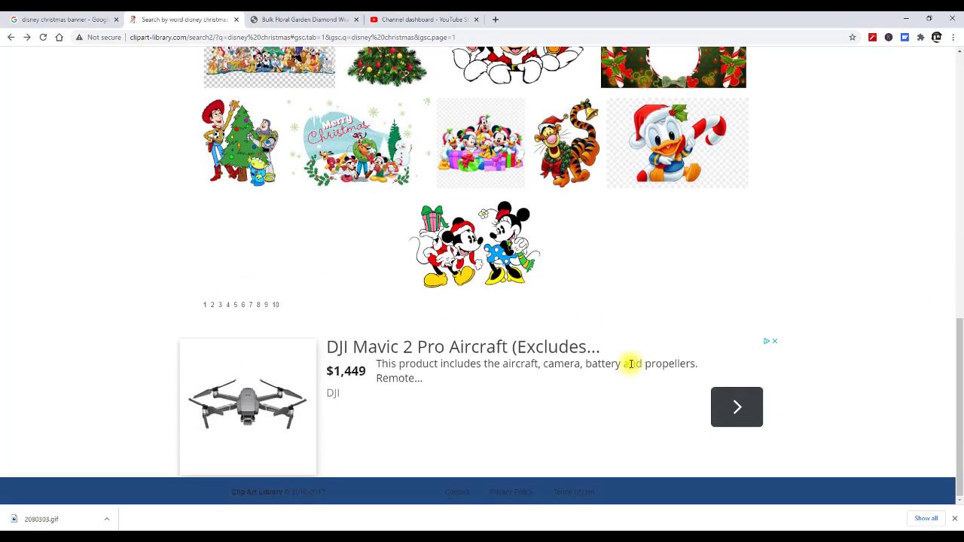
pyautogui.click(213, 306)
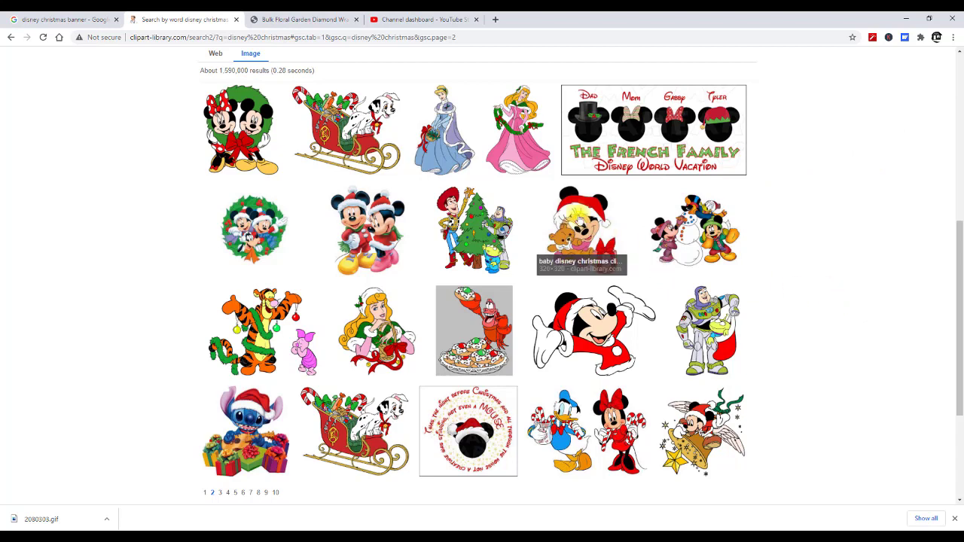
# Download the baby Disney Christmas clip art of Minnie hugging a teddy bear beside a gift
pyautogui.click(586, 228)
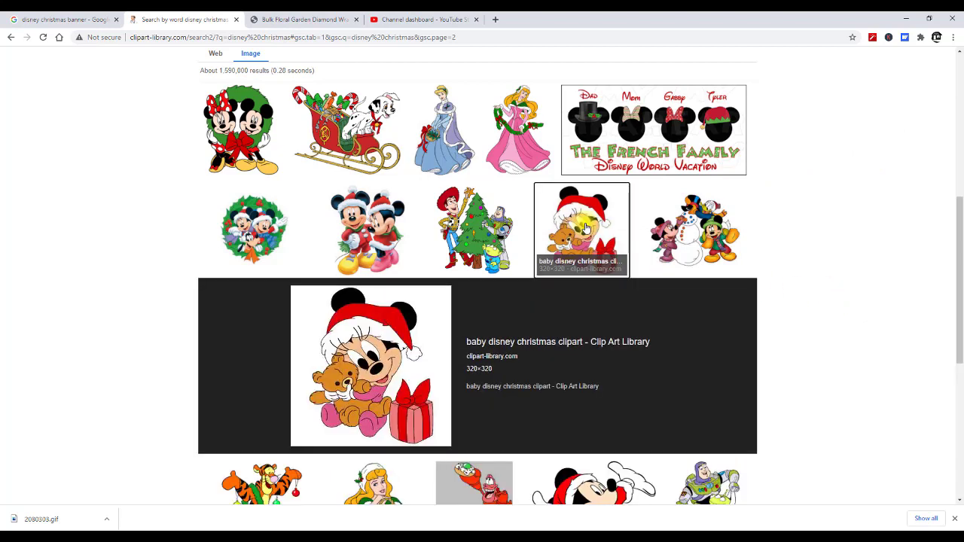
pyautogui.scroll(-1, 958, 226)
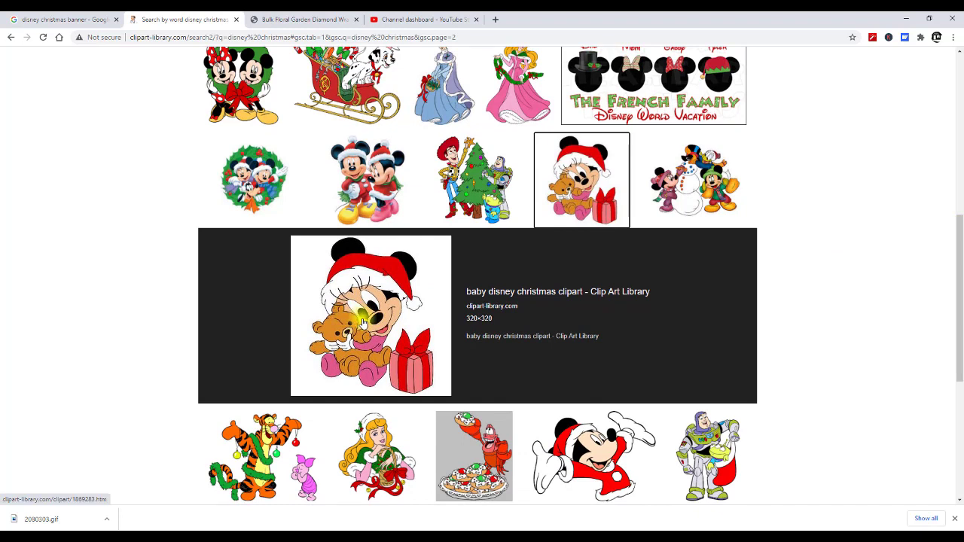
pyautogui.click(391, 337)
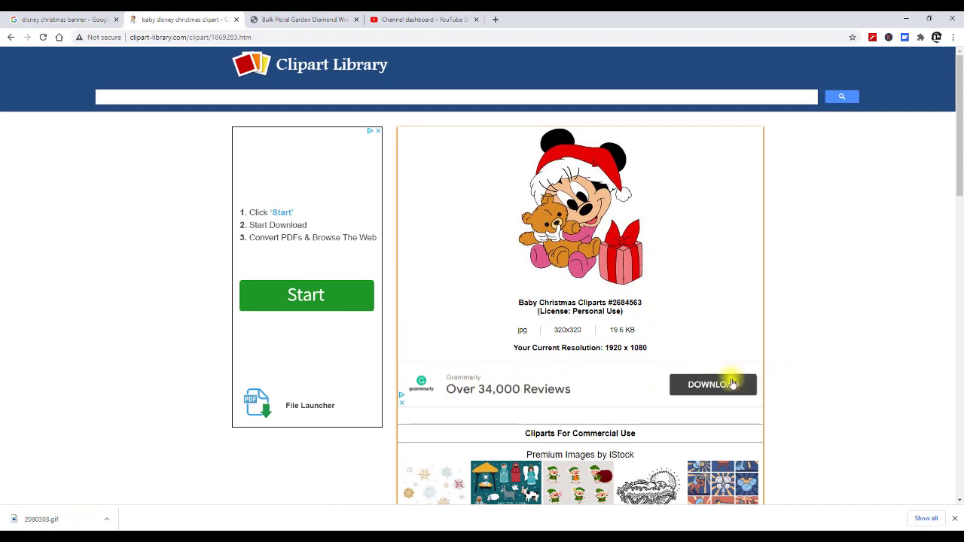
pyautogui.scroll(-3, 874, 339)
pyautogui.scroll(-2, 889, 332)
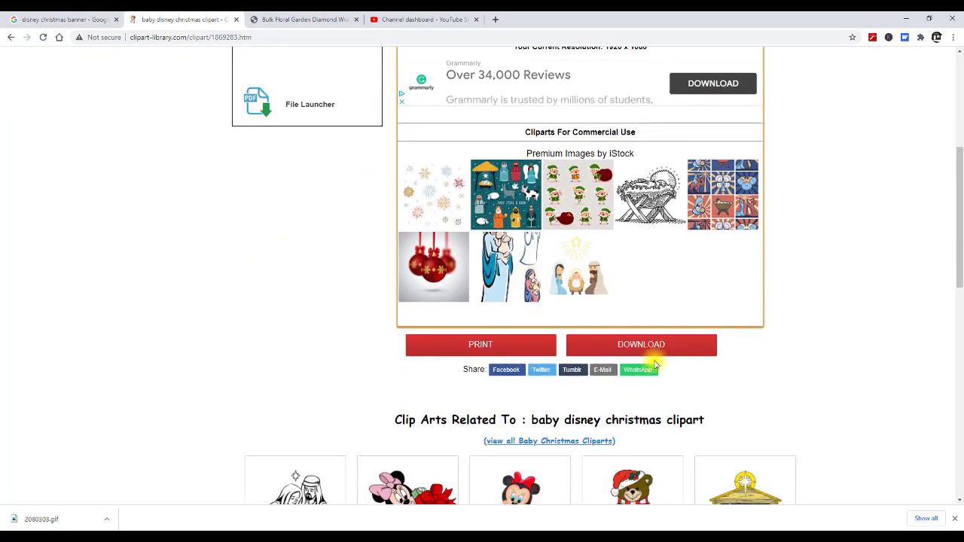
pyautogui.click(664, 344)
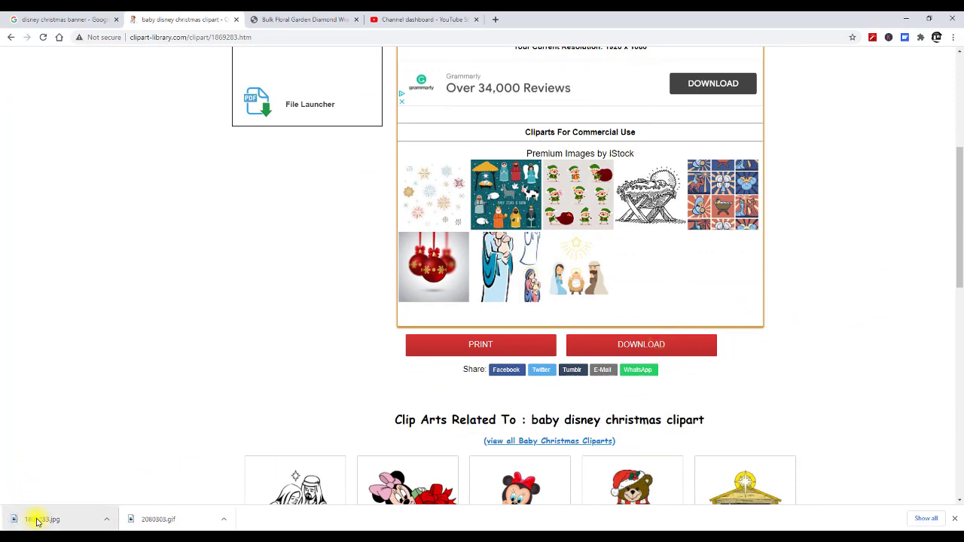
pyautogui.click(41, 514)
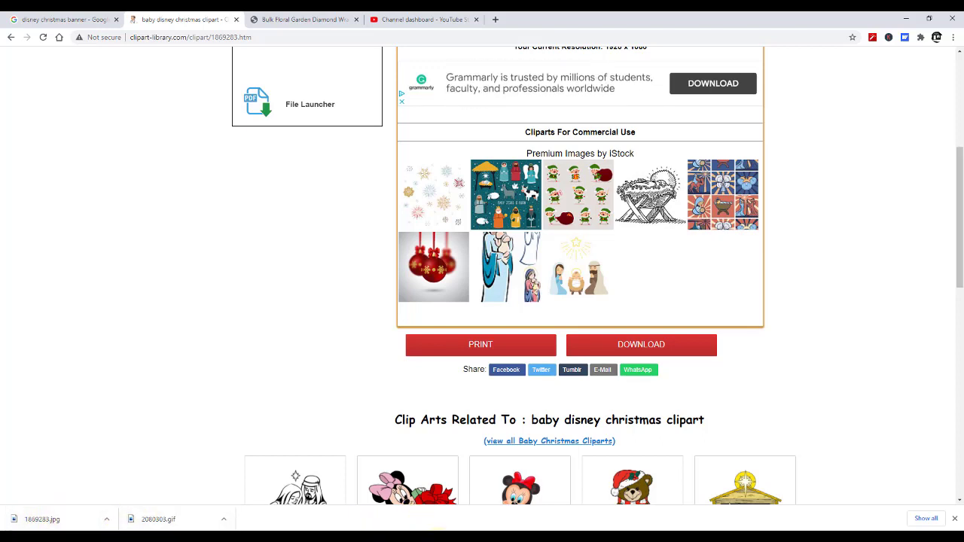
# Switch to Silhouette Studio and delete the overlapping black panels beside the loose letter S
pyautogui.hotkey('alt', 'Tab')
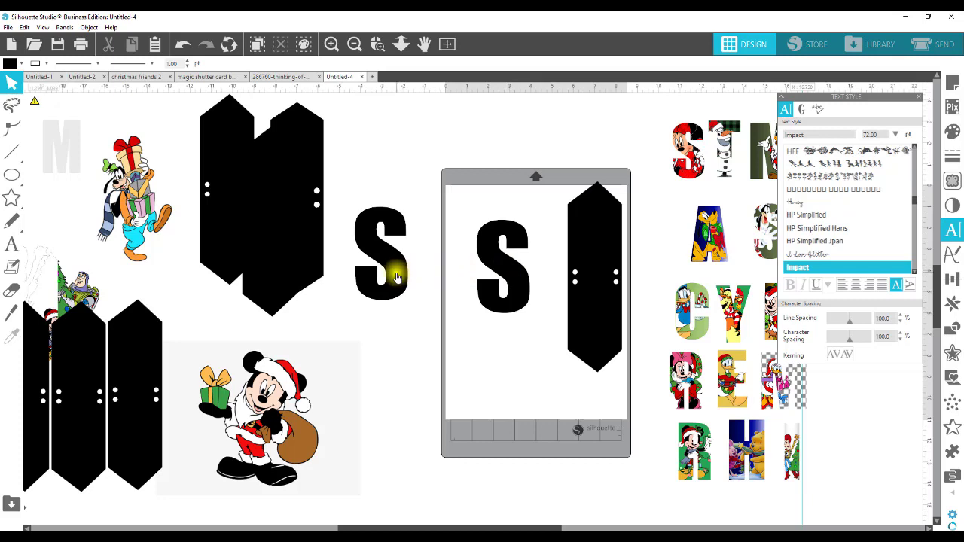
pyautogui.click(307, 261)
pyautogui.click(267, 258)
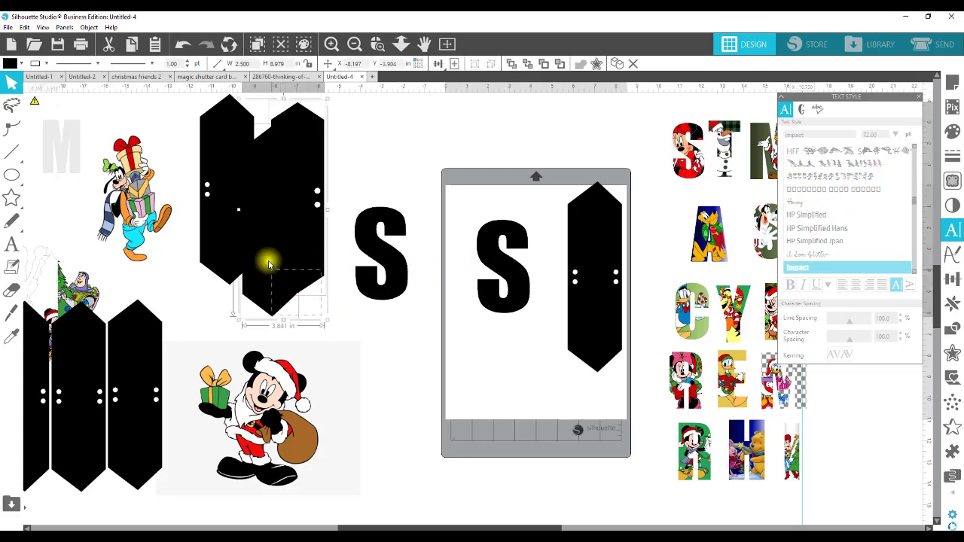
pyautogui.press('Delete')
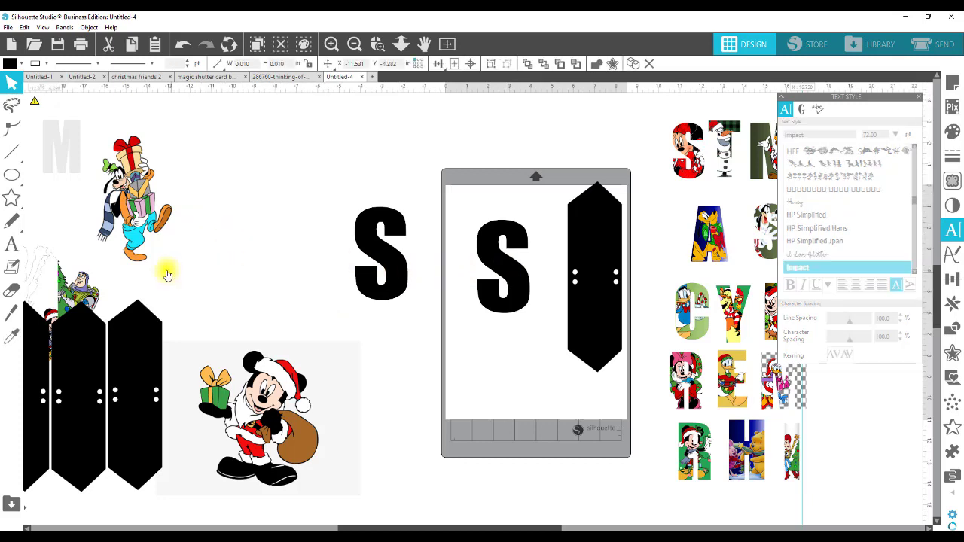
# Clear the Santa Mickey and Goofy clip art, the pale M and the remaining spare panels from the area beside the page
pyautogui.click(259, 369)
pyautogui.press('Delete')
pyautogui.click(134, 192)
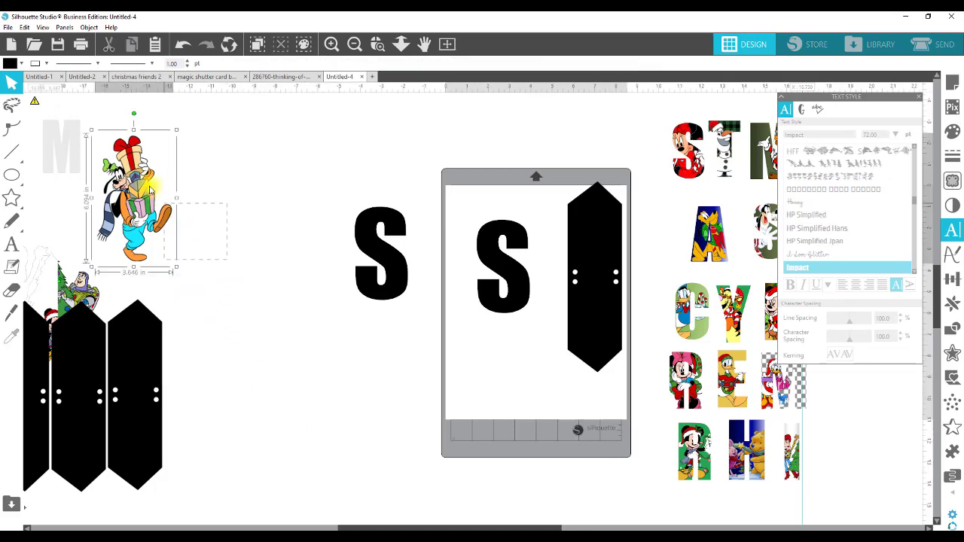
pyautogui.keyDown('shift'); pyautogui.click(58, 135); pyautogui.keyUp('shift')
pyautogui.press('Delete')
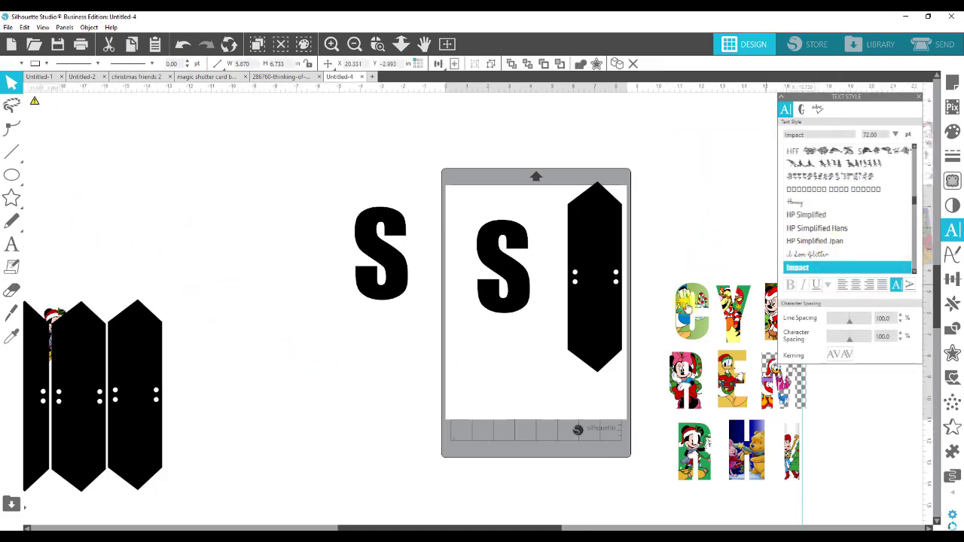
pyautogui.hscroll(2, 572, 270)
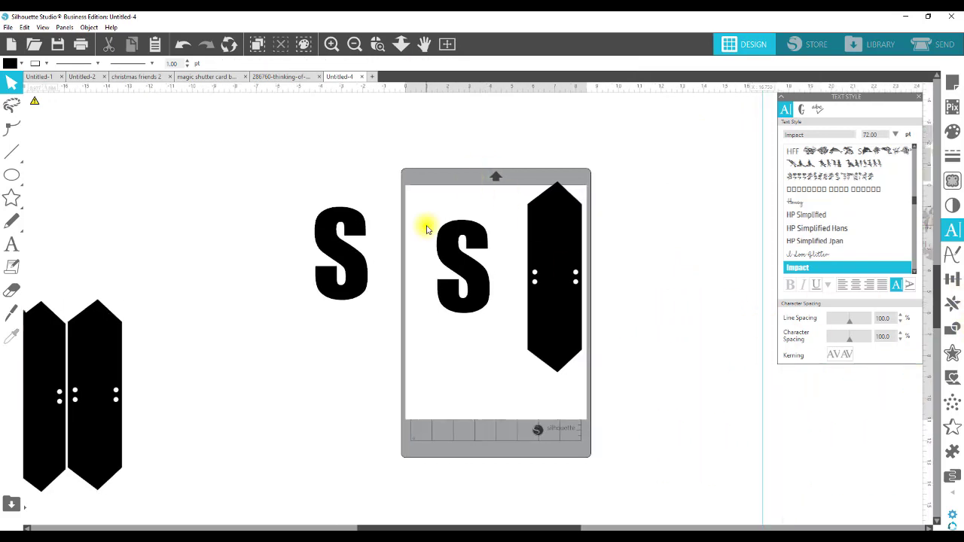
pyautogui.hscroll(-3, 82, 386)
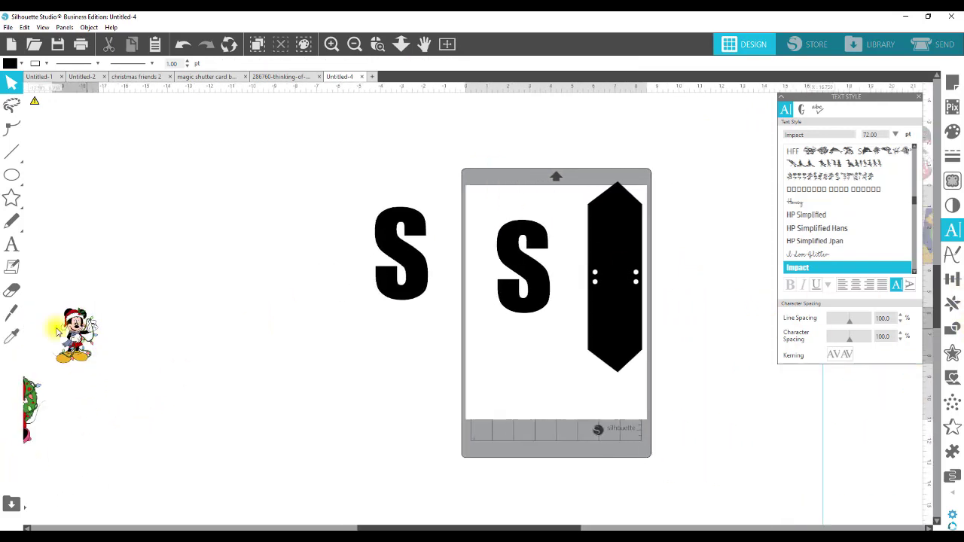
pyautogui.hscroll(-1, 302, 414)
pyautogui.moveTo(496, 525); pyautogui.dragTo(560, 525)
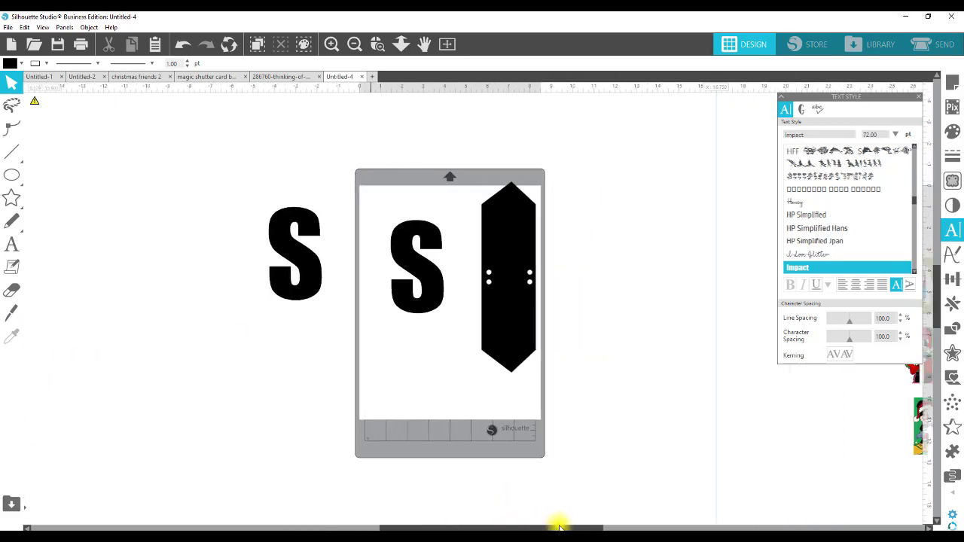
pyautogui.click(8, 27)
pyautogui.click(39, 93)
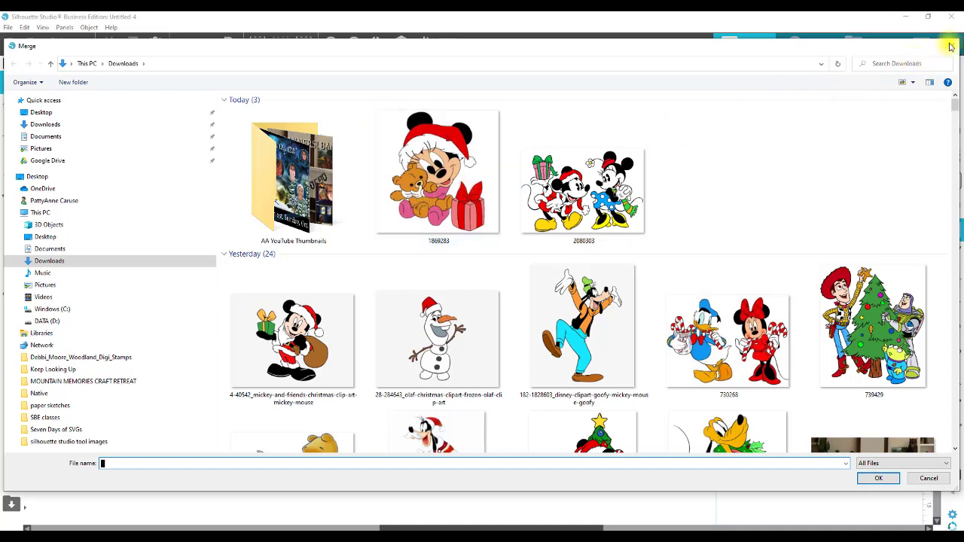
pyautogui.click(952, 46)
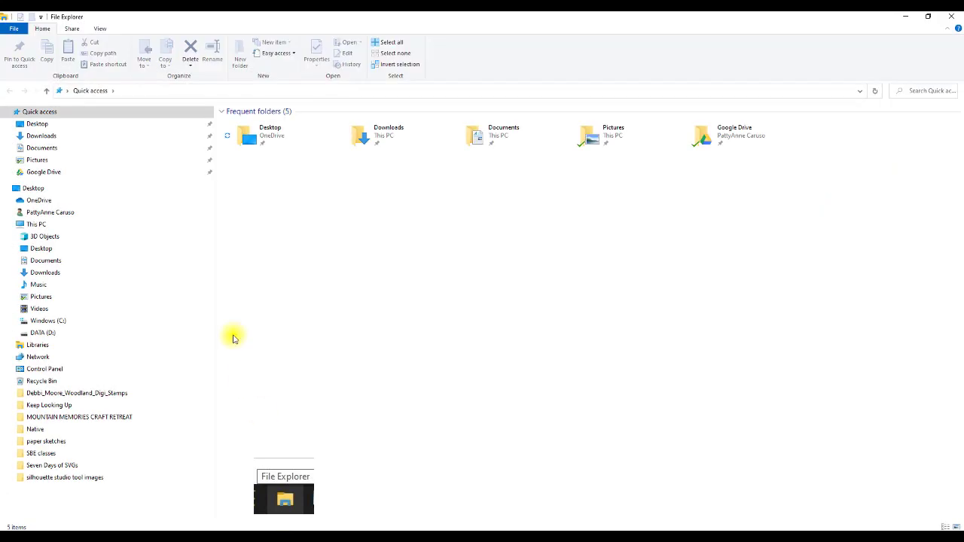
# Show the Downloads folder in a smaller File Explorer window that leaves the pasteboard beside the page uncovered
pyautogui.click(45, 138)
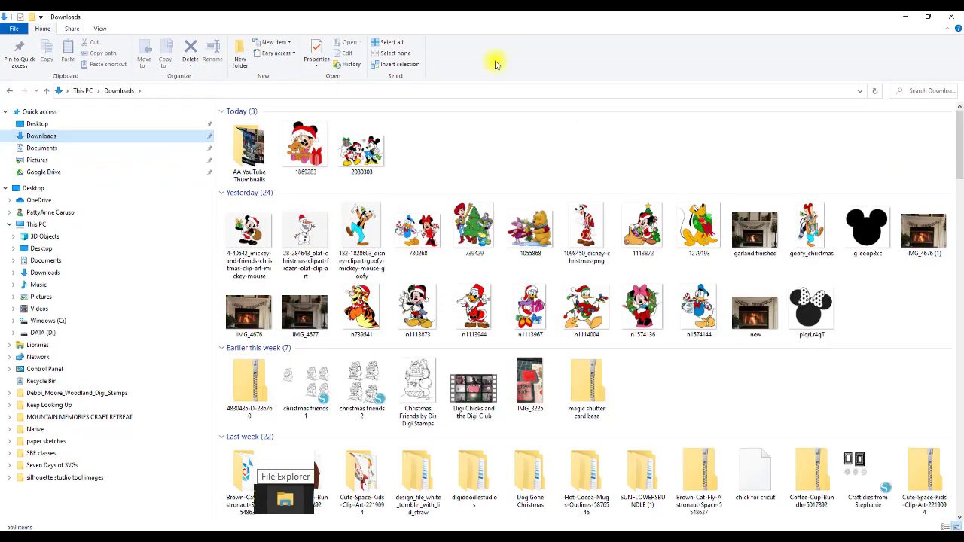
pyautogui.click(929, 18)
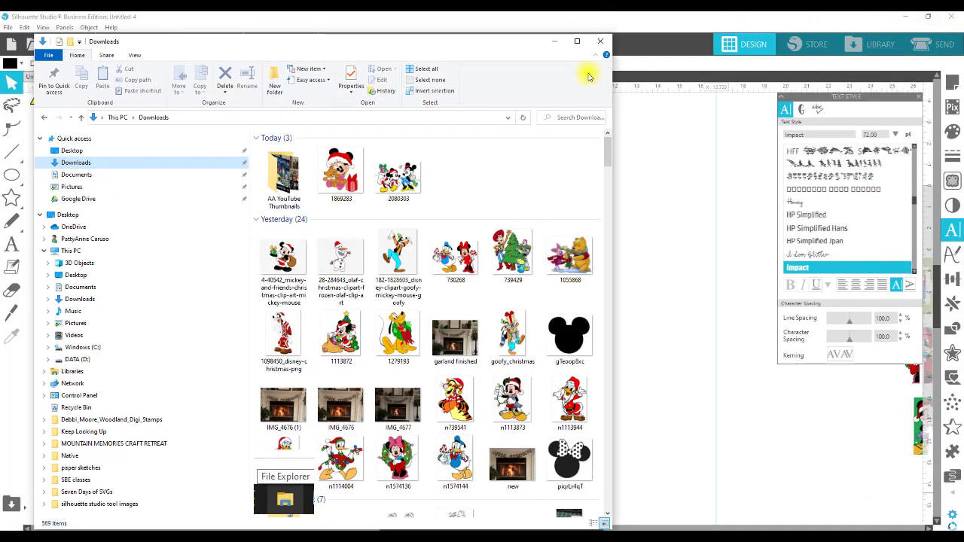
pyautogui.moveTo(399, 45); pyautogui.dragTo(570, 314)
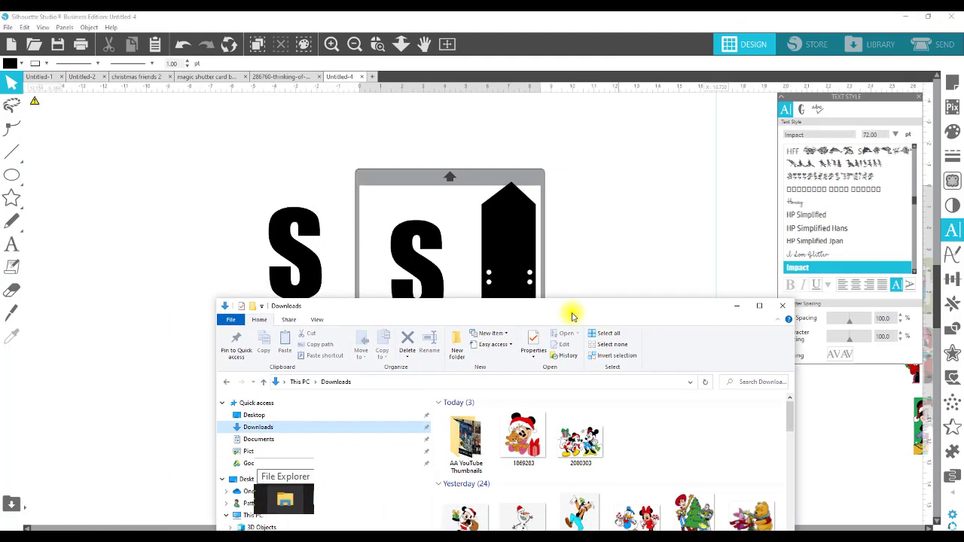
# Bring images 1869283 and 2080303 from Downloads onto the pasteboard, one above the other, and close File Explorer
pyautogui.moveTo(522, 437); pyautogui.dragTo(128, 196)
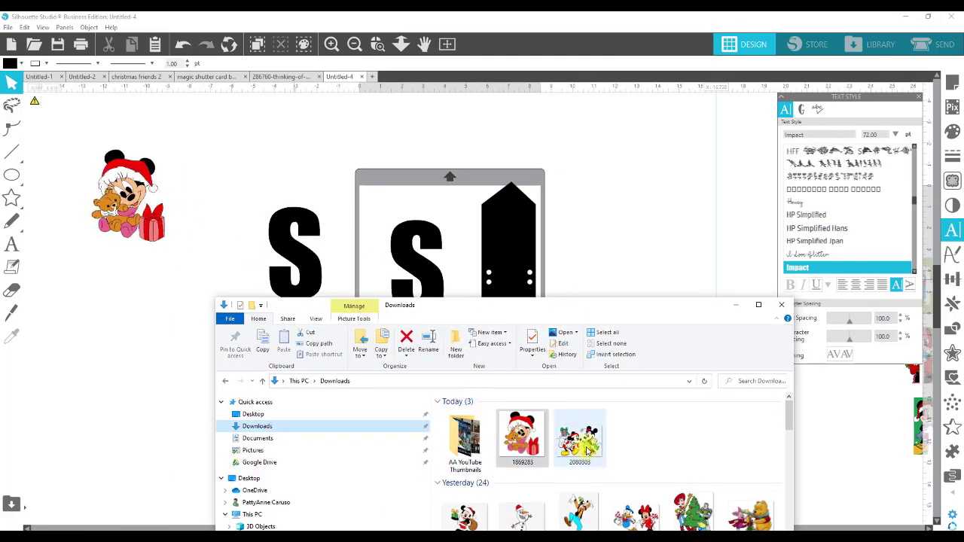
pyautogui.moveTo(588, 450); pyautogui.dragTo(117, 328)
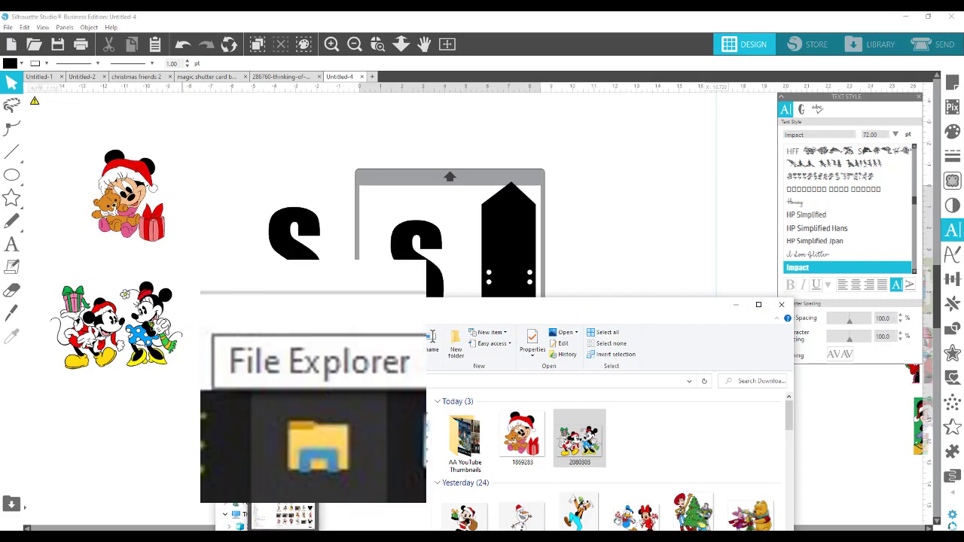
pyautogui.click(783, 305)
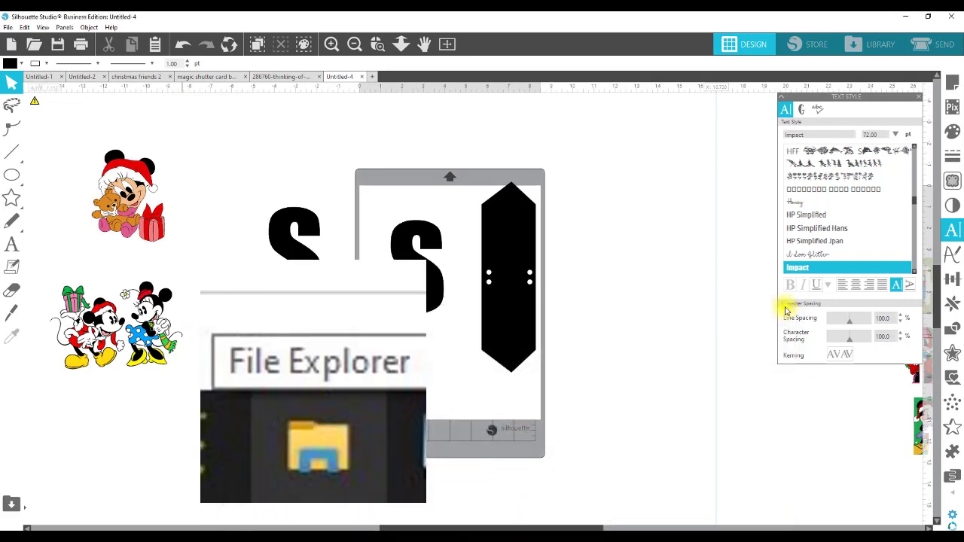
# Merge image 2080303 from Downloads into the design again and place it below the other clip art beside the page
pyautogui.click(8, 27)
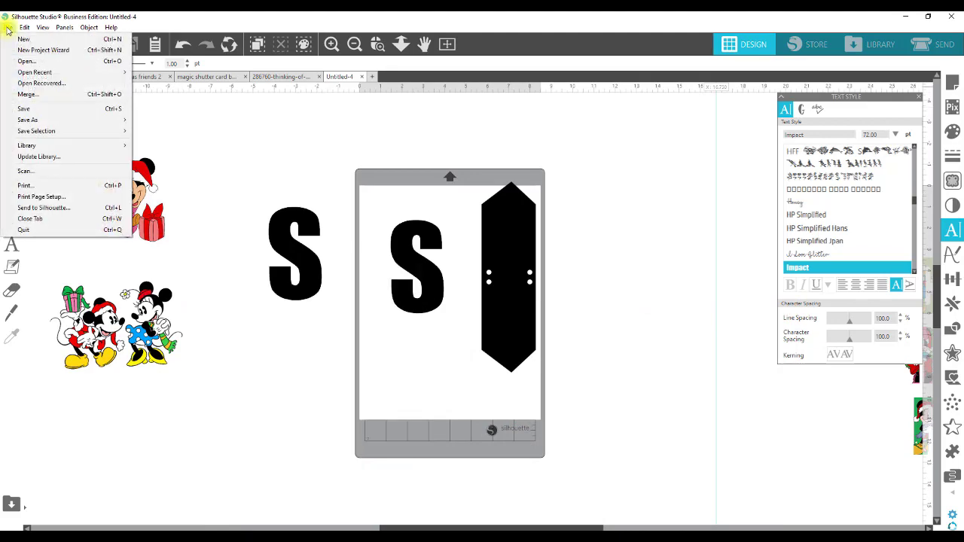
pyautogui.click(33, 94)
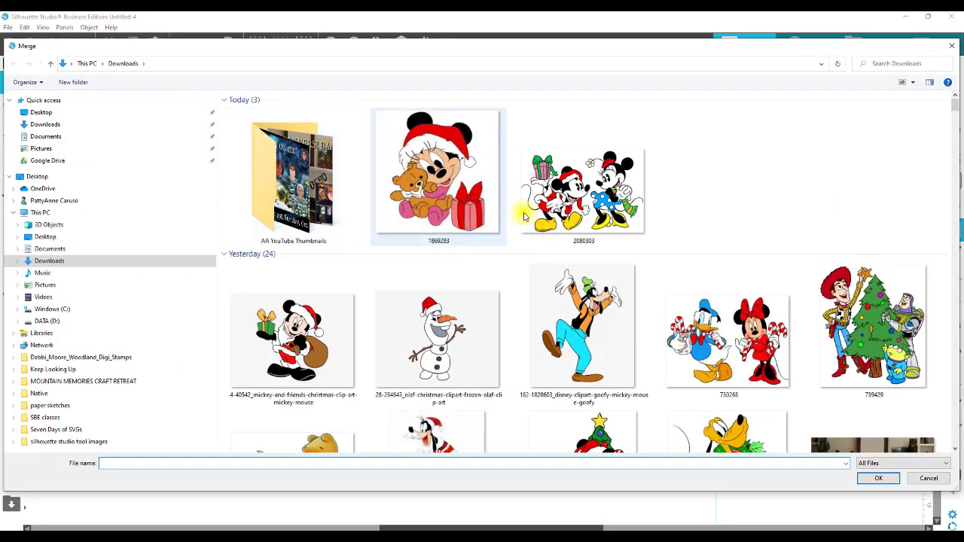
pyautogui.click(525, 217)
pyautogui.doubleClick(576, 202)
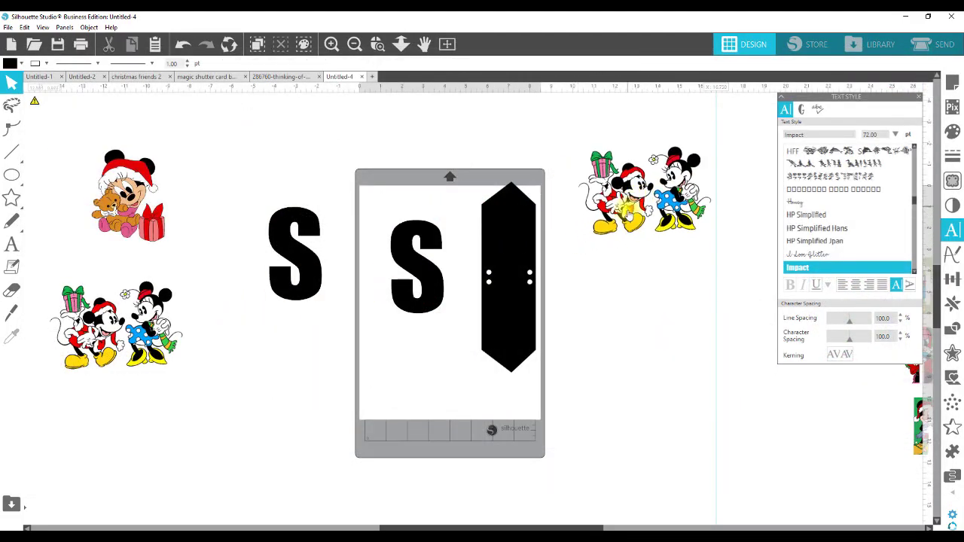
pyautogui.click(114, 477)
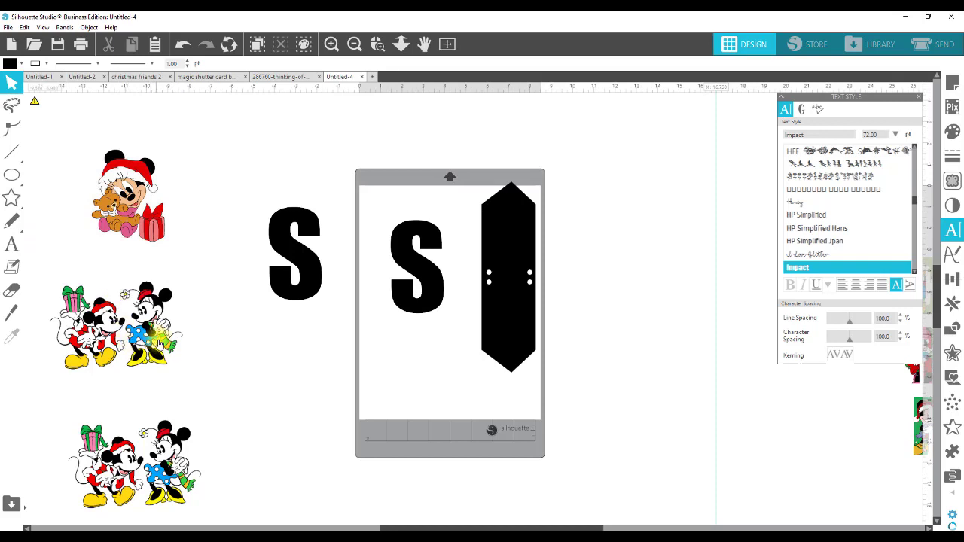
# Try to reshape the middle Mickey and Minnie image by editing its corner points
pyautogui.moveTo(160, 332); pyautogui.dragTo(505, 331)
pyautogui.hotkey('ctrl', 'z')
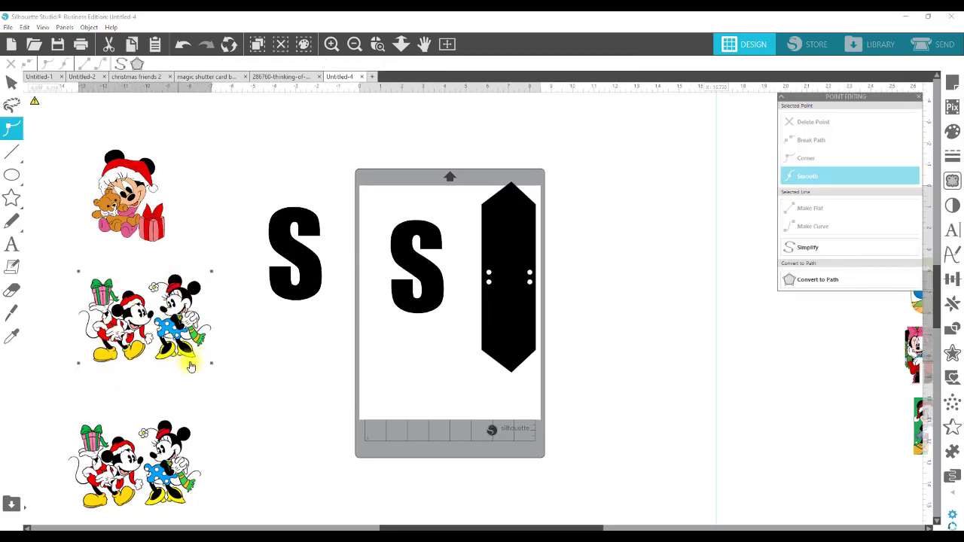
pyautogui.click(157, 344)
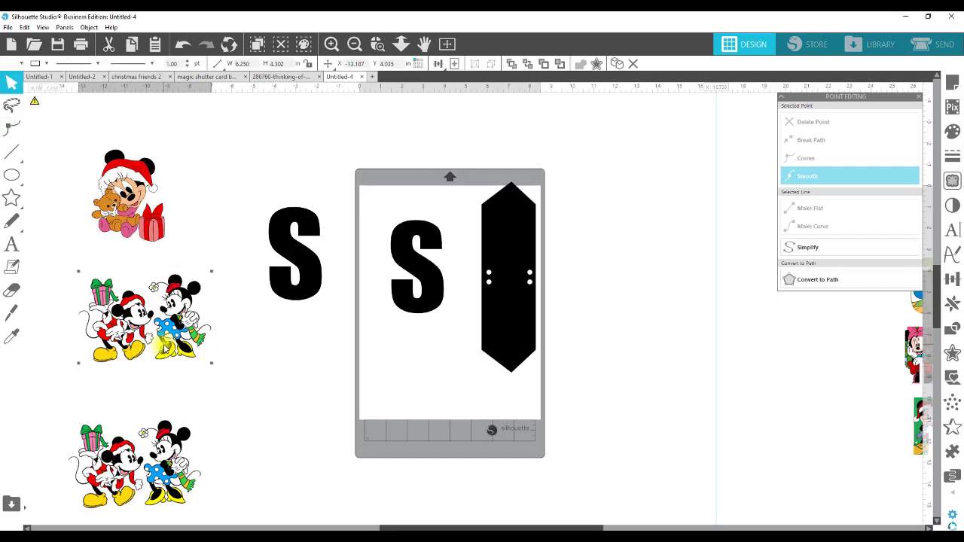
pyautogui.doubleClick(162, 345)
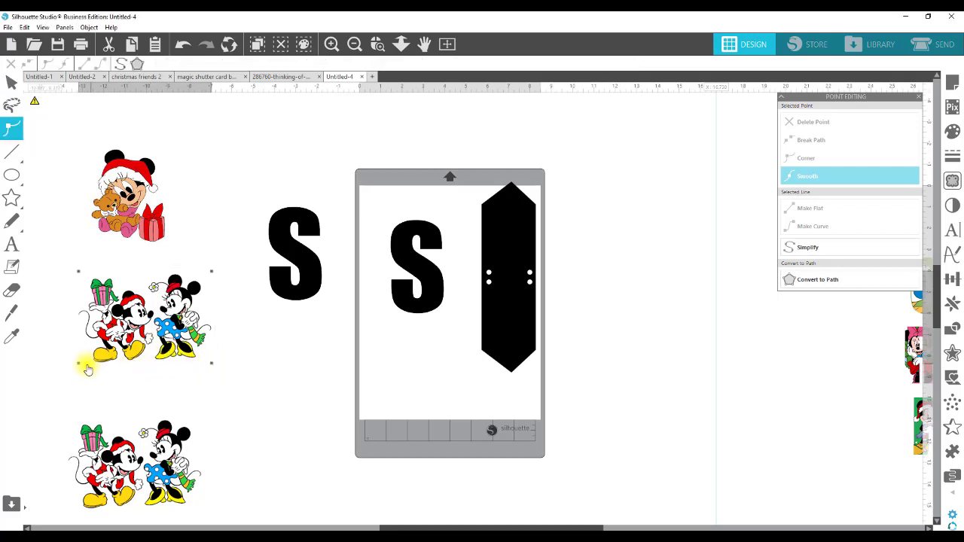
pyautogui.moveTo(79, 365)
pyautogui.mouseDown()
pyautogui.moveTo(146, 372)
pyautogui.moveTo(76, 374)
pyautogui.moveTo(82, 366)
pyautogui.mouseUp()
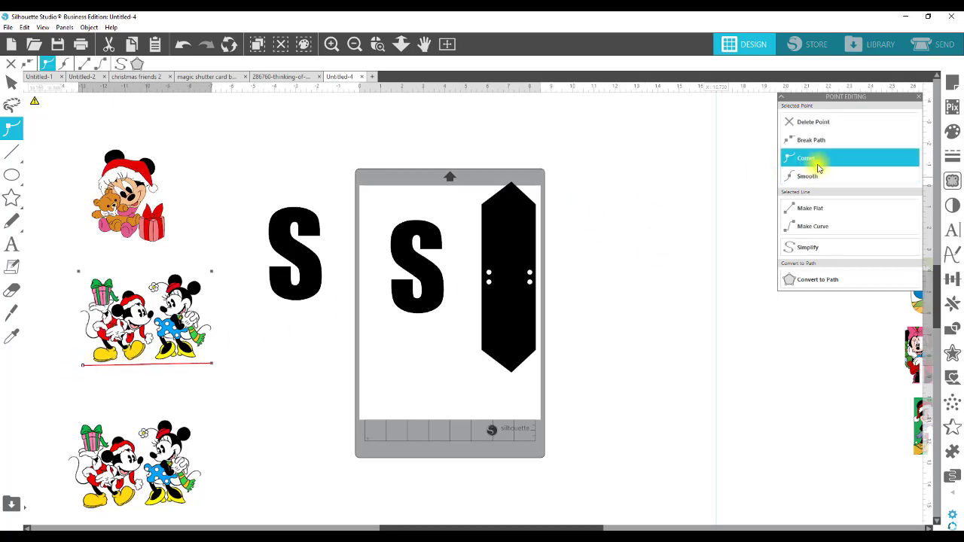
# Trace and detach Minnie from the middle clip art at a 70% threshold and move her onto the lower part of the page
pyautogui.click(953, 181)
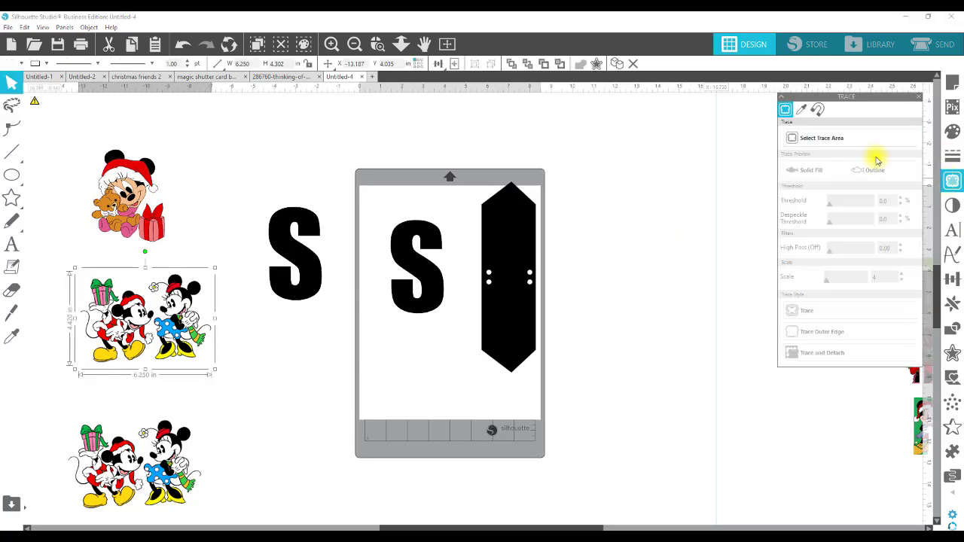
pyautogui.click(836, 137)
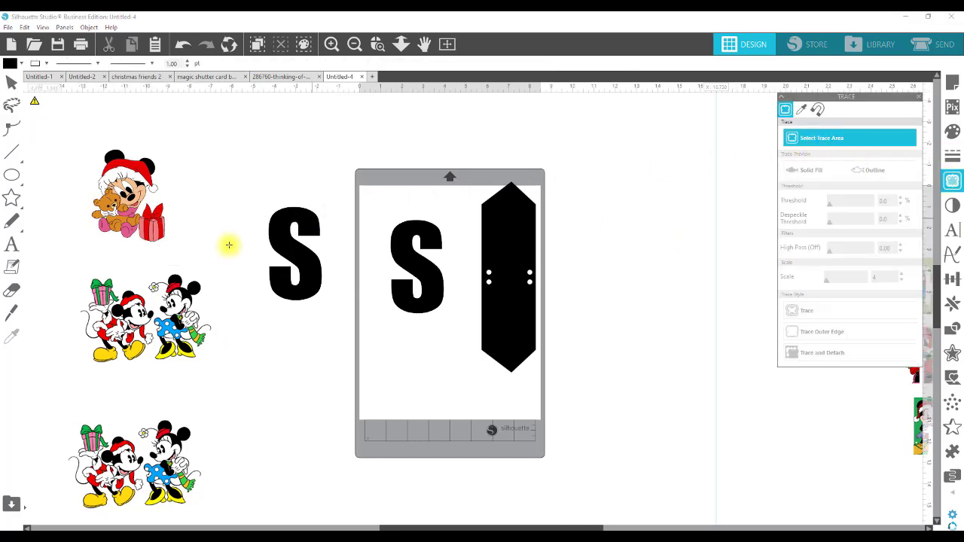
pyautogui.moveTo(143, 270)
pyautogui.mouseDown()
pyautogui.moveTo(214, 331)
pyautogui.moveTo(225, 369)
pyautogui.mouseUp()
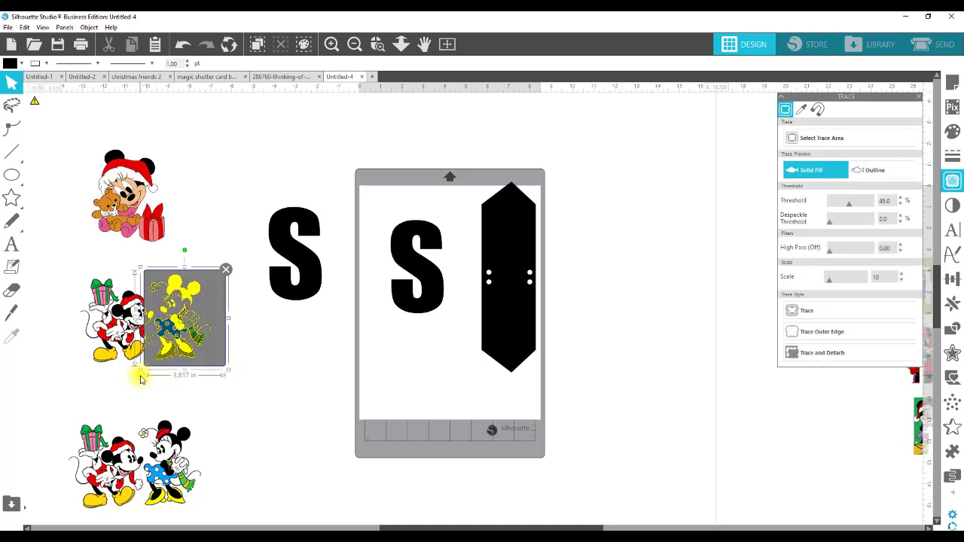
pyautogui.moveTo(140, 370); pyautogui.dragTo(145, 367)
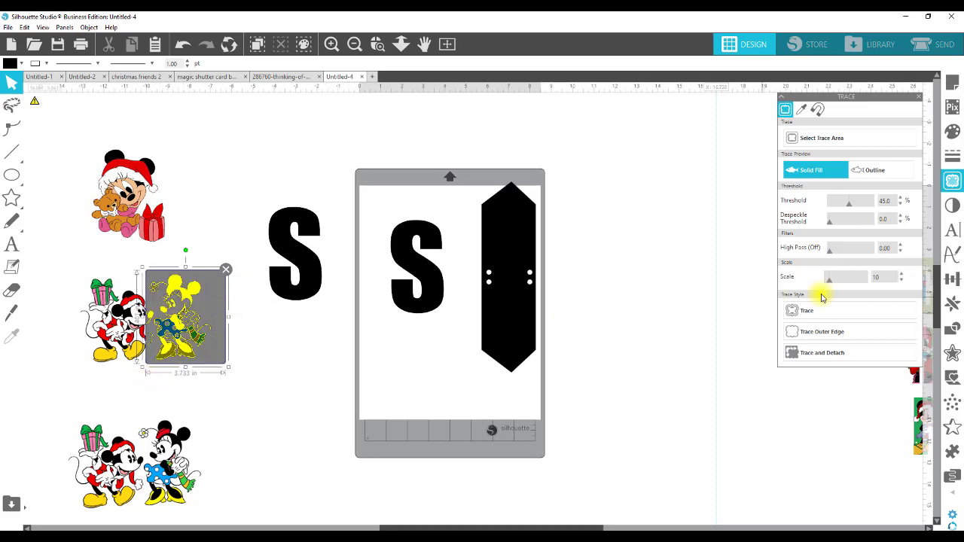
pyautogui.click(863, 204)
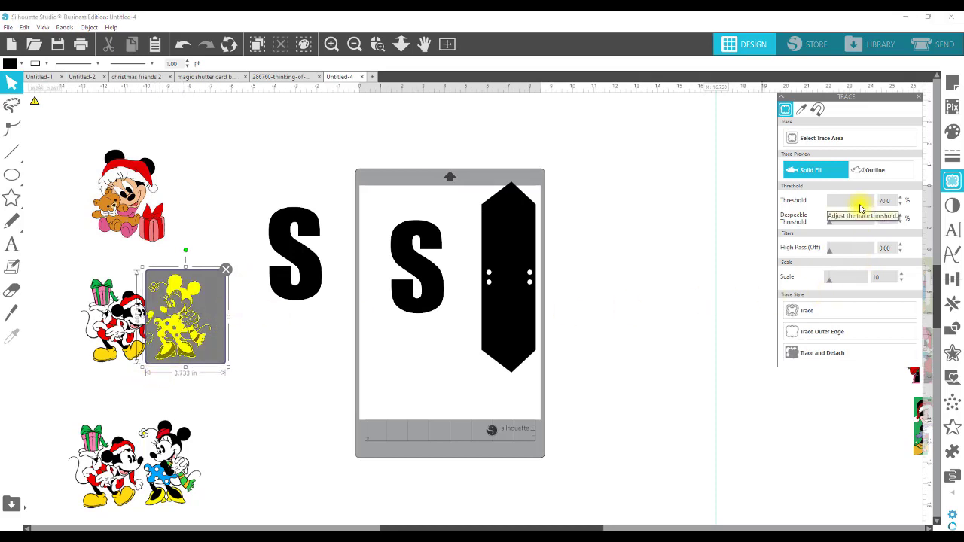
pyautogui.click(815, 359)
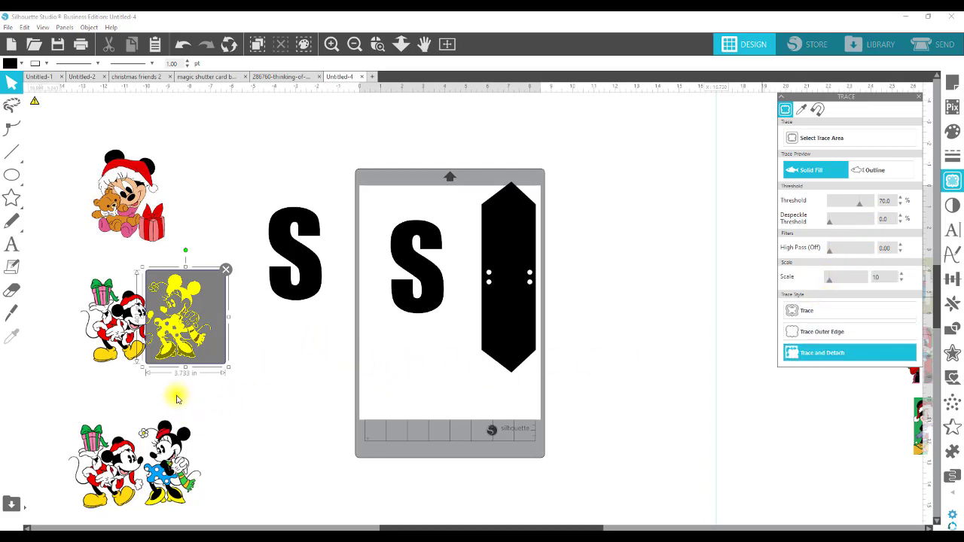
pyautogui.moveTo(171, 364)
pyautogui.mouseDown()
pyautogui.moveTo(244, 394)
pyautogui.moveTo(370, 349)
pyautogui.moveTo(411, 272)
pyautogui.moveTo(419, 282)
pyautogui.moveTo(400, 250)
pyautogui.moveTo(408, 325)
pyautogui.moveTo(374, 427)
pyautogui.mouseUp()
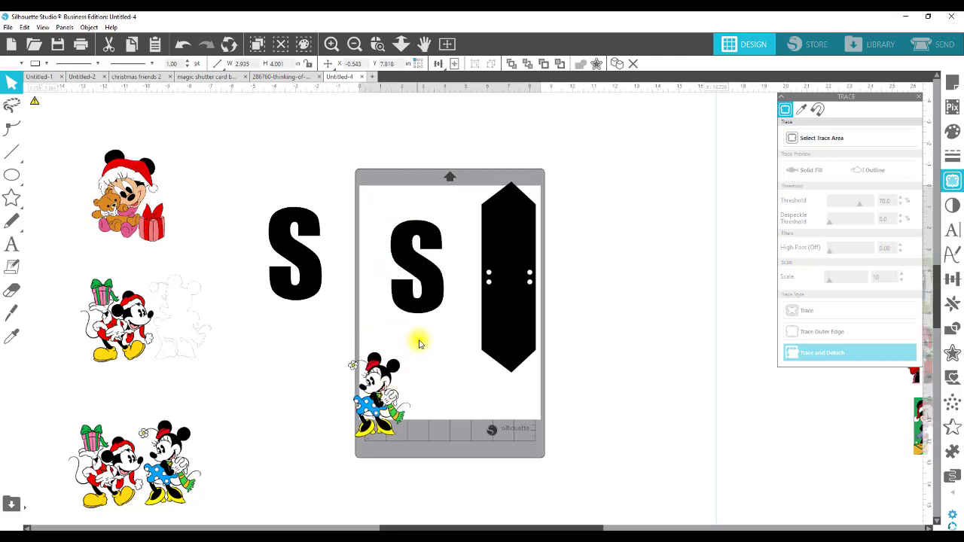
# Try a solid green and then a solid red fill on the letter S on the page
pyautogui.click(424, 319)
pyautogui.click(427, 304)
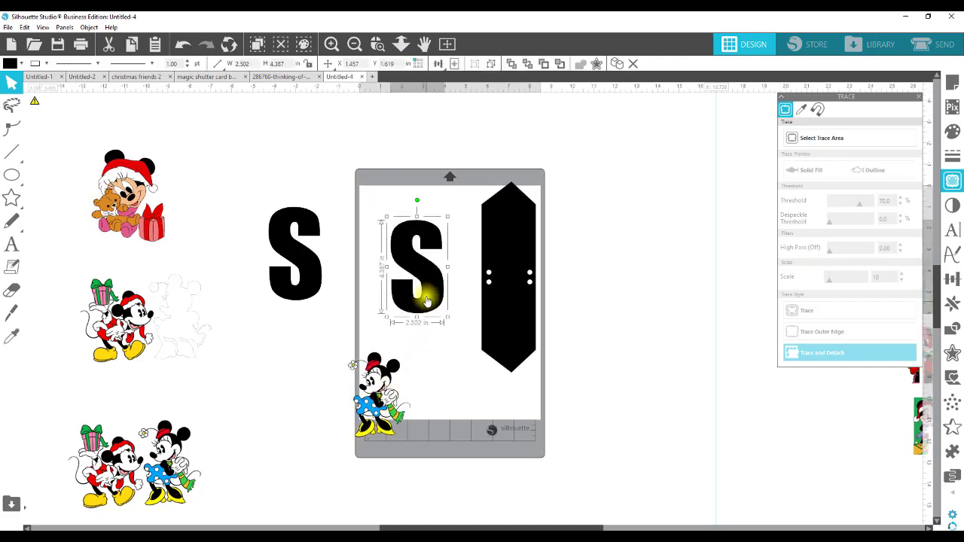
pyautogui.click(954, 138)
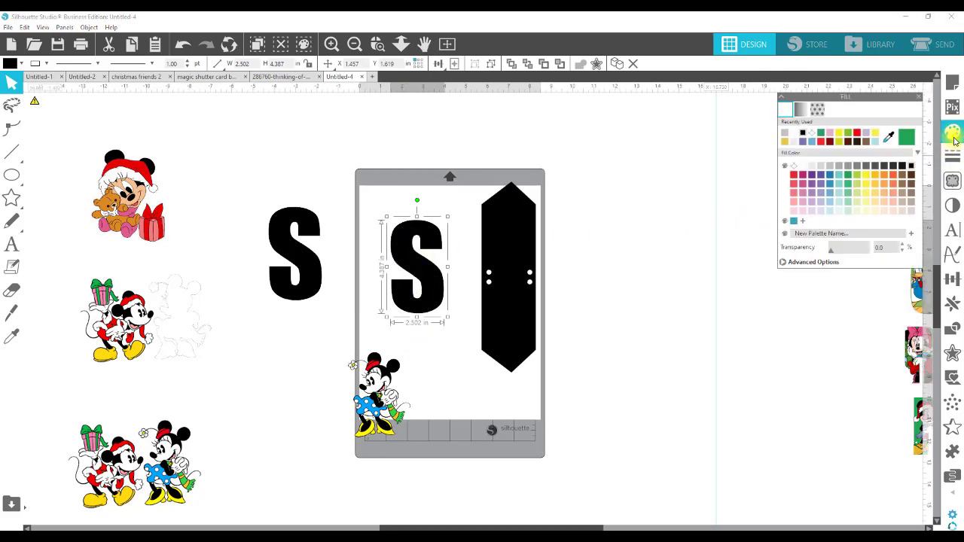
pyautogui.click(803, 112)
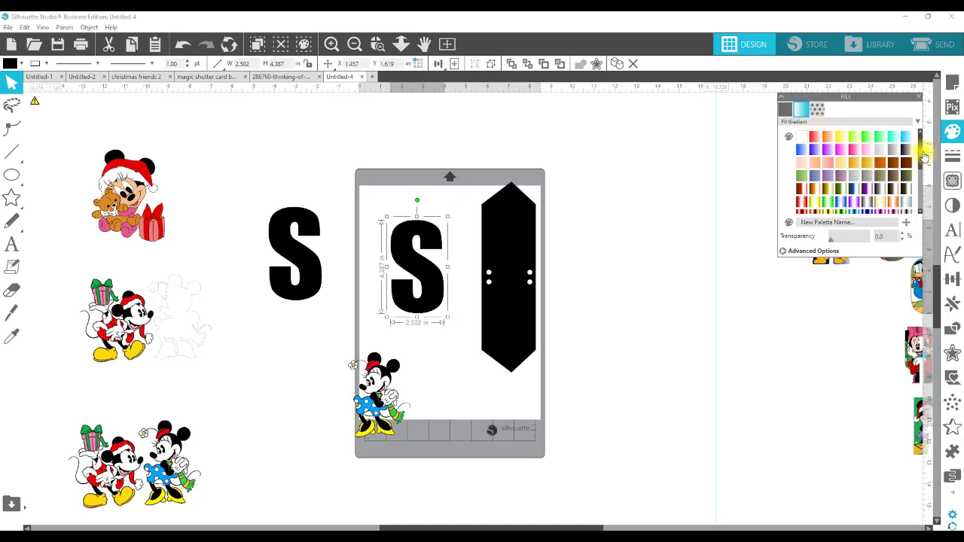
pyautogui.moveTo(919, 153); pyautogui.dragTo(848, 120)
pyautogui.click(786, 112)
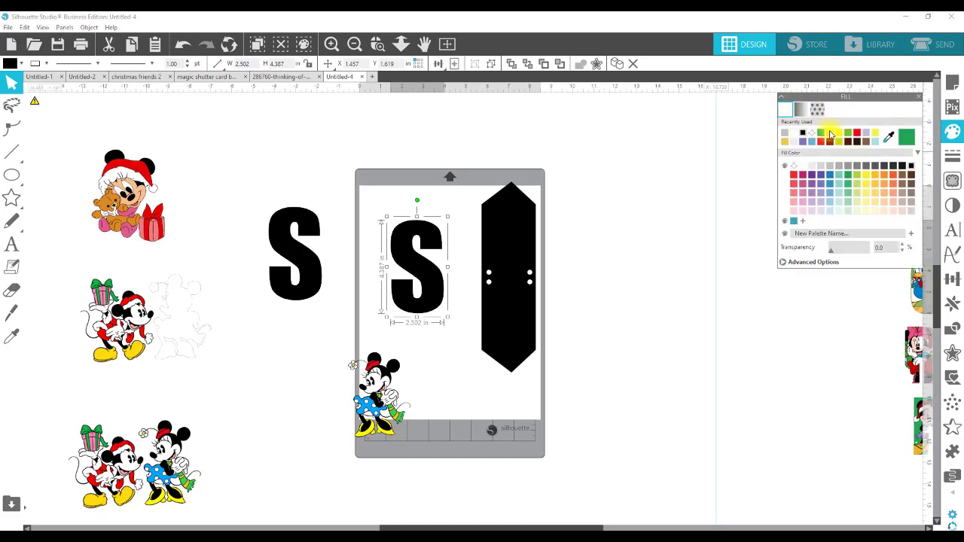
pyautogui.click(845, 135)
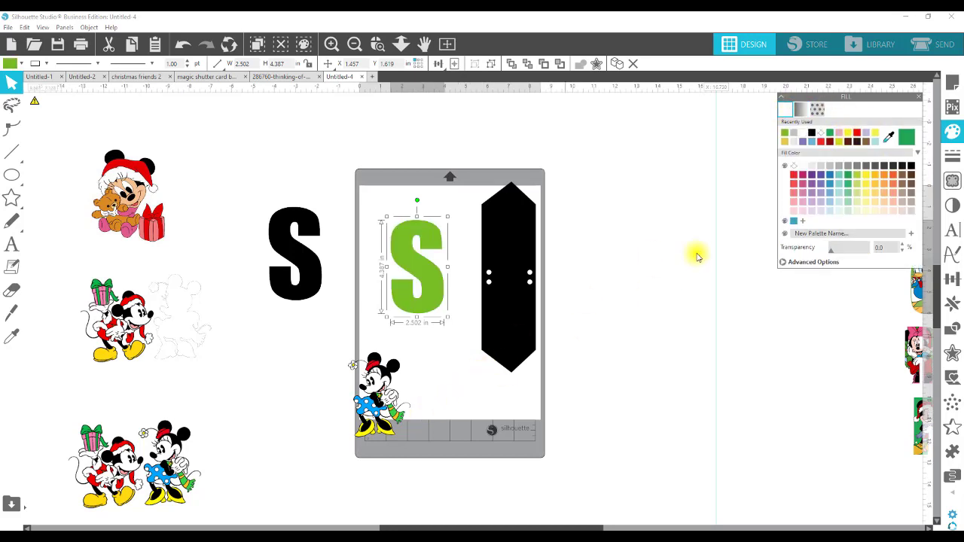
pyautogui.click(795, 177)
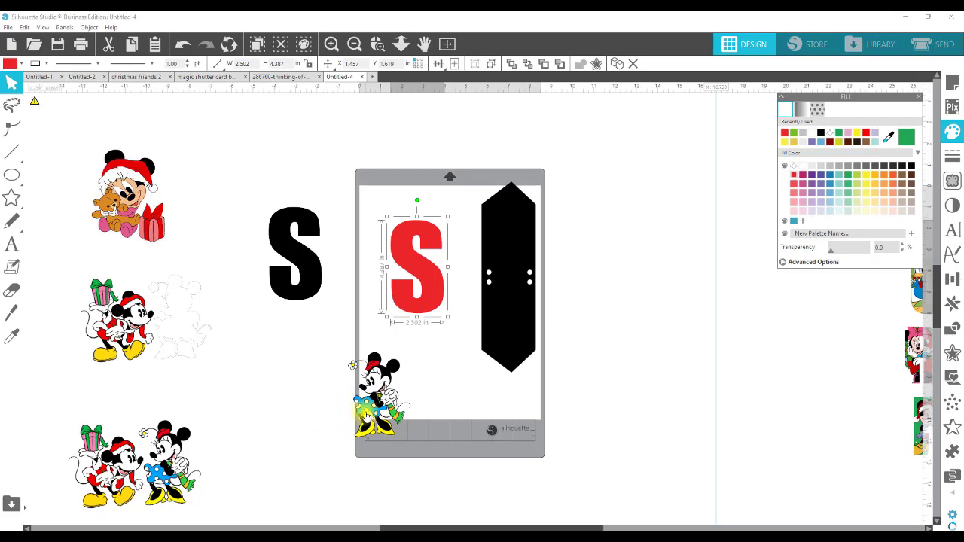
pyautogui.moveTo(368, 416)
pyautogui.mouseDown()
pyautogui.moveTo(418, 300)
pyautogui.moveTo(409, 290)
pyautogui.moveTo(365, 414)
pyautogui.mouseUp()
pyautogui.click(768, 189)
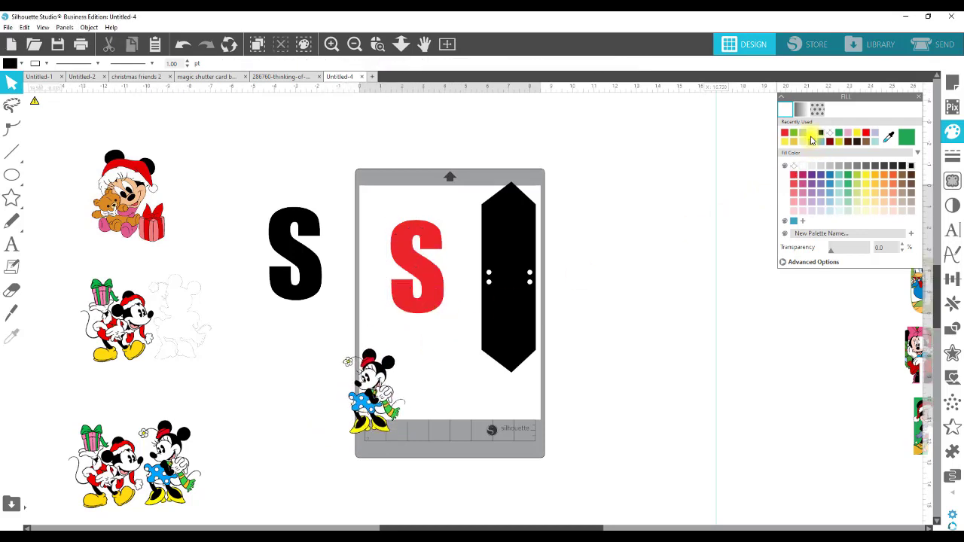
# Fill the letter S on the page with the preset black-to-lime-green gradient
pyautogui.click(804, 111)
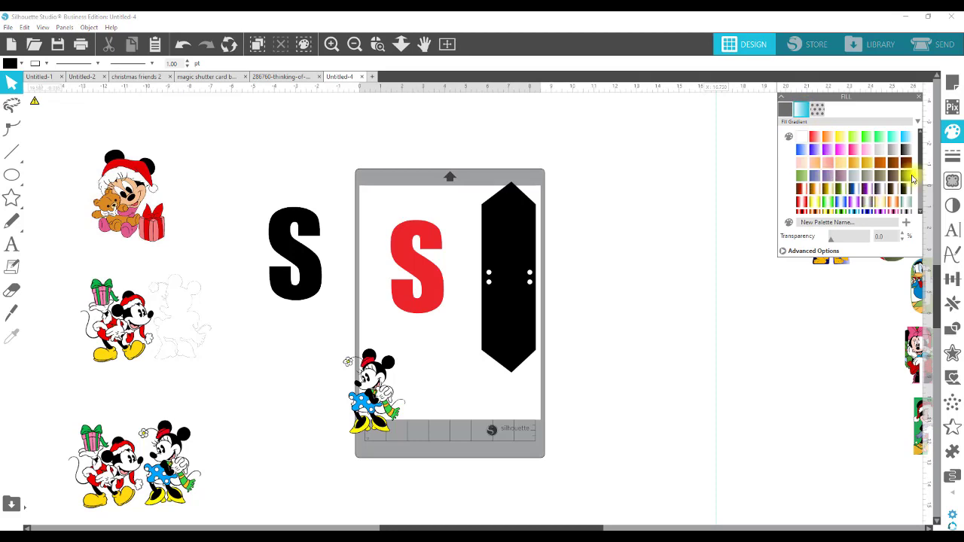
pyautogui.moveTo(925, 153); pyautogui.dragTo(924, 176)
pyautogui.scroll(-3, 915, 181)
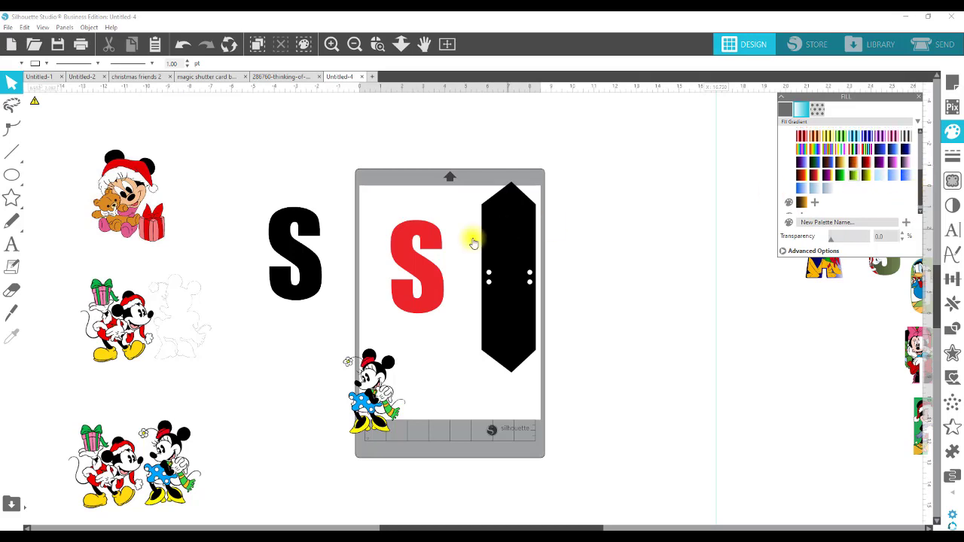
pyautogui.click(415, 260)
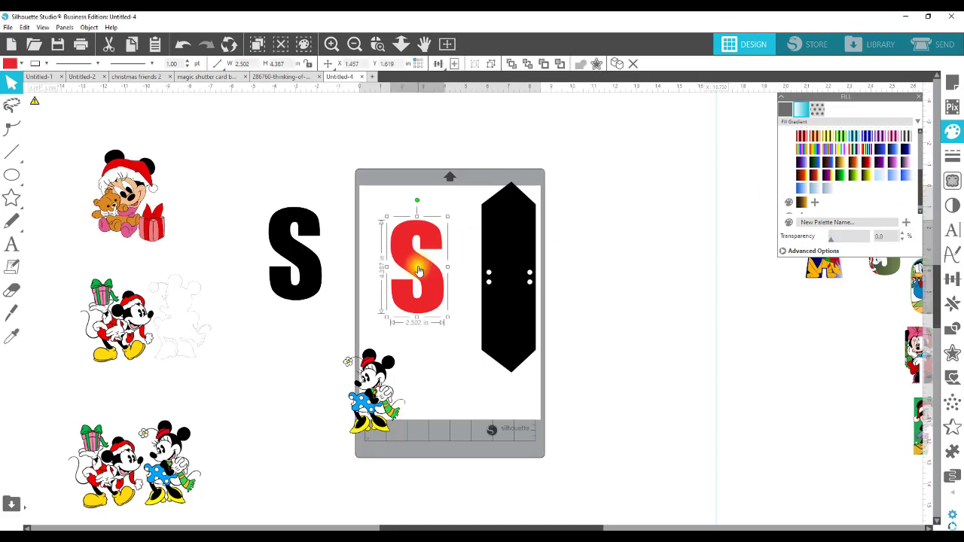
pyautogui.click(832, 176)
pyautogui.click(842, 176)
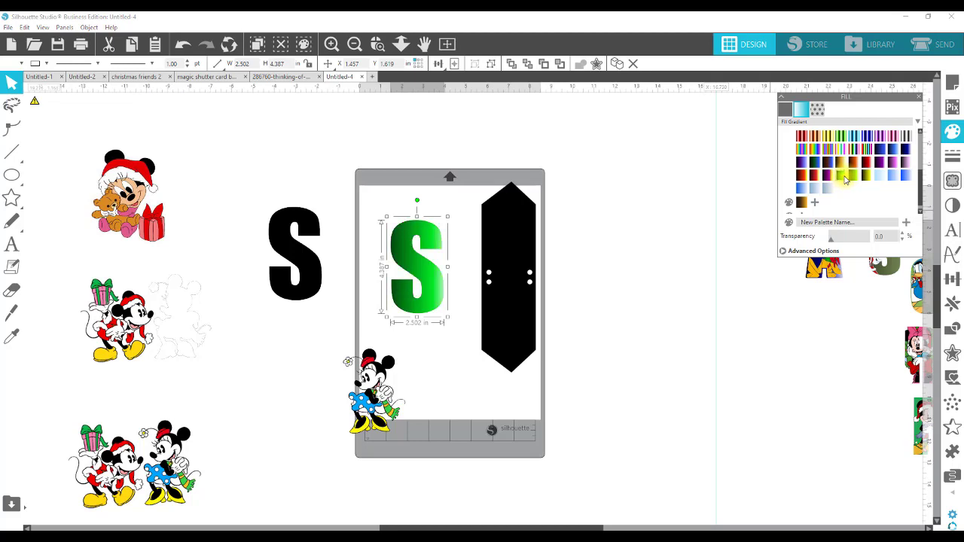
pyautogui.click(856, 178)
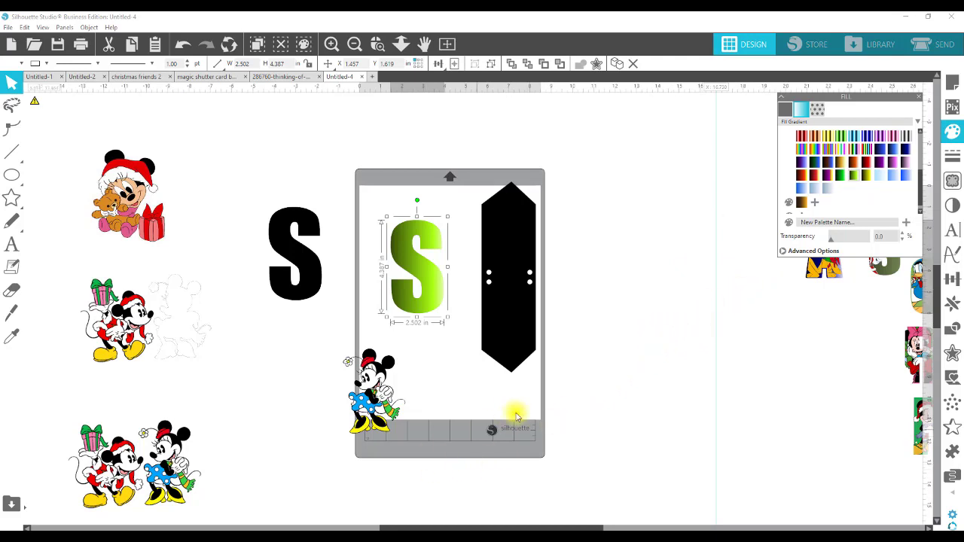
# Adjust the S's gradient with a dark green stop near the middle and the lime green stop at the light end
pyautogui.click(791, 255)
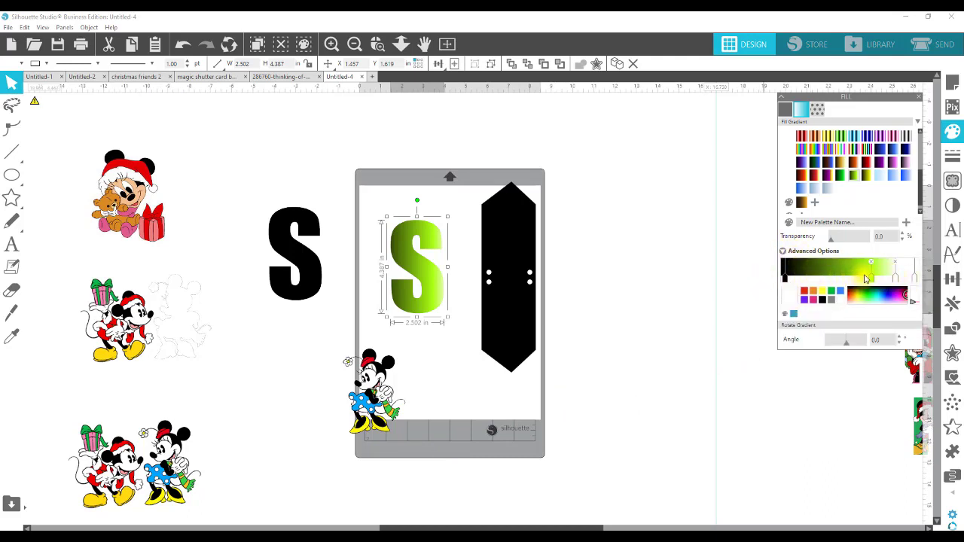
pyautogui.moveTo(788, 284); pyautogui.dragTo(909, 277)
pyautogui.click(821, 269)
pyautogui.click(910, 267)
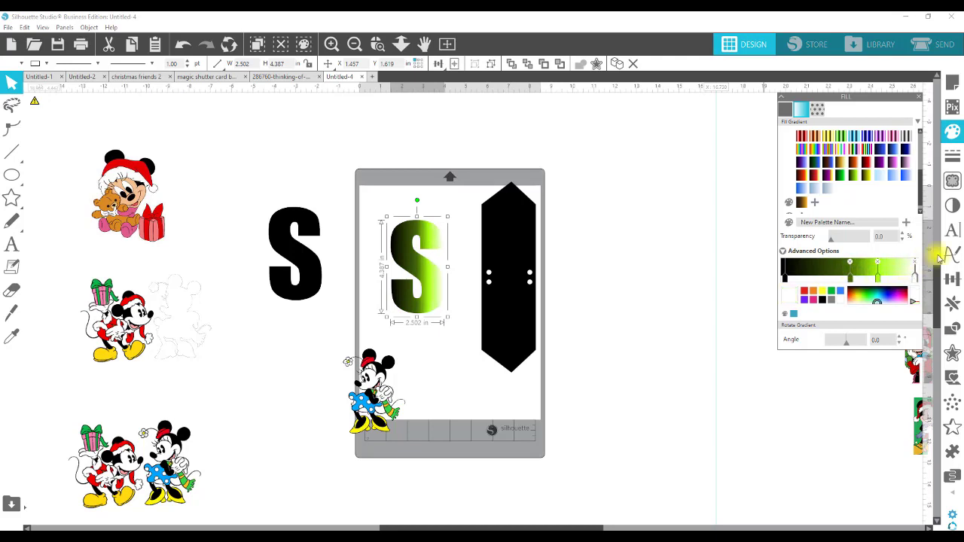
pyautogui.moveTo(877, 277); pyautogui.dragTo(919, 270)
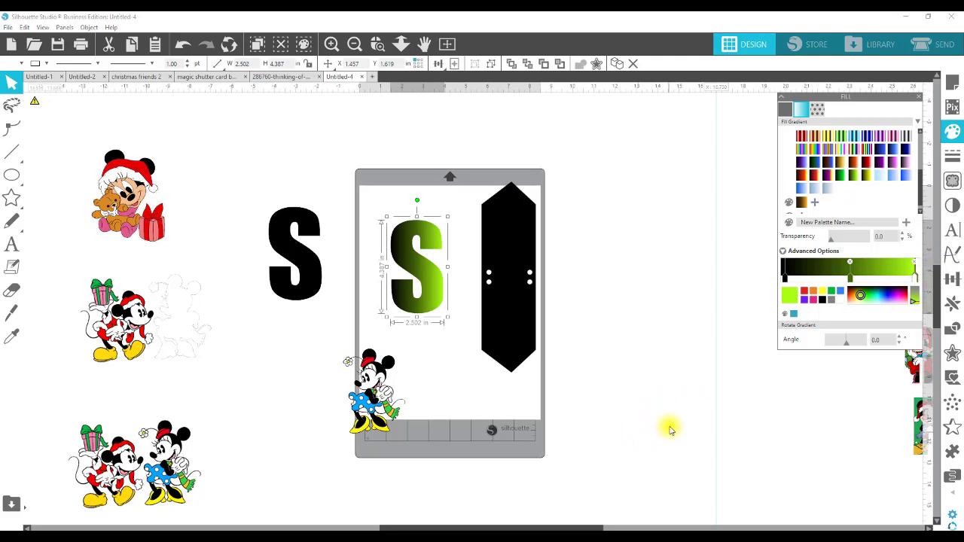
pyautogui.click(455, 376)
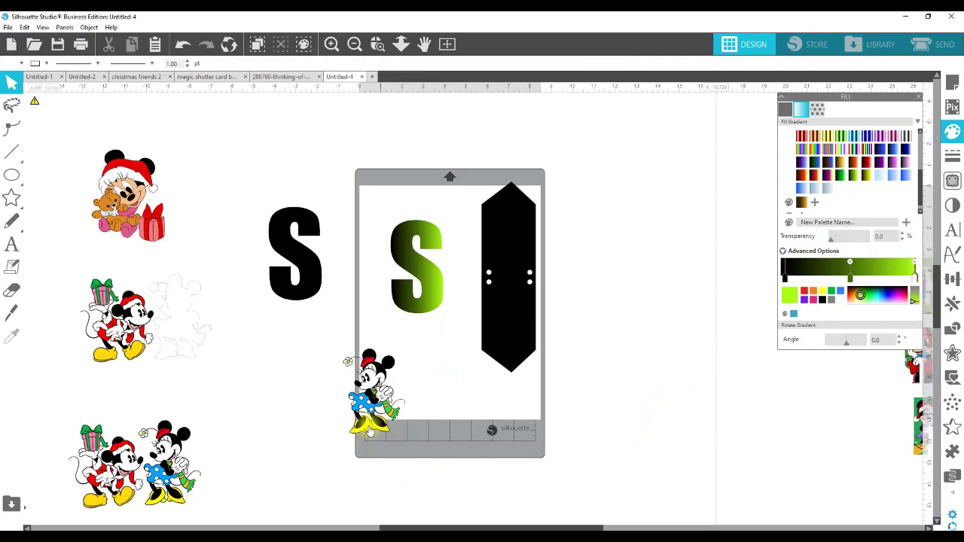
# Place the detached Minnie over the gradient S and enlarge her to about 3.44 by 4.69 inches
pyautogui.moveTo(369, 403); pyautogui.dragTo(417, 280)
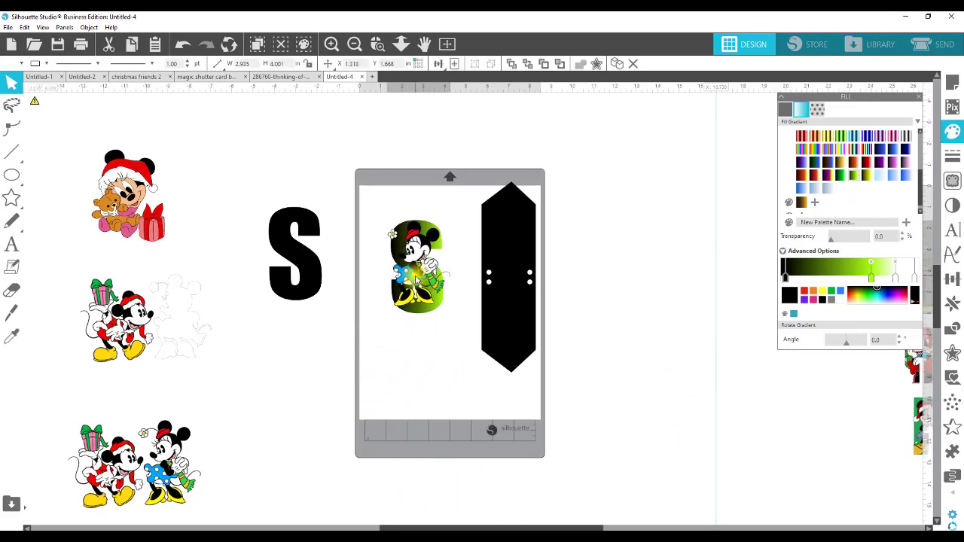
pyautogui.press('Escape')
pyautogui.moveTo(412, 270); pyautogui.dragTo(419, 292)
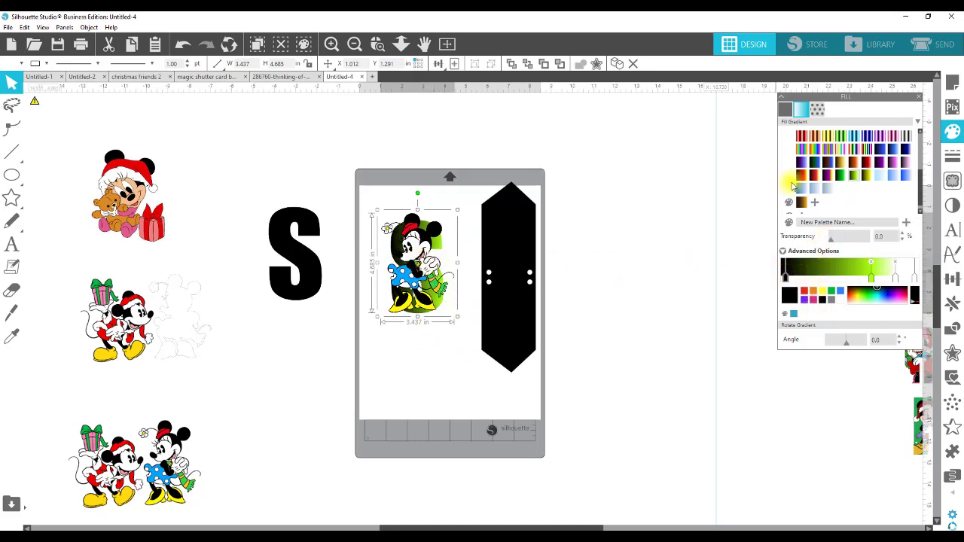
# Set the transparency of the Minnie image over the S to 62%
pyautogui.click(952, 137)
pyautogui.click(955, 135)
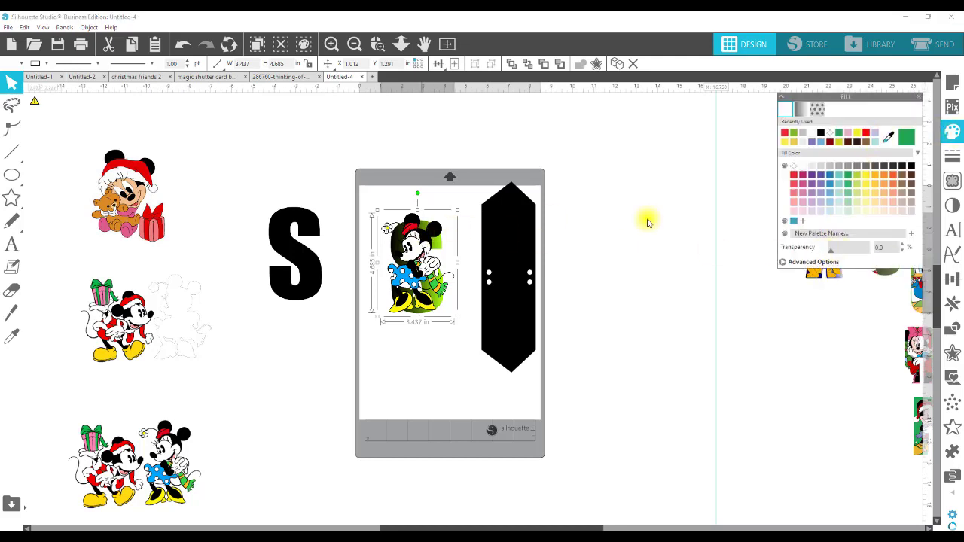
pyautogui.moveTo(834, 252); pyautogui.dragTo(855, 248)
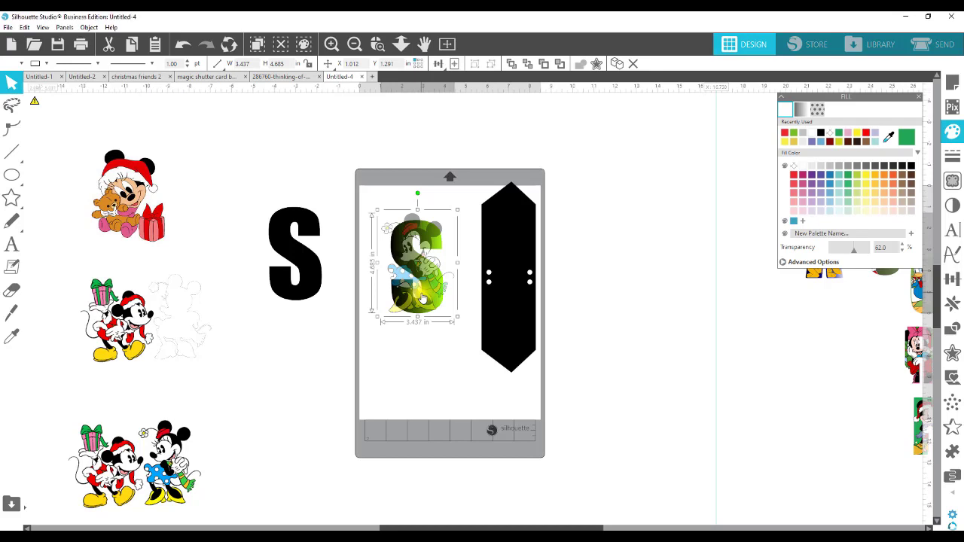
# Reposition the Minnie image so it fits over the gradient S, and set its transparency back to 0%
pyautogui.moveTo(423, 298); pyautogui.dragTo(430, 293)
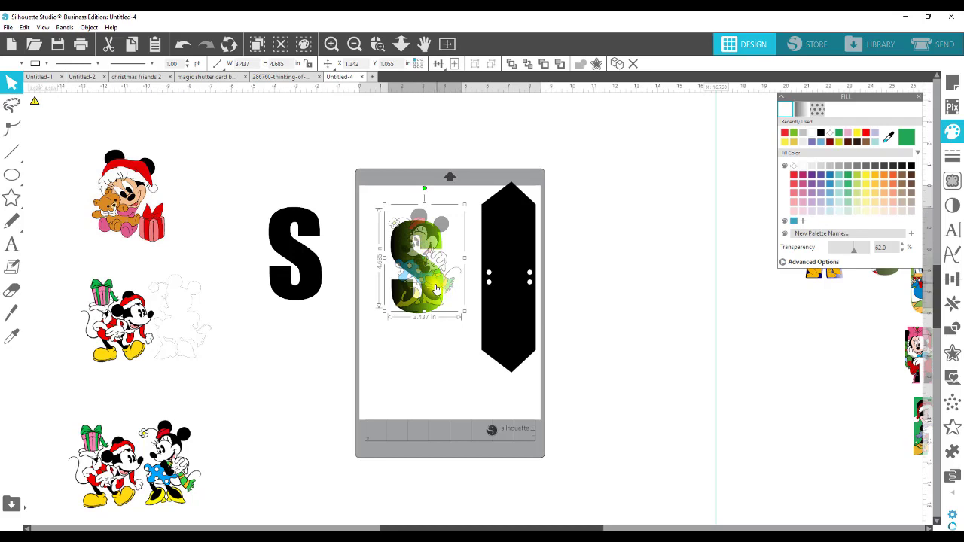
pyautogui.moveTo(426, 278); pyautogui.dragTo(419, 279)
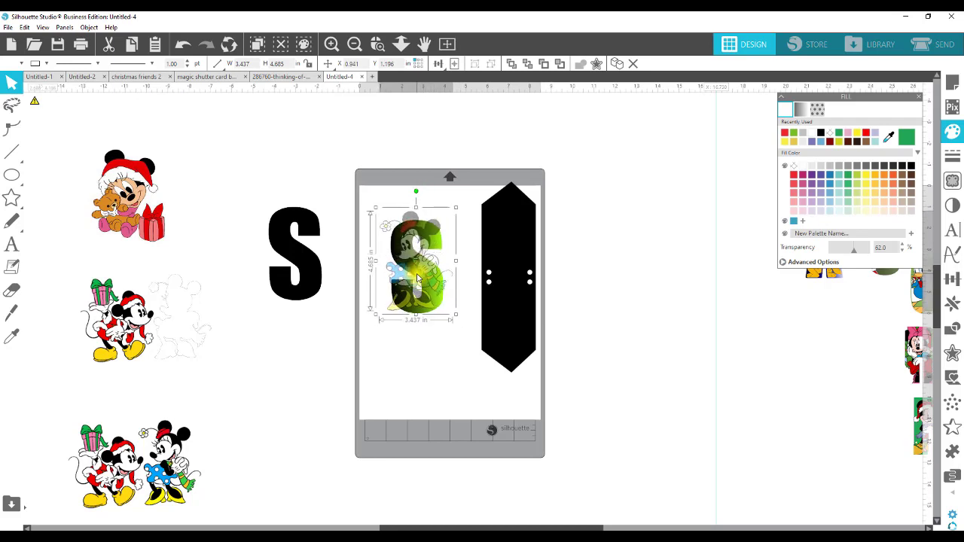
pyautogui.click(441, 351)
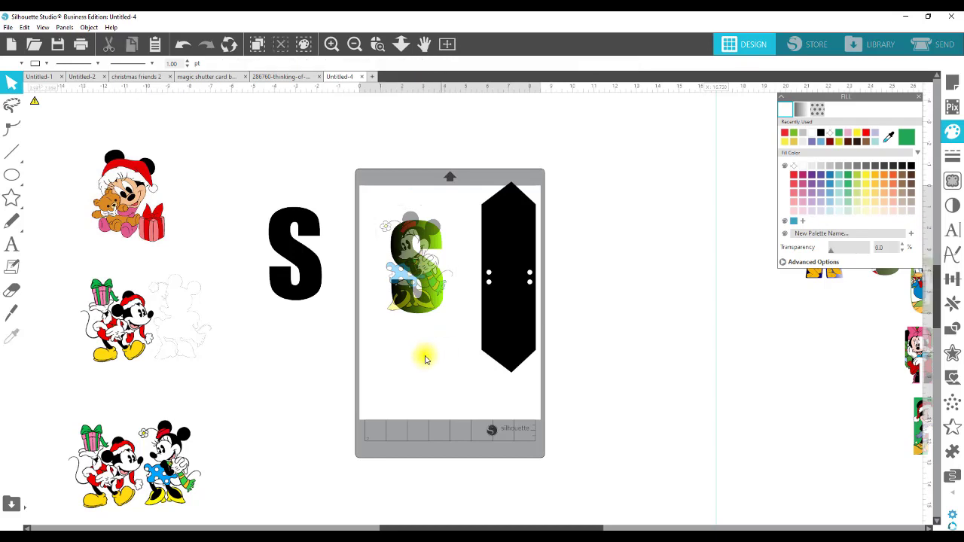
pyautogui.click(830, 256)
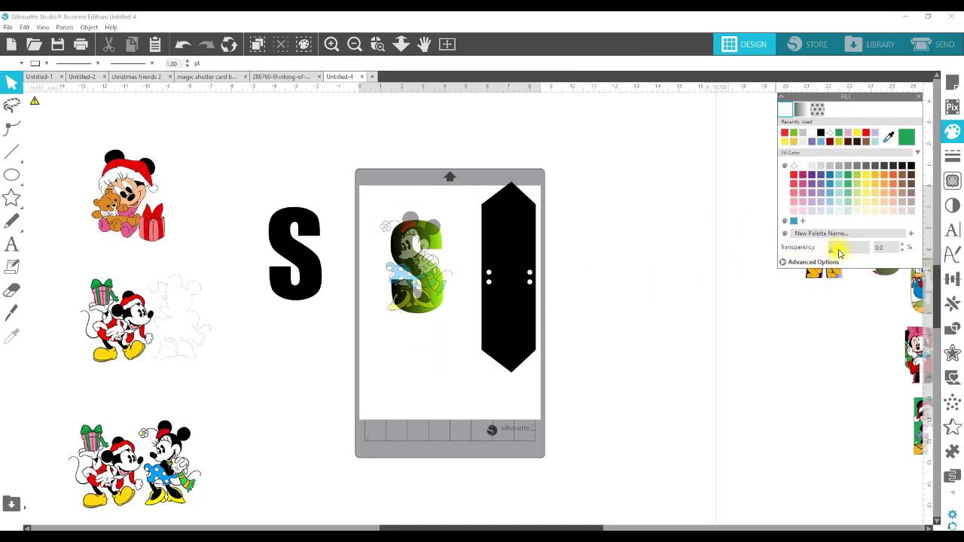
pyautogui.click(412, 250)
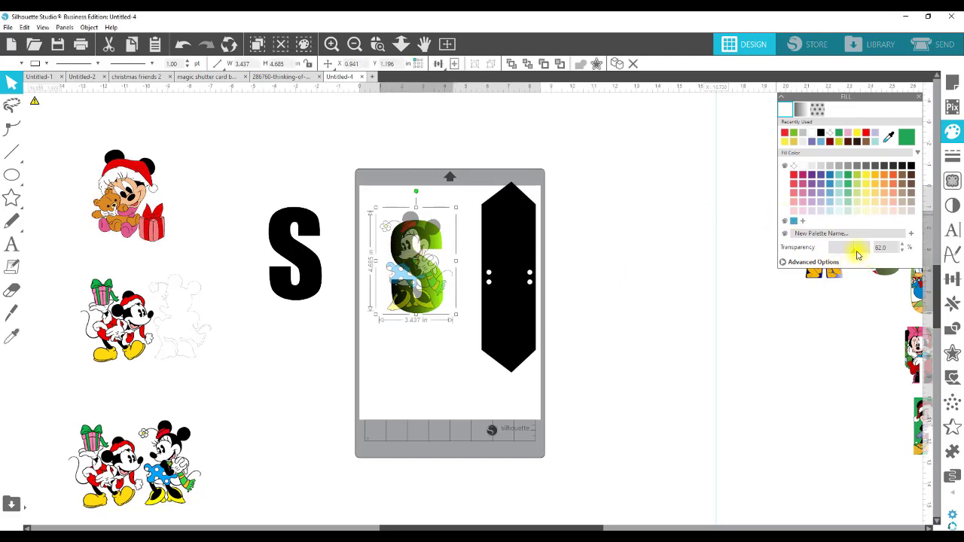
pyautogui.moveTo(856, 253); pyautogui.dragTo(755, 249)
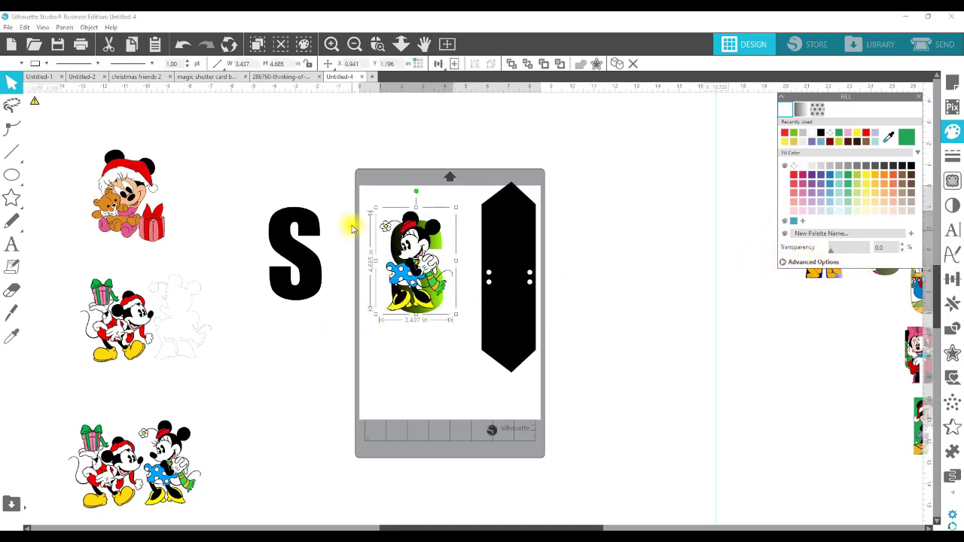
# Crop the Minnie image to the shape of the gradient S beneath it
pyautogui.moveTo(387, 194); pyautogui.dragTo(445, 342)
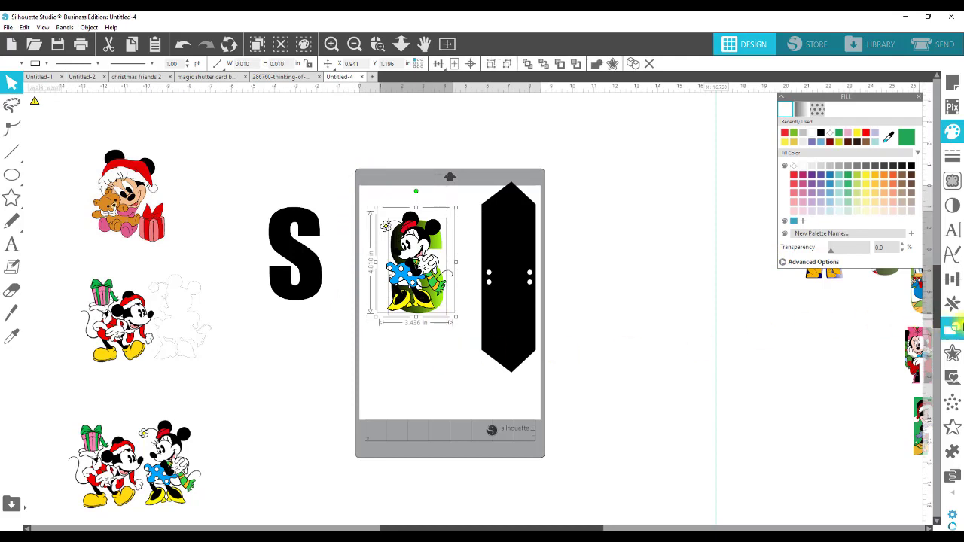
pyautogui.click(954, 330)
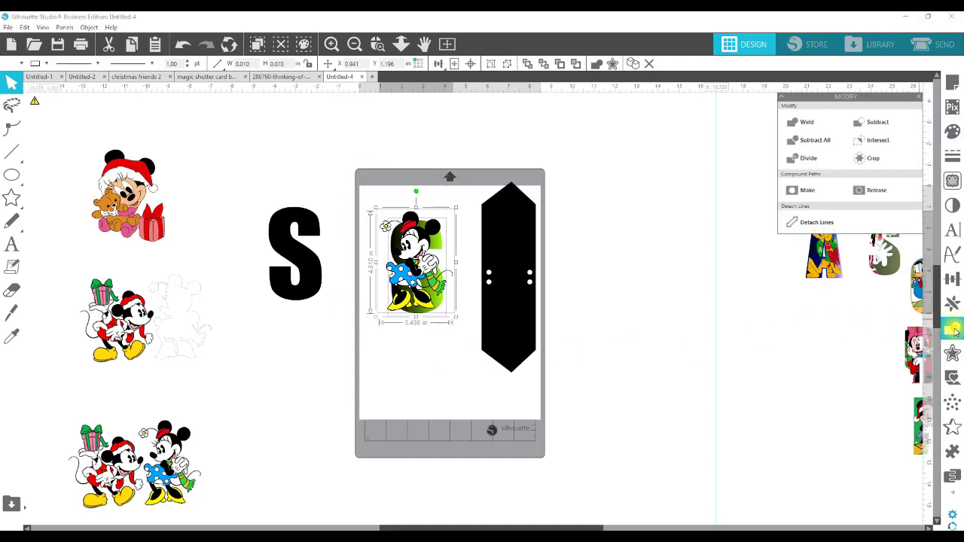
pyautogui.click(888, 160)
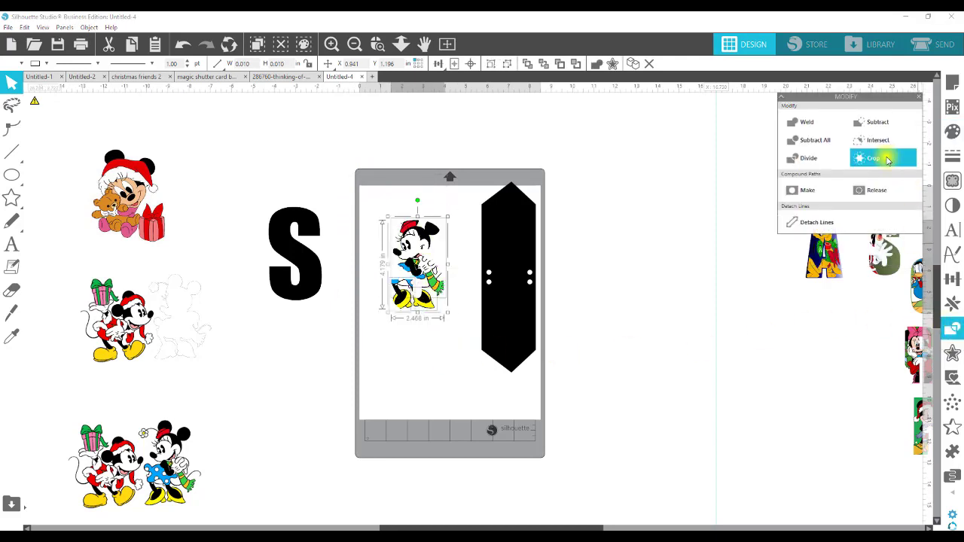
pyautogui.click(646, 158)
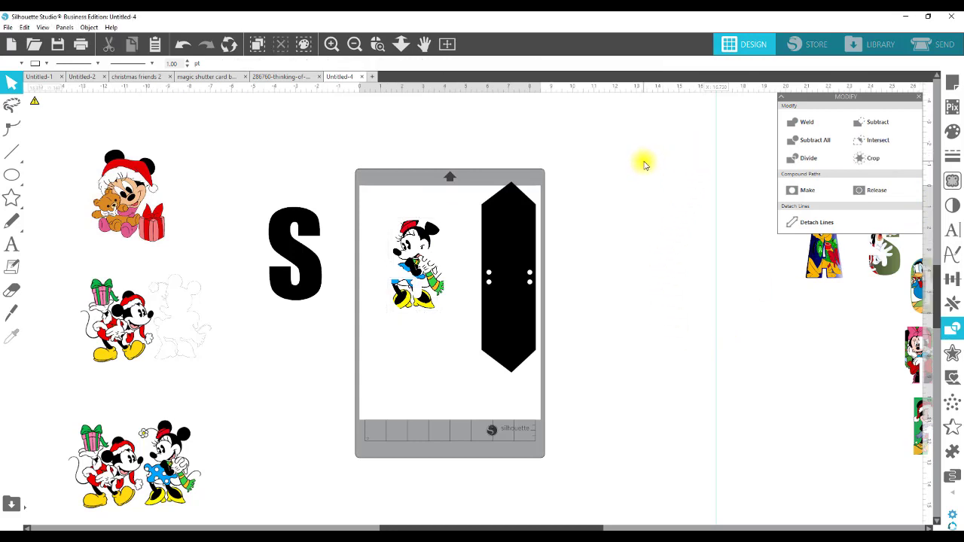
# Fill the spare black S beside the page with the preset light green gradient
pyautogui.click(315, 262)
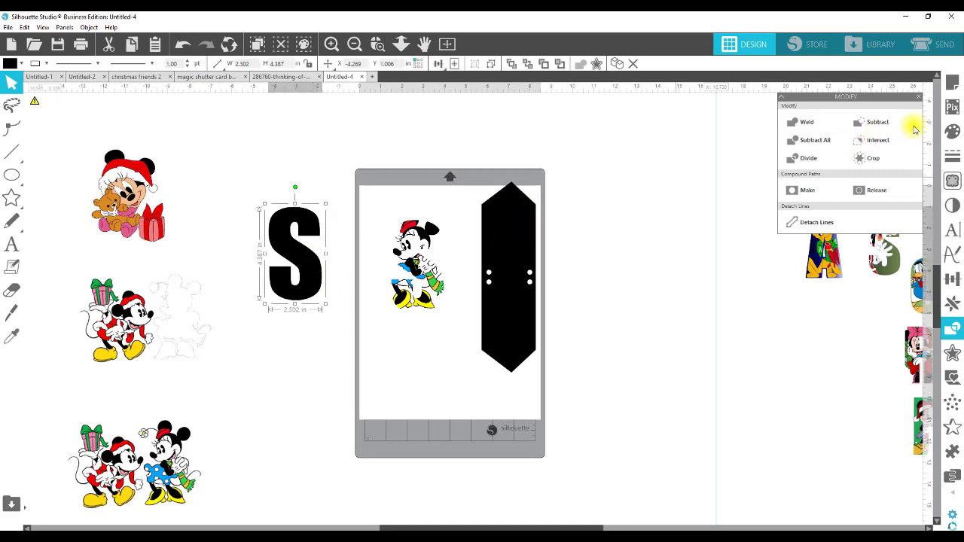
pyautogui.click(953, 133)
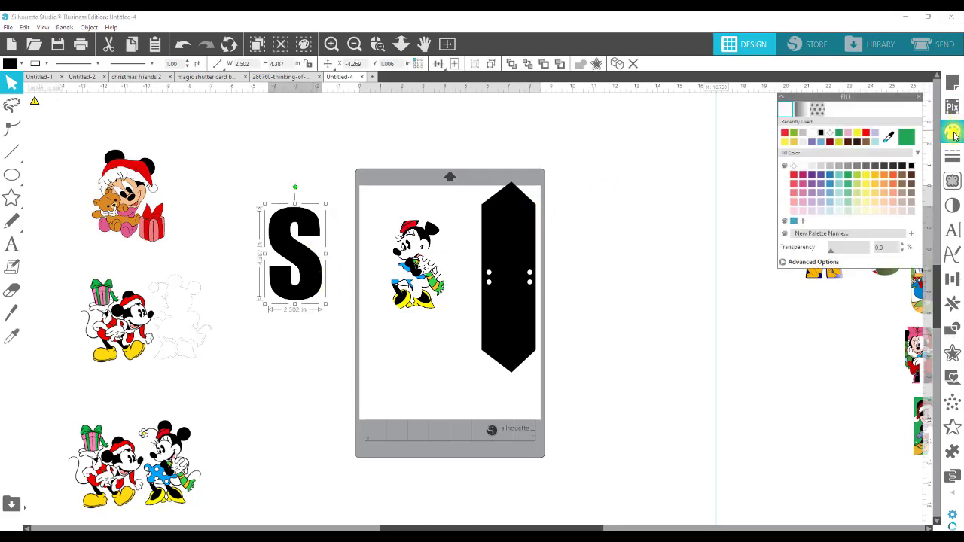
pyautogui.click(802, 111)
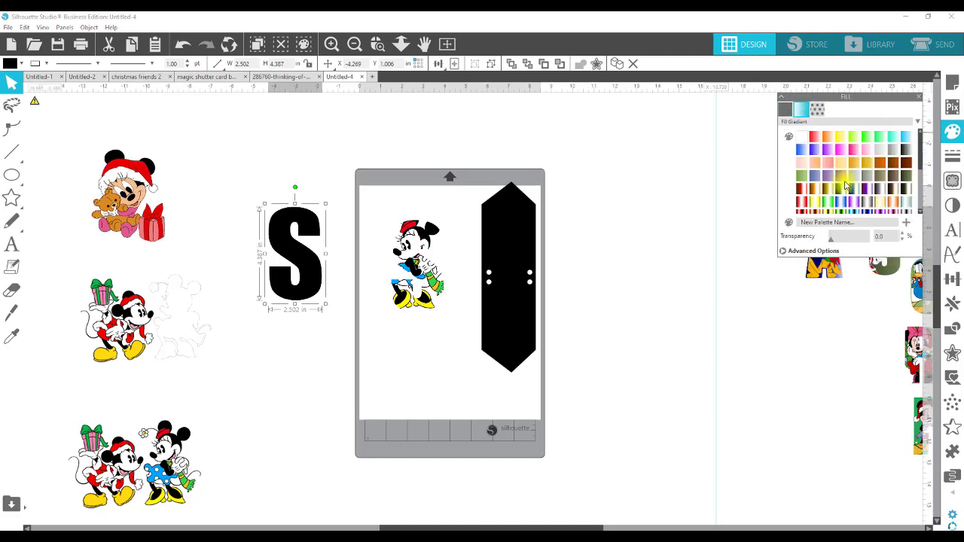
pyautogui.click(907, 177)
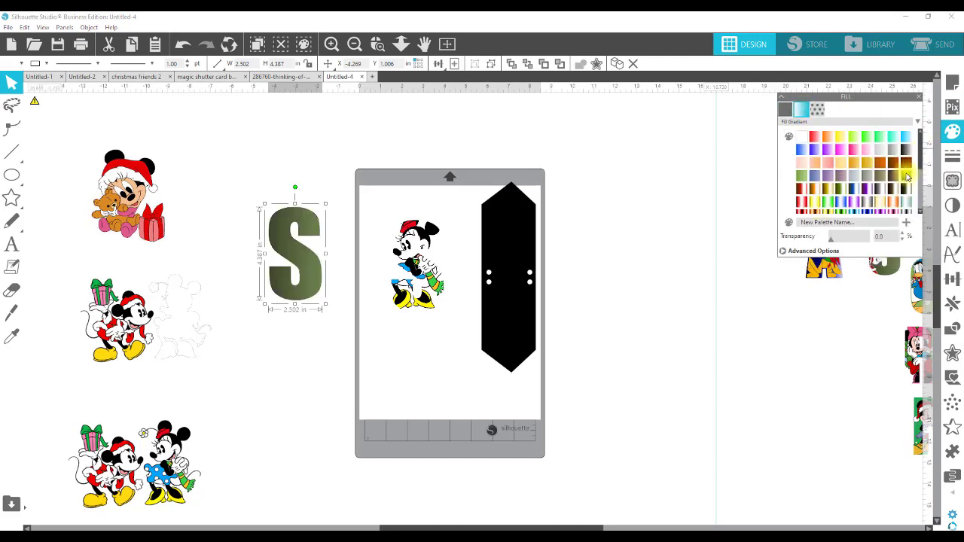
pyautogui.scroll(-3, 921, 160)
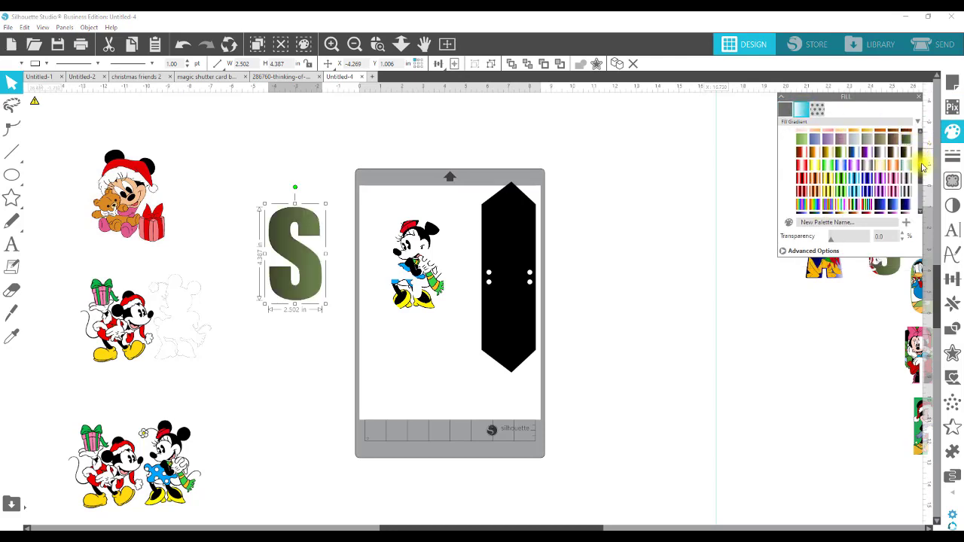
pyautogui.click(807, 140)
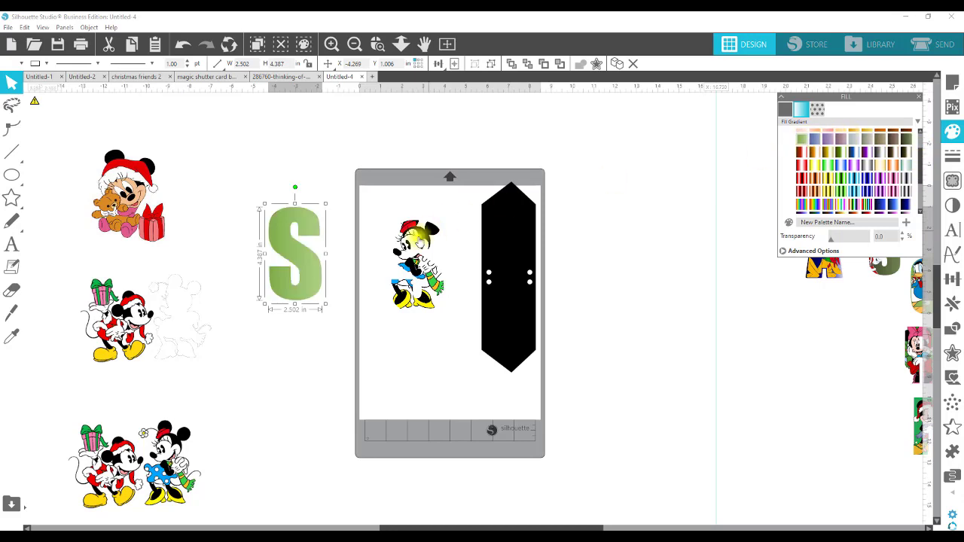
# Try the green gradient S behind the cropped Minnie pieces, and set it beside them
pyautogui.moveTo(308, 284); pyautogui.dragTo(431, 297)
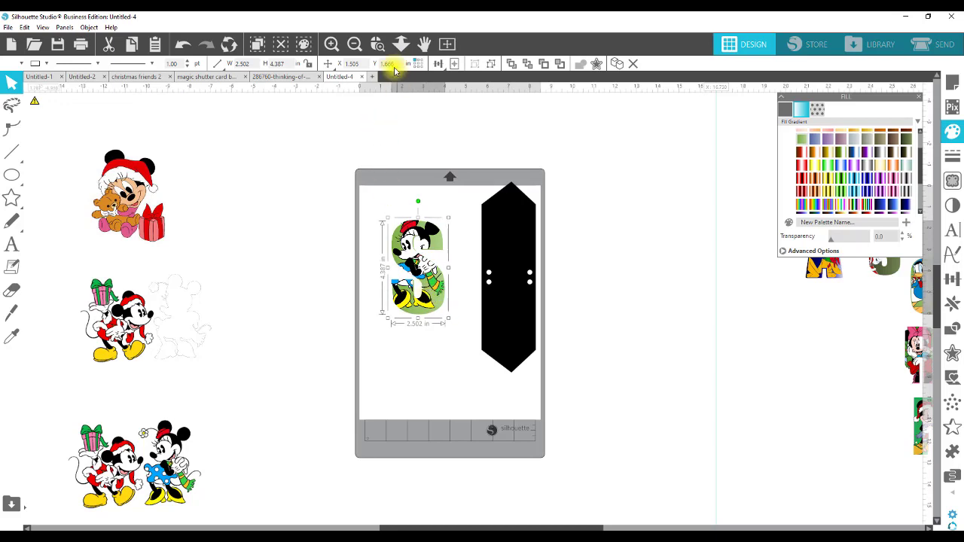
pyautogui.click(378, 45)
pyautogui.moveTo(359, 187); pyautogui.dragTo(604, 400)
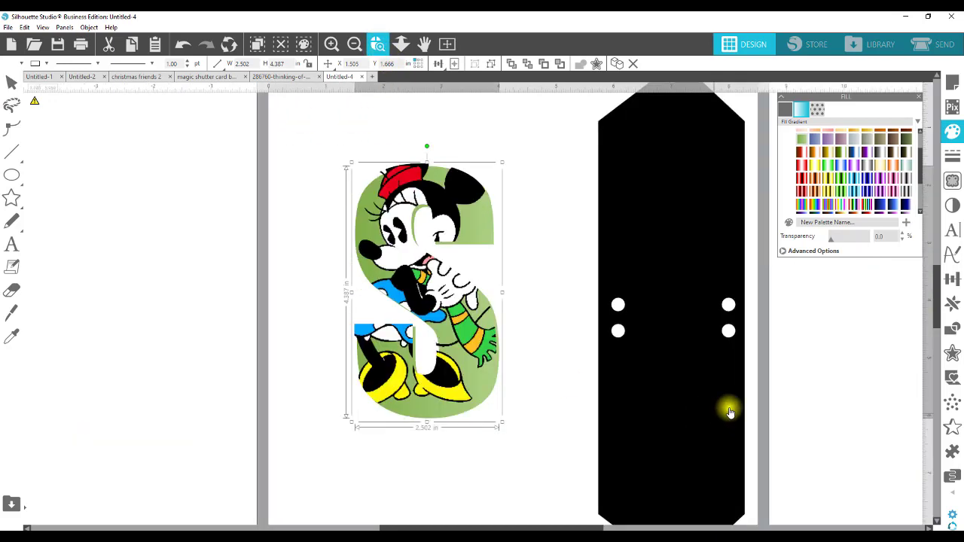
pyautogui.click(520, 238)
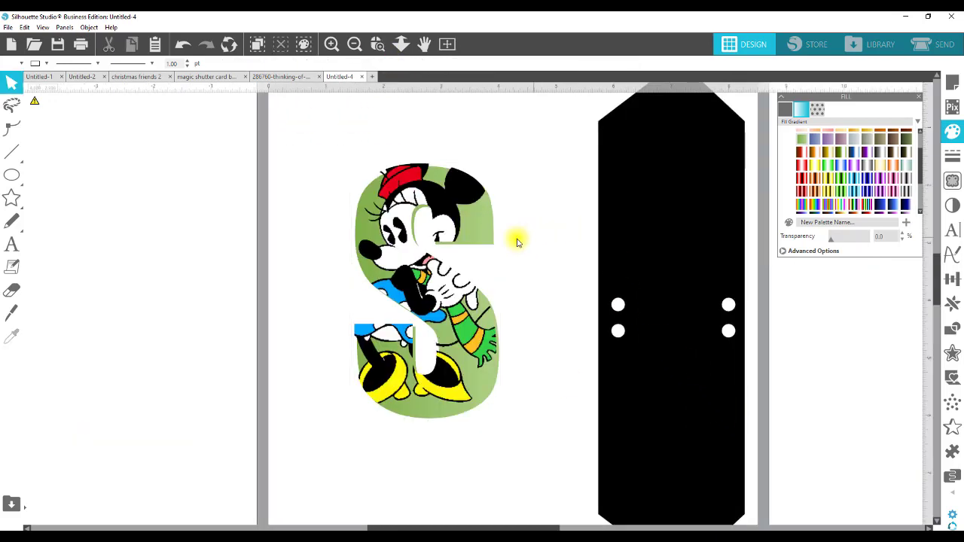
pyautogui.moveTo(486, 232); pyautogui.dragTo(319, 194)
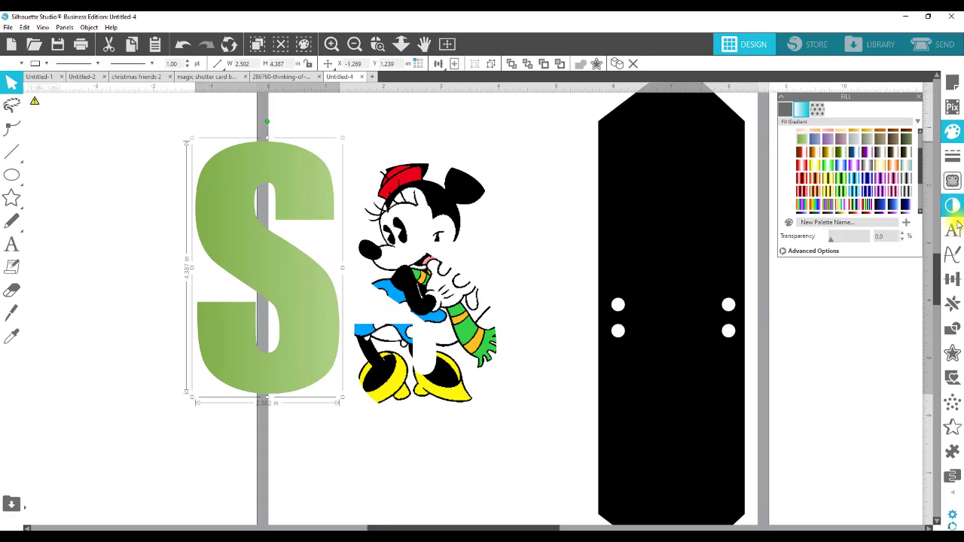
# Add an offset with rounded corners around the green S at a distance of 0.050 in
pyautogui.click(947, 354)
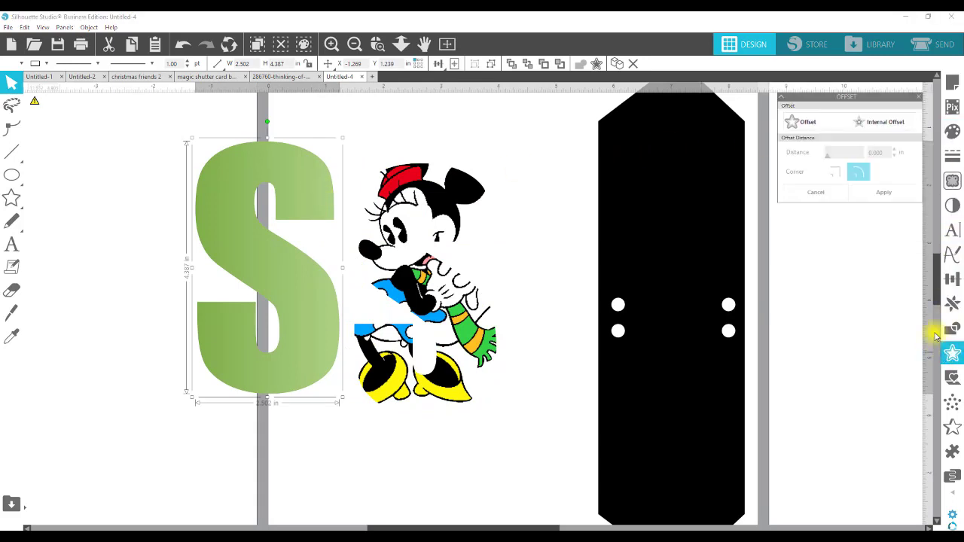
pyautogui.click(807, 128)
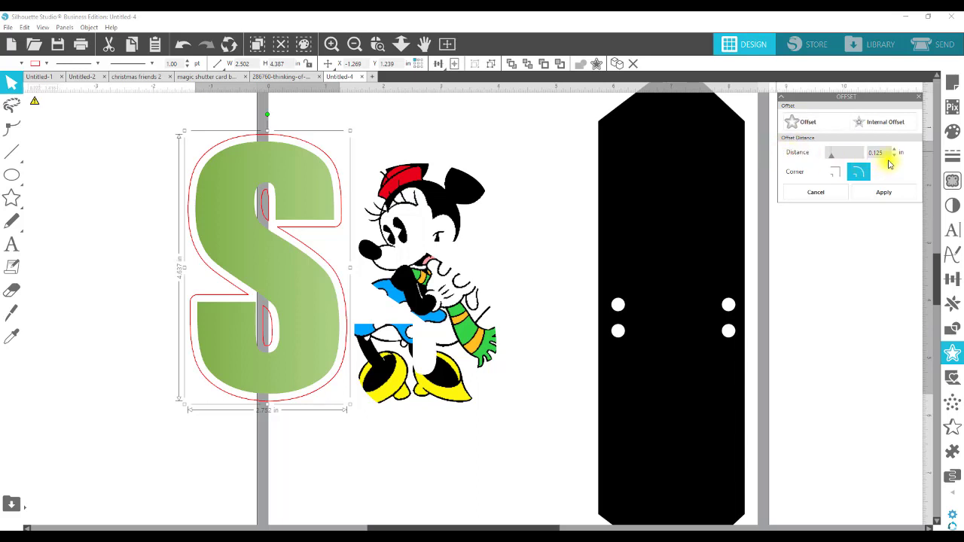
pyautogui.click(897, 159)
pyautogui.click(896, 159)
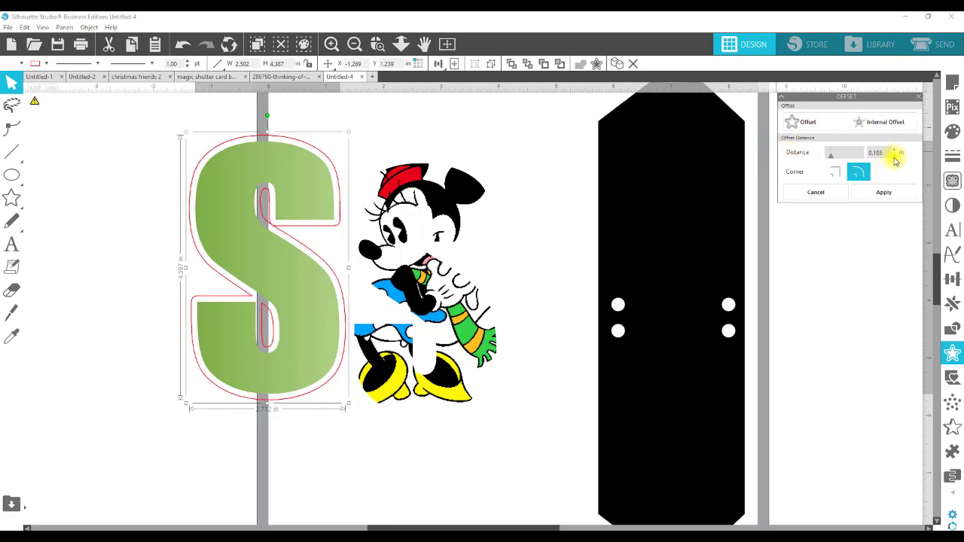
pyautogui.click(897, 159)
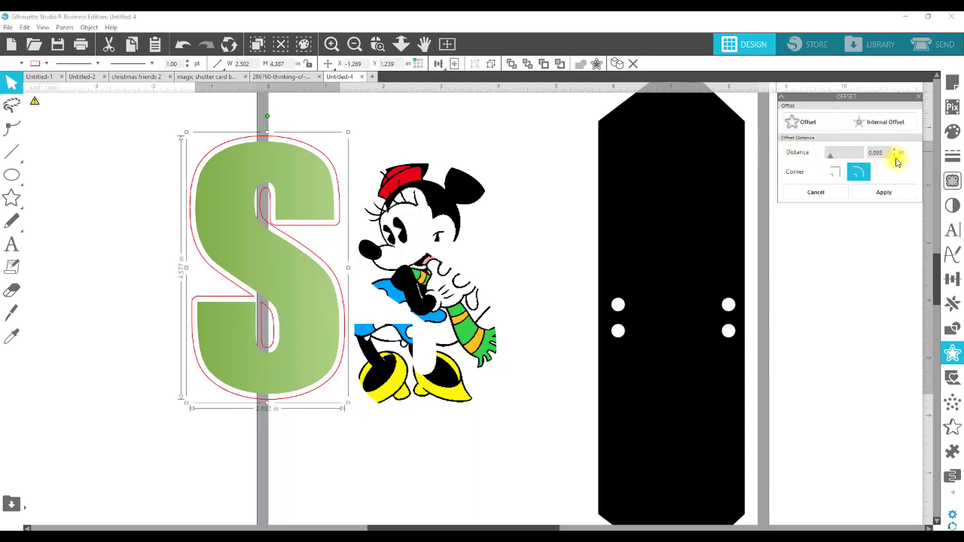
pyautogui.click(896, 159)
pyautogui.click(897, 159)
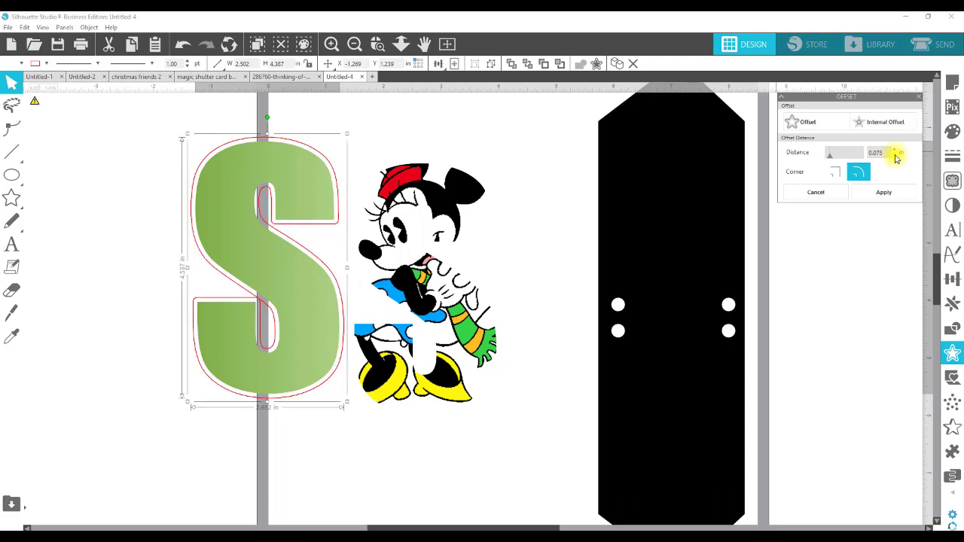
pyautogui.click(896, 159)
pyautogui.click(896, 159)
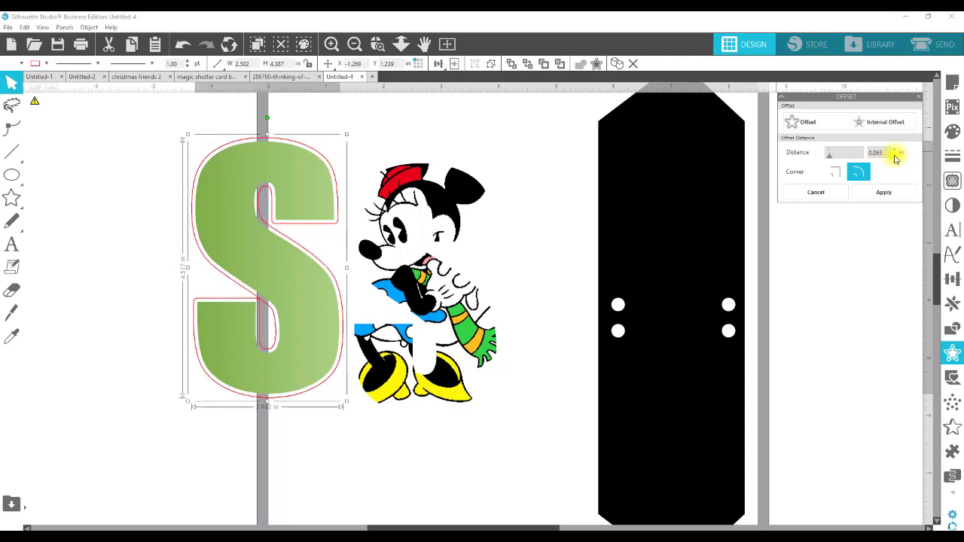
pyautogui.click(897, 159)
pyautogui.click(896, 159)
pyautogui.click(897, 159)
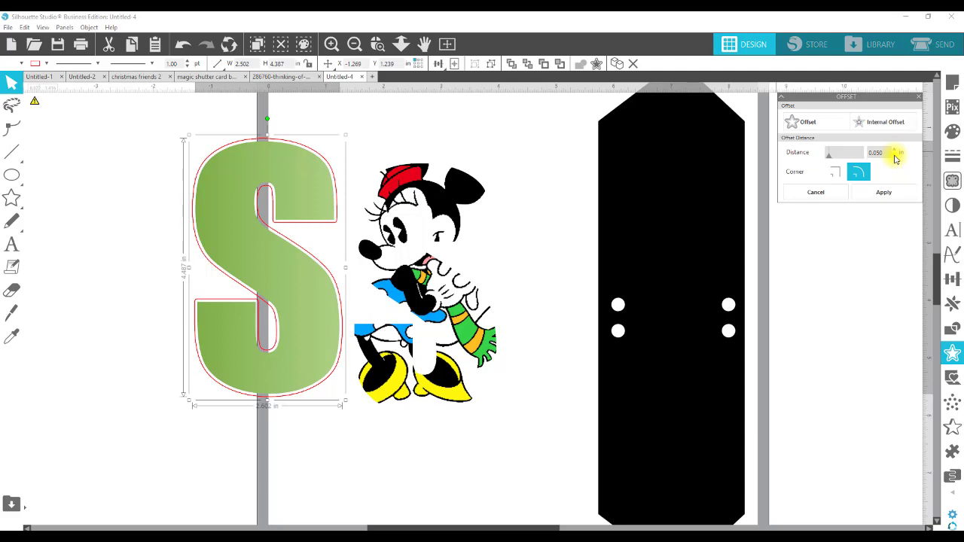
# Fill the S's offset with white and make its outline transparent
pyautogui.click(7, 65)
pyautogui.click(40, 80)
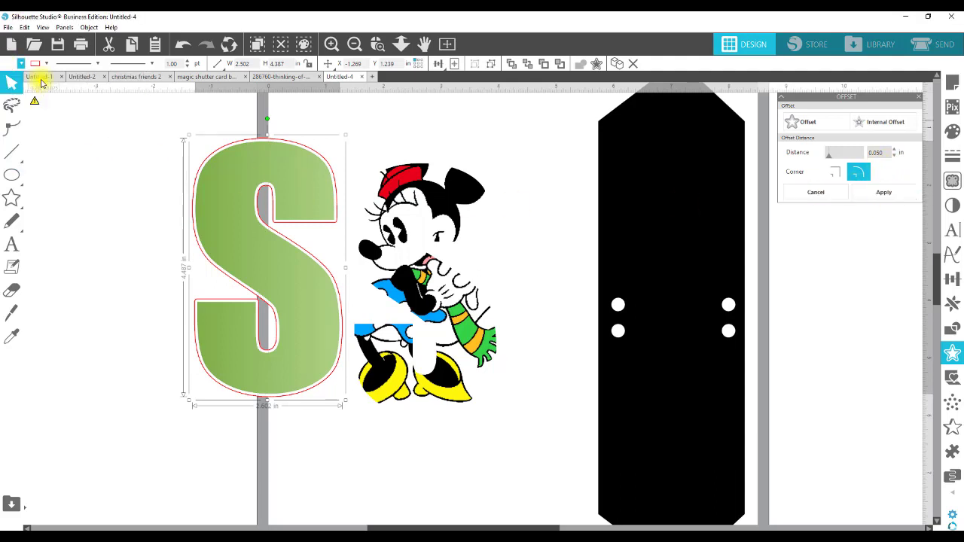
pyautogui.click(38, 65)
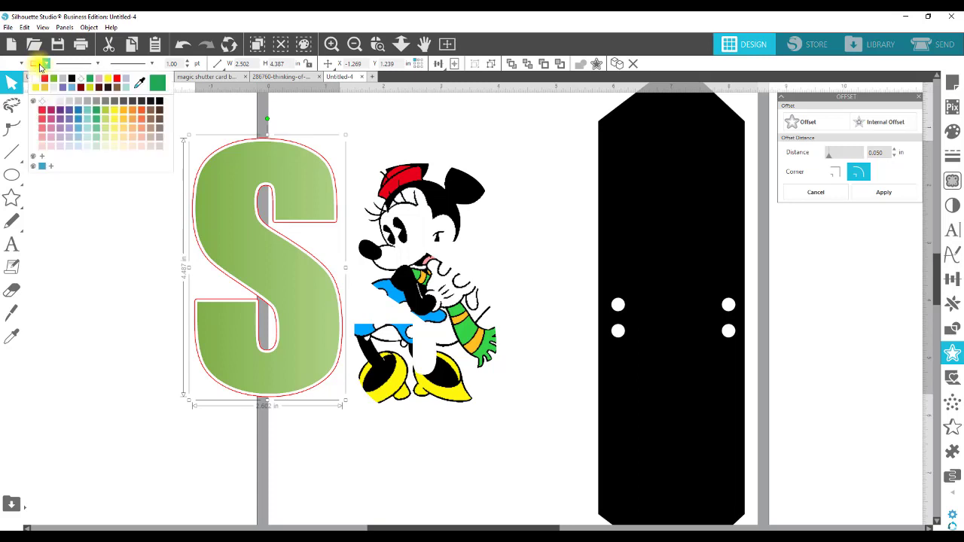
pyautogui.click(82, 81)
# Group the green S with its white offset
pyautogui.moveTo(135, 119); pyautogui.dragTo(242, 202)
pyautogui.rightClick(244, 209)
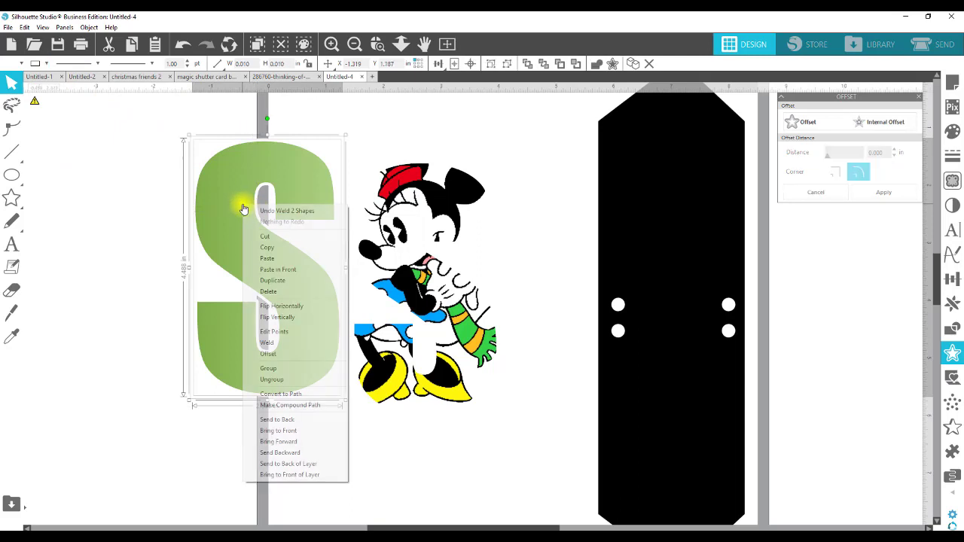
pyautogui.click(285, 368)
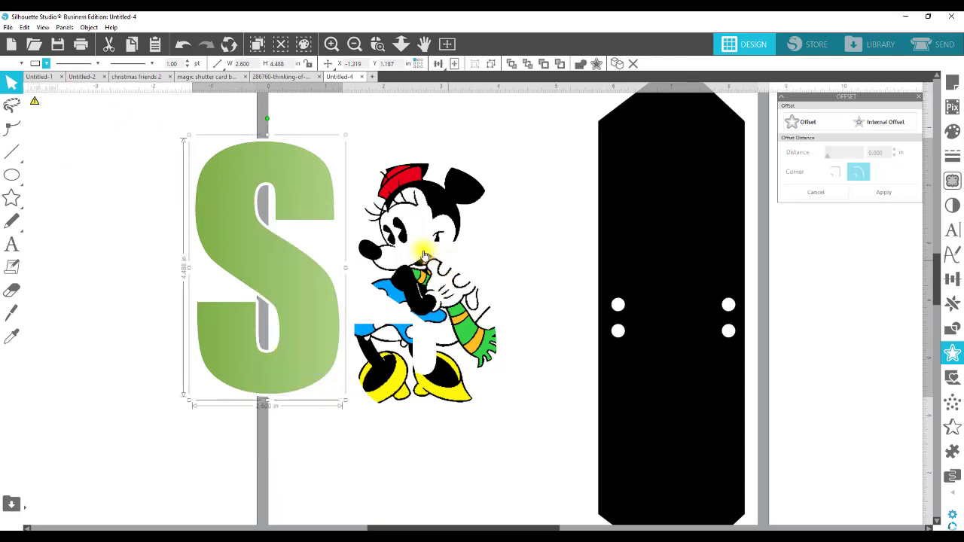
# Move the grouped S farther from Minnie, and group all the cropped Minnie pieces together
pyautogui.moveTo(400, 232); pyautogui.dragTo(309, 242)
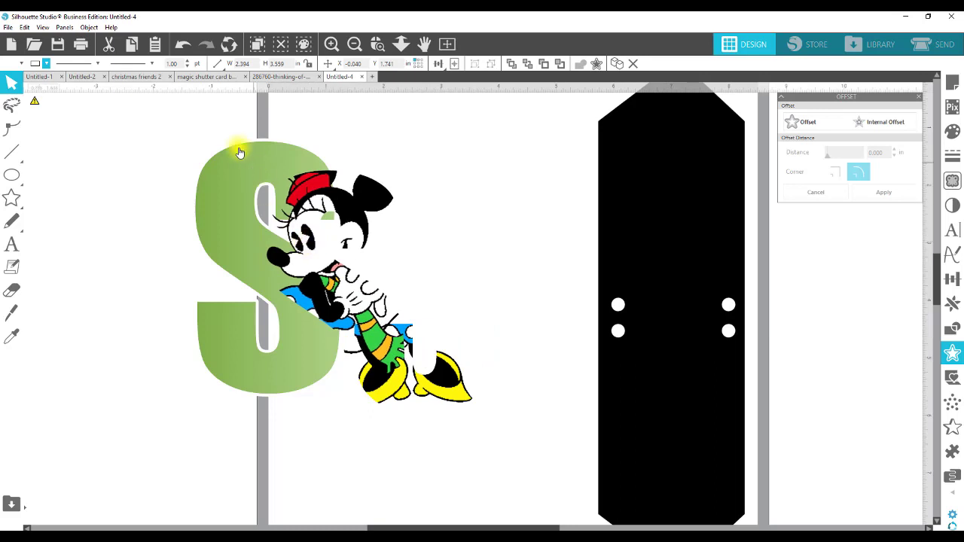
pyautogui.click(183, 44)
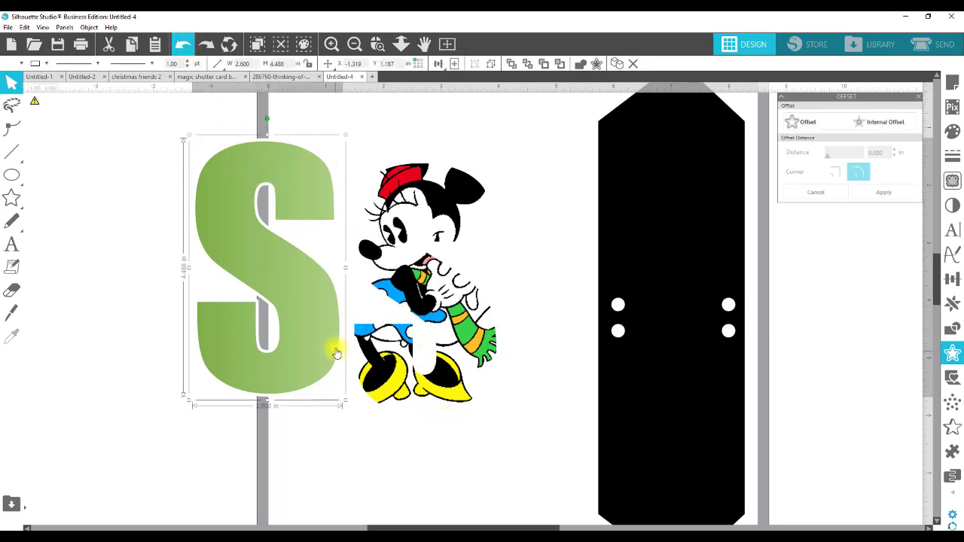
pyautogui.moveTo(333, 349); pyautogui.dragTo(267, 358)
pyautogui.moveTo(520, 463); pyautogui.dragTo(375, 184)
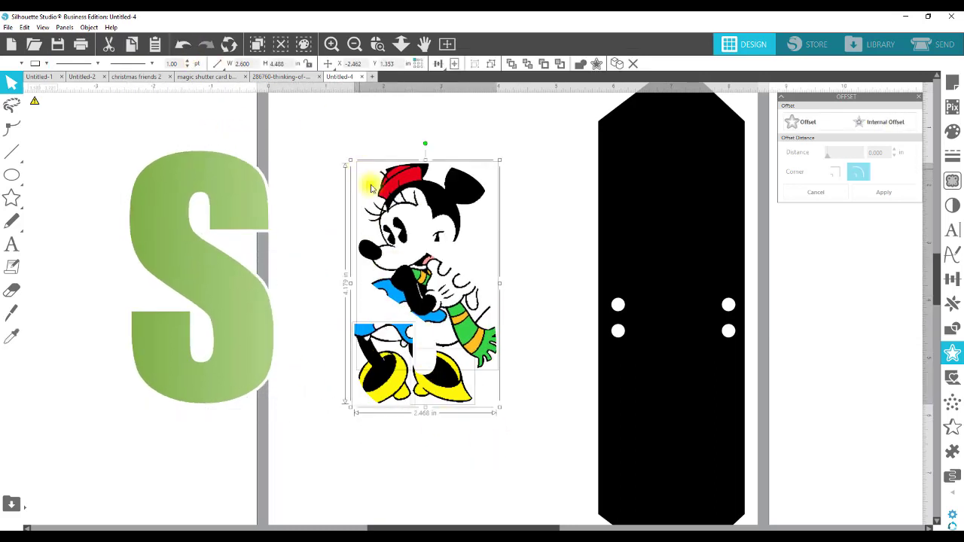
pyautogui.rightClick(427, 249)
pyautogui.click(460, 412)
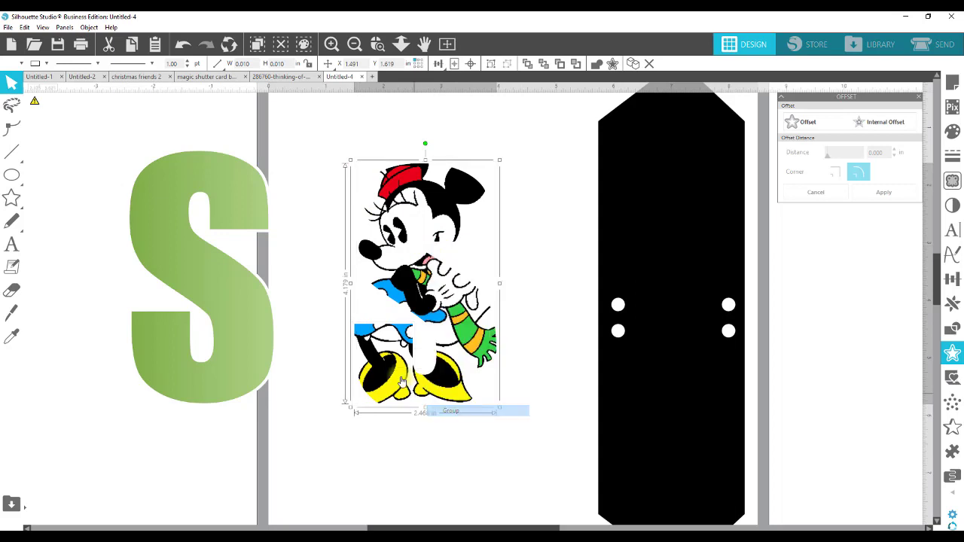
# Move the grouped green S behind the cropped Minnie pieces and nudge Minnie into alignment with the letter
pyautogui.moveTo(258, 355); pyautogui.dragTo(484, 375)
pyautogui.click(394, 380)
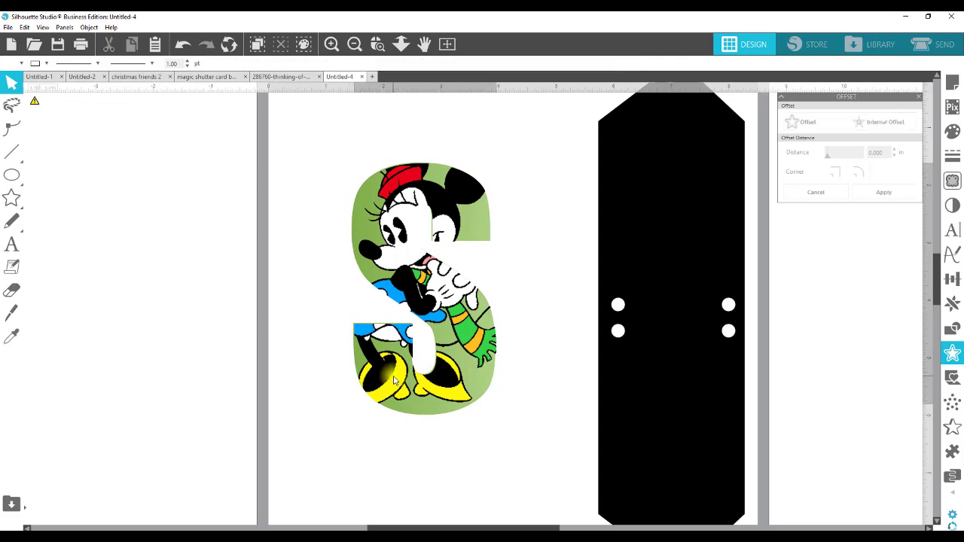
pyautogui.moveTo(396, 386); pyautogui.dragTo(397, 388)
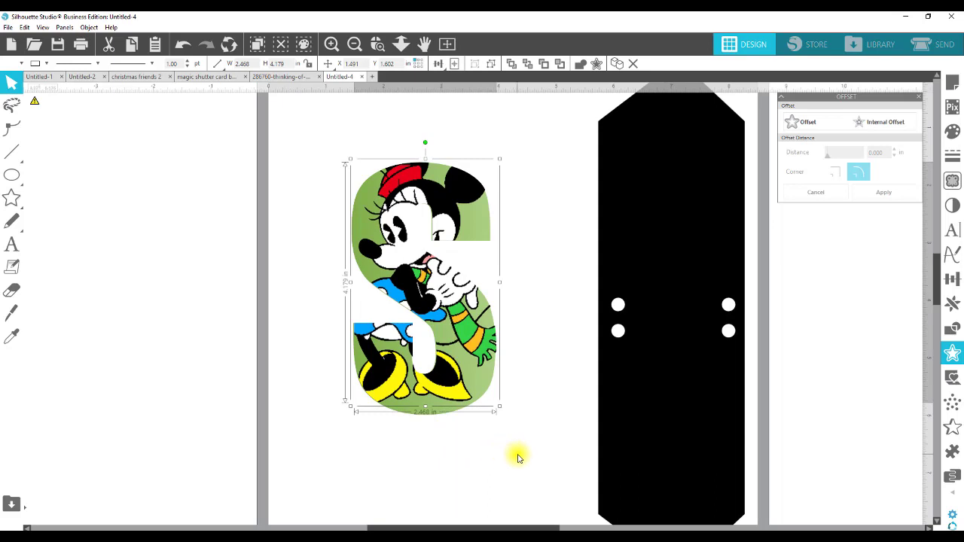
# Group the green S with the Minnie pieces and reposition the combined letter beside the black panel
pyautogui.moveTo(522, 450); pyautogui.dragTo(271, 112)
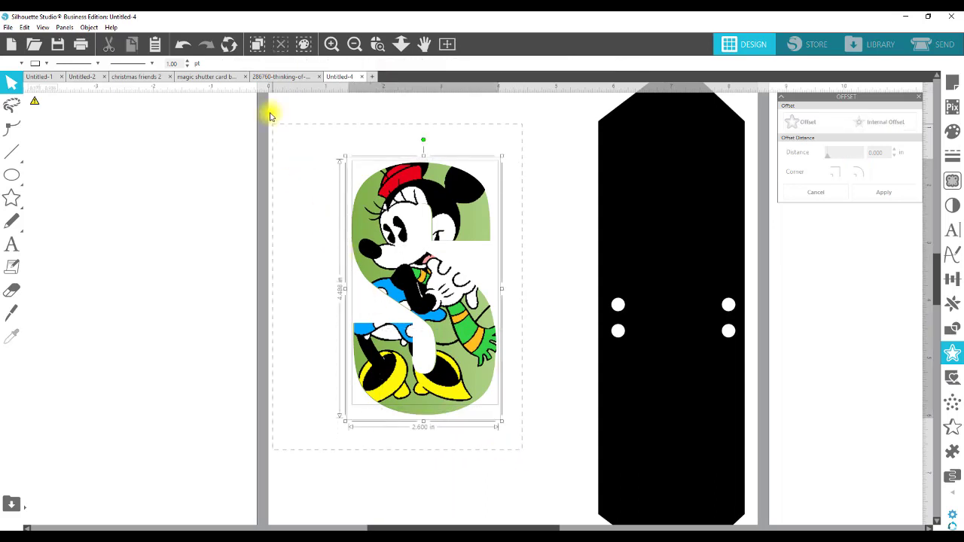
pyautogui.rightClick(392, 257)
pyautogui.click(418, 411)
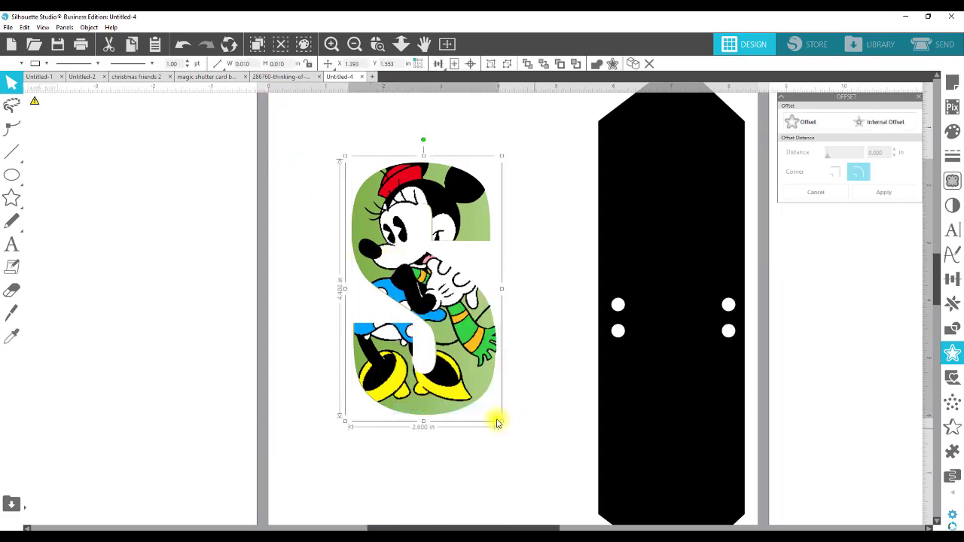
pyautogui.moveTo(437, 408); pyautogui.dragTo(466, 412)
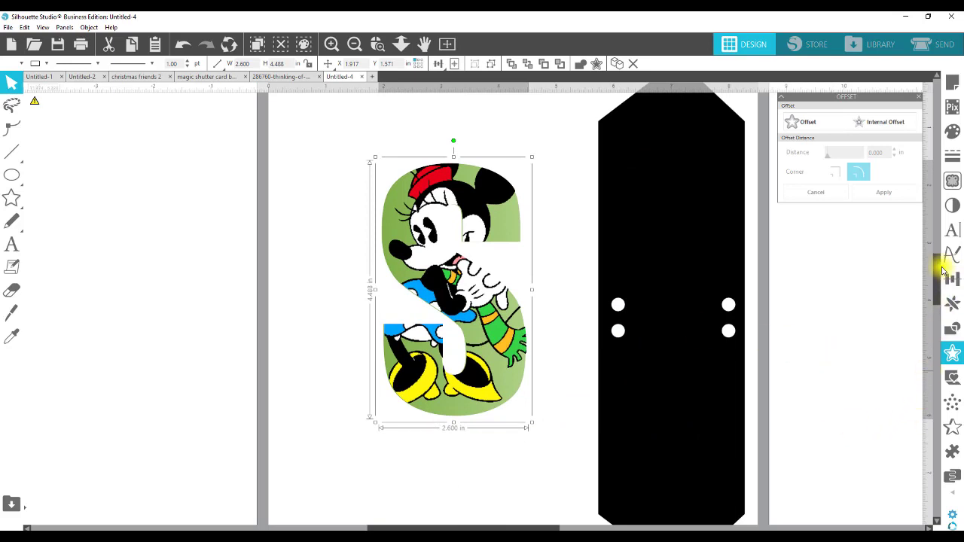
pyautogui.moveTo(936, 268); pyautogui.dragTo(937, 280)
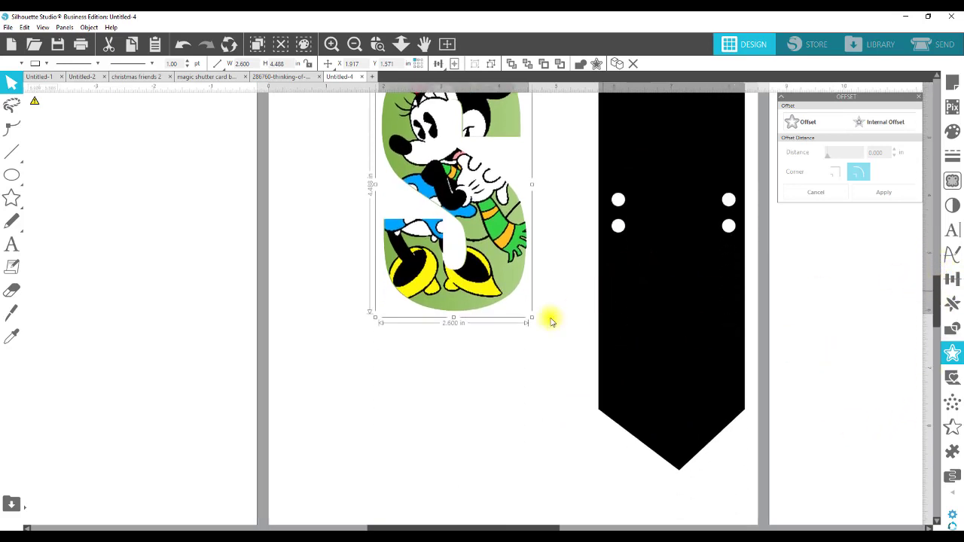
pyautogui.moveTo(469, 275); pyautogui.dragTo(445, 377)
pyautogui.click(404, 328)
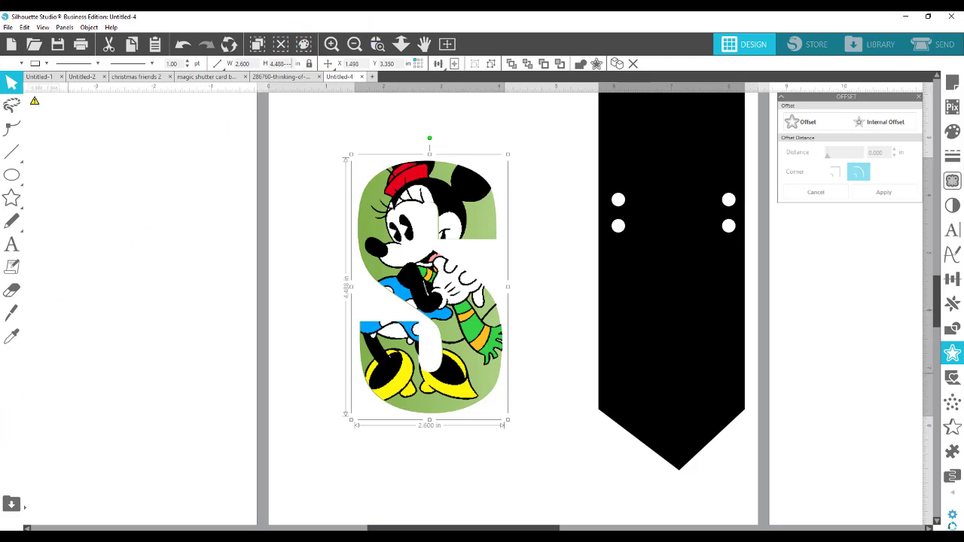
# Move the off-page set of three black panels away from the Mickey and Minnie clip art it overlaps
pyautogui.moveTo(409, 527); pyautogui.dragTo(194, 527)
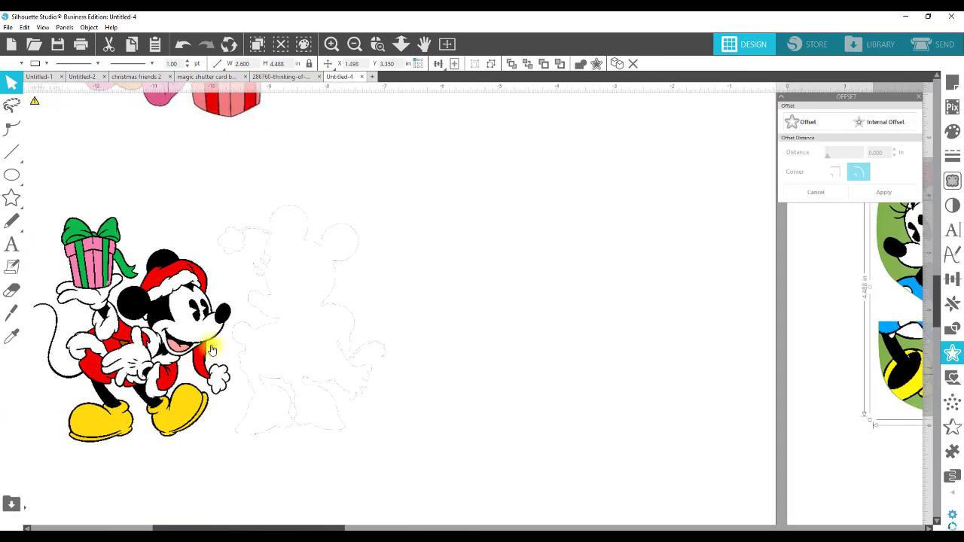
pyautogui.scroll(3, 254, 315)
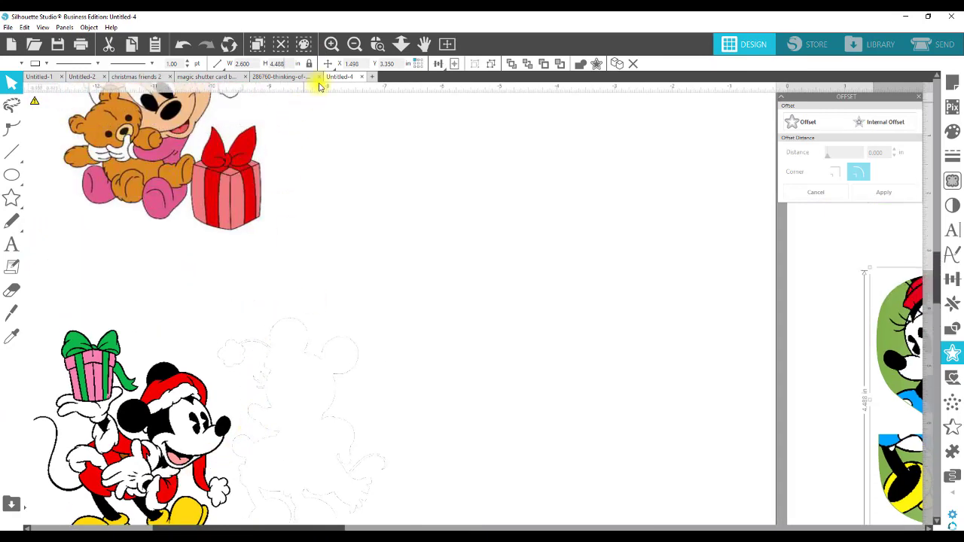
pyautogui.click(355, 44)
pyautogui.click(355, 44)
pyautogui.click(355, 44)
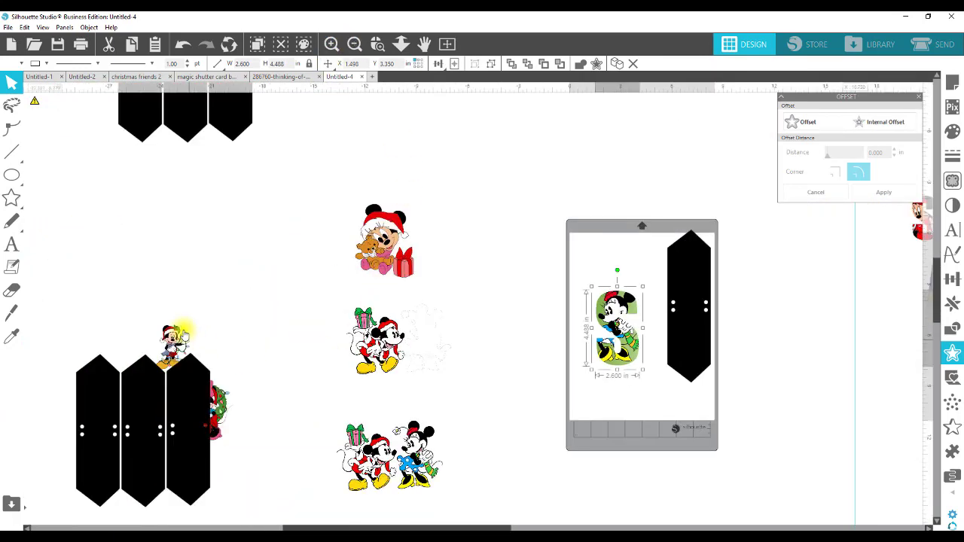
pyautogui.click(119, 426)
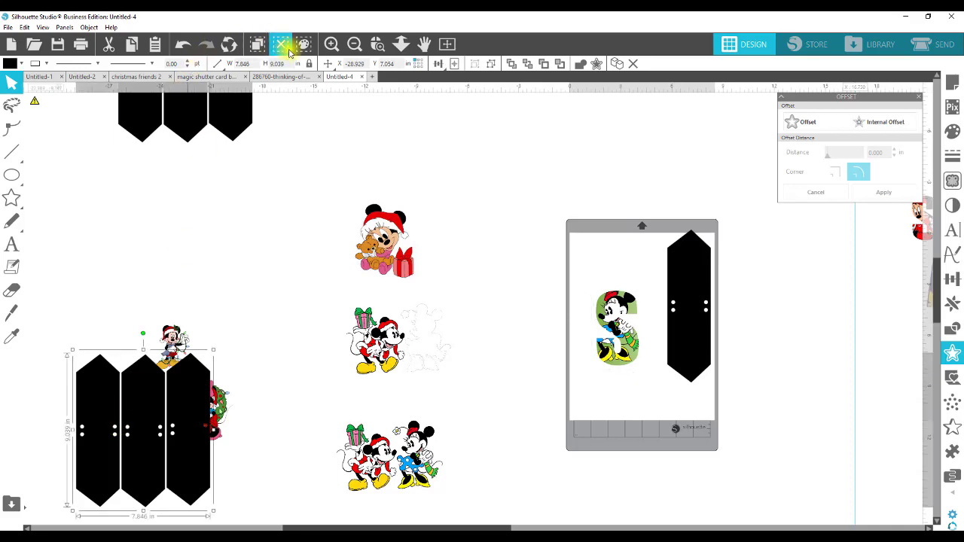
pyautogui.click(332, 44)
pyautogui.click(355, 43)
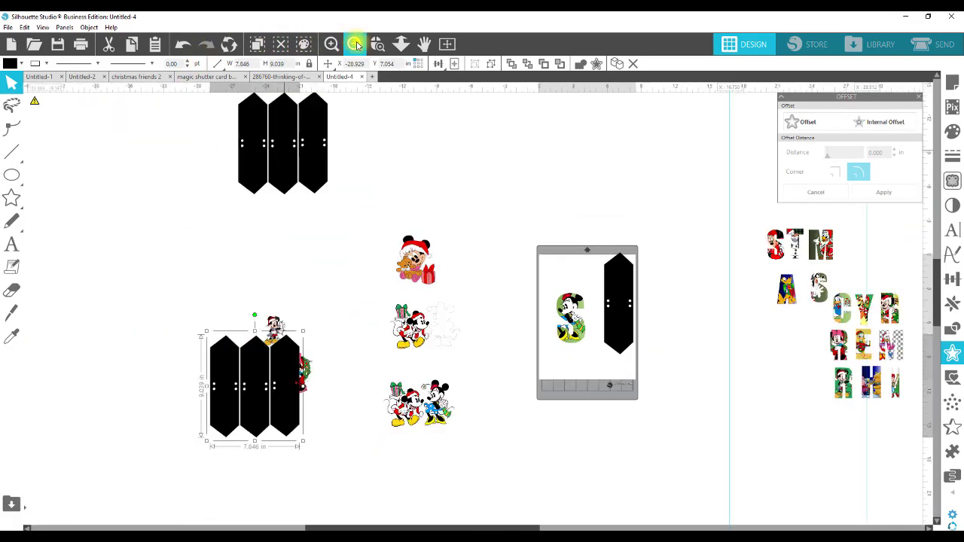
pyautogui.click(355, 44)
pyautogui.moveTo(223, 317); pyautogui.dragTo(240, 308)
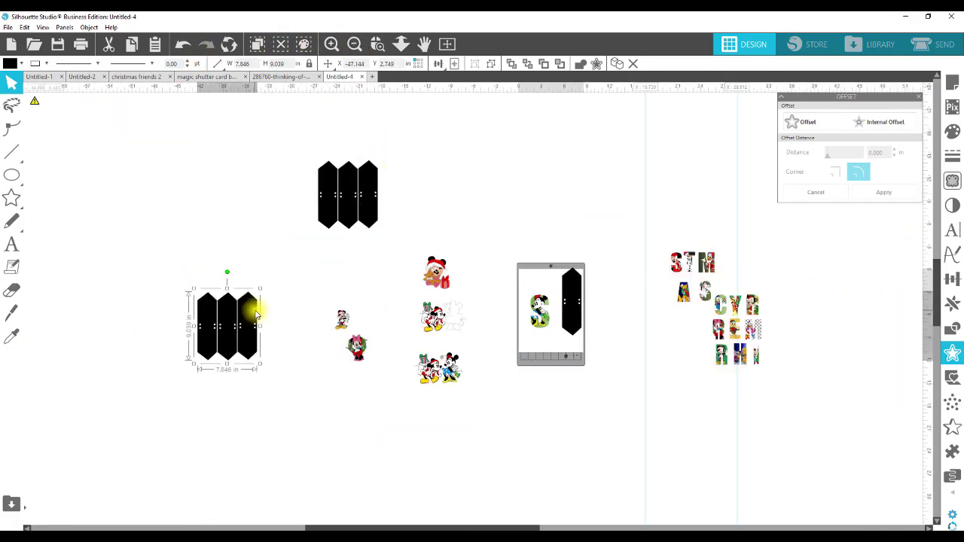
# Set the Minnie S's height to 3.5 in and test its fit on the lower half of the black panel
pyautogui.click(377, 44)
pyautogui.moveTo(695, 405); pyautogui.dragTo(695, 405)
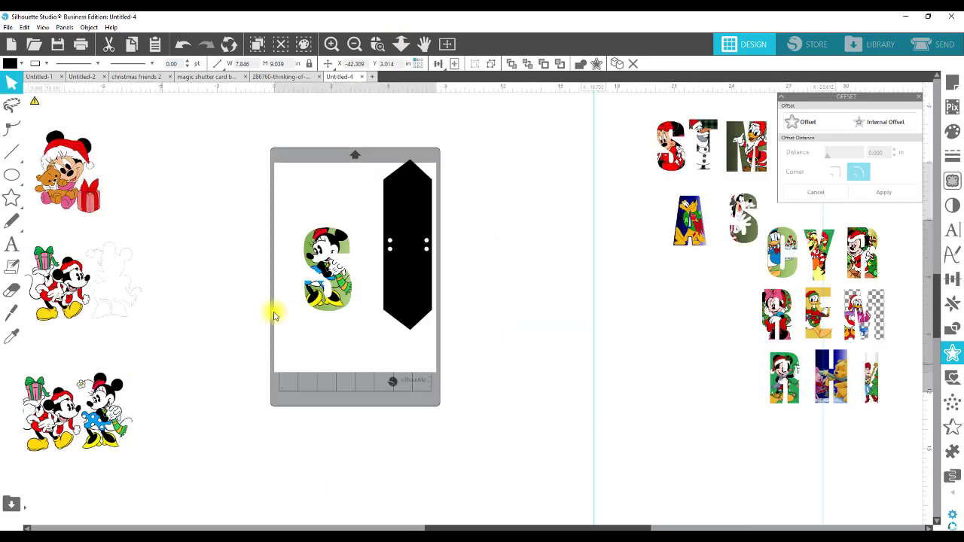
pyautogui.click(387, 48)
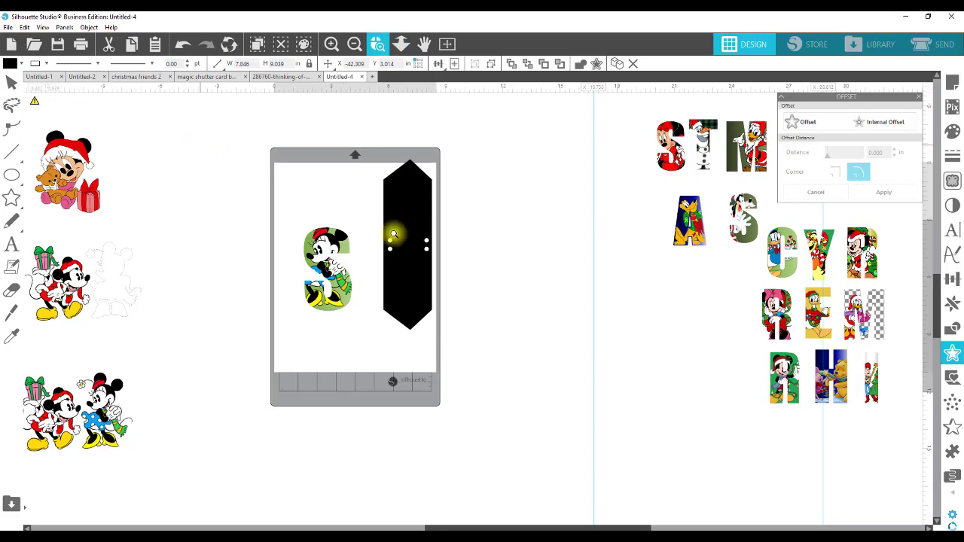
pyautogui.moveTo(394, 231); pyautogui.dragTo(493, 376)
pyautogui.click(463, 367)
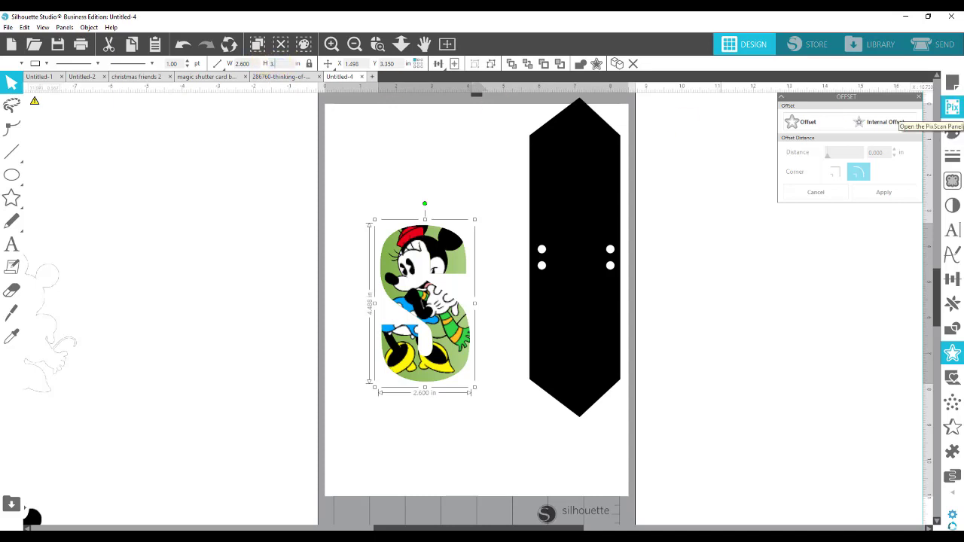
pyautogui.write('3.5')
pyautogui.press('Return')
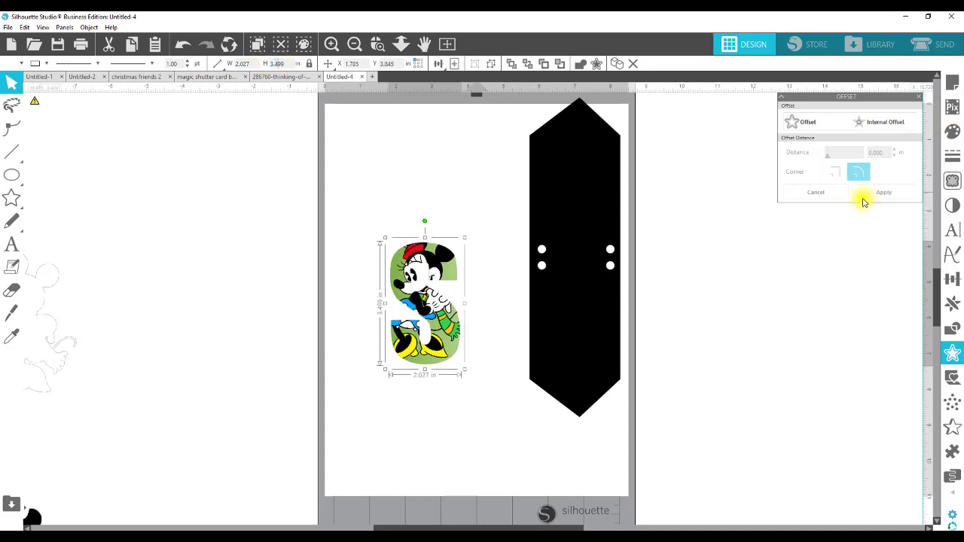
pyautogui.moveTo(449, 338); pyautogui.dragTo(602, 364)
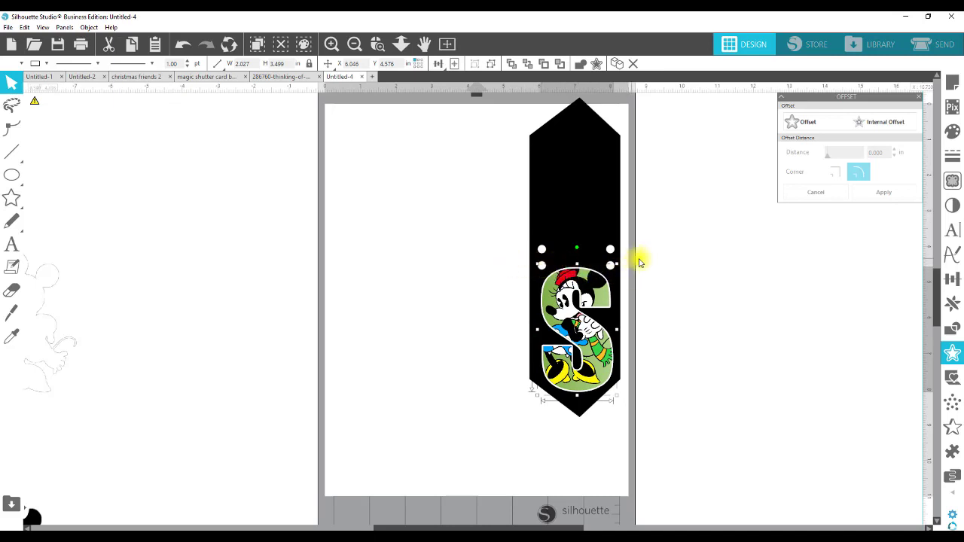
# Set the Minnie S's height to 3 in and center it on the lower half of the black panel
pyautogui.moveTo(568, 281); pyautogui.dragTo(424, 249)
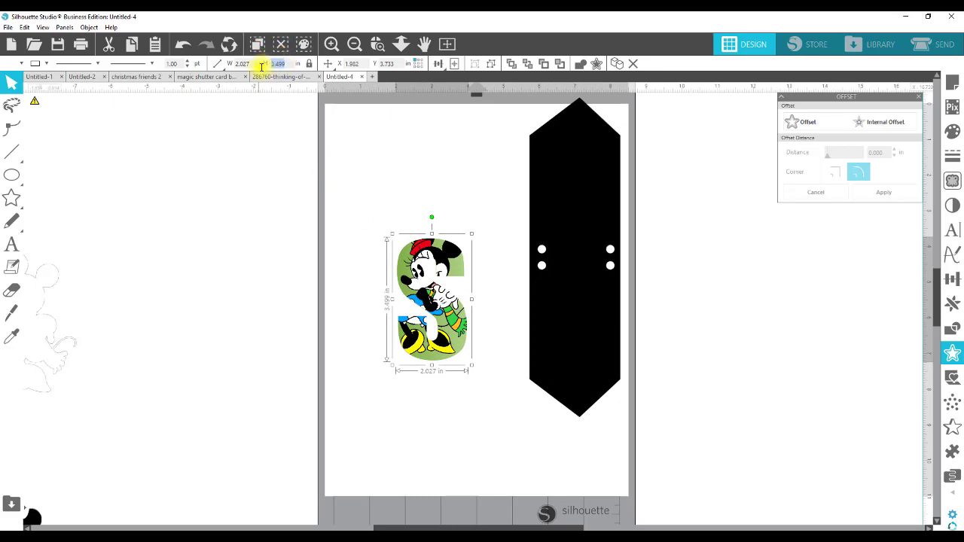
pyautogui.press('Return')
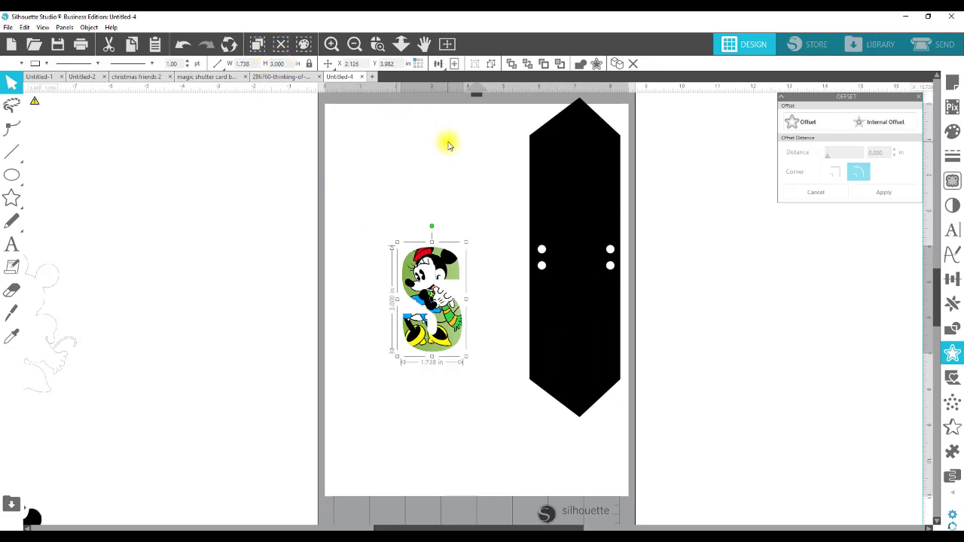
pyautogui.moveTo(449, 310); pyautogui.dragTo(591, 343)
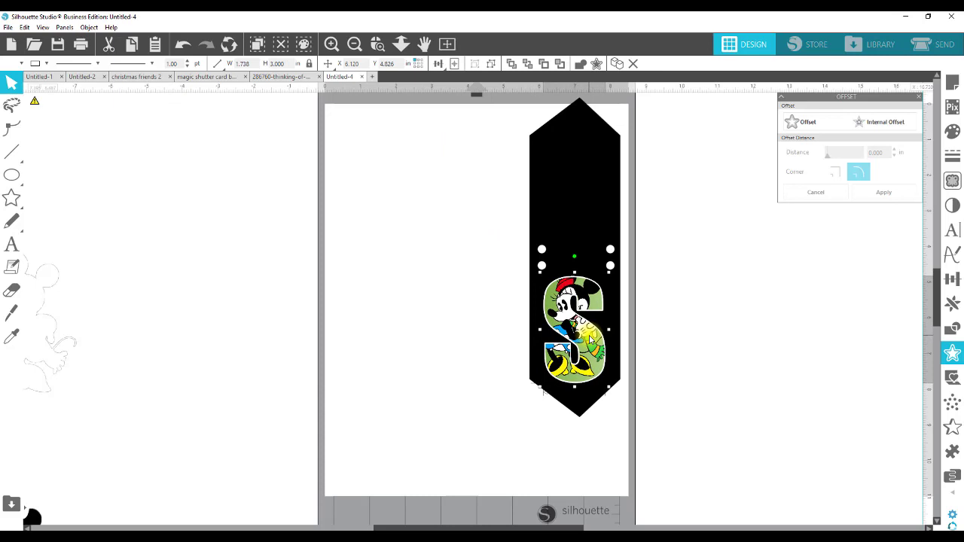
pyautogui.moveTo(591, 336); pyautogui.dragTo(591, 339)
pyautogui.click(704, 336)
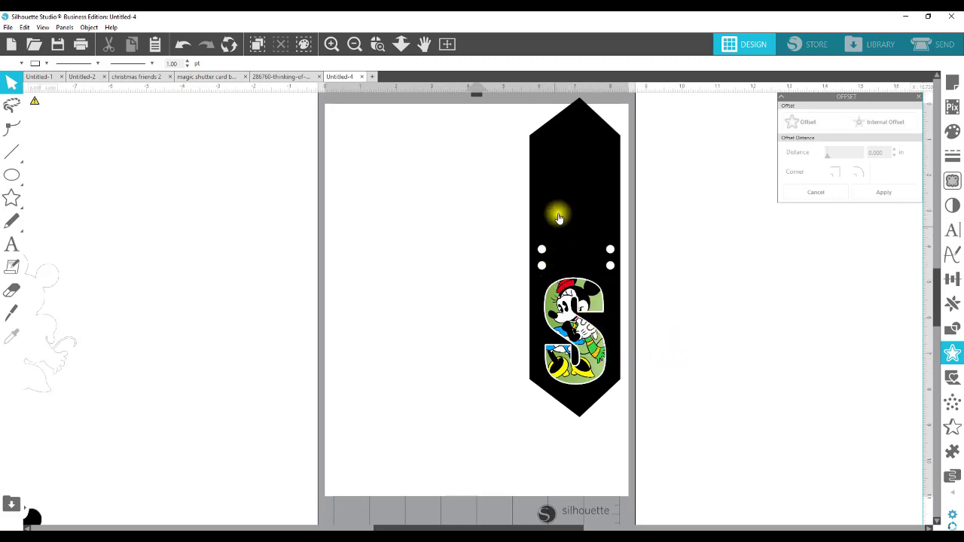
# Move the black panel off the page and bring the Minnie S toward the page's upper middle
pyautogui.moveTo(564, 200); pyautogui.dragTo(377, 217)
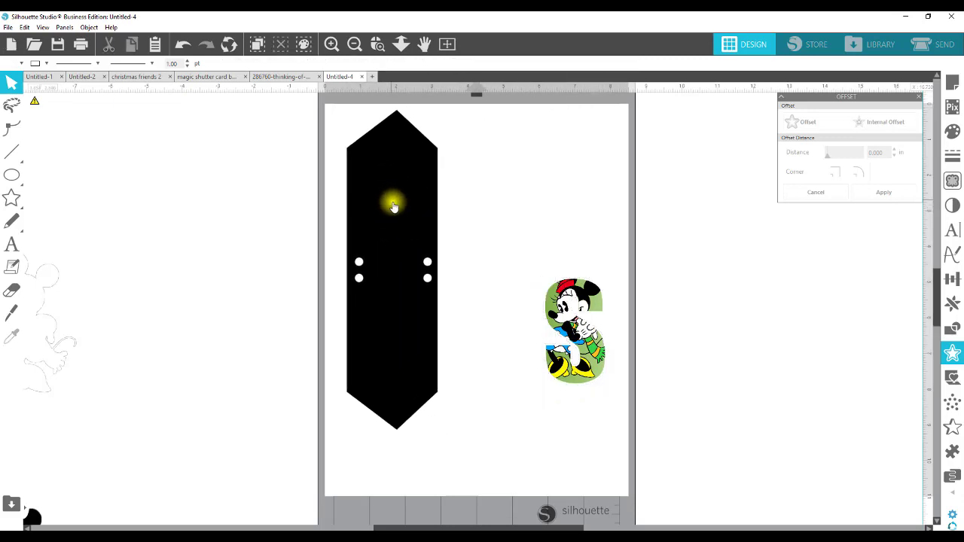
pyautogui.moveTo(400, 212); pyautogui.dragTo(218, 223)
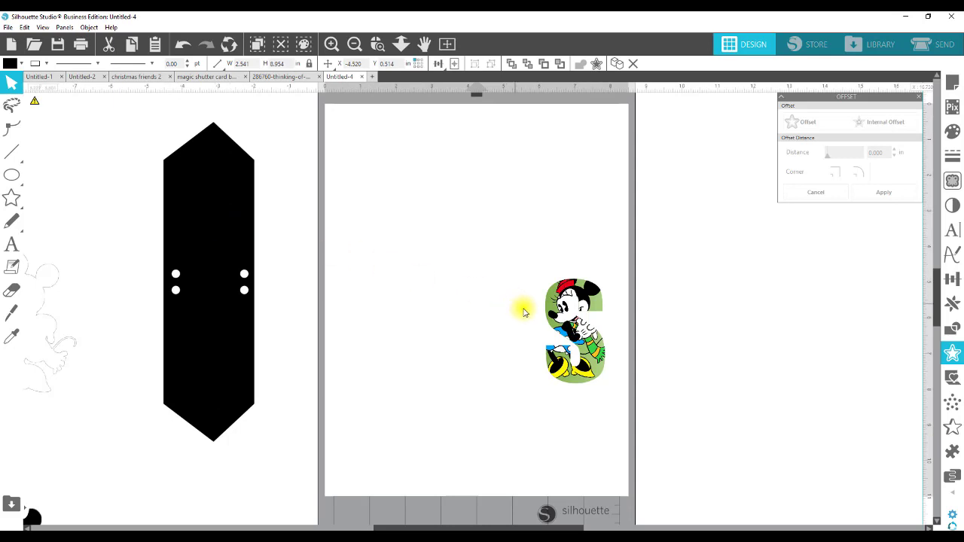
pyautogui.moveTo(559, 323); pyautogui.dragTo(432, 231)
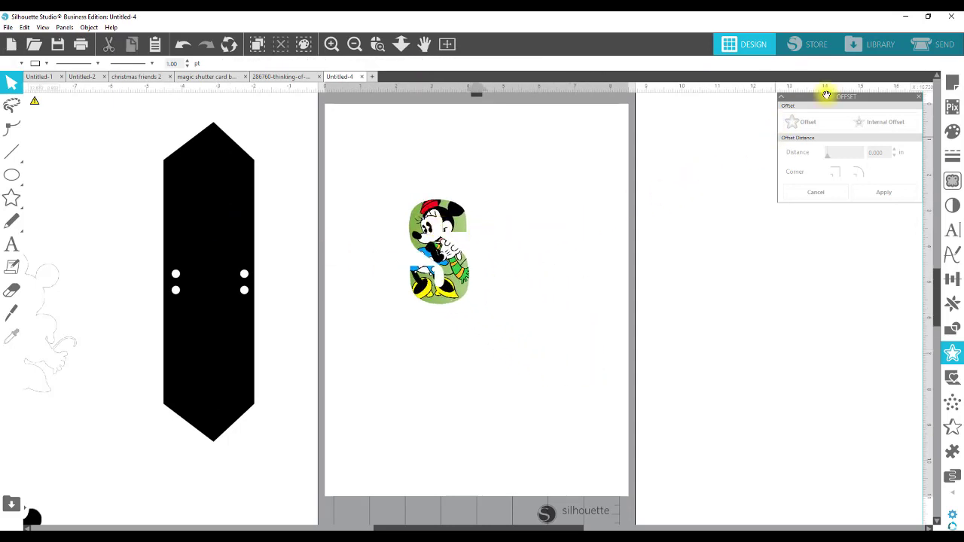
# Turn on registration marks for the page in Page Setup
pyautogui.click(954, 87)
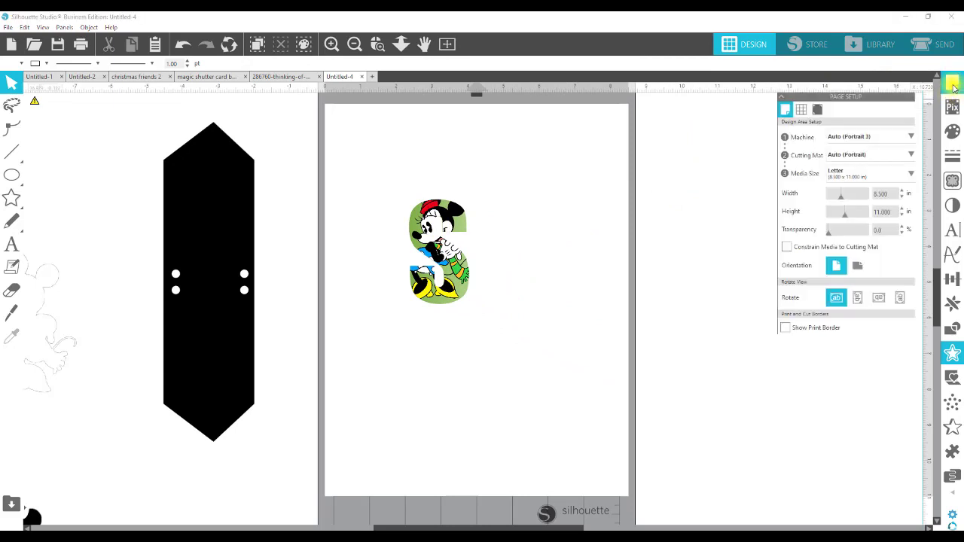
pyautogui.click(818, 111)
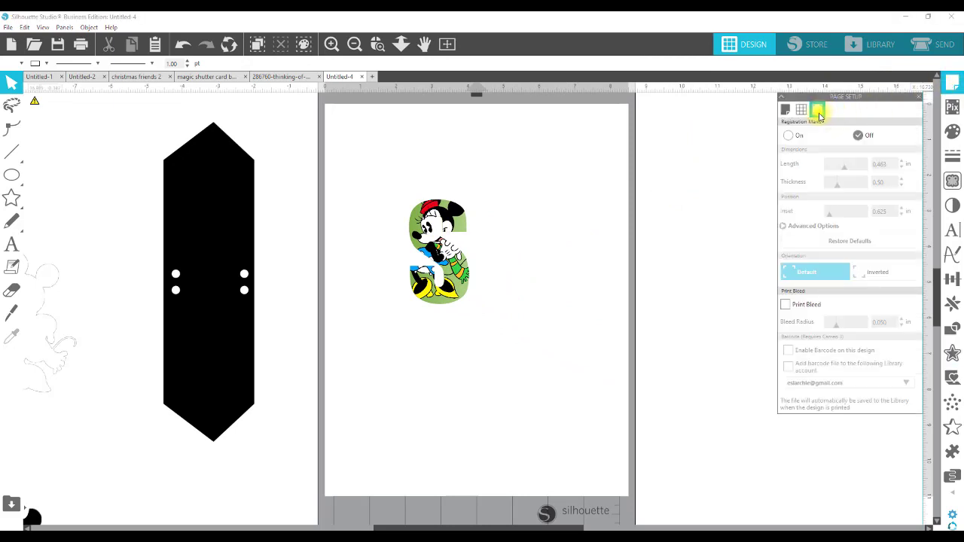
pyautogui.click(789, 137)
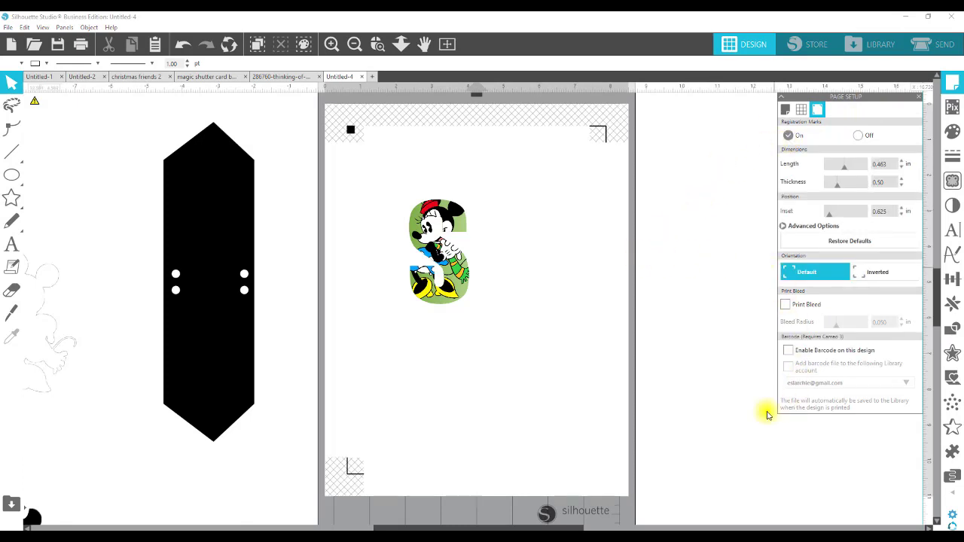
# Show the print and cut borders, and place the Minnie S inside the cut border's upper-left corner
pyautogui.click(785, 110)
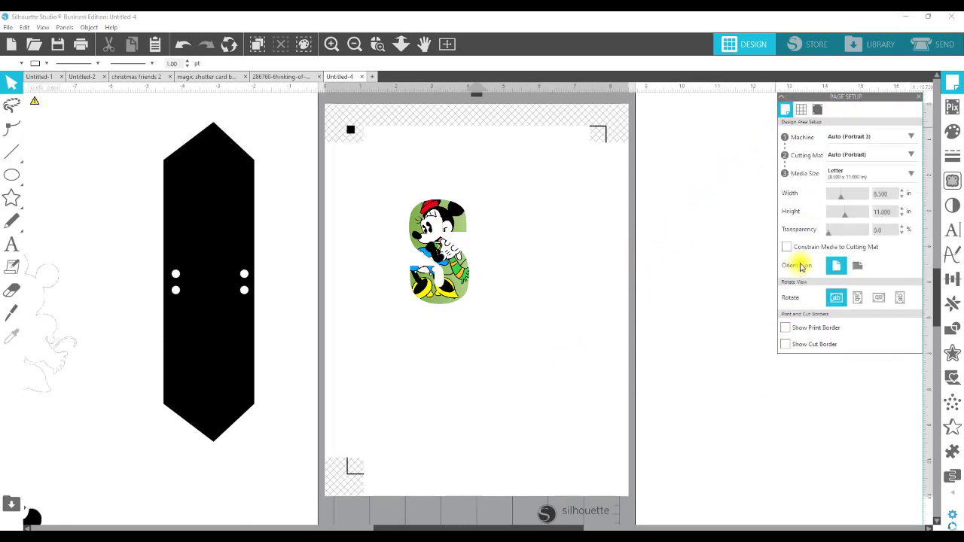
pyautogui.click(785, 329)
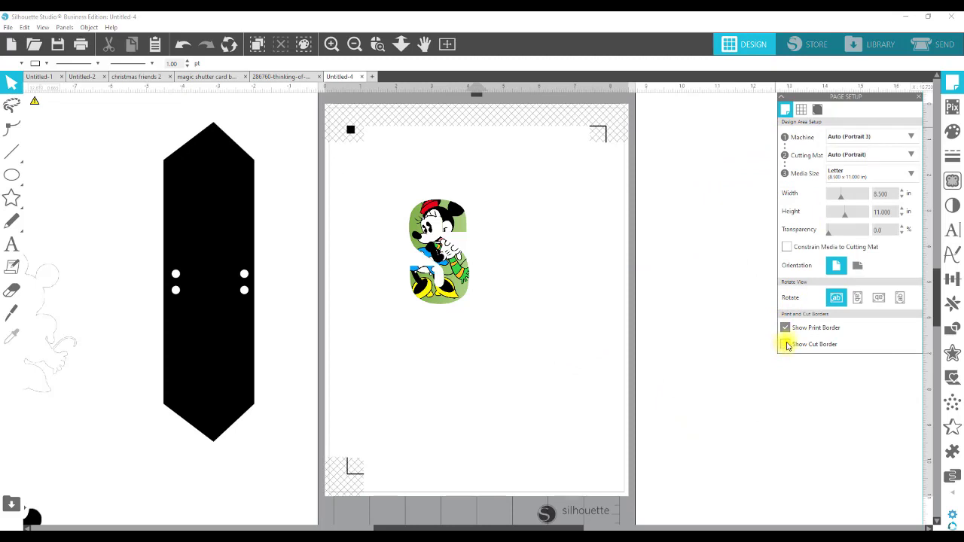
pyautogui.click(786, 344)
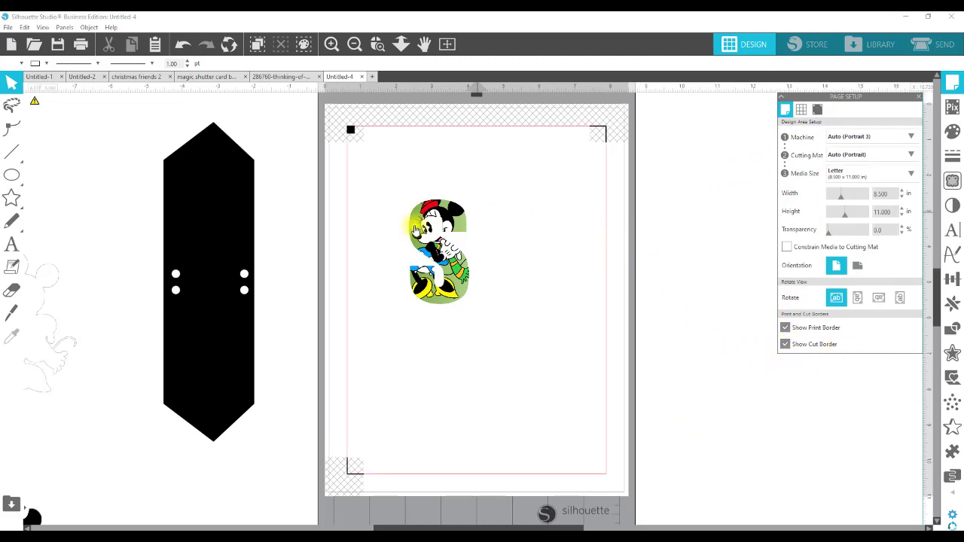
pyautogui.moveTo(415, 230); pyautogui.dragTo(398, 185)
pyautogui.click(333, 160)
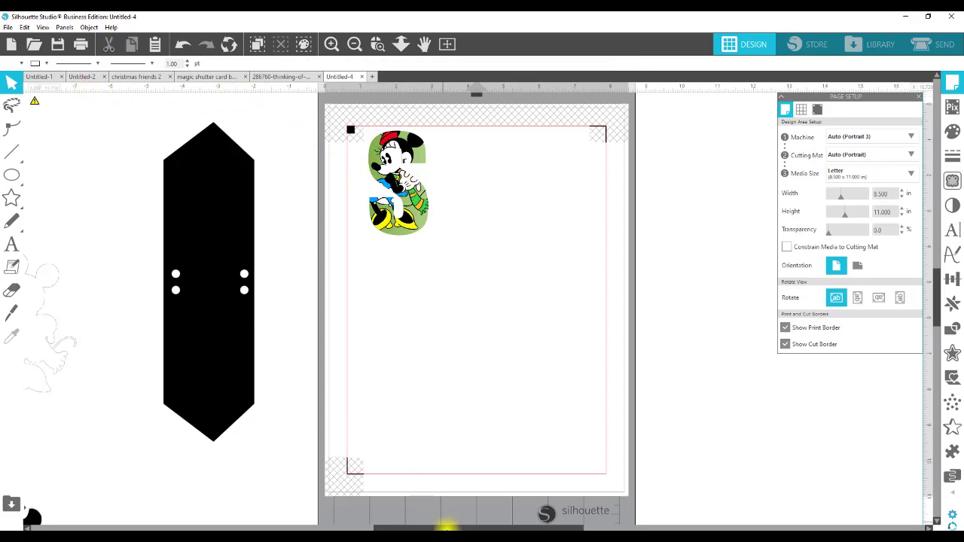
pyautogui.moveTo(448, 527); pyautogui.dragTo(302, 512)
pyautogui.scroll(-3, 398, 388)
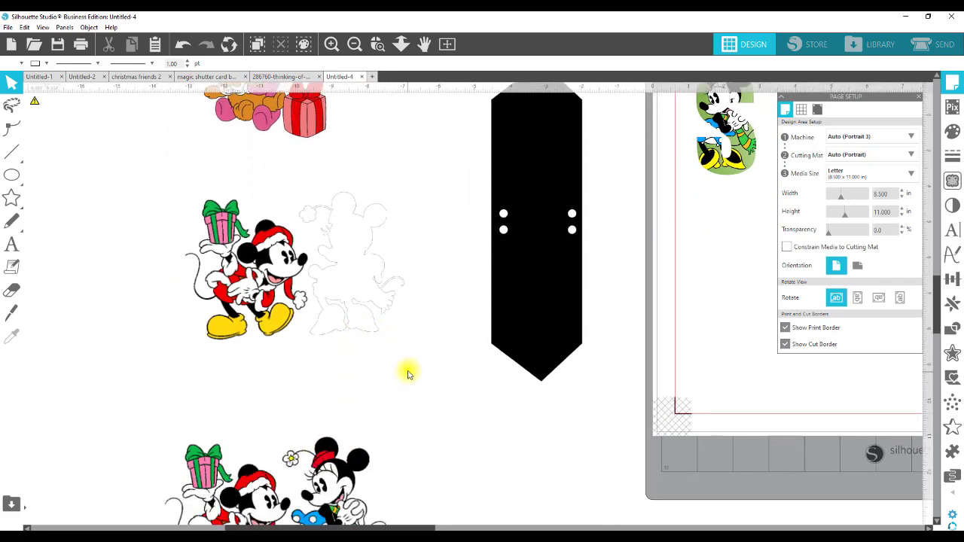
pyautogui.scroll(-1, 404, 374)
pyautogui.scroll(4, 464, 366)
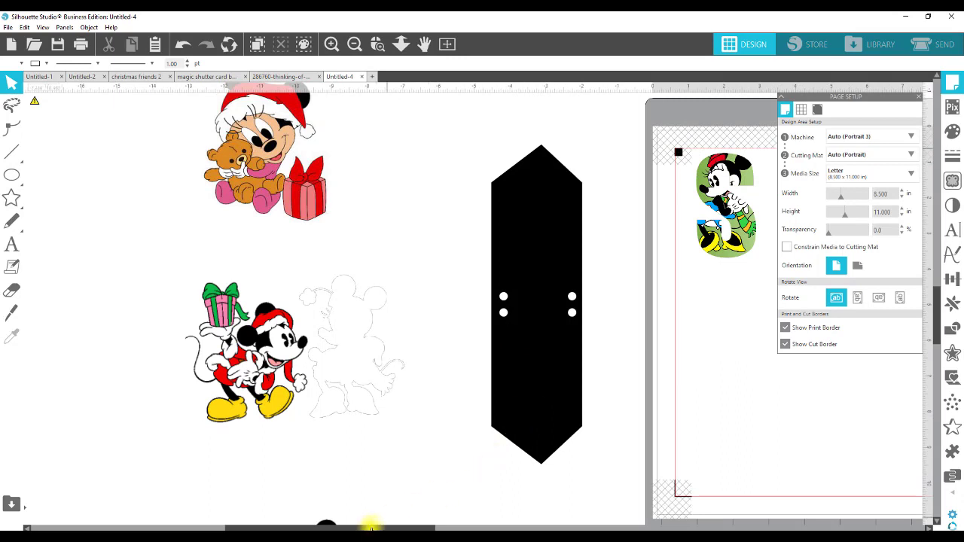
pyautogui.moveTo(385, 525); pyautogui.dragTo(488, 526)
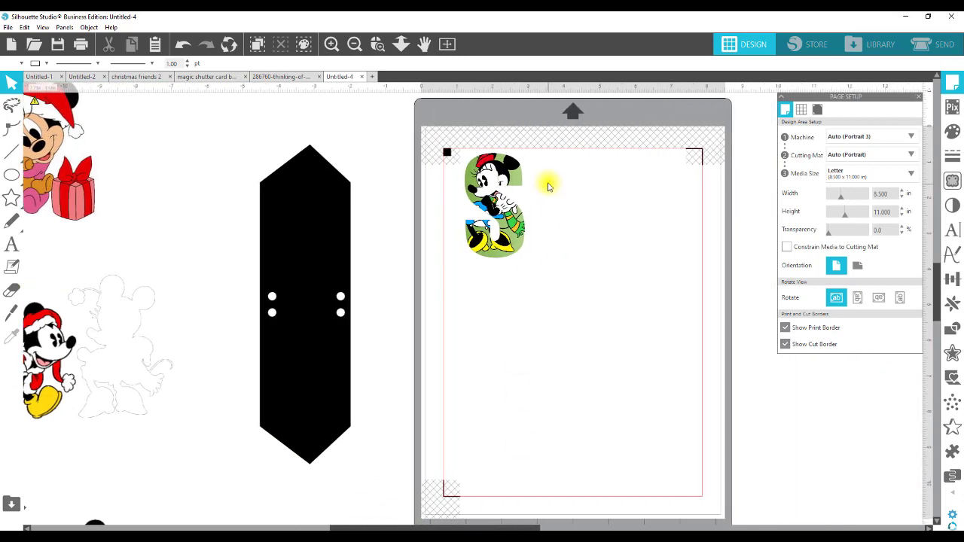
# Nudge the Minnie S slightly down and add an Impact letter C at 72 pt in the page's lower half
pyautogui.moveTo(519, 226); pyautogui.dragTo(517, 231)
pyautogui.click(11, 255)
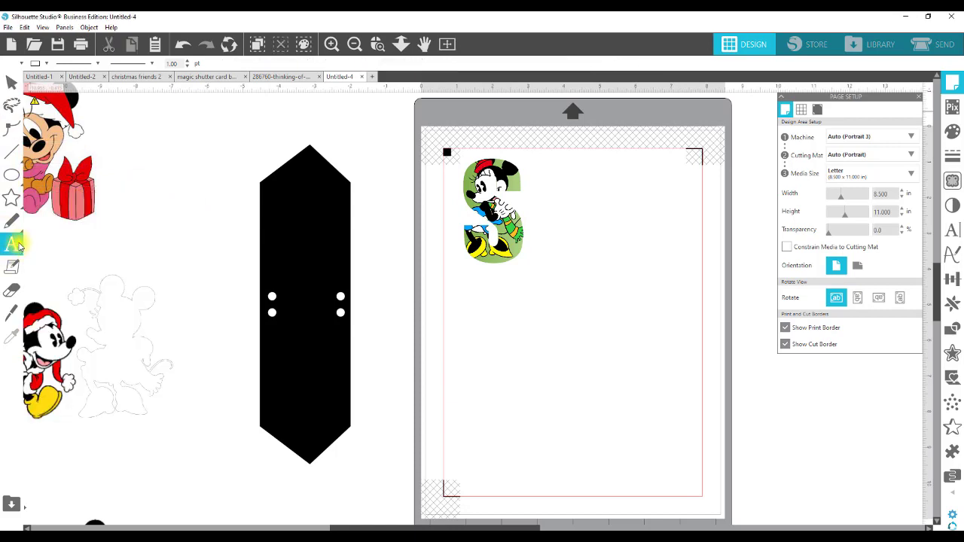
pyautogui.click(616, 348)
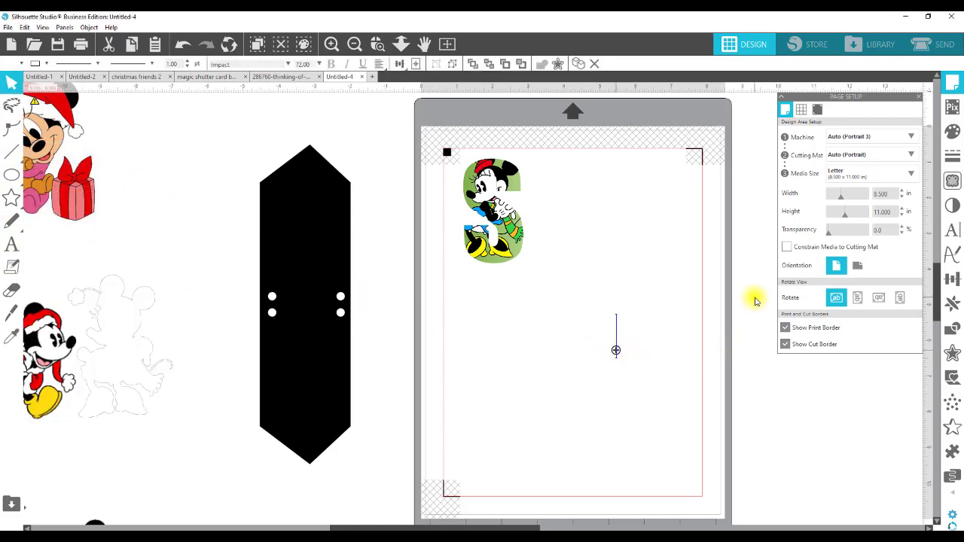
pyautogui.write('C')
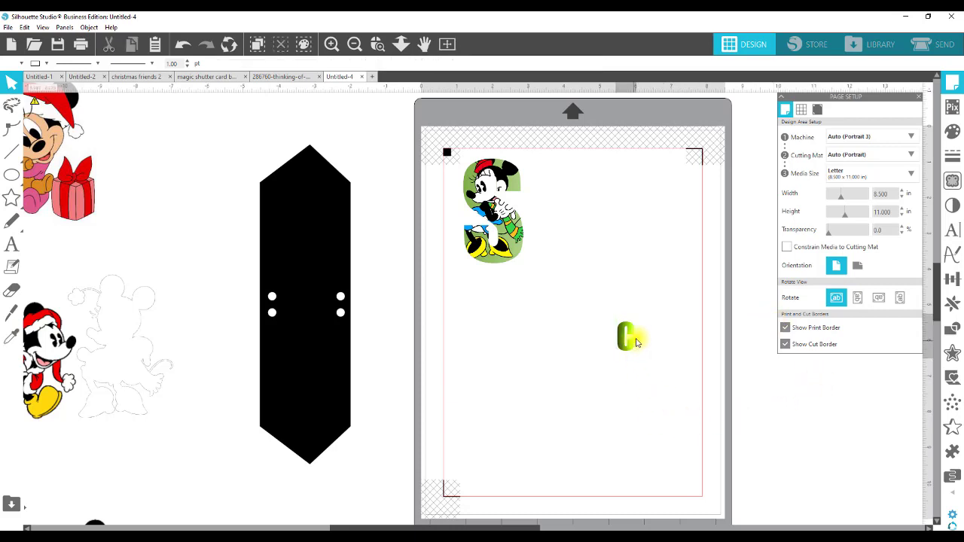
pyautogui.press('Escape')
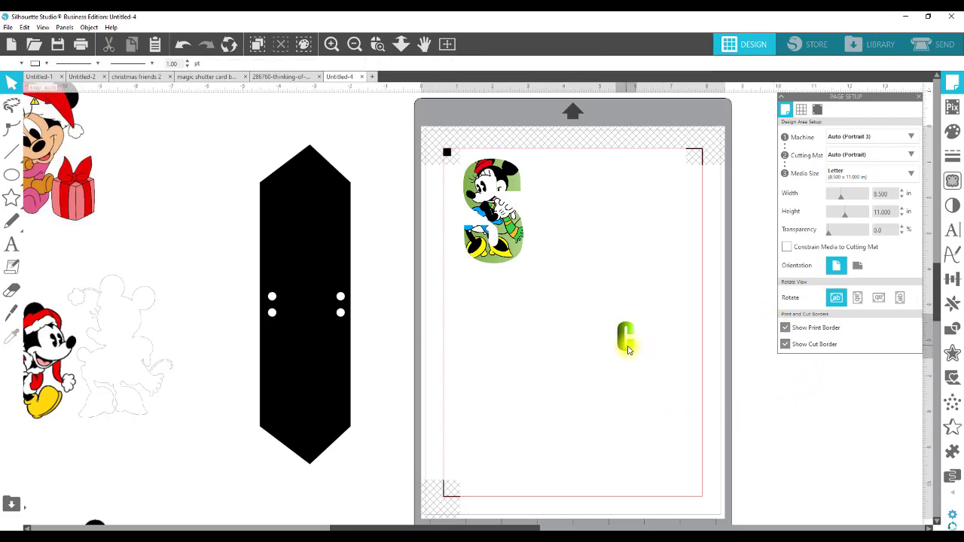
# Enlarge the C to about 353 pt, move it inside the cut border, and duplicate it onto the page's left edge
pyautogui.moveTo(639, 366); pyautogui.dragTo(660, 406)
pyautogui.moveTo(722, 430); pyautogui.dragTo(779, 504)
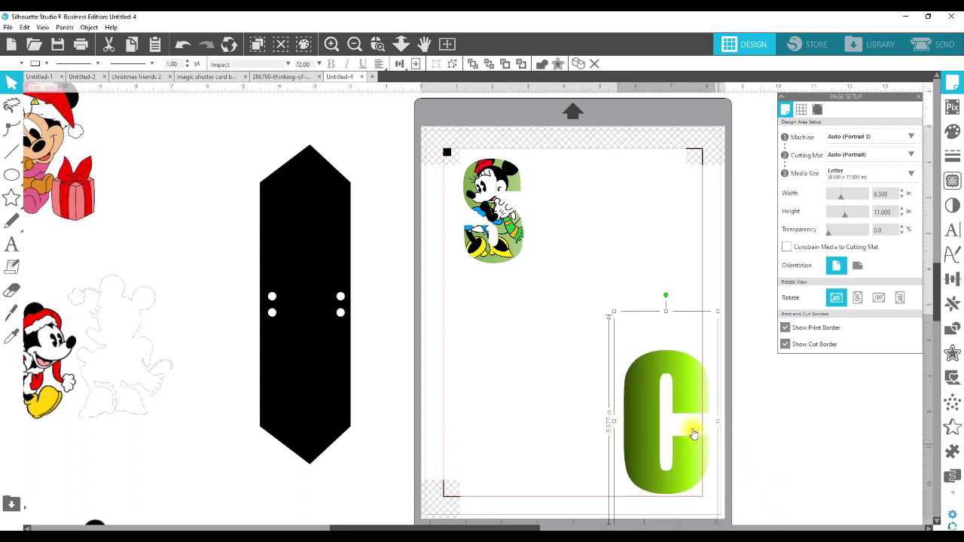
pyautogui.moveTo(618, 400); pyautogui.dragTo(579, 363)
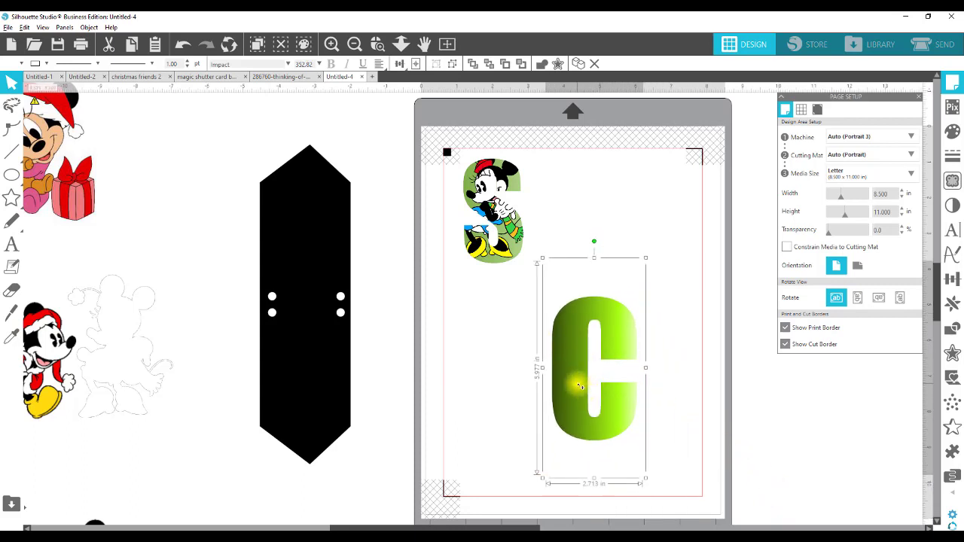
pyautogui.moveTo(543, 373); pyautogui.dragTo(404, 377)
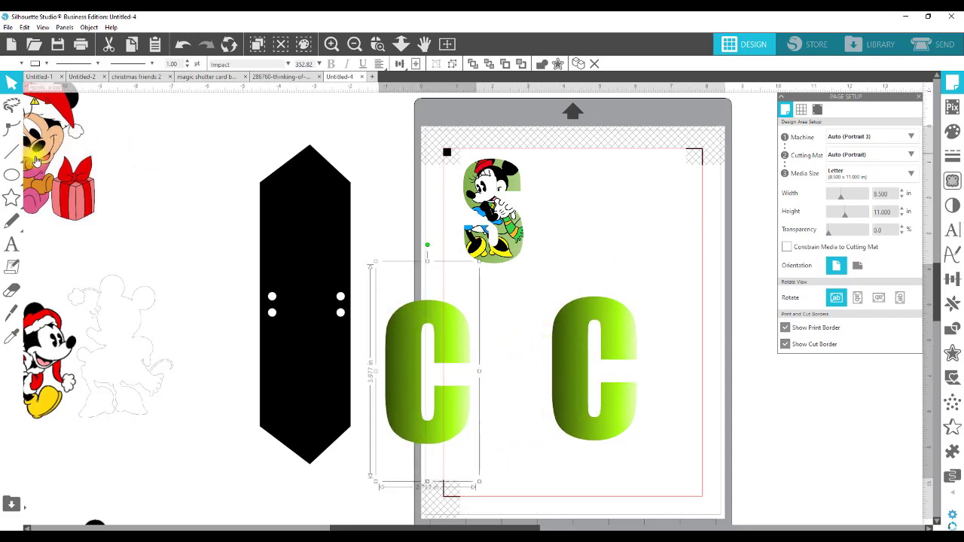
# Bring the baby Minnie clip art onto the page over the right-hand C and resize it to about 4.135 in square
pyautogui.moveTo(35, 161); pyautogui.dragTo(629, 229)
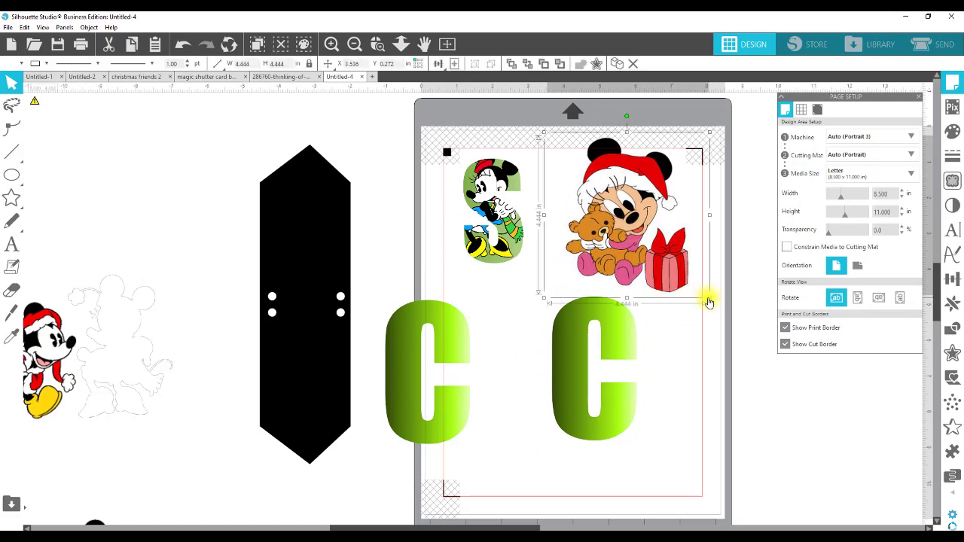
pyautogui.moveTo(710, 304); pyautogui.dragTo(729, 346)
pyautogui.moveTo(657, 265); pyautogui.dragTo(582, 382)
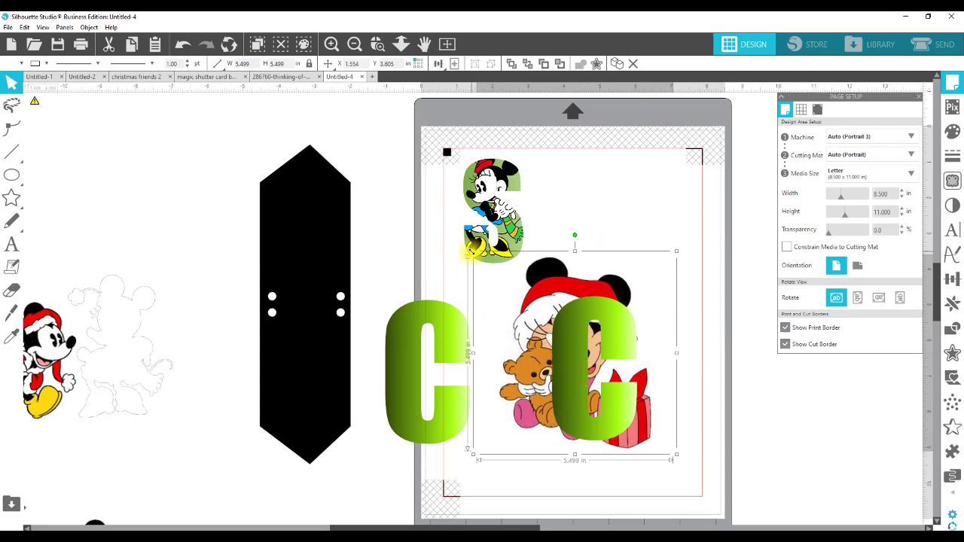
pyautogui.moveTo(473, 250); pyautogui.dragTo(507, 284)
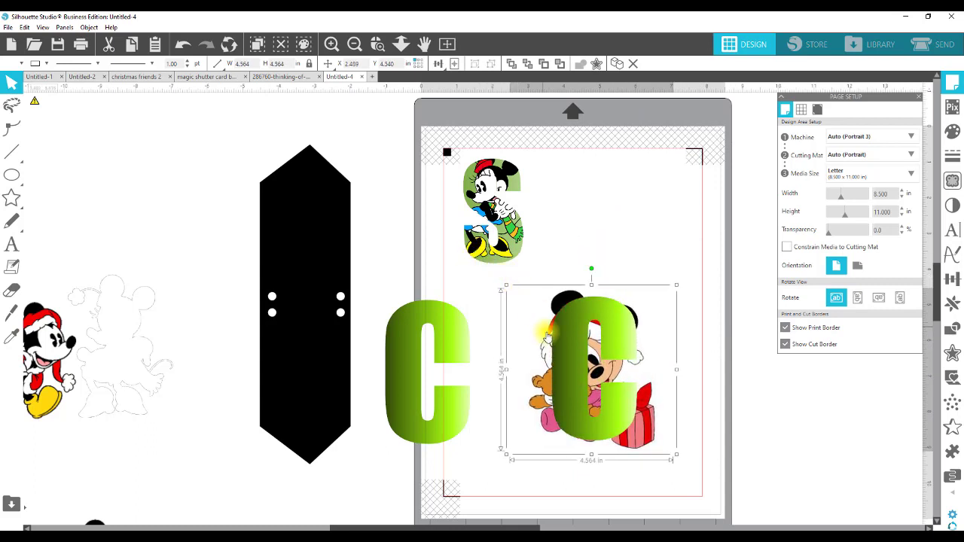
pyautogui.moveTo(545, 334); pyautogui.dragTo(531, 328)
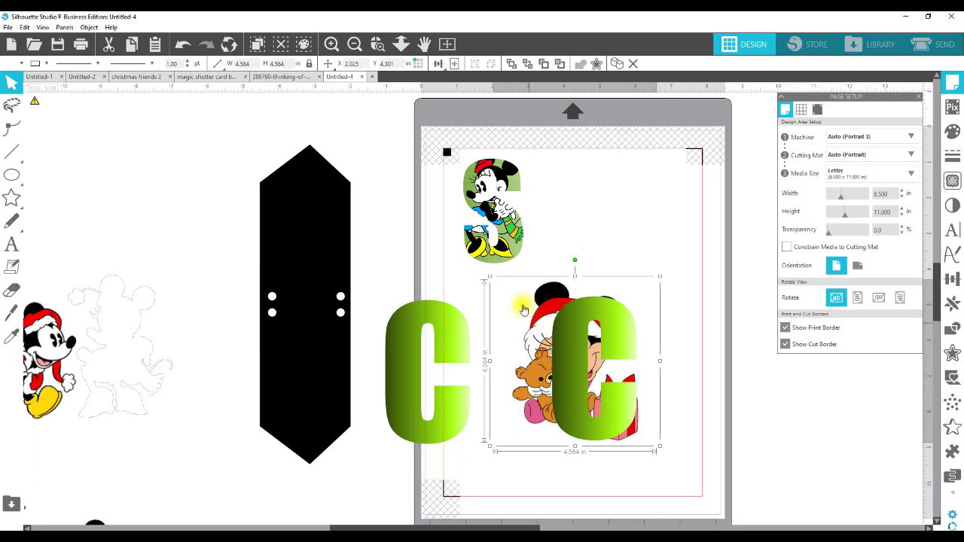
pyautogui.moveTo(497, 285); pyautogui.dragTo(509, 297)
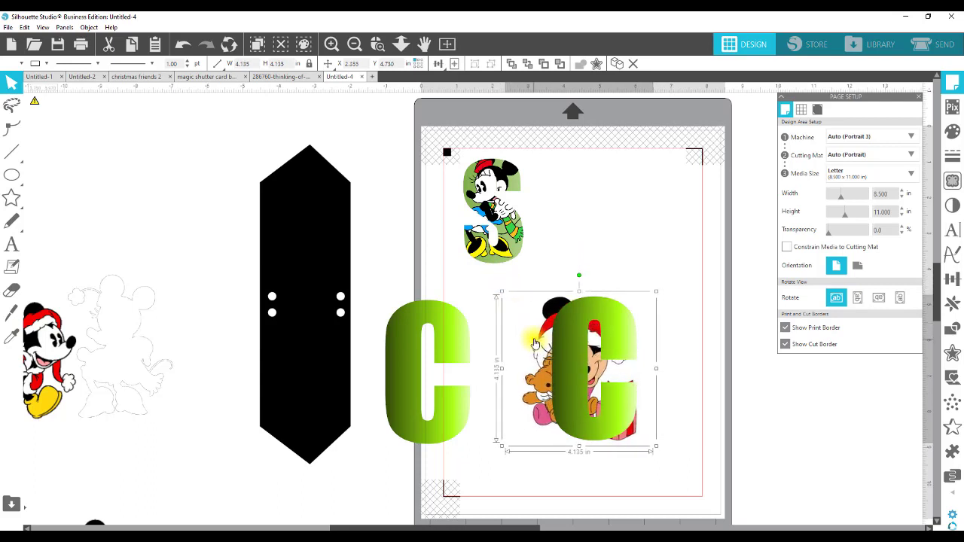
# Bring the baby Minnie clip art to the front and center it over the right-hand C
pyautogui.rightClick(544, 353)
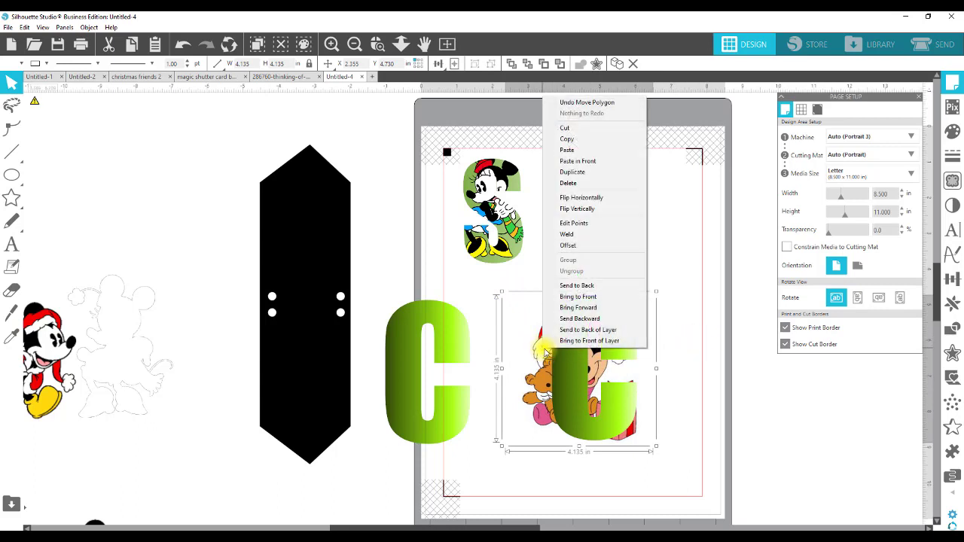
pyautogui.click(580, 296)
pyautogui.moveTo(569, 344)
pyautogui.mouseDown()
pyautogui.moveTo(689, 415)
pyautogui.moveTo(573, 346)
pyautogui.moveTo(626, 185)
pyautogui.moveTo(569, 294)
pyautogui.moveTo(592, 353)
pyautogui.moveTo(621, 275)
pyautogui.moveTo(595, 272)
pyautogui.moveTo(582, 343)
pyautogui.mouseUp()
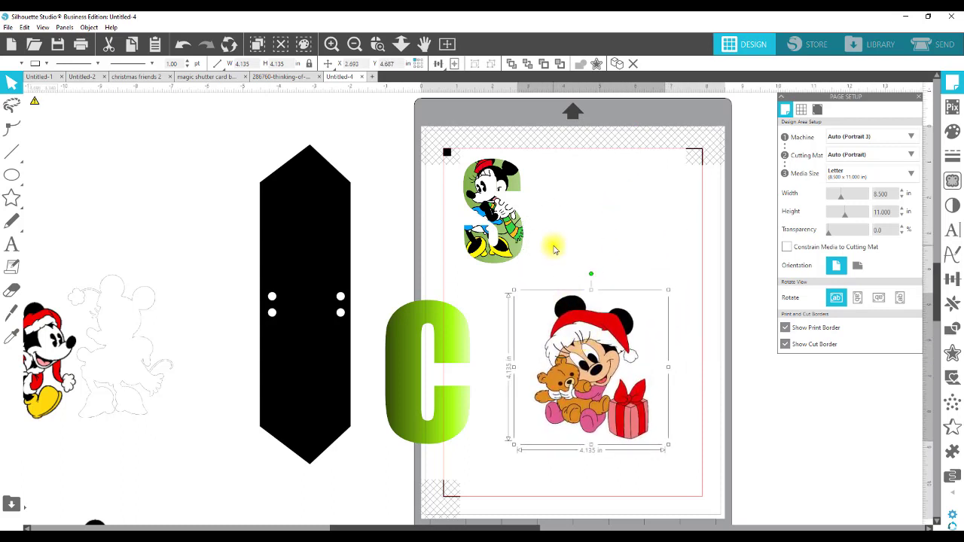
# Try to crop the baby Minnie clip art to the shape of the C beneath it
pyautogui.moveTo(556, 244); pyautogui.dragTo(633, 430)
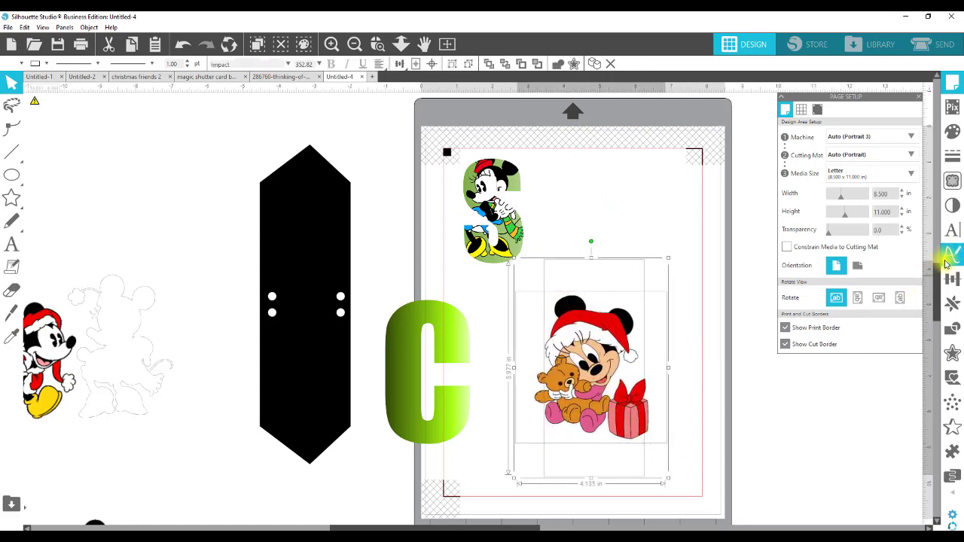
pyautogui.click(952, 329)
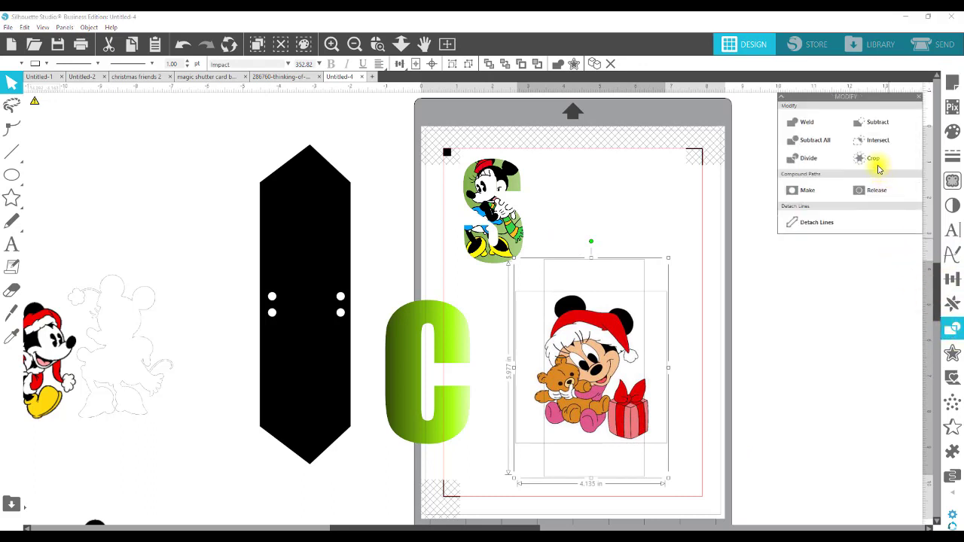
pyautogui.click(878, 160)
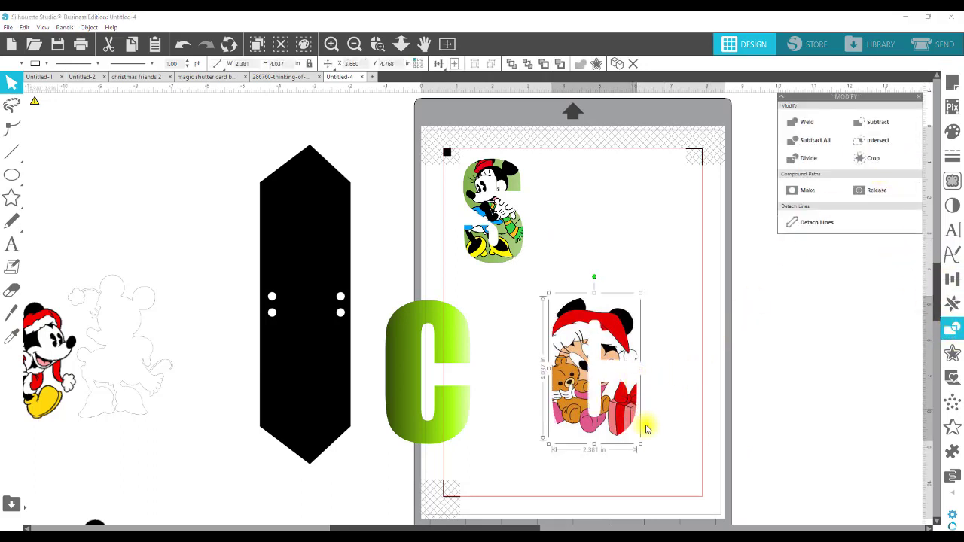
# Try the spare green C as a background behind the cropped Minnie C, then separate the two
pyautogui.moveTo(432, 401); pyautogui.dragTo(582, 422)
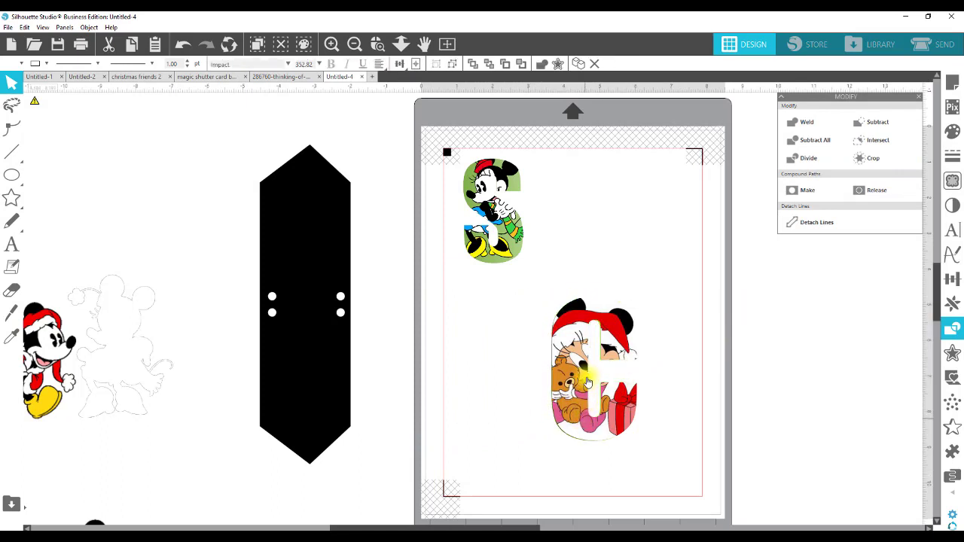
pyautogui.click(595, 313)
pyautogui.moveTo(579, 336); pyautogui.dragTo(614, 336)
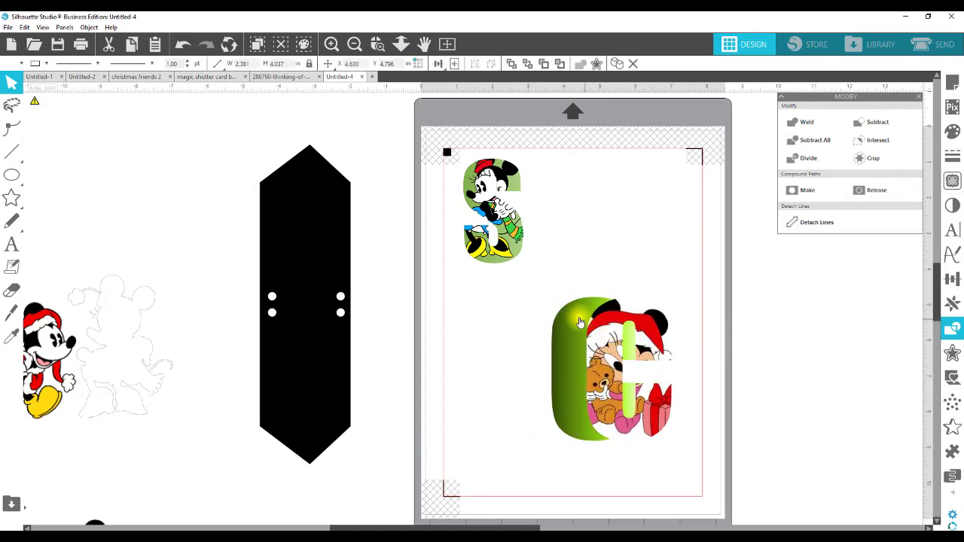
pyautogui.moveTo(561, 361); pyautogui.dragTo(380, 400)
# Undo the letter moves and the crop of the baby Minnie clip art, and clear the selection
pyautogui.click(184, 45)
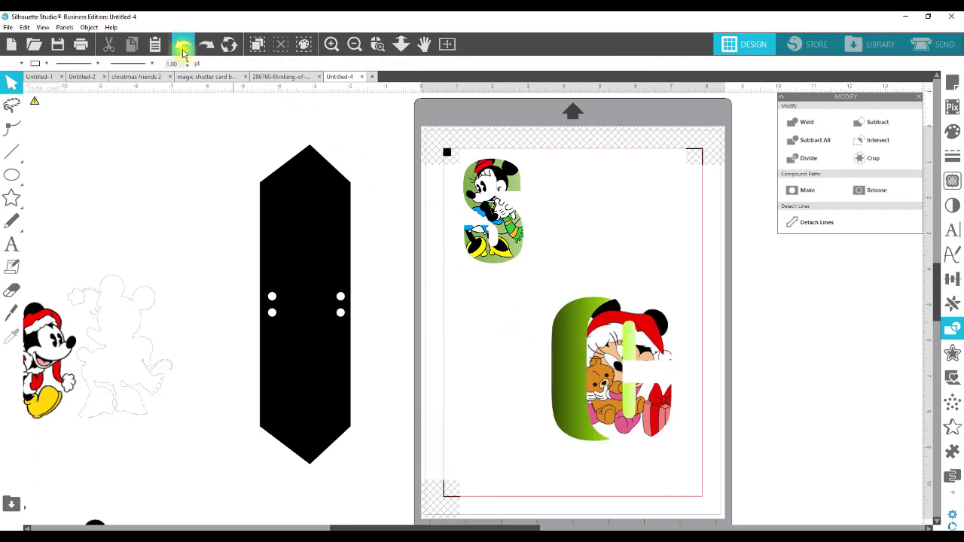
pyautogui.click(183, 45)
pyautogui.click(183, 45)
pyautogui.click(184, 45)
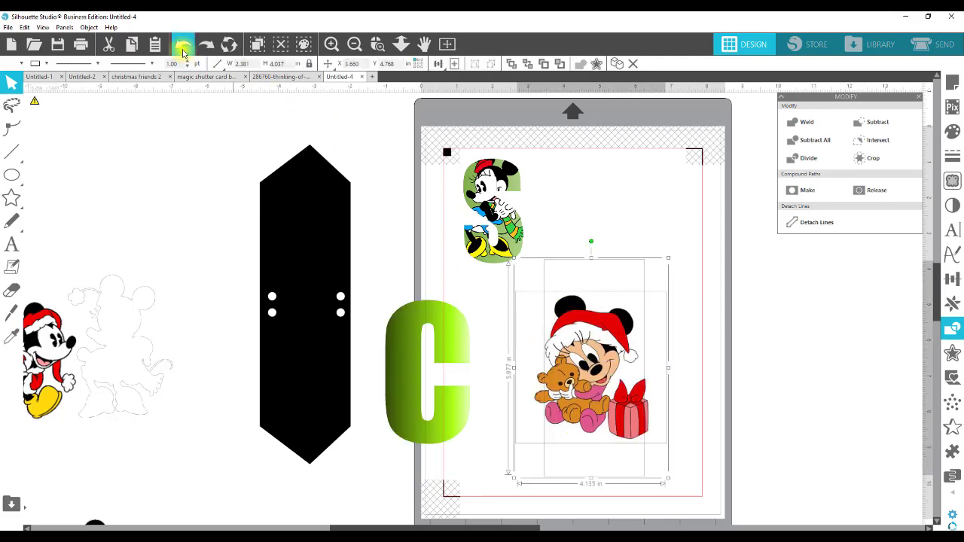
pyautogui.click(546, 201)
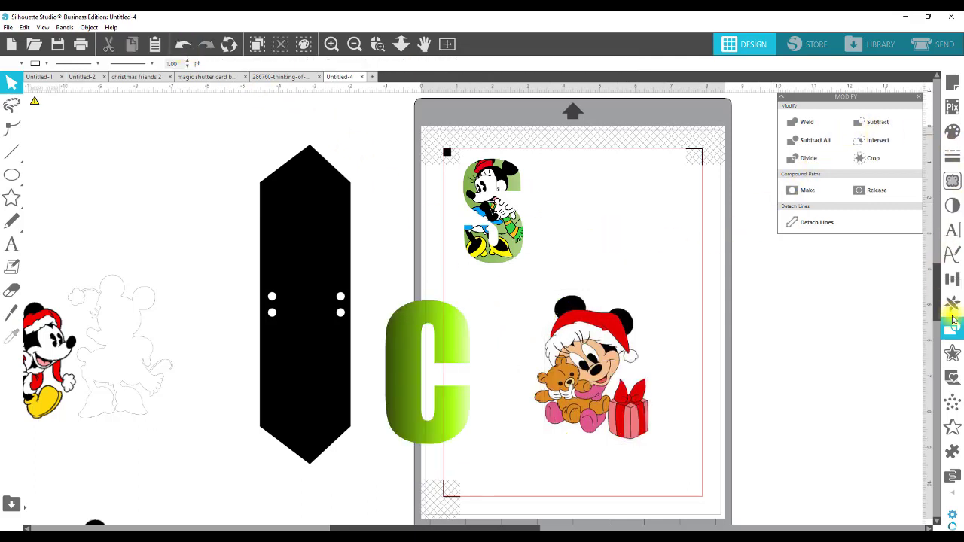
# Try to trace and detach the baby Minnie clip art with a trace area around it and a 63% threshold
pyautogui.click(953, 354)
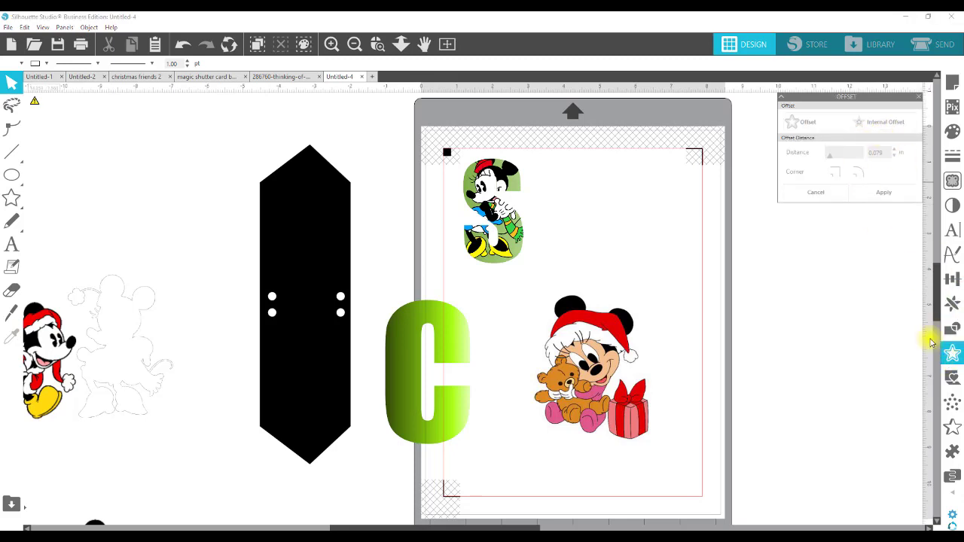
pyautogui.click(952, 178)
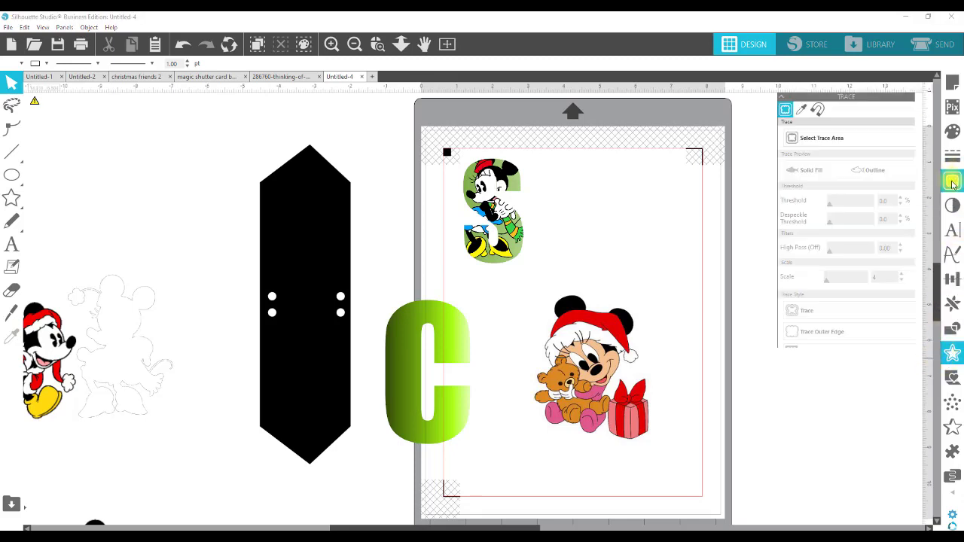
pyautogui.click(829, 137)
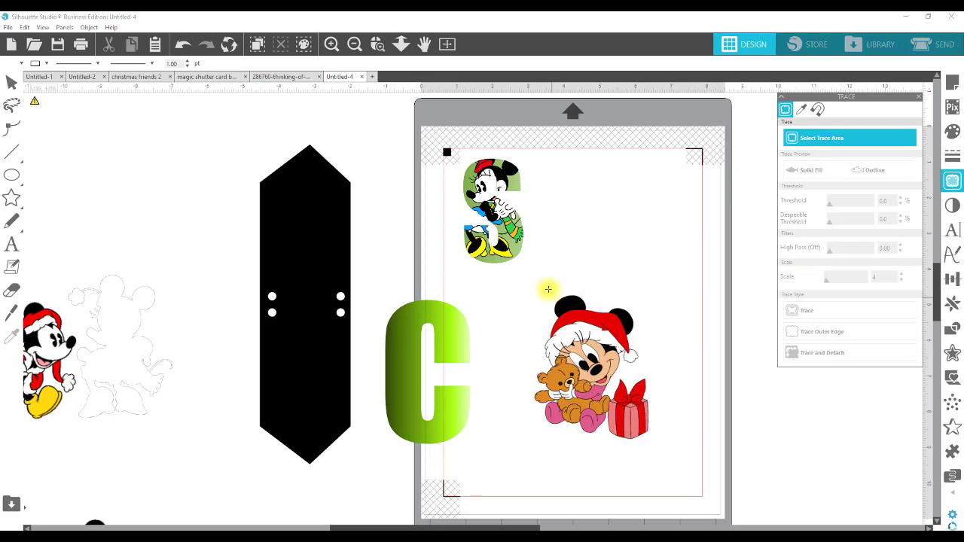
pyautogui.moveTo(529, 275)
pyautogui.mouseDown()
pyautogui.moveTo(670, 348)
pyautogui.moveTo(681, 454)
pyautogui.mouseUp()
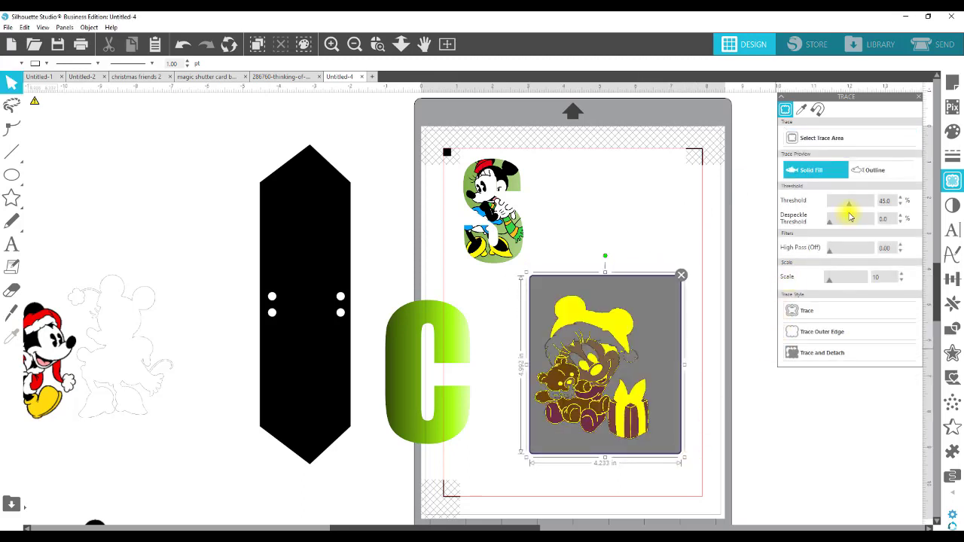
pyautogui.click(855, 206)
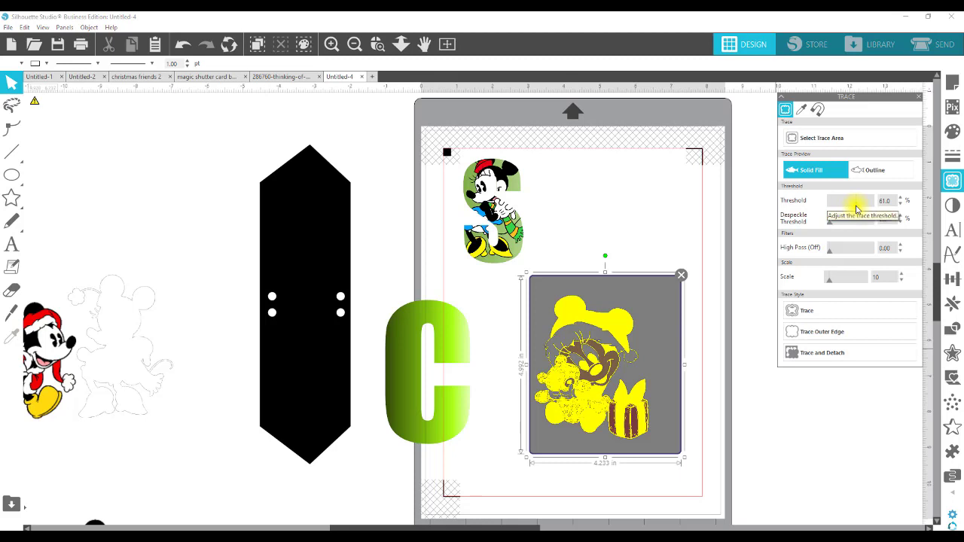
pyautogui.click(857, 208)
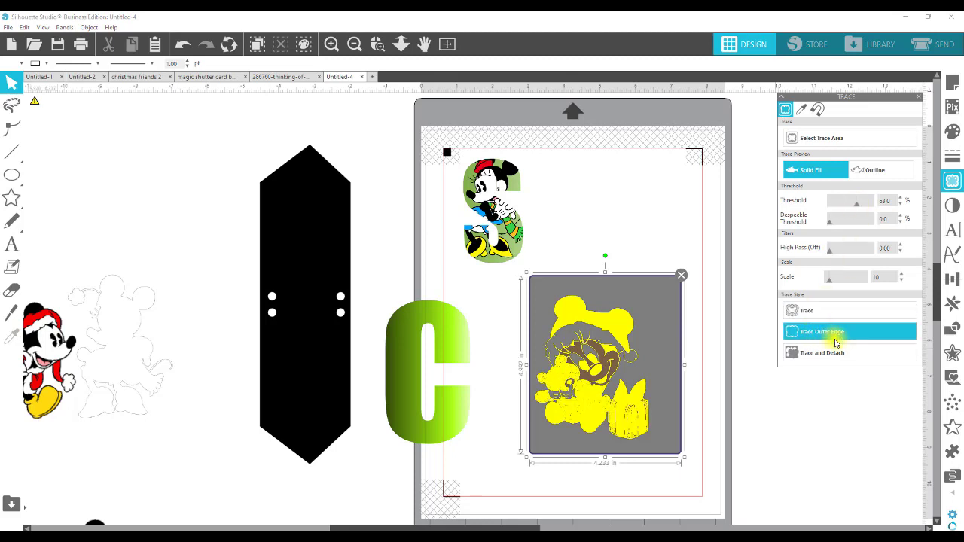
pyautogui.click(808, 354)
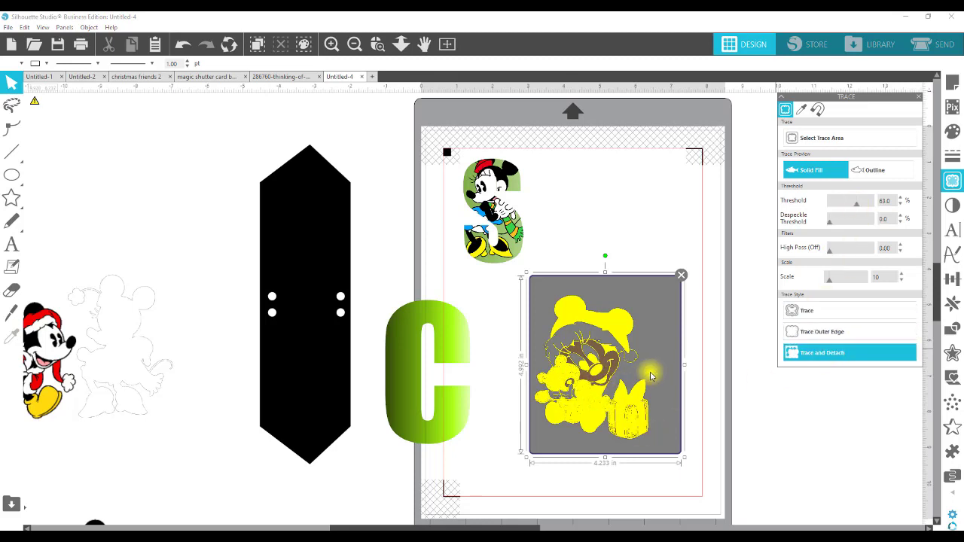
# Move the clip art's leftover background off the page, the detached baby Minnie upward, and the cut-out C piece aside
pyautogui.moveTo(645, 327)
pyautogui.mouseDown()
pyautogui.moveTo(209, 215)
pyautogui.moveTo(271, 172)
pyautogui.moveTo(209, 155)
pyautogui.moveTo(120, 188)
pyautogui.moveTo(134, 186)
pyautogui.mouseUp()
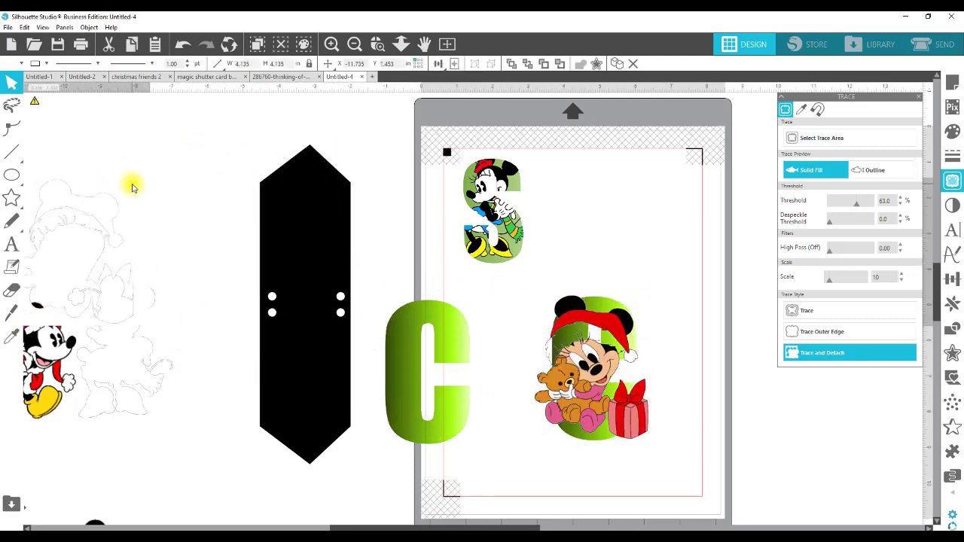
pyautogui.moveTo(594, 382); pyautogui.dragTo(622, 225)
pyautogui.moveTo(579, 368); pyautogui.dragTo(498, 393)
pyautogui.click(96, 129)
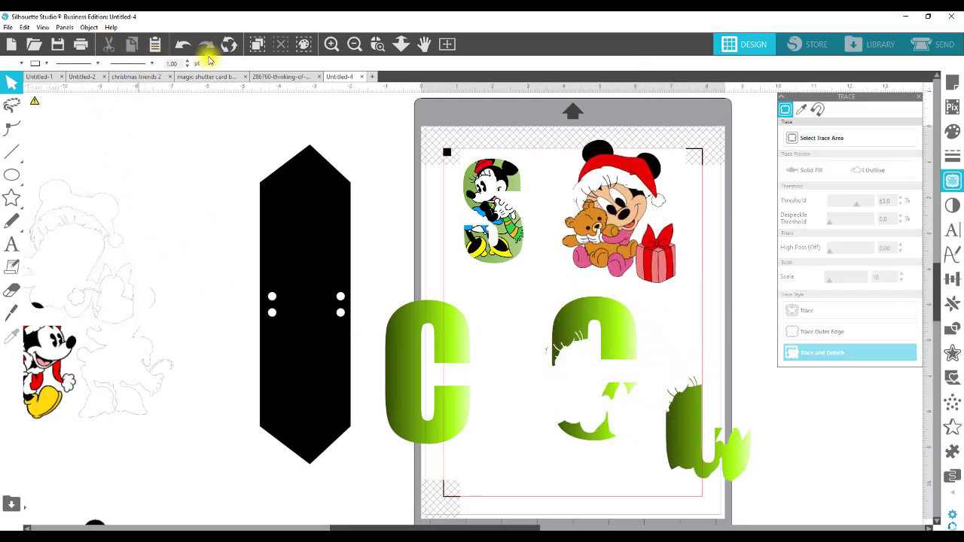
# Undo the moves and the detached trace, then redo them to recheck the separated baby Minnie pieces
pyautogui.click(185, 44)
pyautogui.click(184, 44)
pyautogui.click(185, 44)
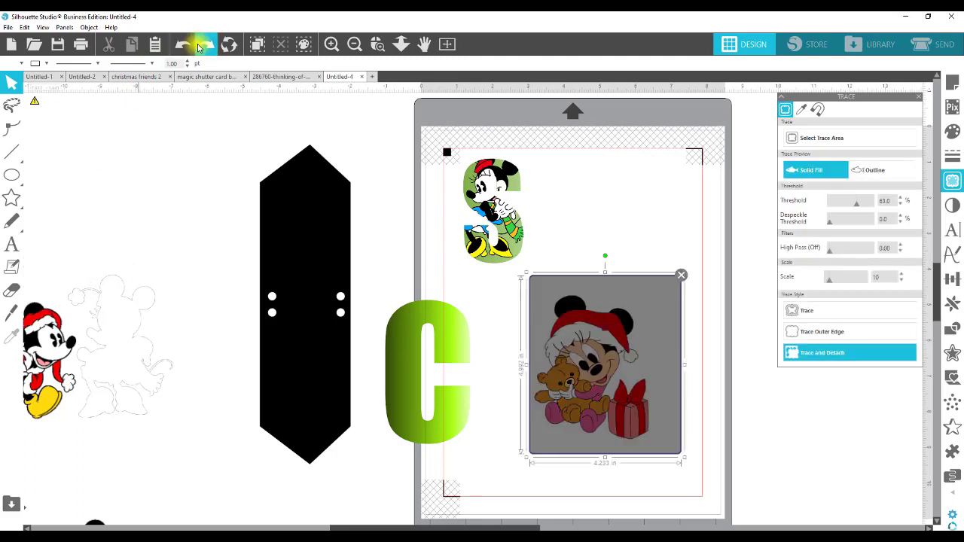
pyautogui.hotkey('ctrl', 'y')
pyautogui.hotkey('ctrl', 'y')
pyautogui.hotkey('ctrl', 'y')
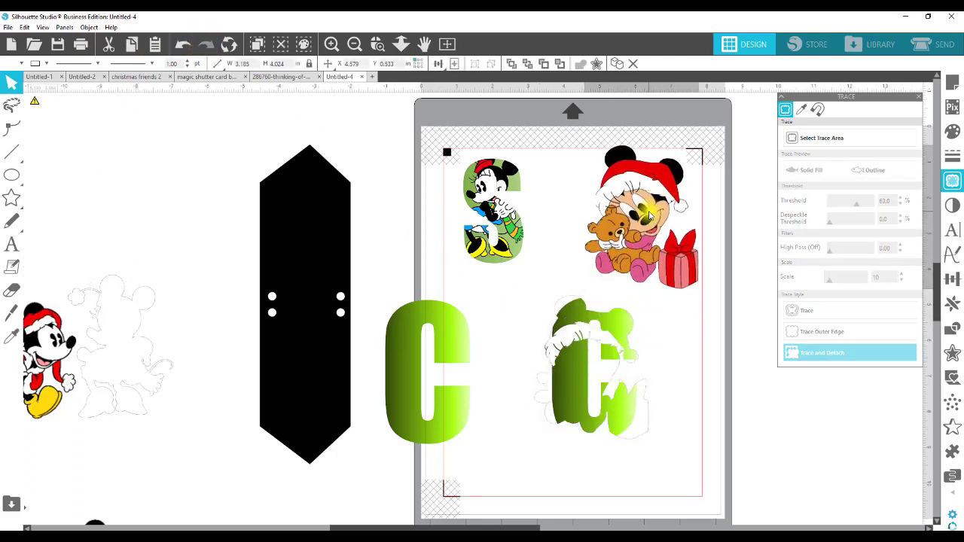
# Undo the baby Minnie piece moves, the trace and detach, and the trace area
pyautogui.click(184, 44)
pyautogui.click(185, 44)
pyautogui.click(185, 45)
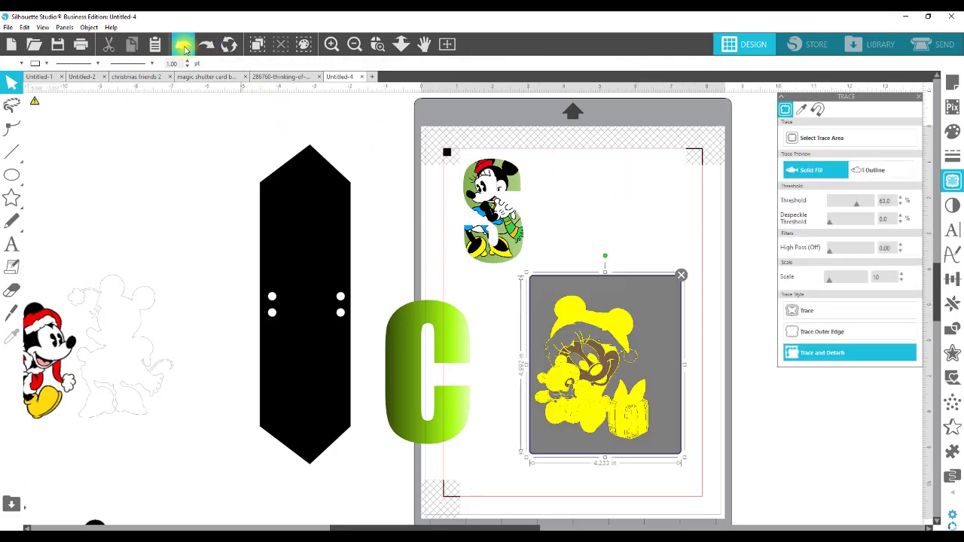
pyautogui.click(185, 44)
pyautogui.click(184, 44)
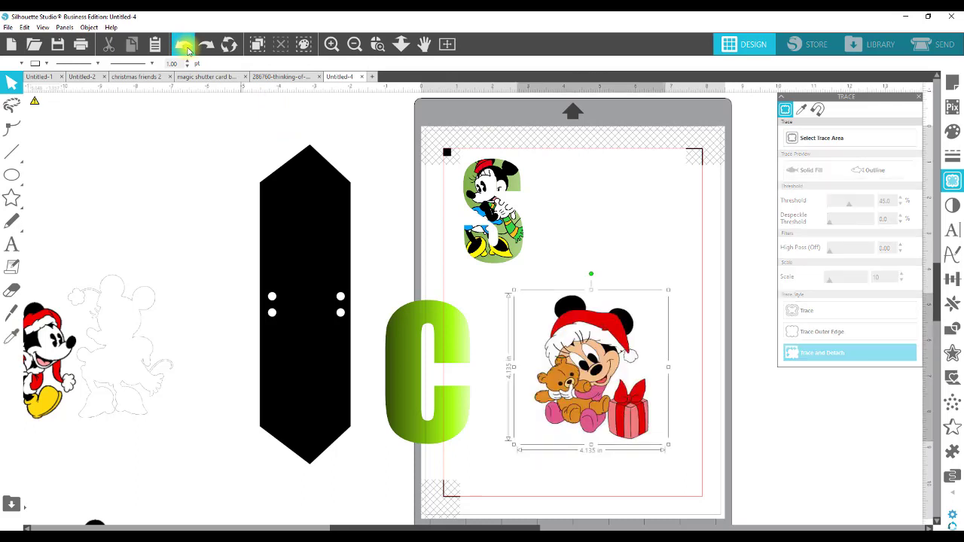
# Move the baby Minnie clip art above the C and draw a trace area about 4.25 by 4.5 in around it
pyautogui.click(537, 490)
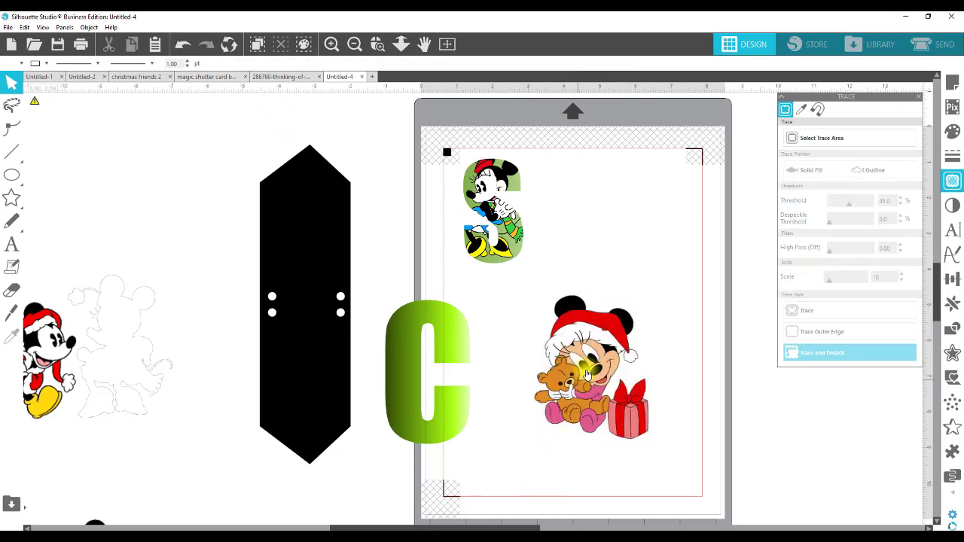
pyautogui.moveTo(580, 381); pyautogui.dragTo(621, 242)
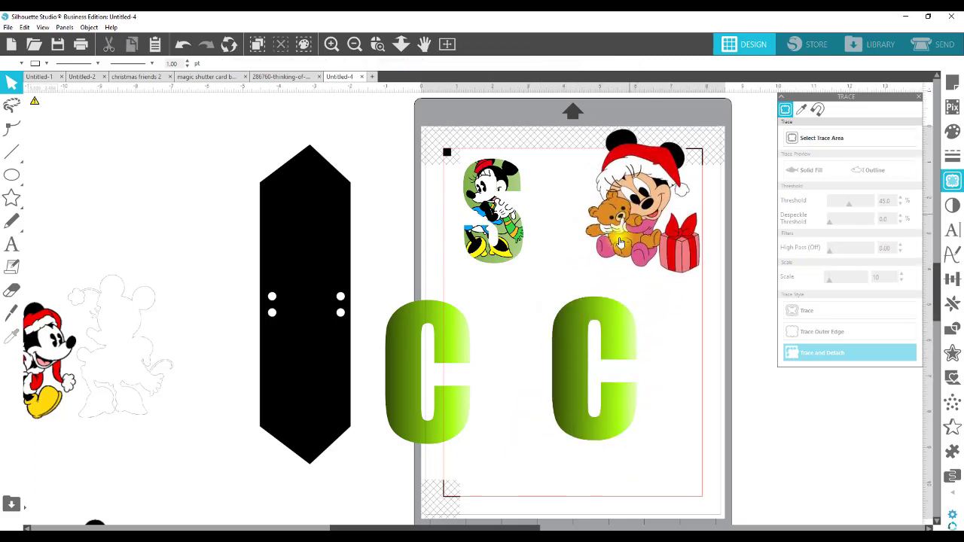
pyautogui.click(859, 134)
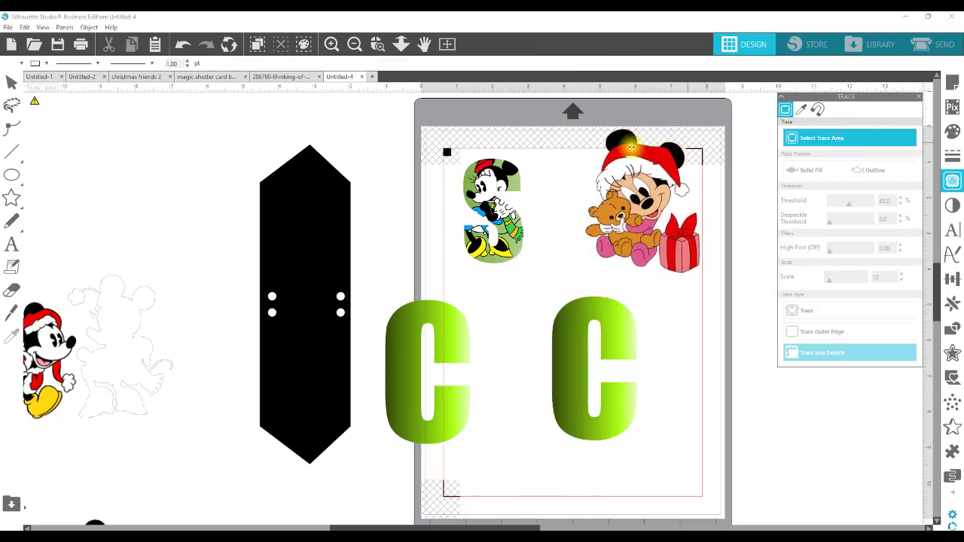
pyautogui.moveTo(573, 117)
pyautogui.mouseDown()
pyautogui.moveTo(684, 183)
pyautogui.moveTo(725, 280)
pyautogui.mouseUp()
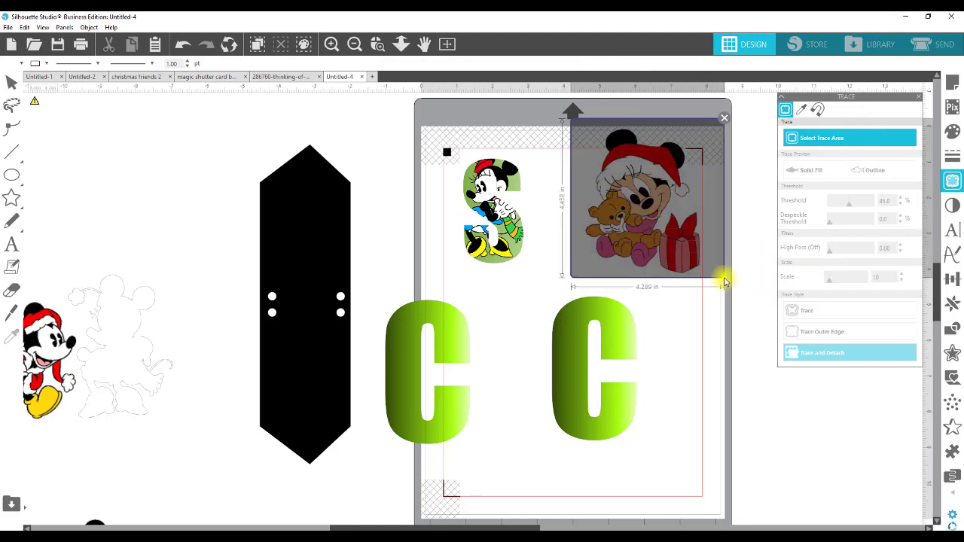
# Try to trace and detach baby Minnie at a 63% threshold, pulling the detached image and its leftover background apart
pyautogui.click(822, 354)
pyautogui.moveTo(856, 203); pyautogui.dragTo(861, 206)
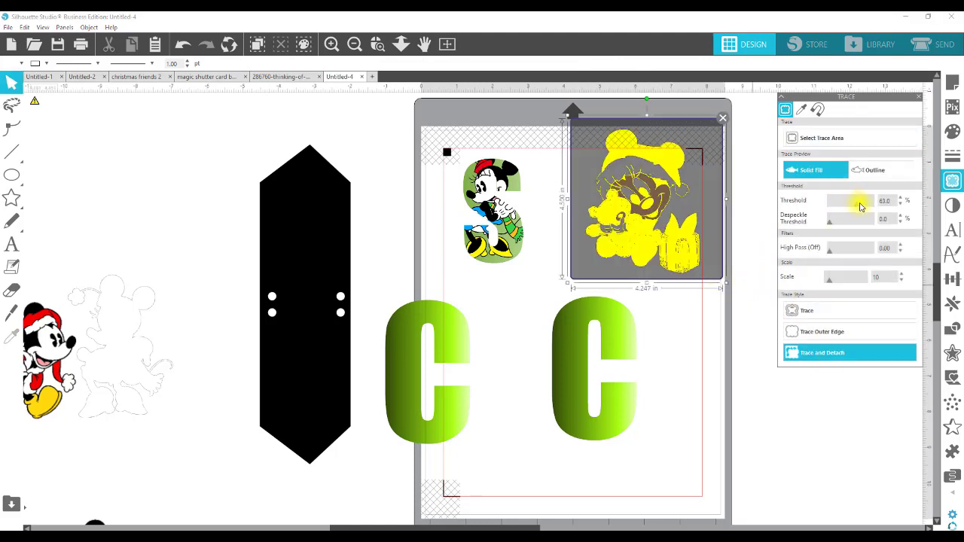
pyautogui.click(833, 357)
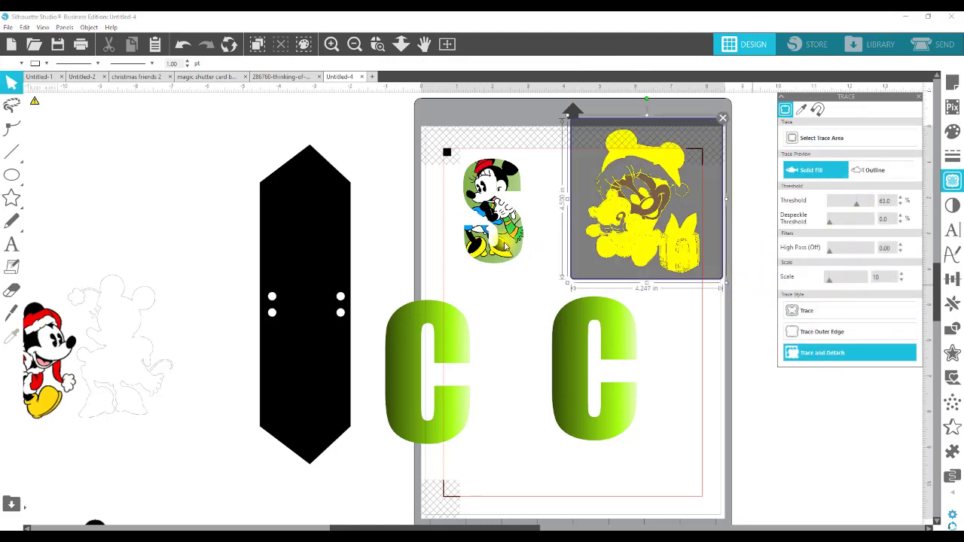
pyautogui.moveTo(628, 219)
pyautogui.mouseDown()
pyautogui.moveTo(549, 197)
pyautogui.moveTo(455, 208)
pyautogui.moveTo(659, 381)
pyautogui.moveTo(737, 406)
pyautogui.mouseUp()
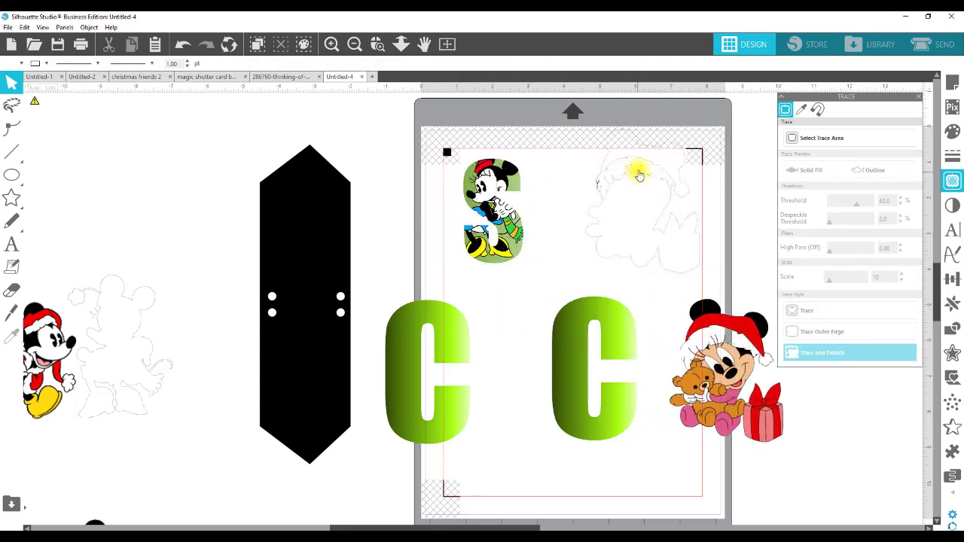
pyautogui.moveTo(637, 168)
pyautogui.mouseDown()
pyautogui.moveTo(328, 171)
pyautogui.moveTo(601, 176)
pyautogui.moveTo(658, 134)
pyautogui.moveTo(661, 114)
pyautogui.moveTo(648, 106)
pyautogui.moveTo(319, 215)
pyautogui.mouseUp()
pyautogui.click(319, 153)
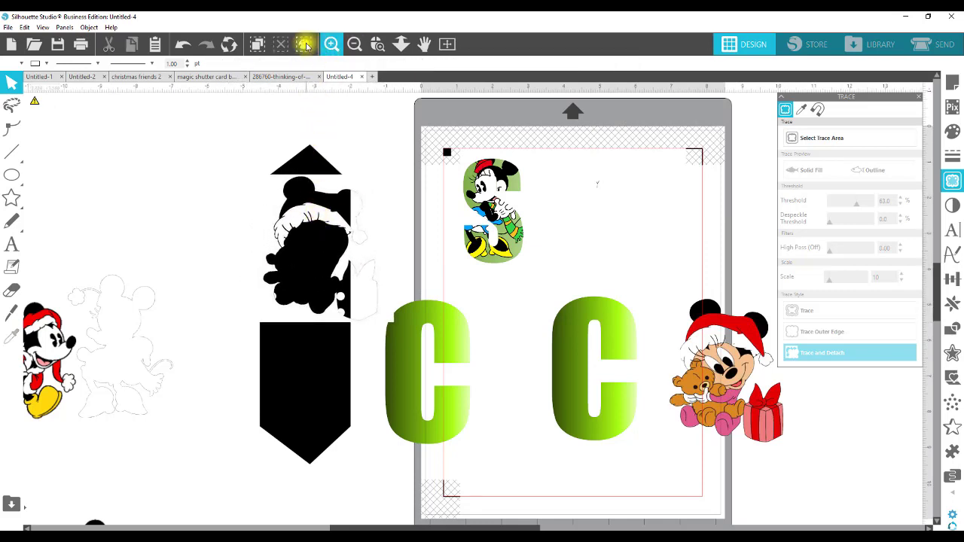
# Undo the two piece moves and the trace and detach, back to the trace area around baby Minnie
pyautogui.click(183, 46)
pyautogui.click(183, 46)
pyautogui.click(183, 46)
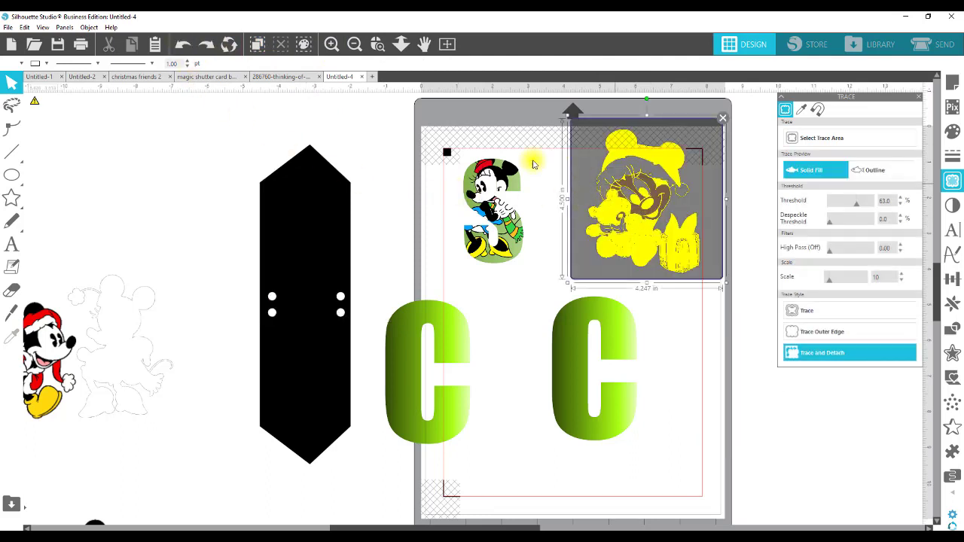
# Compare threshold levels for the baby Minnie trace, settle on 85%, and trace and detach the image
pyautogui.click(332, 44)
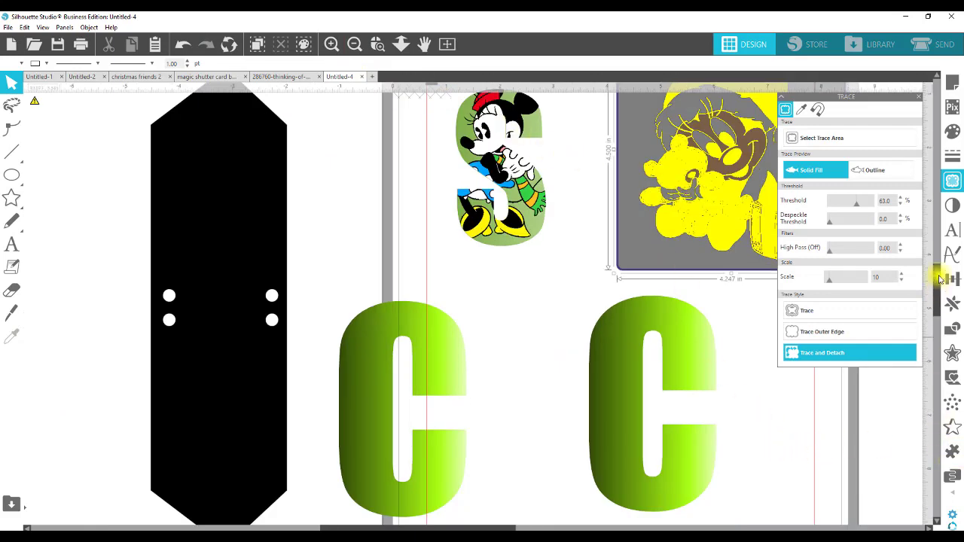
pyautogui.moveTo(940, 278); pyautogui.dragTo(940, 258)
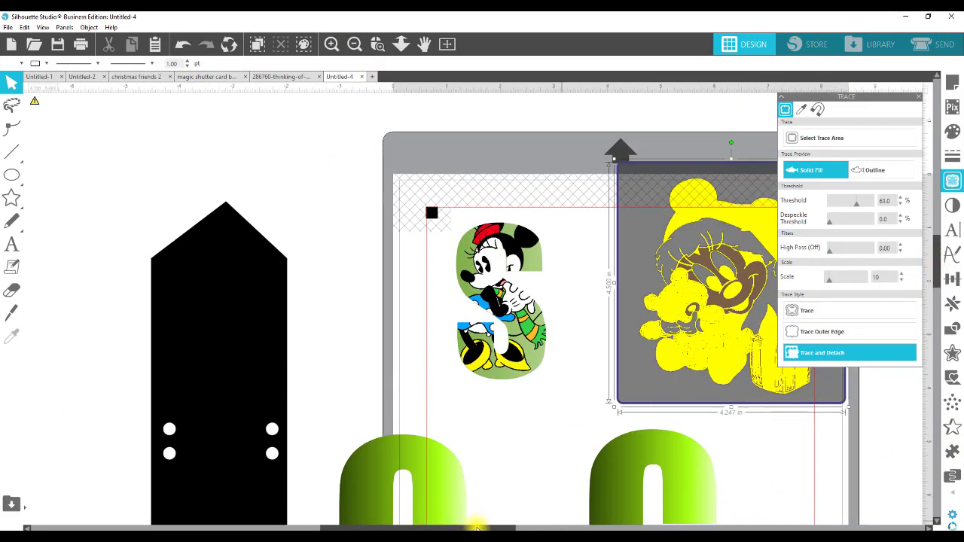
pyautogui.moveTo(477, 525); pyautogui.dragTo(531, 522)
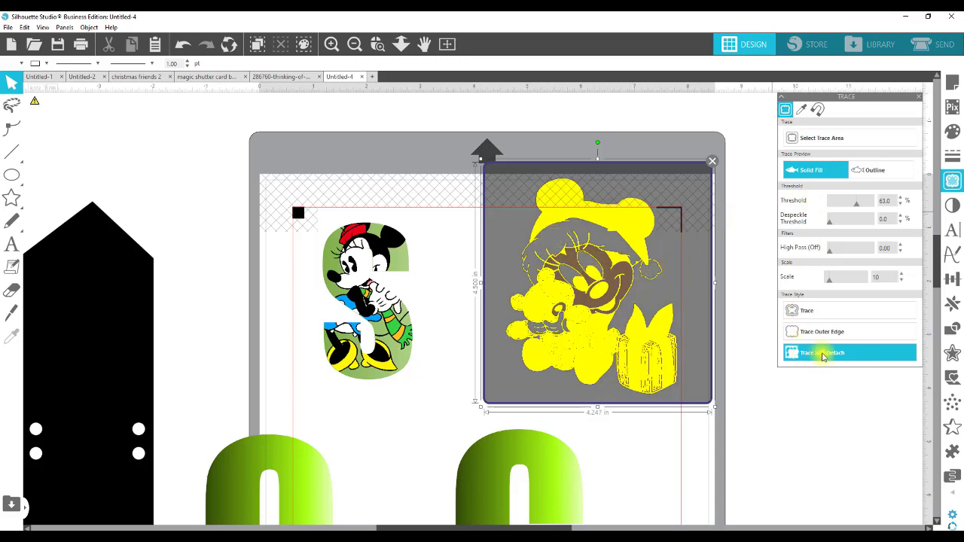
pyautogui.click(870, 205)
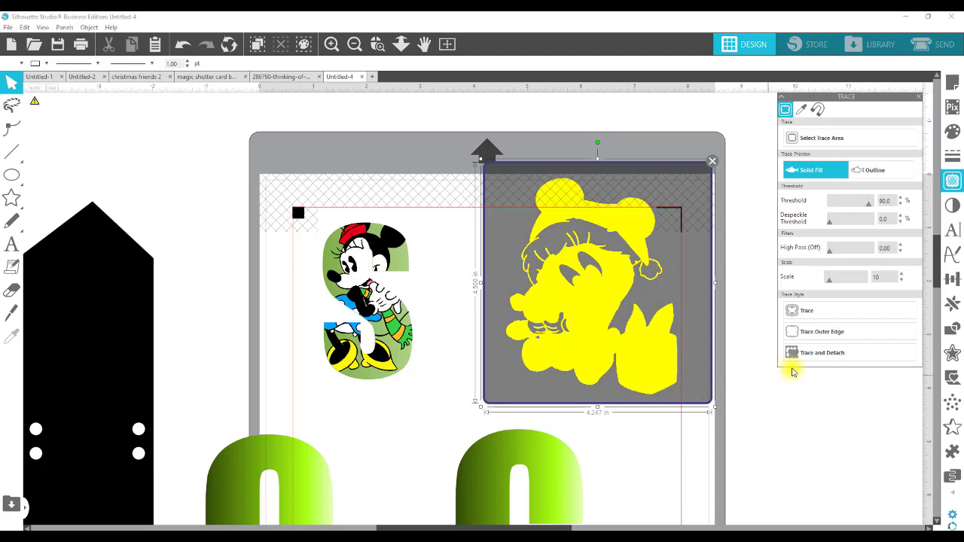
pyautogui.click(849, 205)
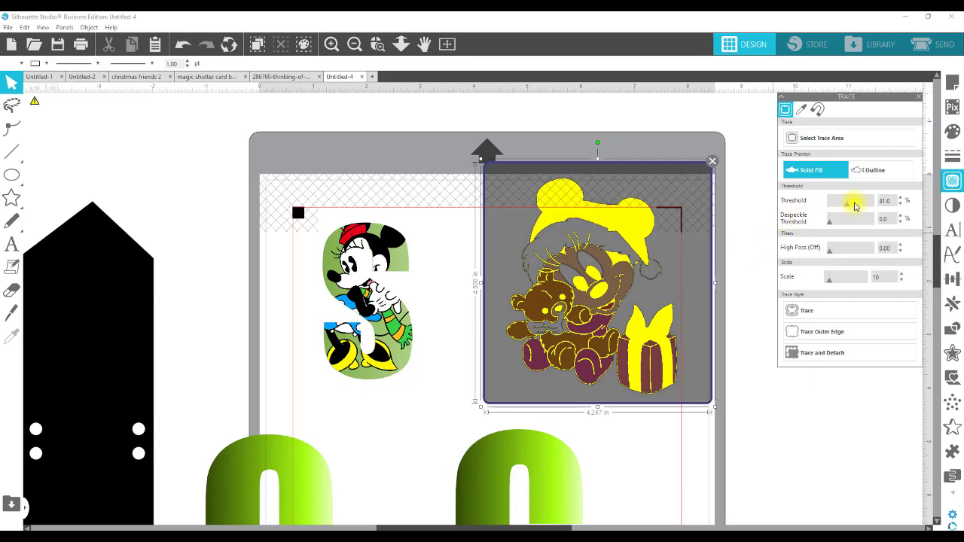
pyautogui.moveTo(855, 208); pyautogui.dragTo(867, 211)
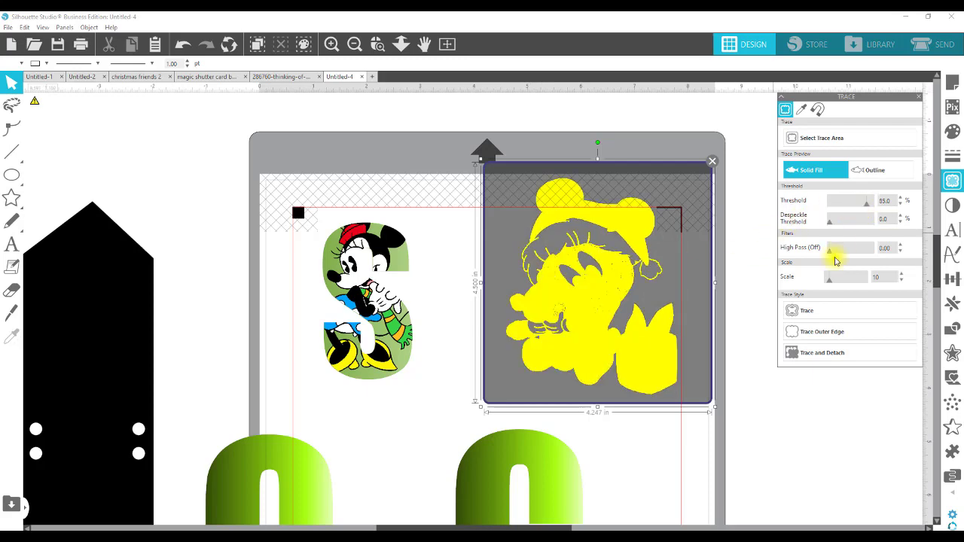
pyautogui.click(802, 356)
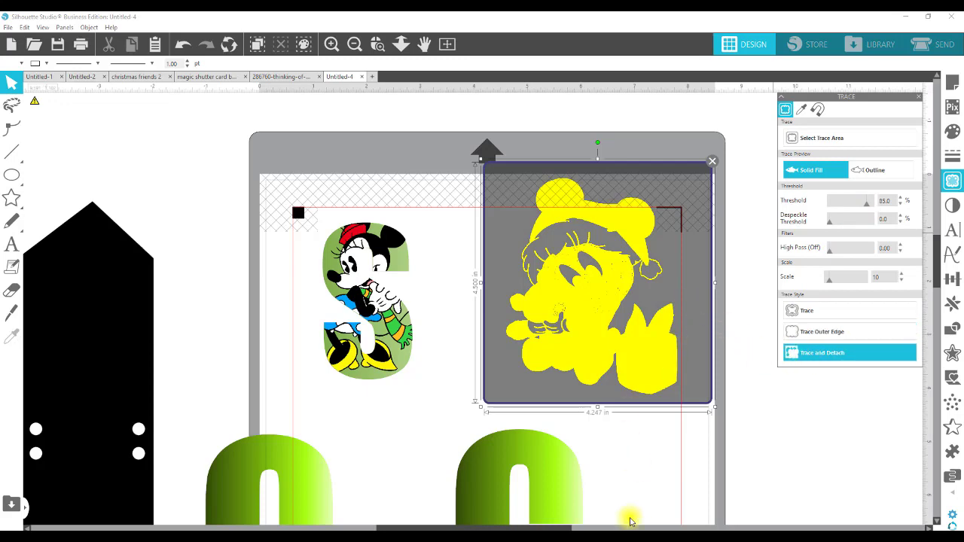
# Move the detached baby Minnie over the page's right edge and delete the leftover clip art background
pyautogui.moveTo(558, 248)
pyautogui.mouseDown()
pyautogui.moveTo(612, 167)
pyautogui.moveTo(775, 160)
pyautogui.mouseUp()
pyautogui.click(609, 218)
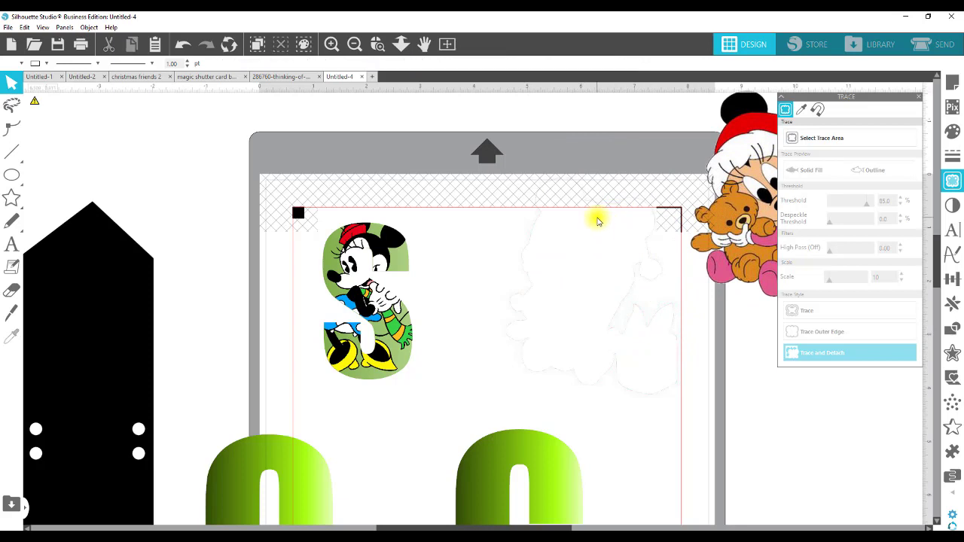
pyautogui.moveTo(531, 226)
pyautogui.mouseDown()
pyautogui.moveTo(318, 211)
pyautogui.moveTo(188, 188)
pyautogui.moveTo(327, 163)
pyautogui.moveTo(338, 145)
pyautogui.moveTo(340, 156)
pyautogui.mouseUp()
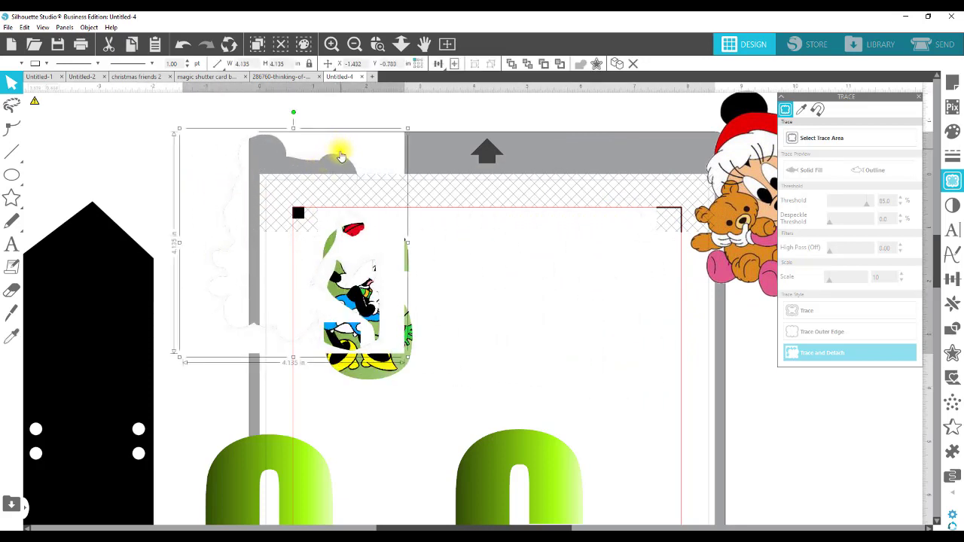
pyautogui.press('Delete')
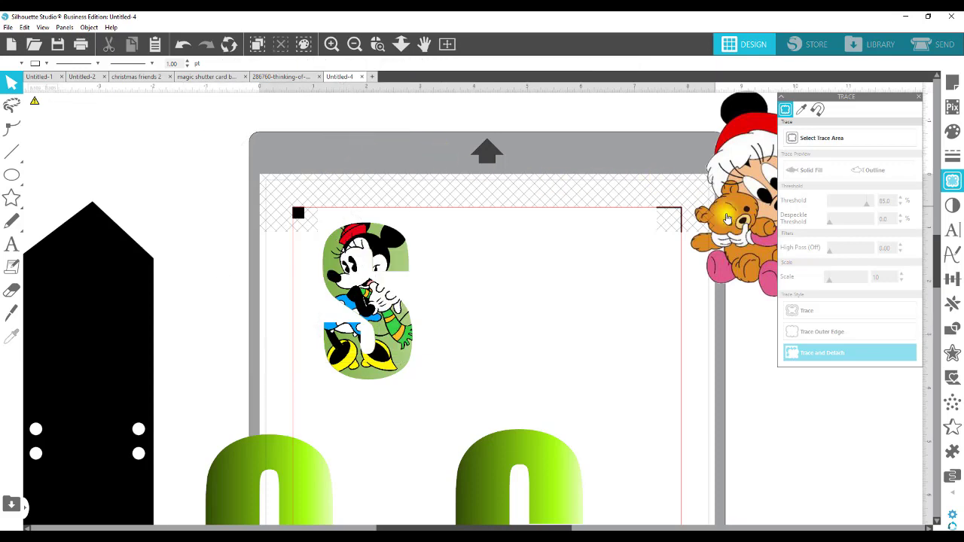
# Place baby Minnie over the repositioned green C beside the S and set her fill transparency to 61%
pyautogui.moveTo(550, 465)
pyautogui.mouseDown()
pyautogui.moveTo(586, 295)
pyautogui.moveTo(604, 296)
pyautogui.mouseUp()
pyautogui.moveTo(708, 170)
pyautogui.mouseDown()
pyautogui.moveTo(580, 252)
pyautogui.moveTo(537, 332)
pyautogui.moveTo(525, 333)
pyautogui.mouseUp()
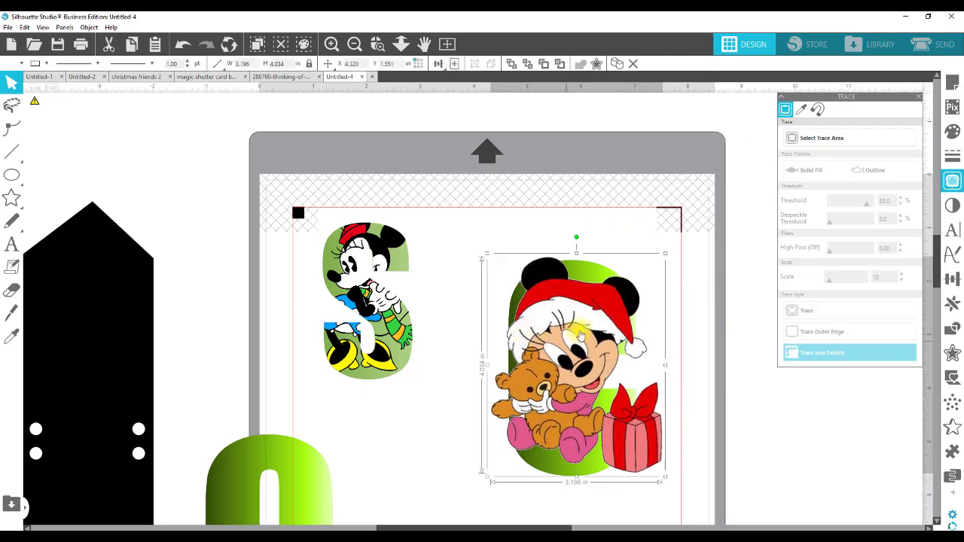
pyautogui.click(954, 134)
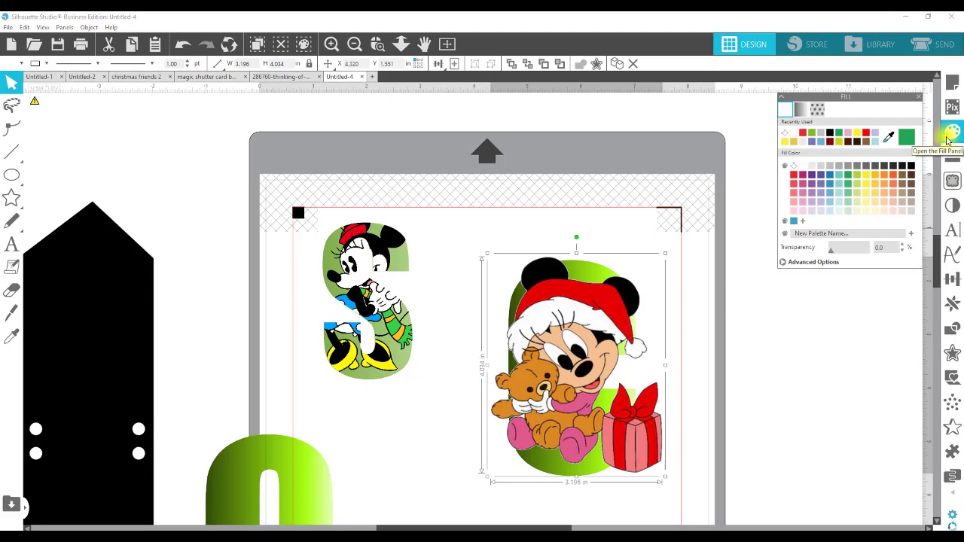
pyautogui.moveTo(842, 251); pyautogui.dragTo(854, 251)
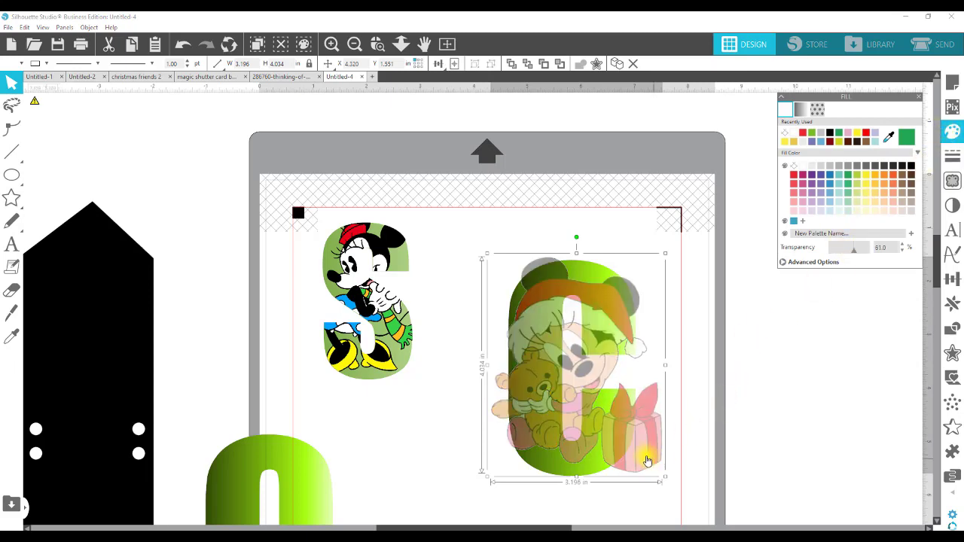
# Shrink baby Minnie to about 2.93 by 3.69 in and position her with the gift over the C's lower arm
pyautogui.moveTo(647, 461); pyautogui.dragTo(616, 469)
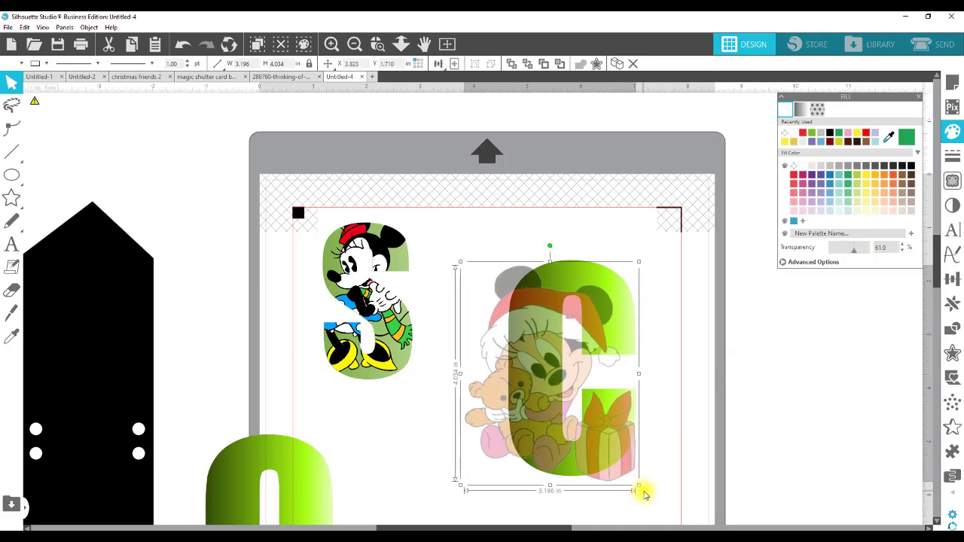
pyautogui.moveTo(636, 487); pyautogui.dragTo(628, 472)
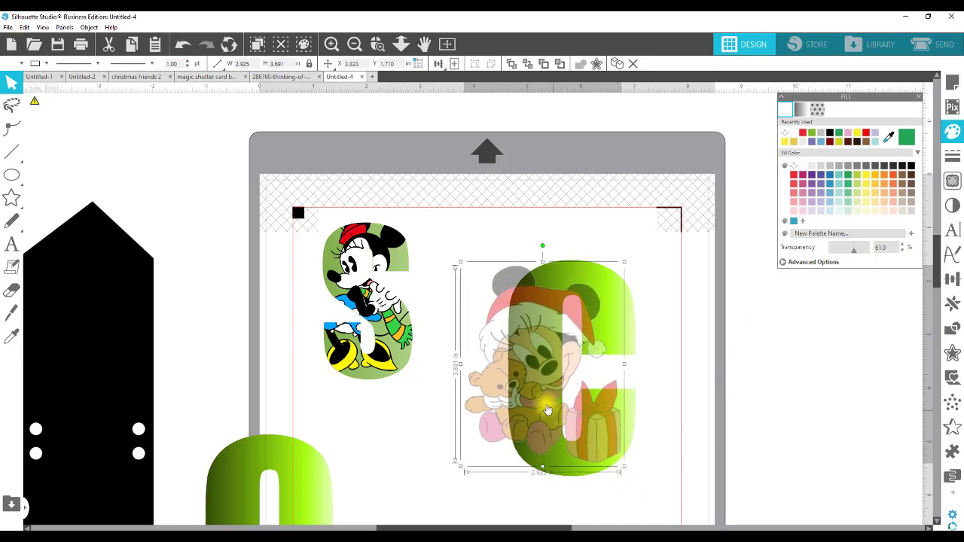
pyautogui.moveTo(549, 410); pyautogui.dragTo(552, 400)
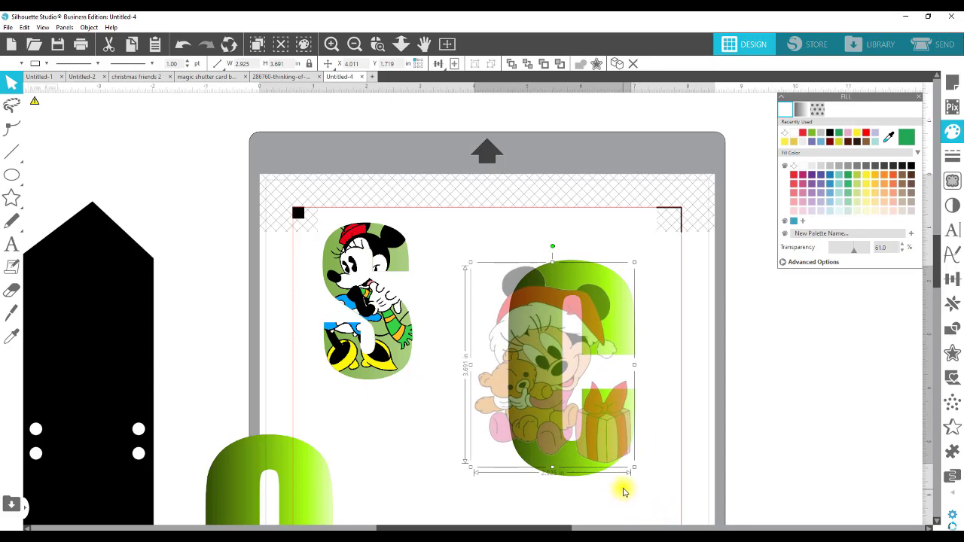
# Set baby Minnie's fill transparency back to 0%
pyautogui.click(667, 494)
pyautogui.click(865, 254)
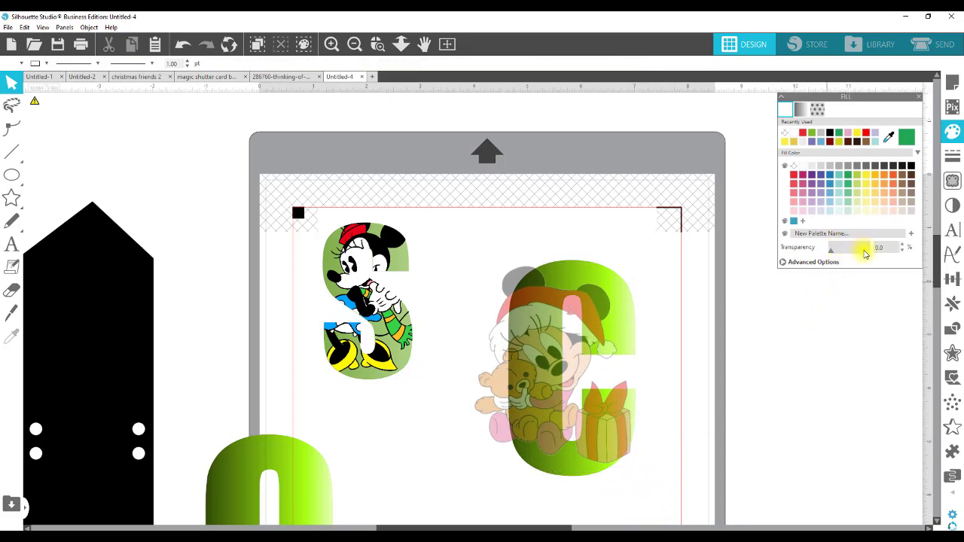
pyautogui.click(506, 290)
pyautogui.moveTo(856, 259); pyautogui.dragTo(807, 257)
# Try Subtract and Crop on the overlapping baby Minnie and C, undoing each operation
pyautogui.click(469, 224)
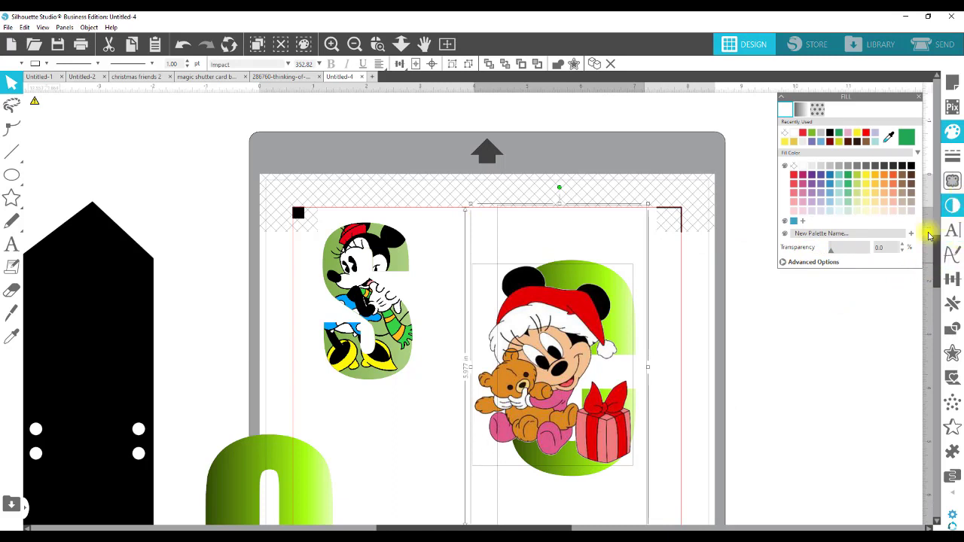
pyautogui.scroll(-2, 838, 356)
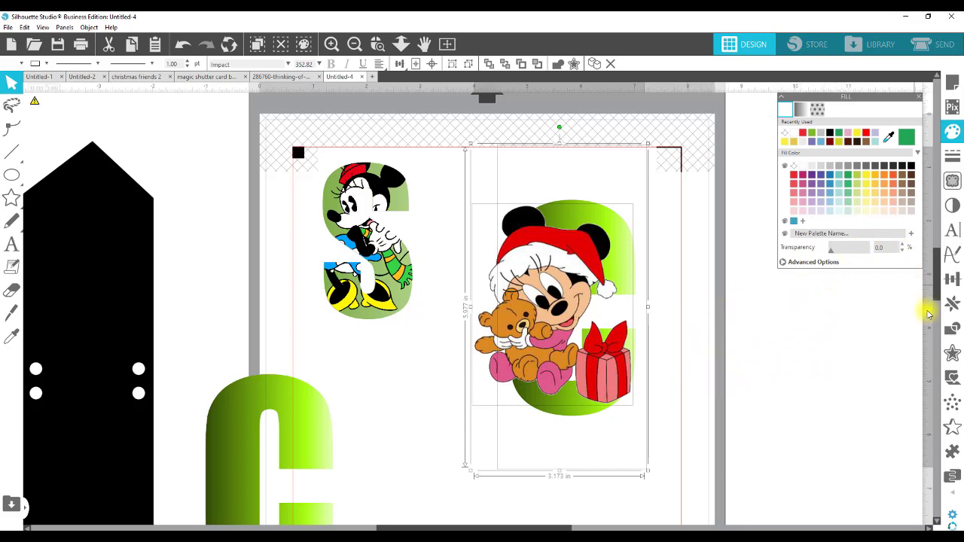
pyautogui.click(953, 329)
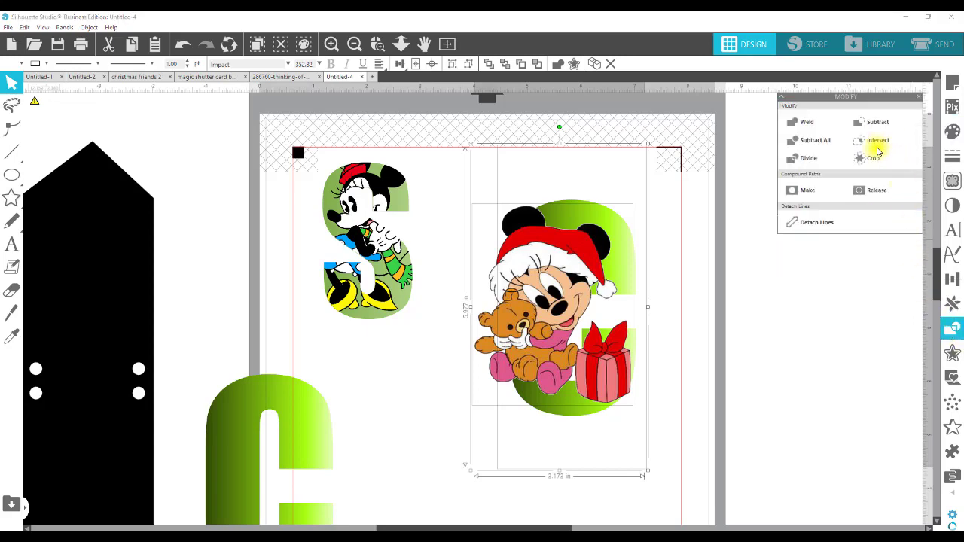
pyautogui.click(878, 122)
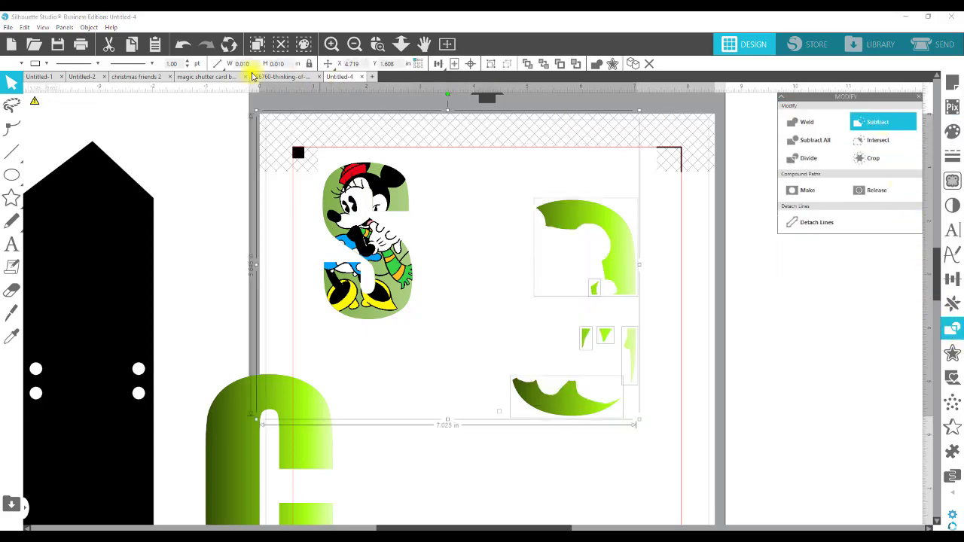
pyautogui.click(182, 43)
pyautogui.click(876, 158)
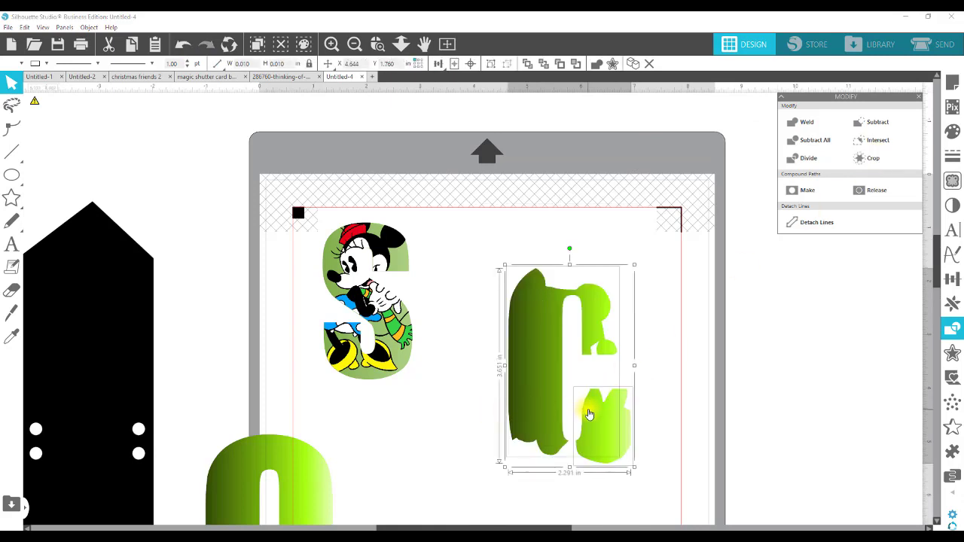
pyautogui.click(183, 44)
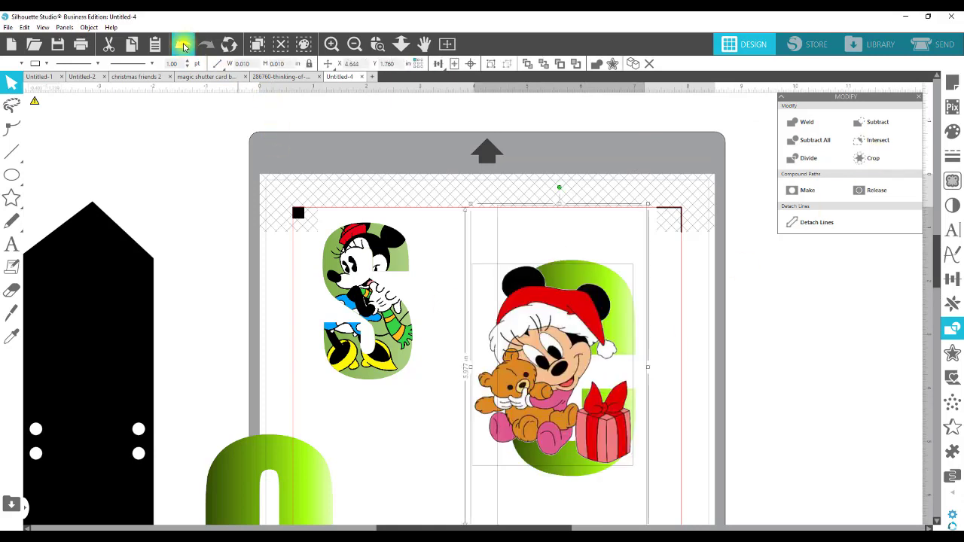
# Move baby Minnie off the C toward the page's upper right corner and delete the spare C straddling the page's left edge
pyautogui.click(753, 379)
pyautogui.hotkey('ctrl', 'z')
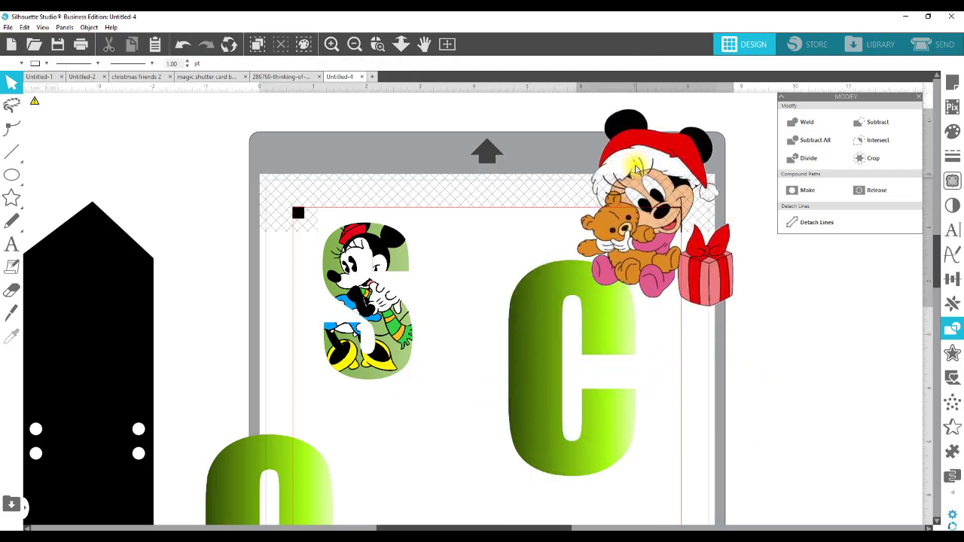
pyautogui.click(257, 465)
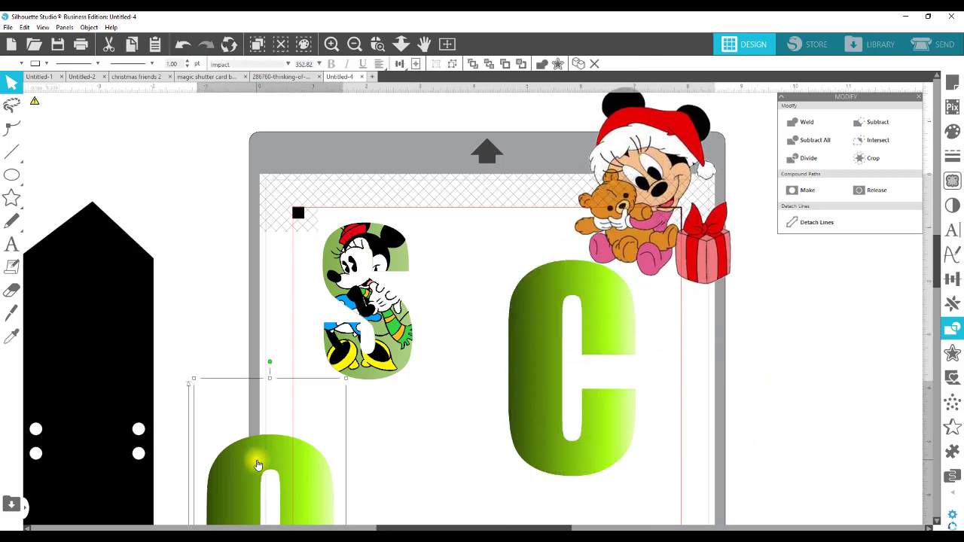
pyautogui.press('Delete')
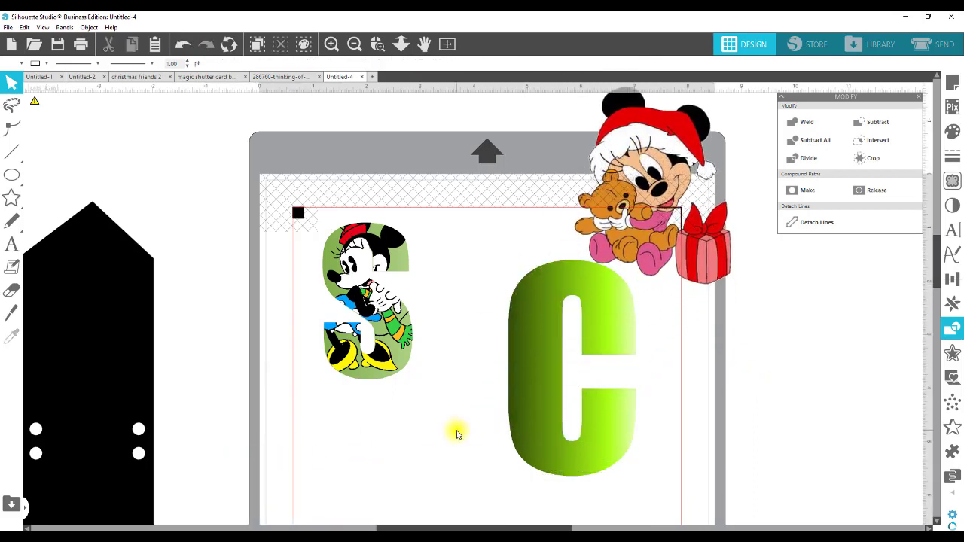
# Move baby Minnie off the page's right edge and reposition the green C in the page's upper right area
pyautogui.moveTo(535, 400); pyautogui.dragTo(525, 442)
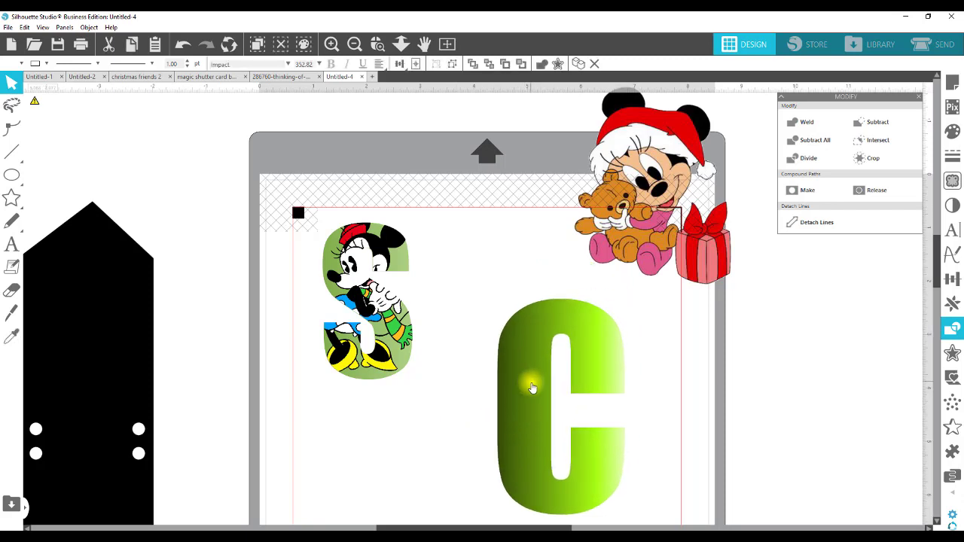
pyautogui.moveTo(700, 242); pyautogui.dragTo(833, 252)
pyautogui.click(663, 298)
pyautogui.moveTo(536, 347); pyautogui.dragTo(509, 293)
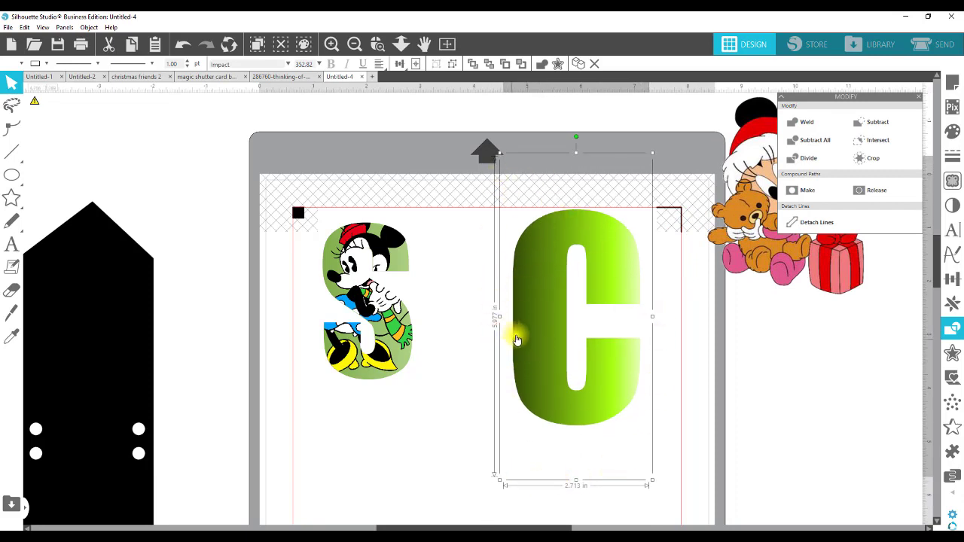
# Convert the green C to a path and place a copy of it beyond the page's left edge
pyautogui.rightClick(552, 281)
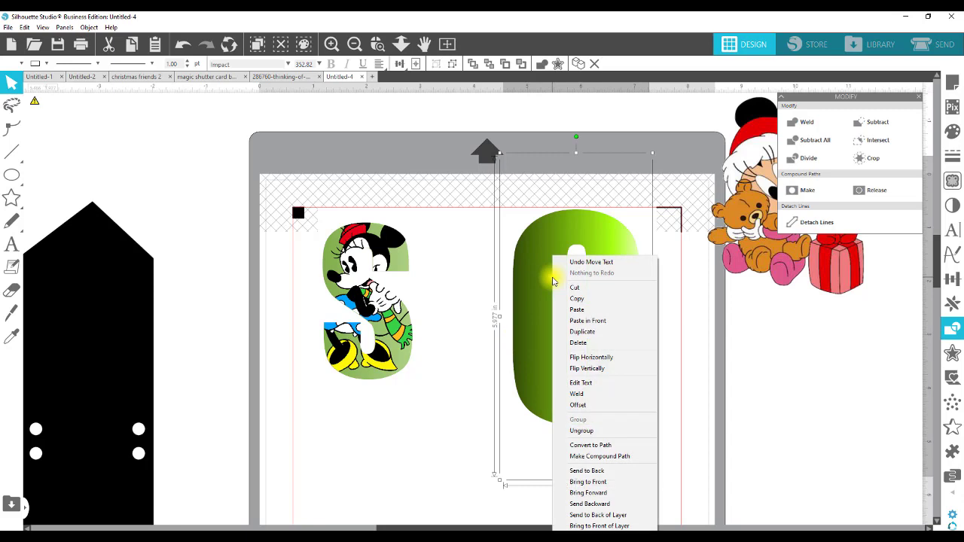
pyautogui.click(605, 445)
pyautogui.click(538, 334)
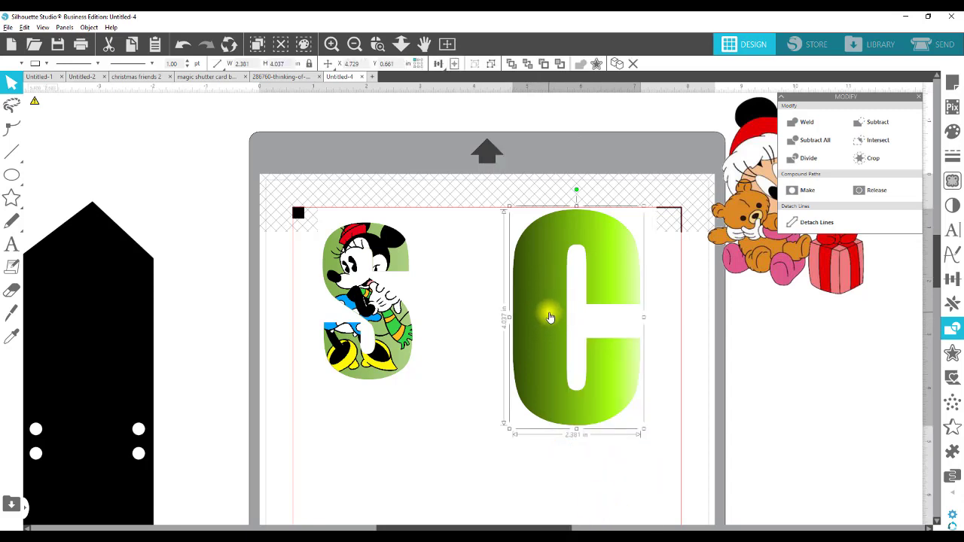
pyautogui.moveTo(549, 312); pyautogui.dragTo(159, 280)
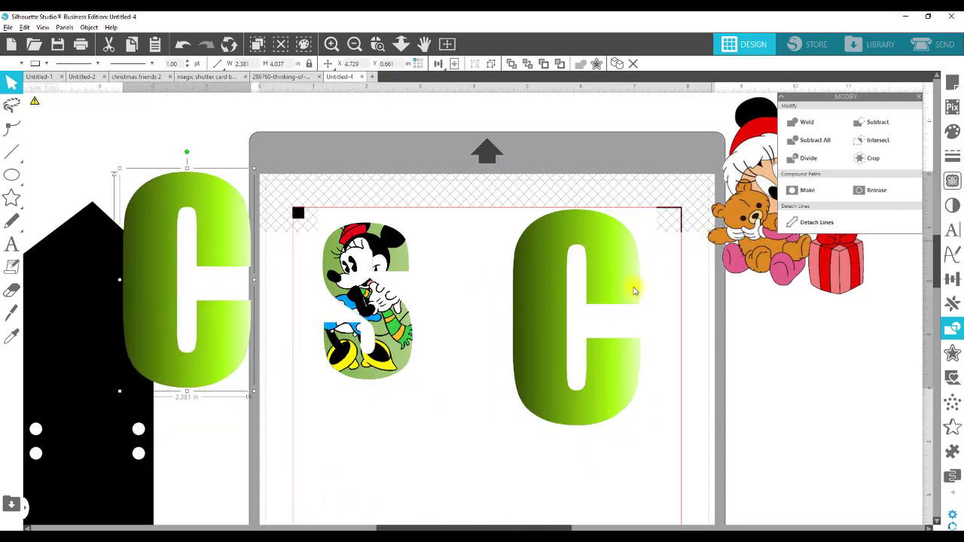
pyautogui.moveTo(575, 273); pyautogui.dragTo(567, 293)
pyautogui.click(658, 280)
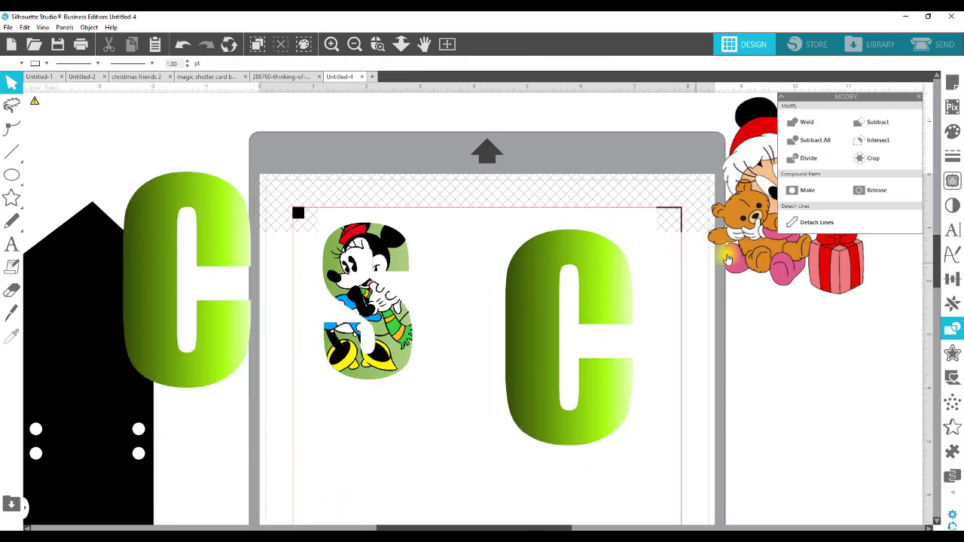
# Position baby Minnie over the C with the gift on its lower arm, using a temporary 62% fill transparency and restoring 0%
pyautogui.moveTo(728, 258); pyautogui.dragTo(538, 387)
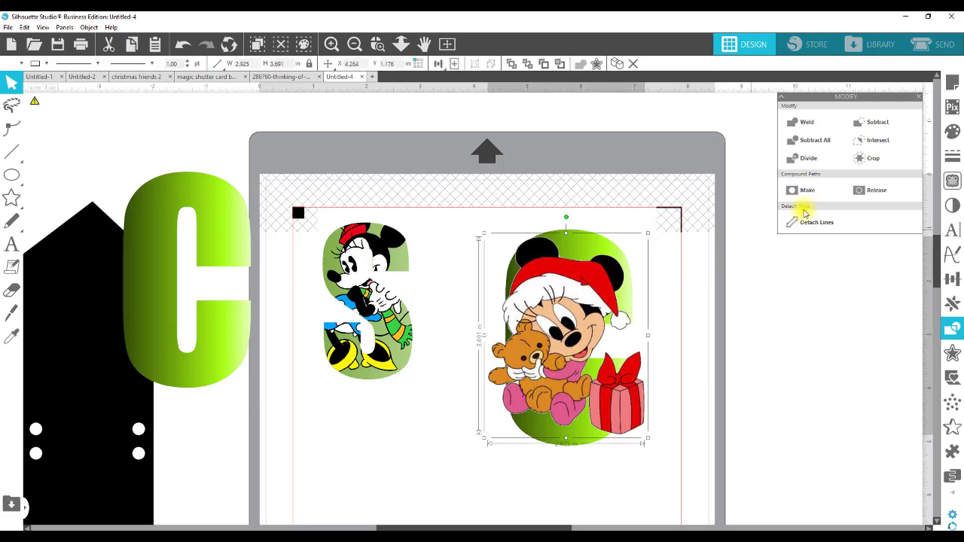
pyautogui.click(954, 134)
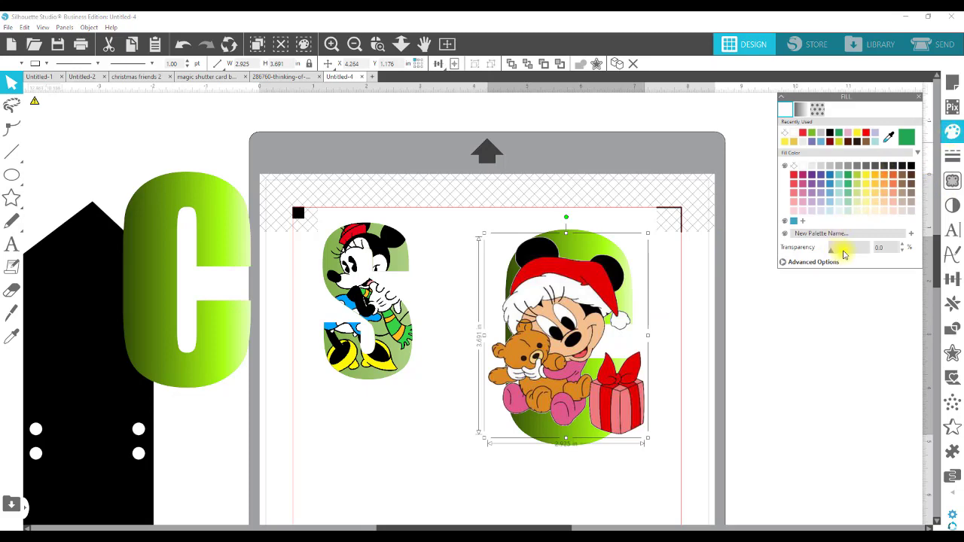
pyautogui.moveTo(843, 254); pyautogui.dragTo(847, 253)
pyautogui.moveTo(603, 328); pyautogui.dragTo(525, 345)
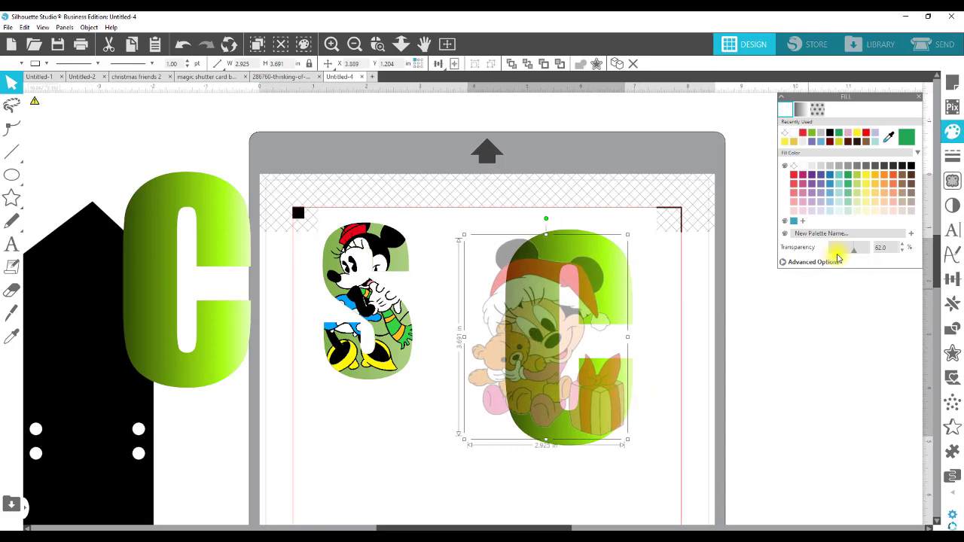
pyautogui.moveTo(854, 257); pyautogui.dragTo(815, 255)
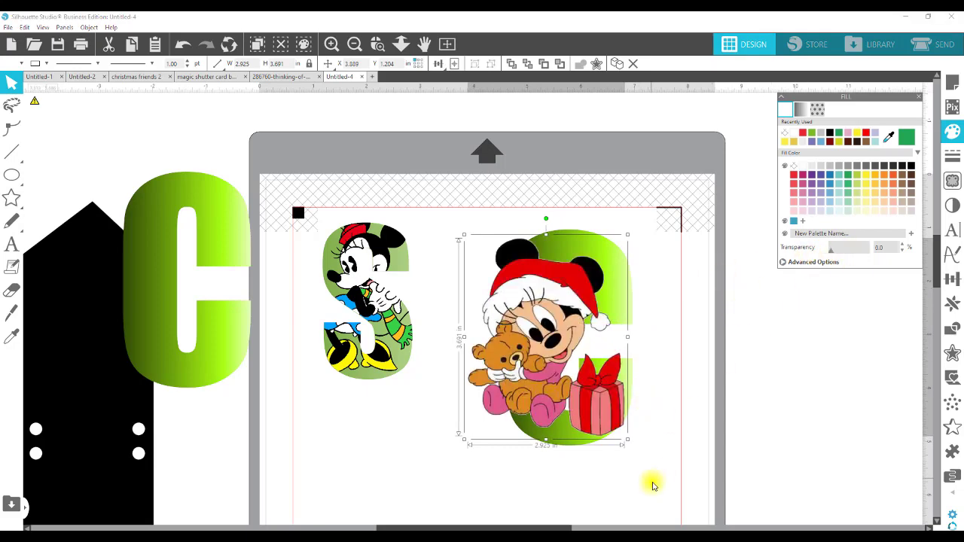
# Crop baby Minnie to the shape of the C and group the cropped pieces
pyautogui.moveTo(667, 473); pyautogui.dragTo(480, 219)
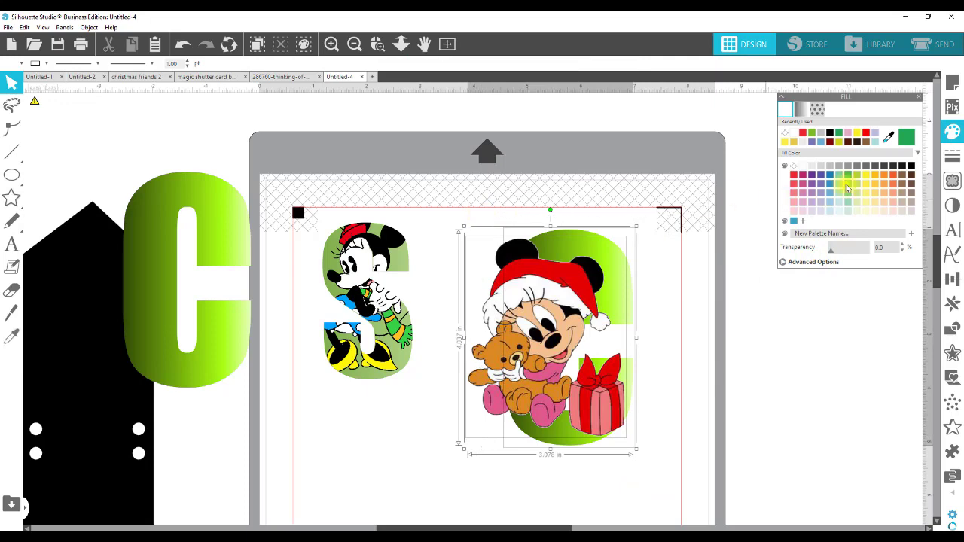
pyautogui.click(952, 328)
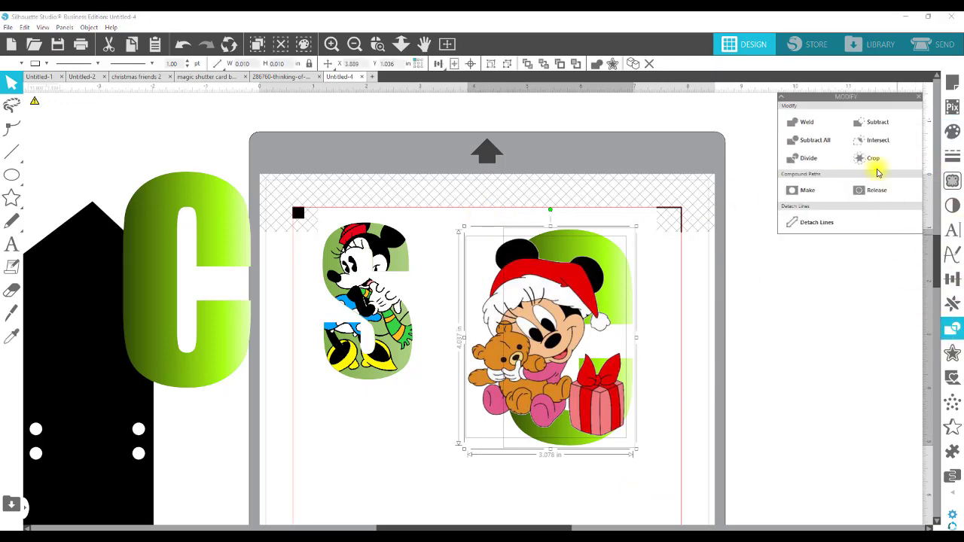
pyautogui.click(874, 160)
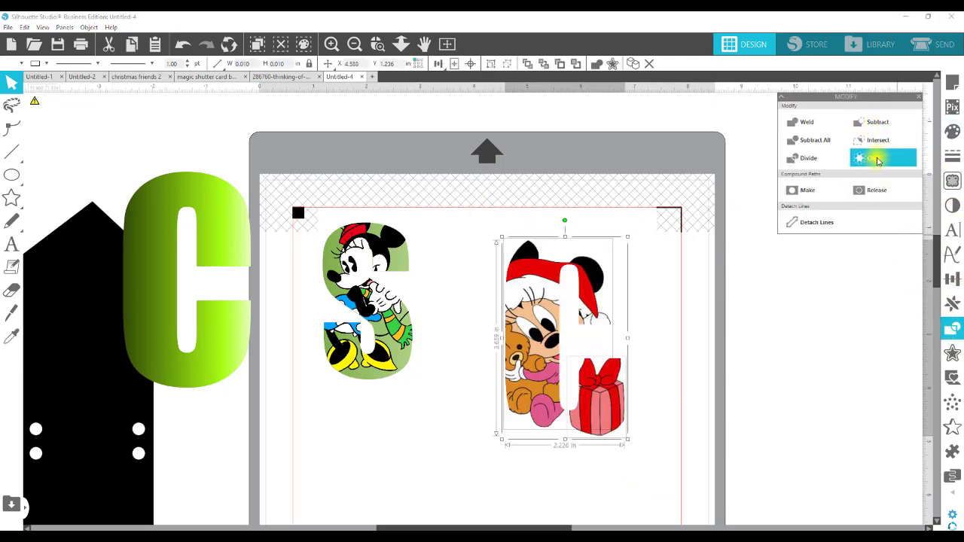
pyautogui.click(681, 369)
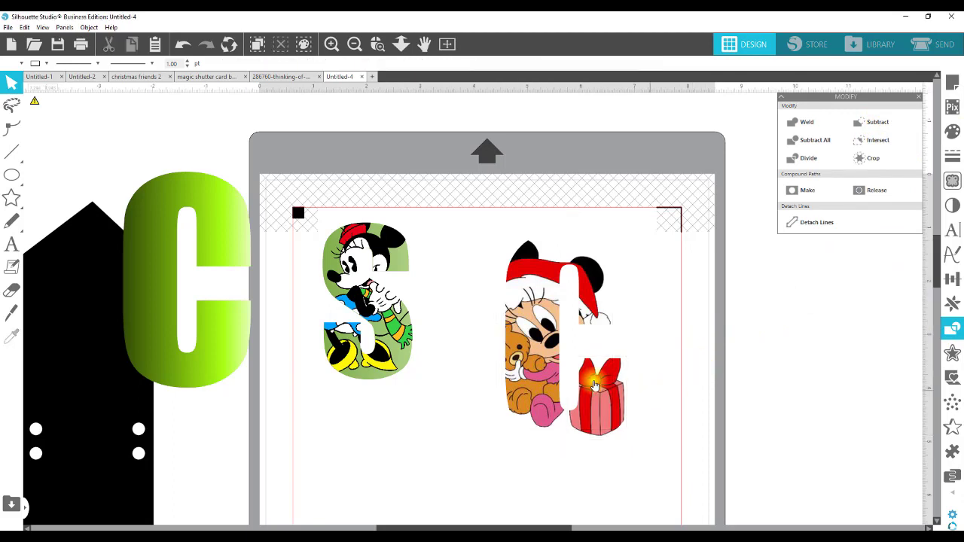
pyautogui.click(527, 271)
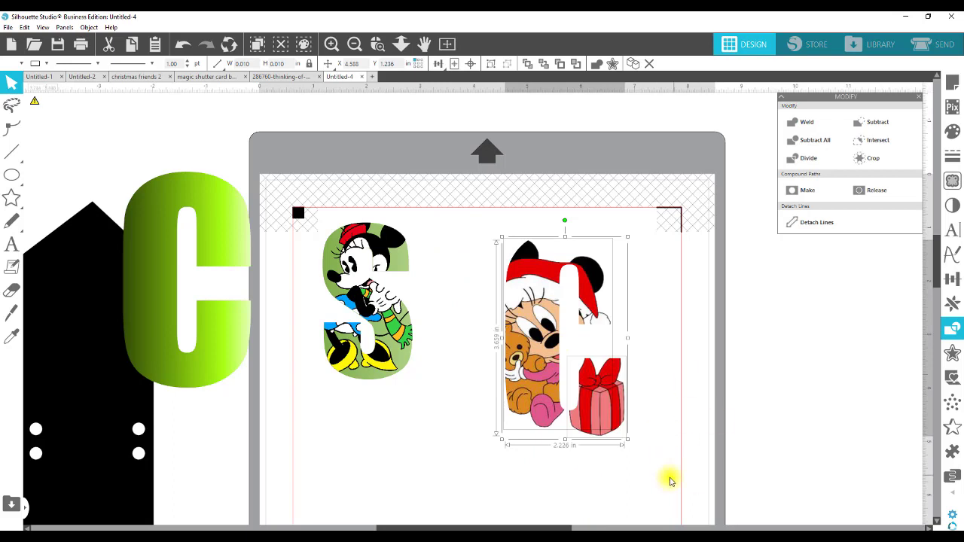
pyautogui.rightClick(550, 377)
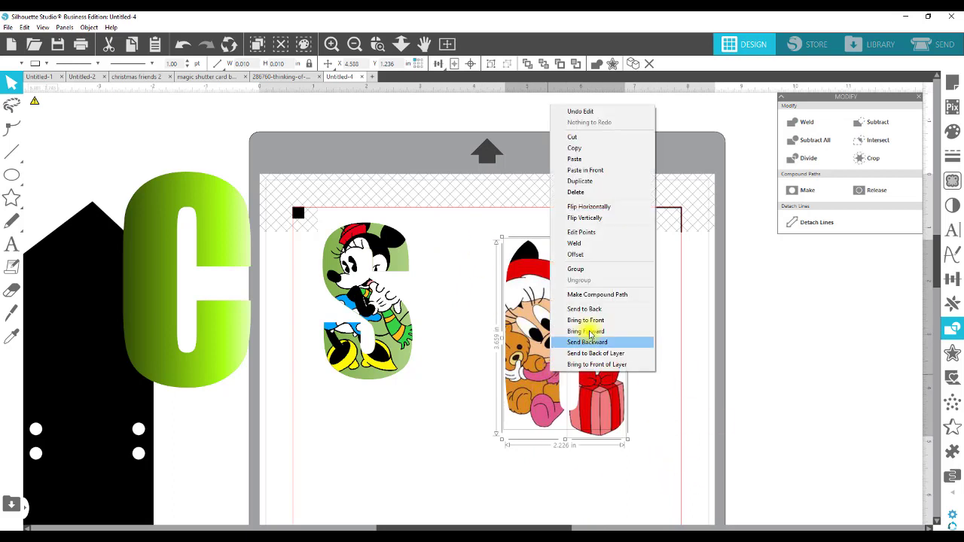
pyautogui.click(595, 263)
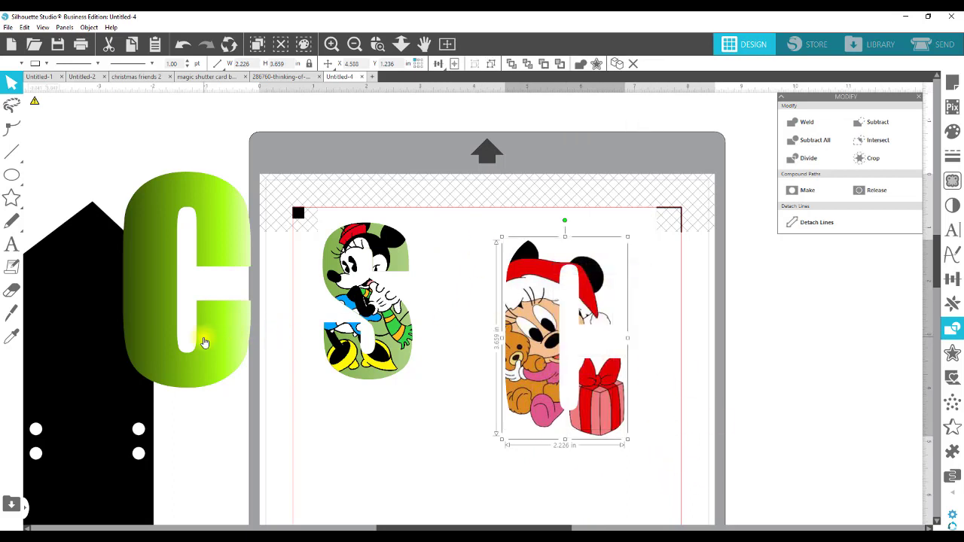
# Move the spare green C to the right of the cropped art and add a 0.05 in offset with rounded corners
pyautogui.moveTo(203, 343); pyautogui.dragTo(731, 407)
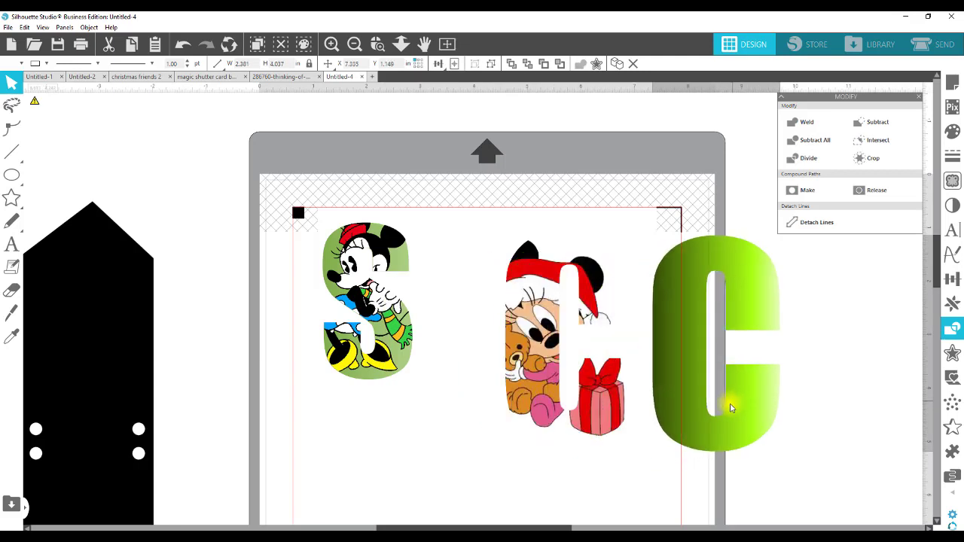
pyautogui.click(691, 425)
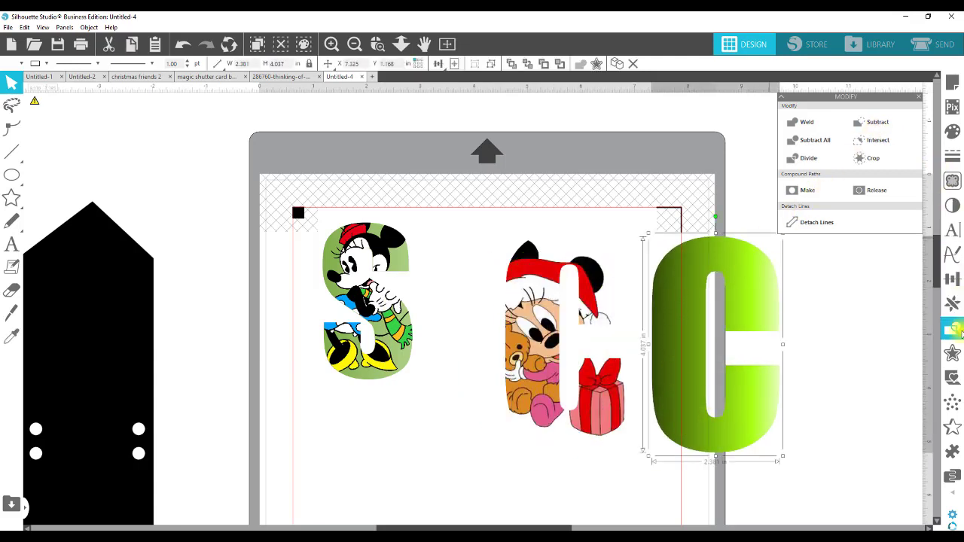
pyautogui.click(953, 354)
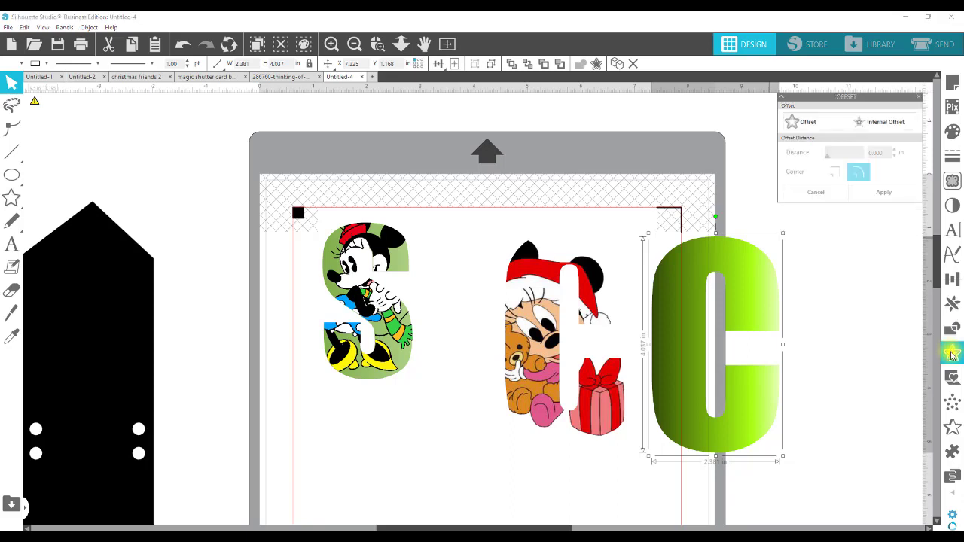
pyautogui.click(812, 127)
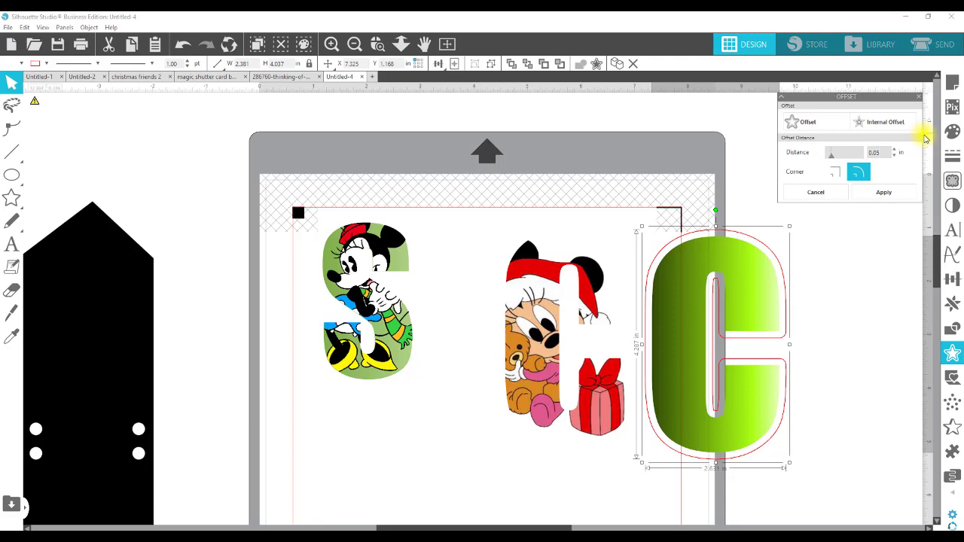
# Set the offset outline's line color to clear and group the offset with the green C
pyautogui.click(7, 66)
pyautogui.click(20, 82)
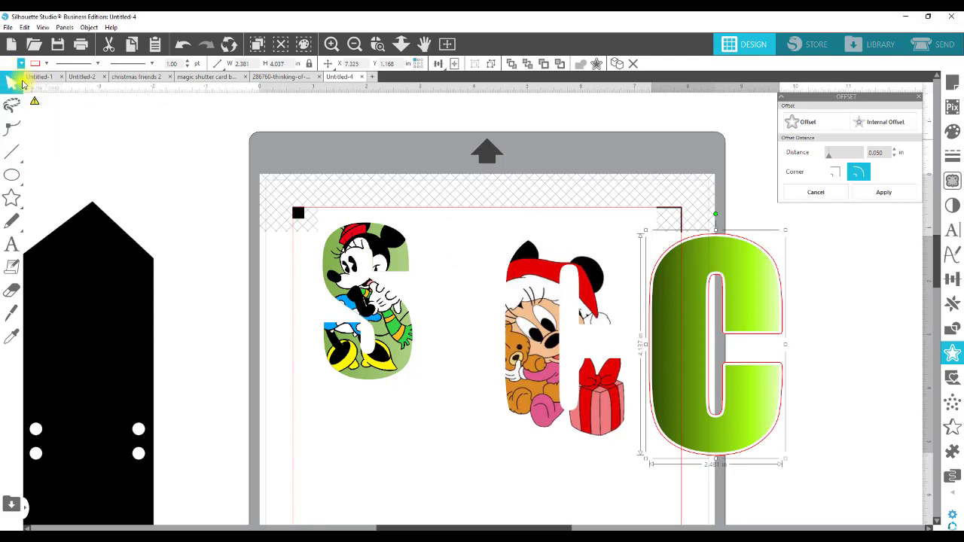
pyautogui.click(37, 67)
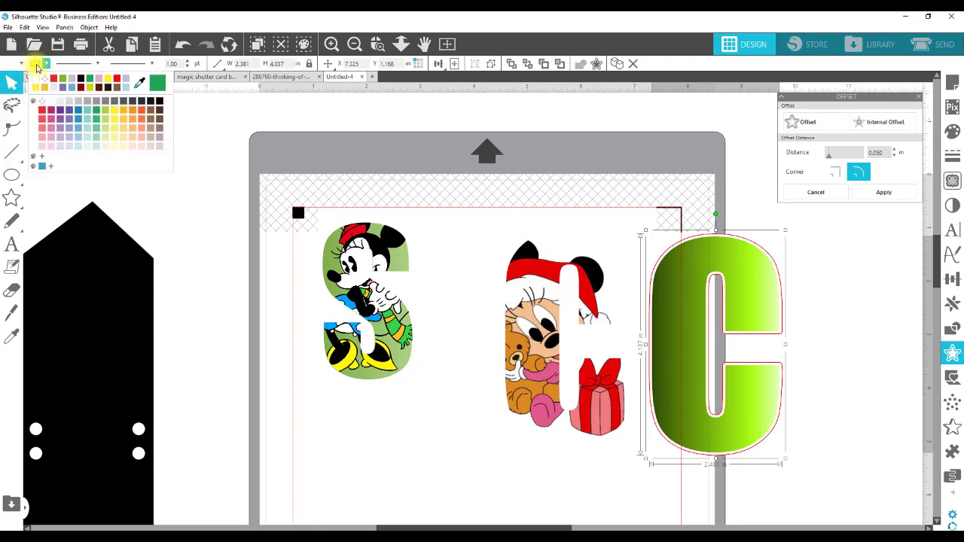
pyautogui.click(45, 81)
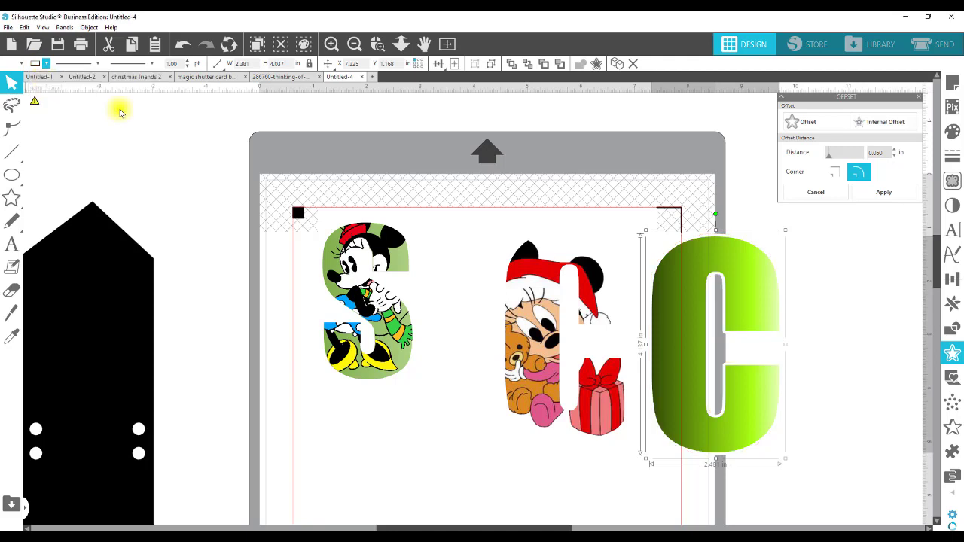
pyautogui.moveTo(834, 497); pyautogui.dragTo(715, 317)
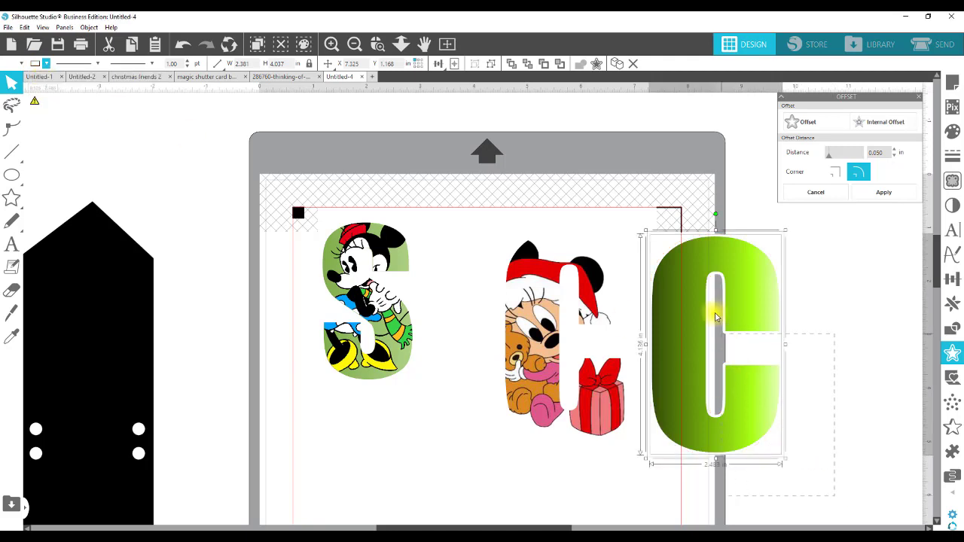
pyautogui.rightClick(702, 258)
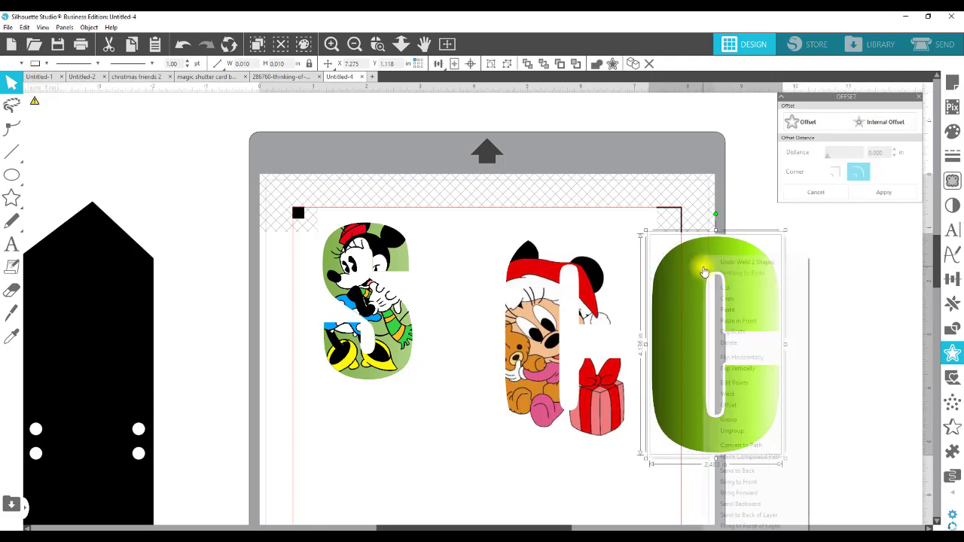
pyautogui.click(742, 420)
# Place the green C group behind the cropped baby Minnie art and group everything together
pyautogui.moveTo(732, 269); pyautogui.dragTo(581, 263)
pyautogui.rightClick(592, 258)
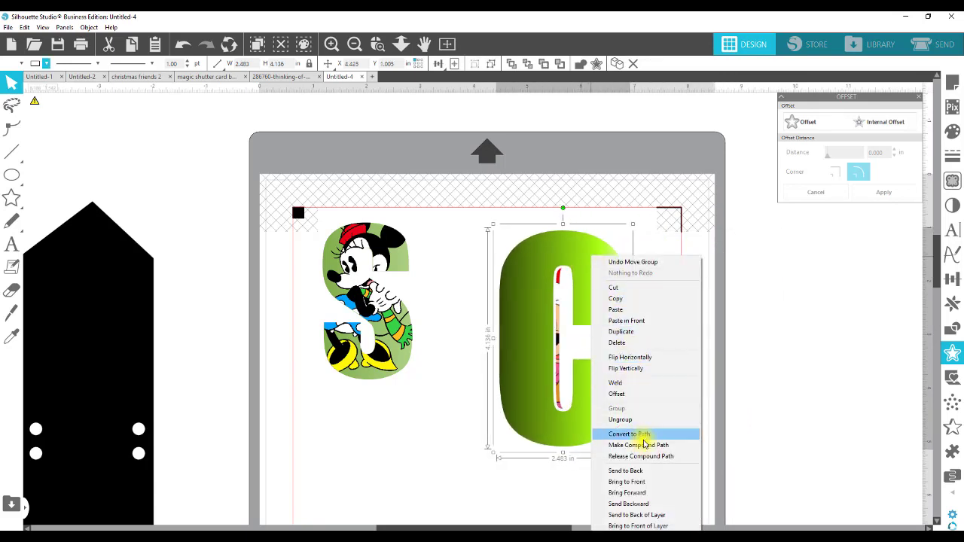
pyautogui.click(642, 472)
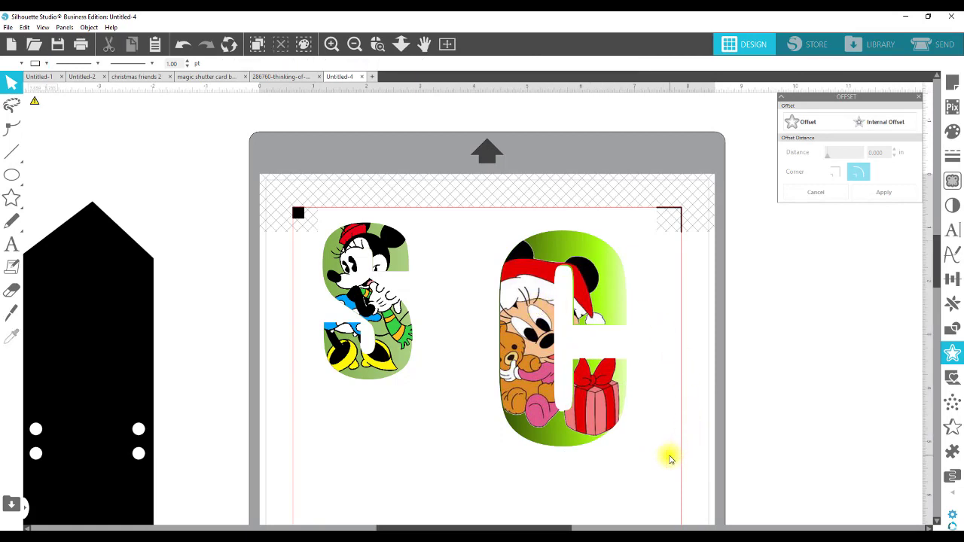
pyautogui.moveTo(662, 480); pyautogui.dragTo(541, 329)
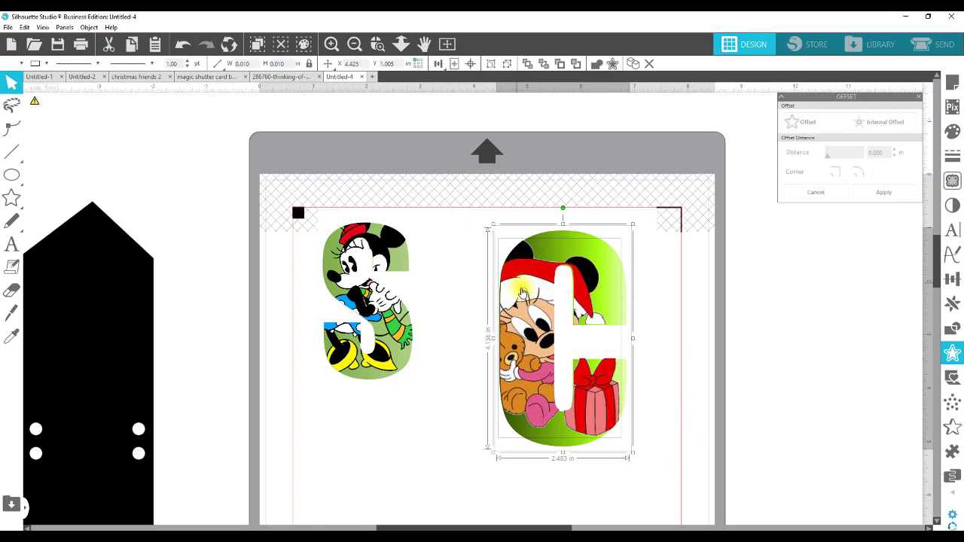
pyautogui.rightClick(525, 292)
pyautogui.click(558, 176)
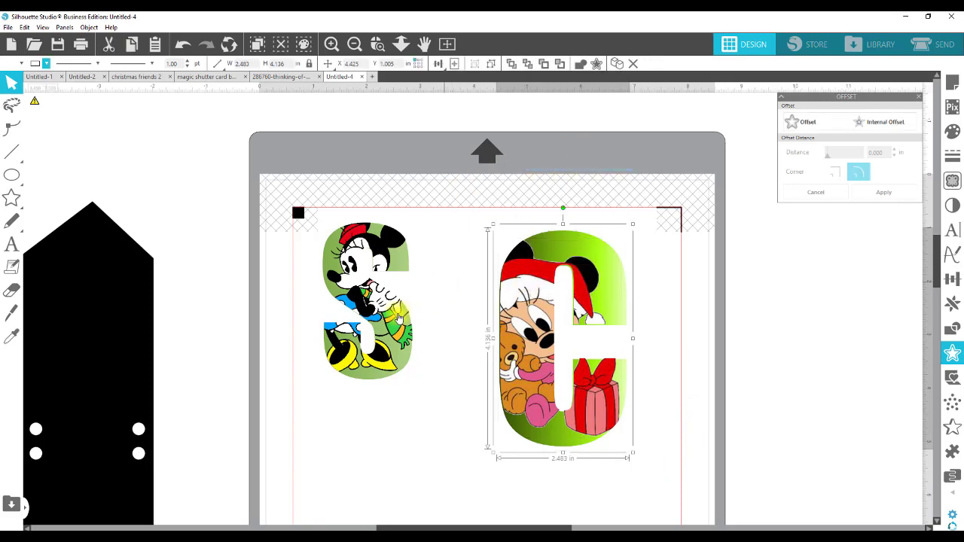
# Resize the finished C group proportionally to 3 in high, matching the Minnie S
pyautogui.click(397, 320)
pyautogui.click(312, 307)
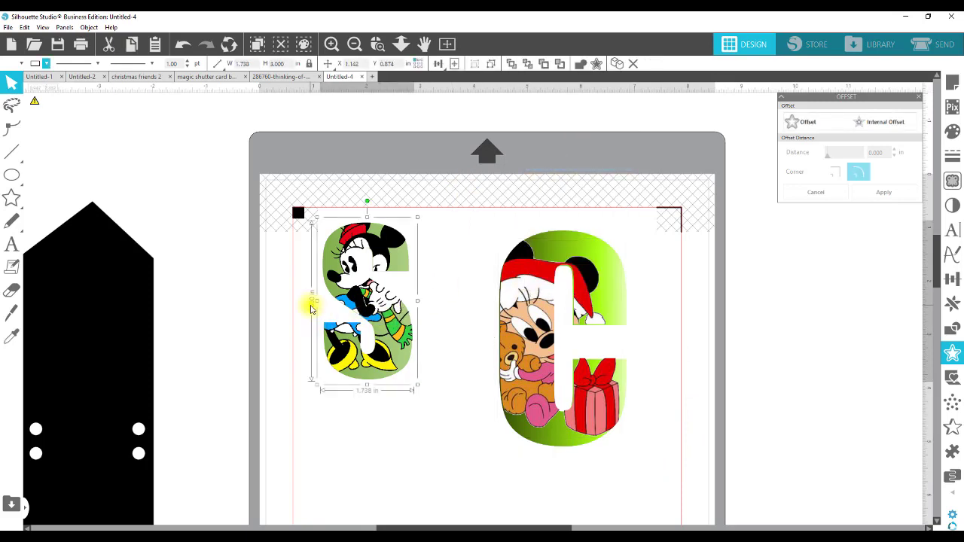
pyautogui.click(541, 252)
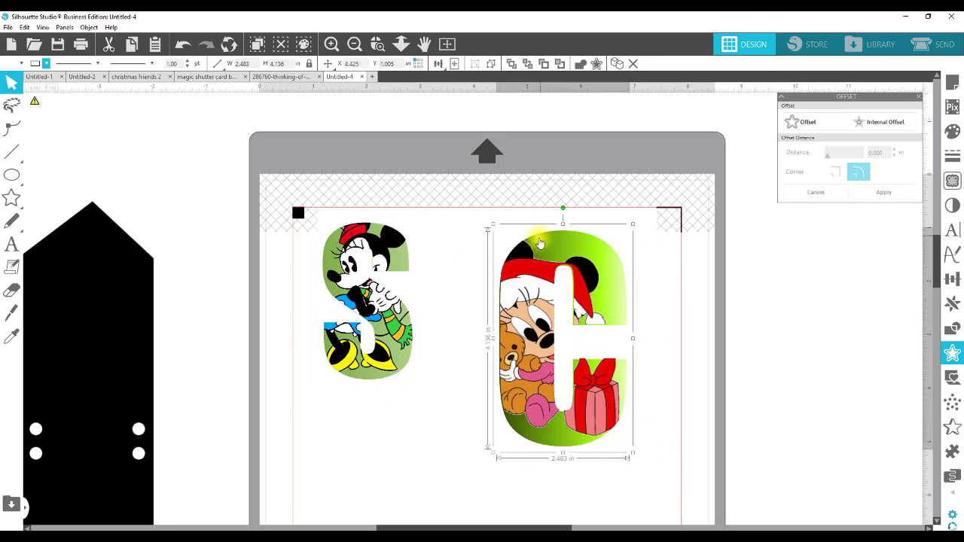
pyautogui.click(311, 64)
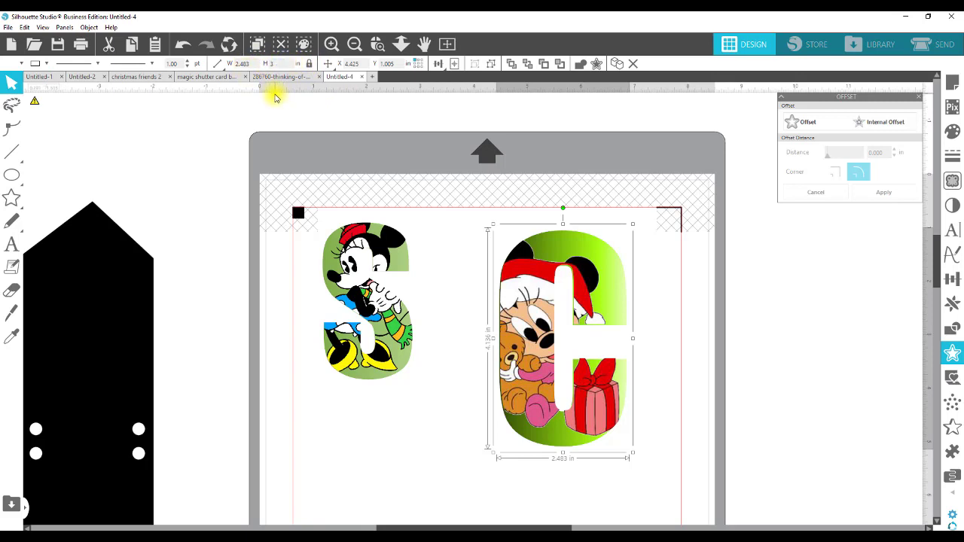
pyautogui.press('Return')
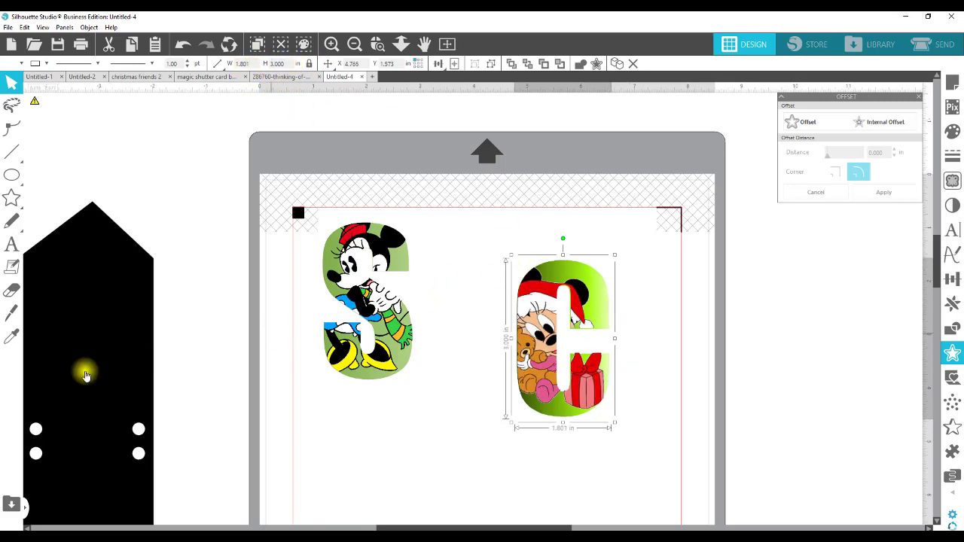
# Move the black banner panel behind the C so the letter sits between the lower holes and the pointed end
pyautogui.moveTo(65, 392); pyautogui.dragTo(543, 187)
pyautogui.press('Escape')
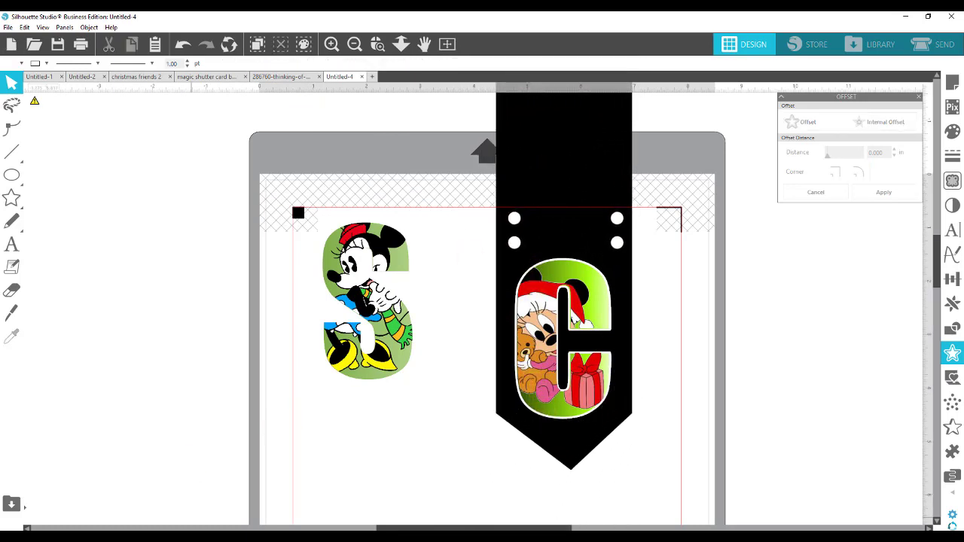
pyautogui.moveTo(448, 527); pyautogui.dragTo(283, 527)
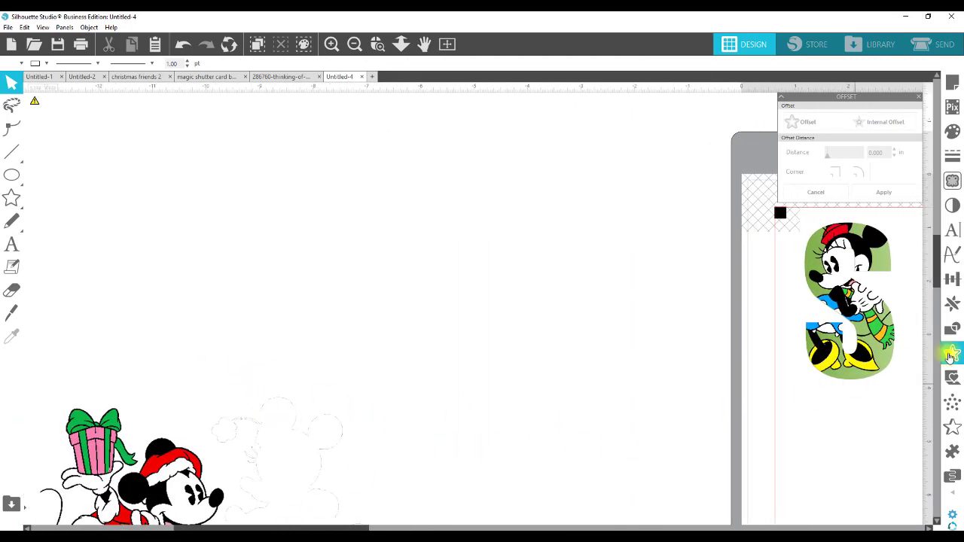
pyautogui.moveTo(327, 526); pyautogui.dragTo(512, 510)
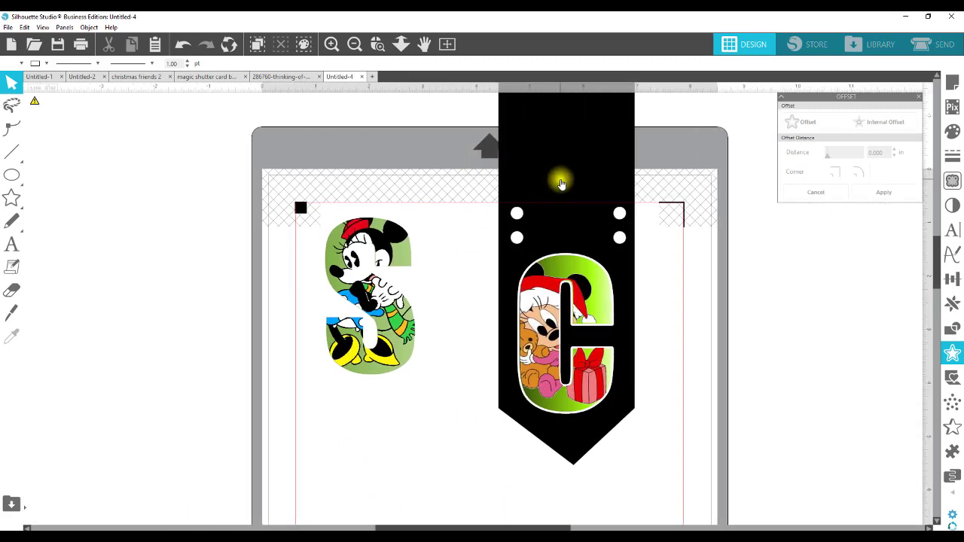
# Place a copy of the black banner panel behind the Minnie S and center the S on it
pyautogui.moveTo(562, 184); pyautogui.dragTo(378, 108)
pyautogui.rightClick(373, 193)
pyautogui.click(404, 389)
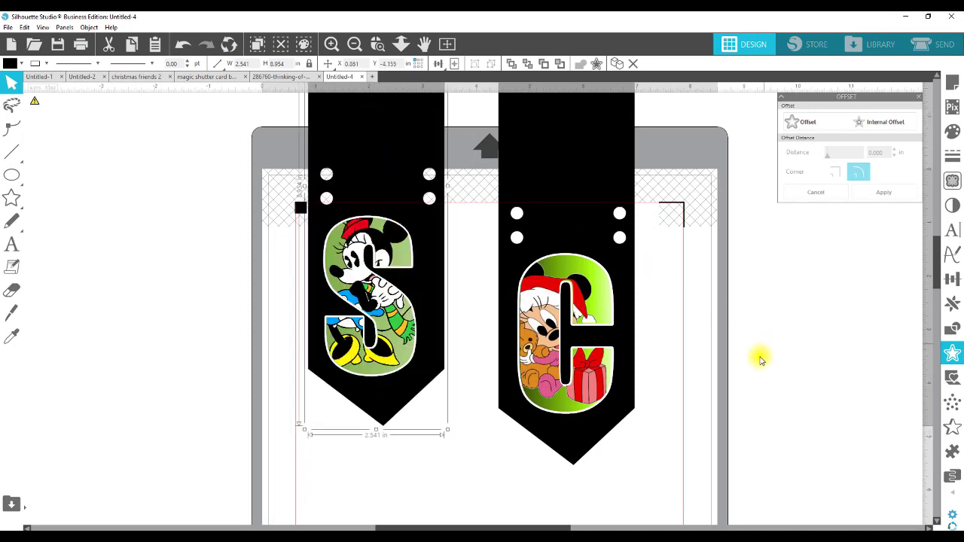
pyautogui.moveTo(388, 295); pyautogui.dragTo(395, 305)
pyautogui.click(659, 344)
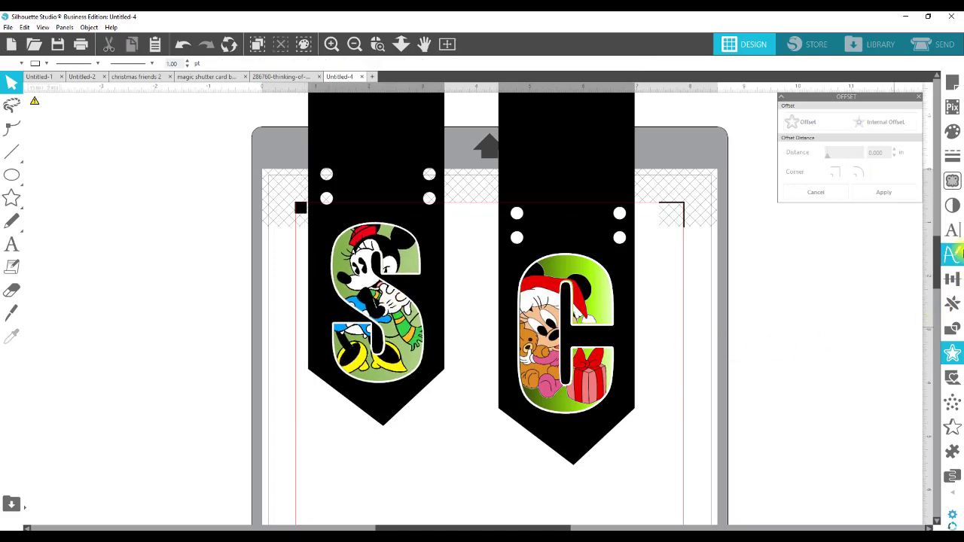